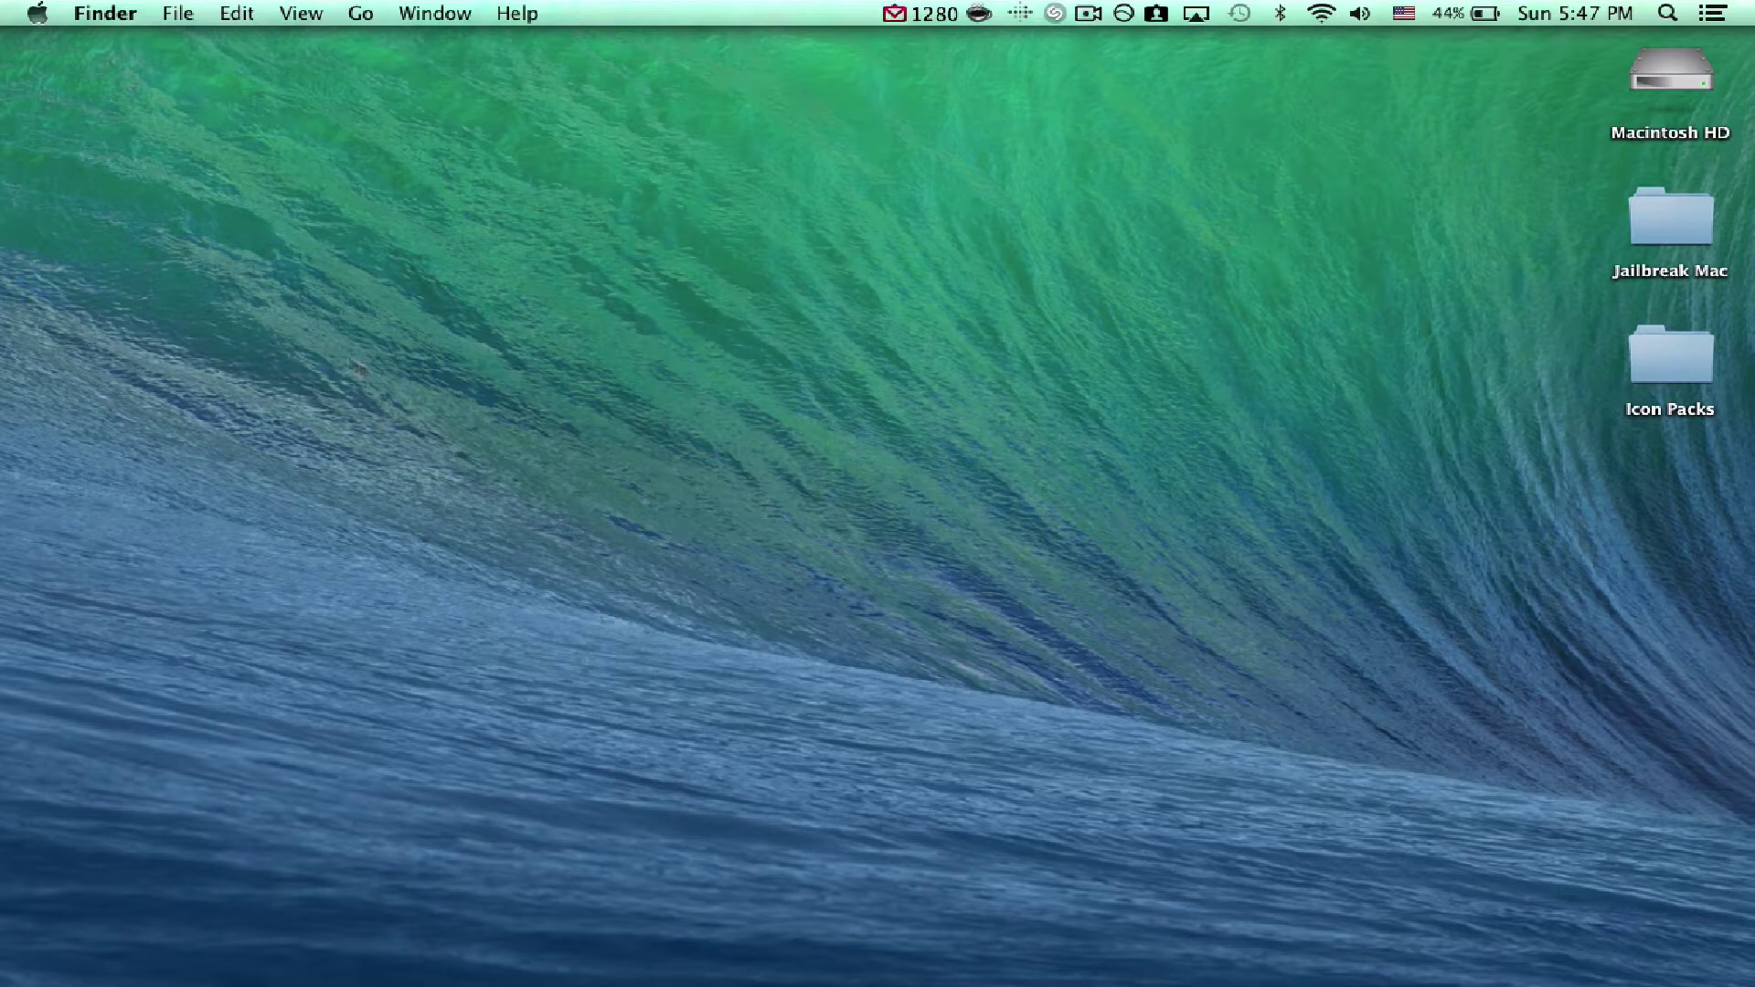
Open System Preferences from the Dock to show its grid of preference panes.
mouse_move(617, 985)
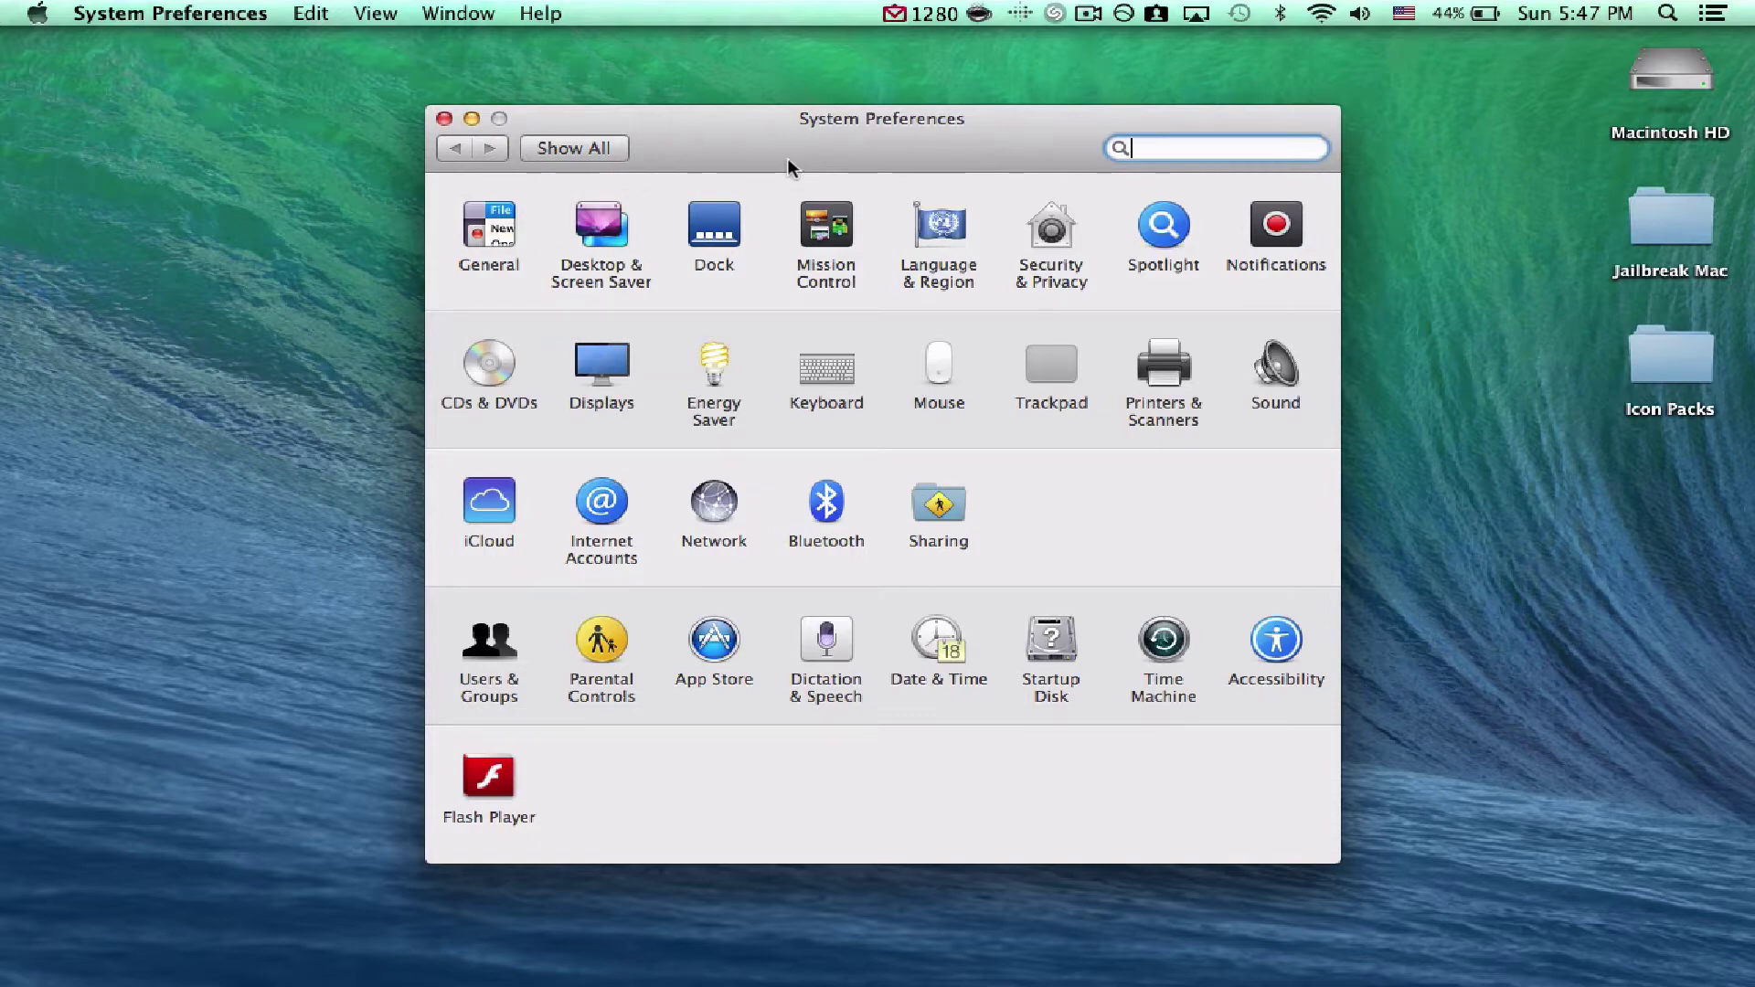
Turn on magnification in the Dock preferences and bring up the System Preferences menu.
drag(787, 157, 765, 272)
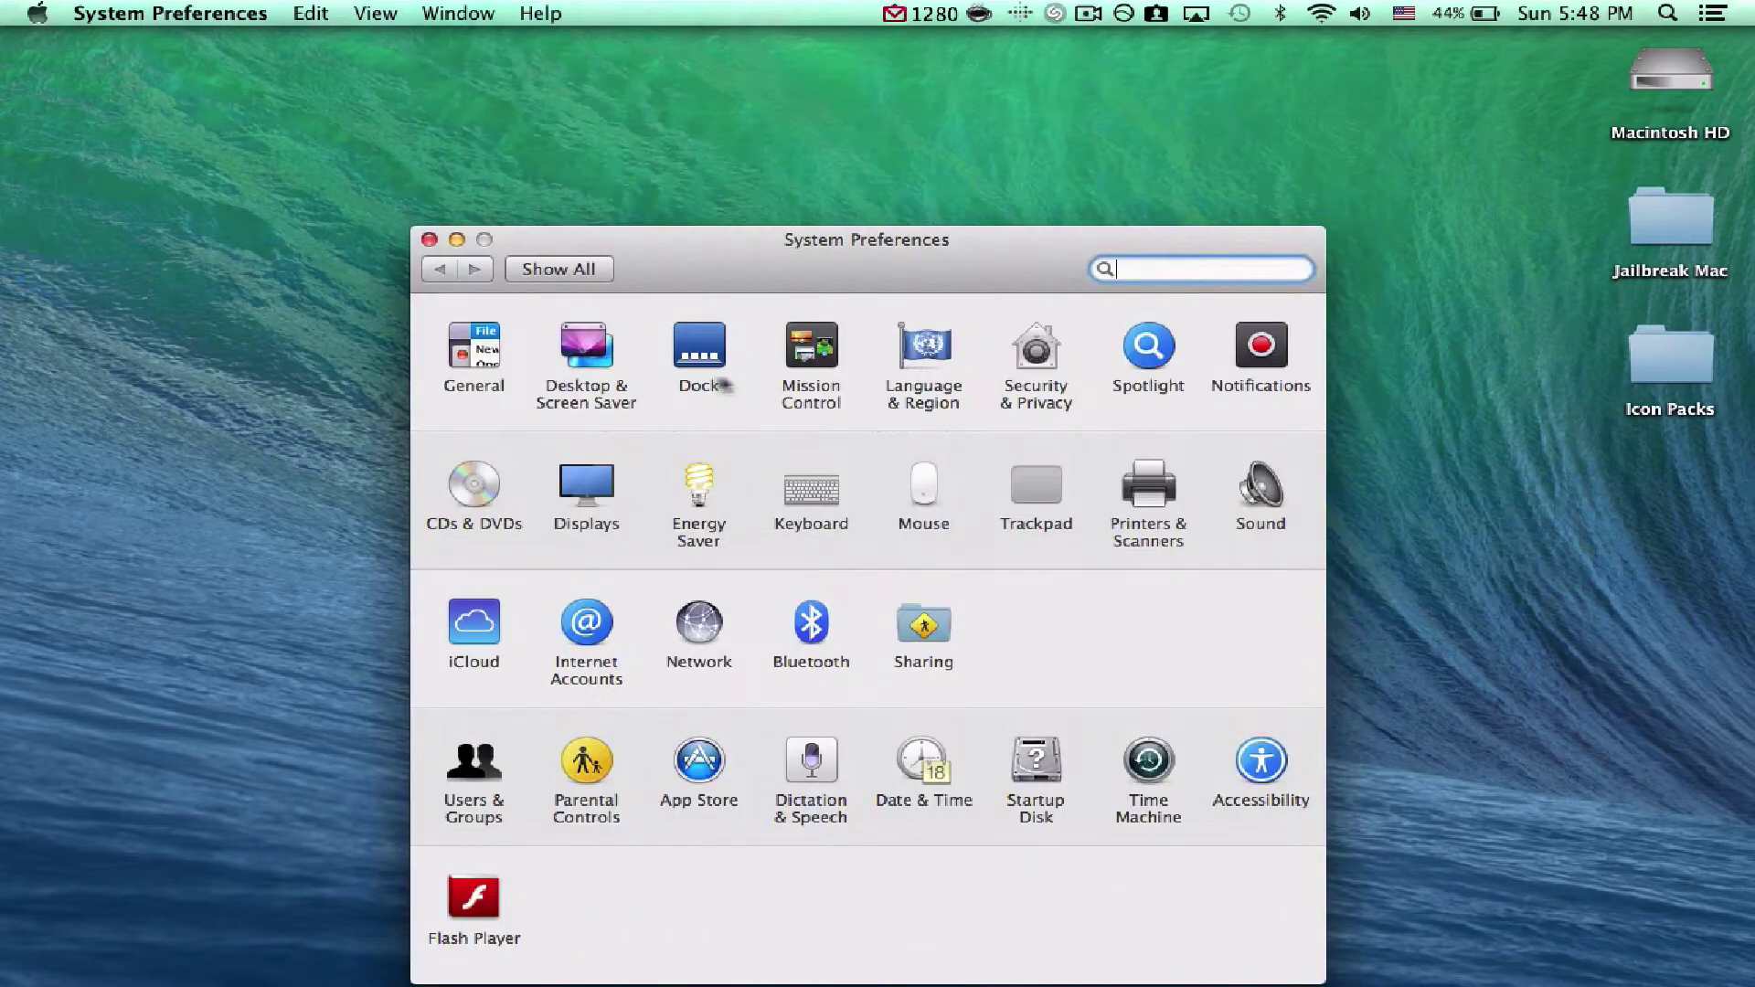
click(681, 360)
click(637, 395)
mouse_move(576, 960)
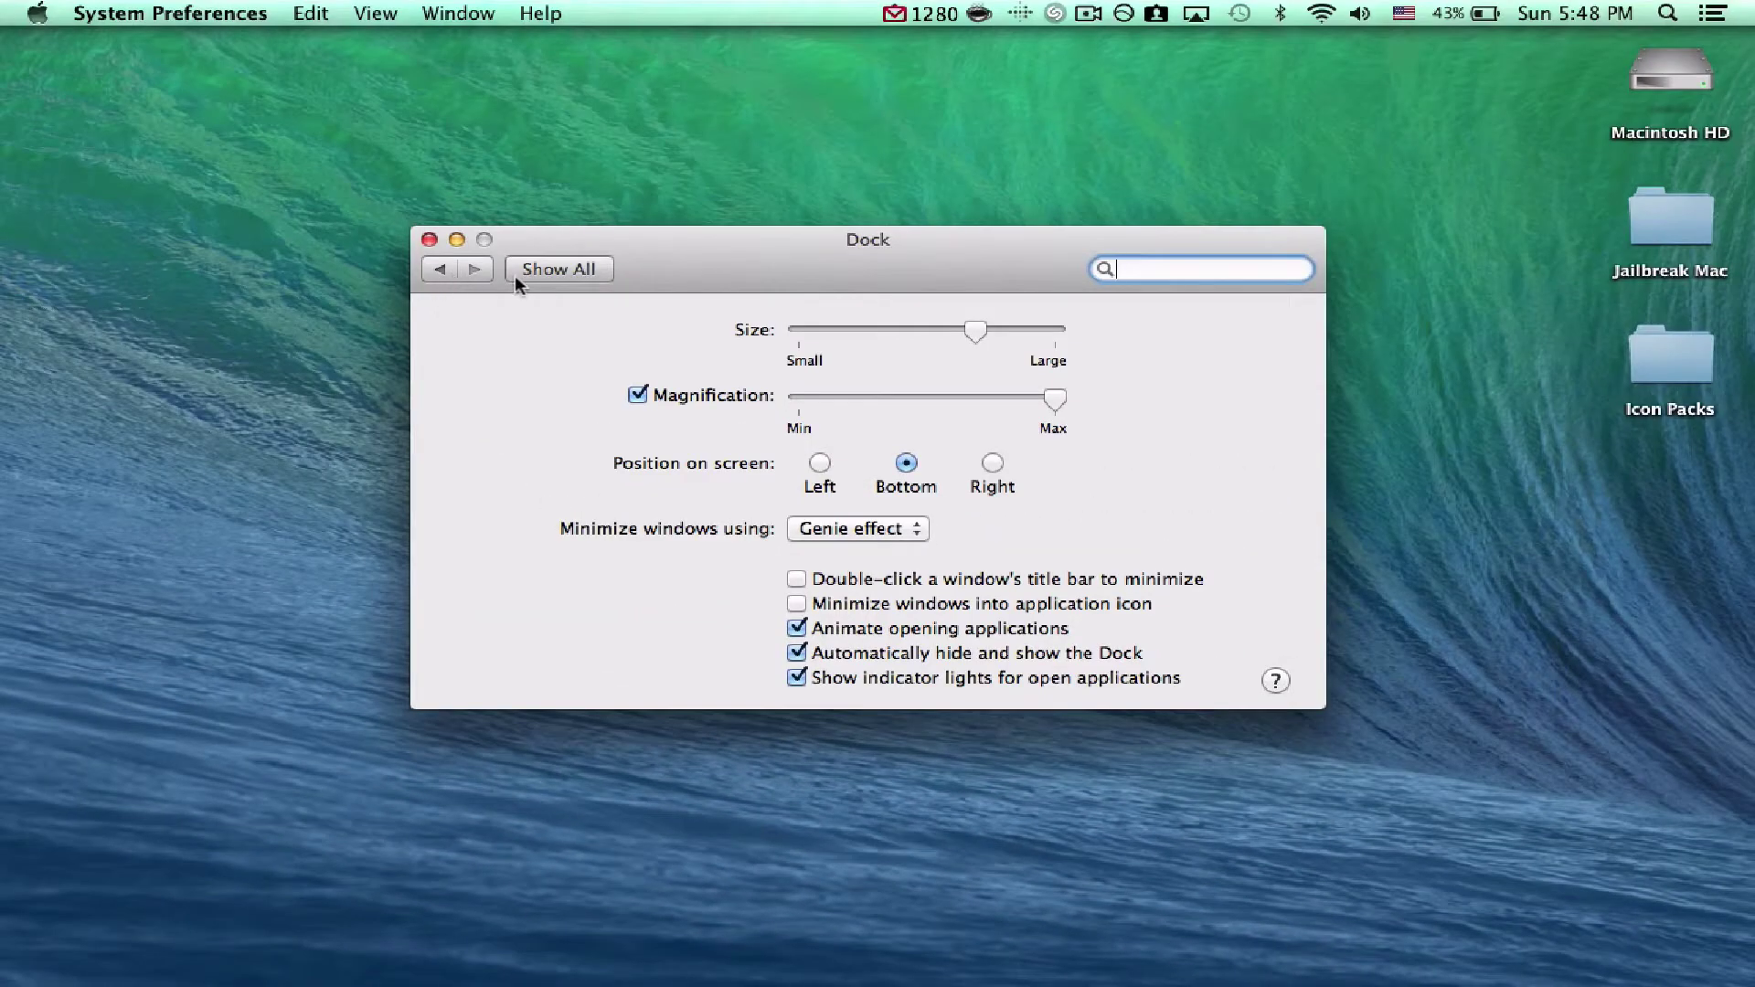
click(223, 13)
Hide System Preferences and open Launchpad, swiping to its first page.
click(228, 120)
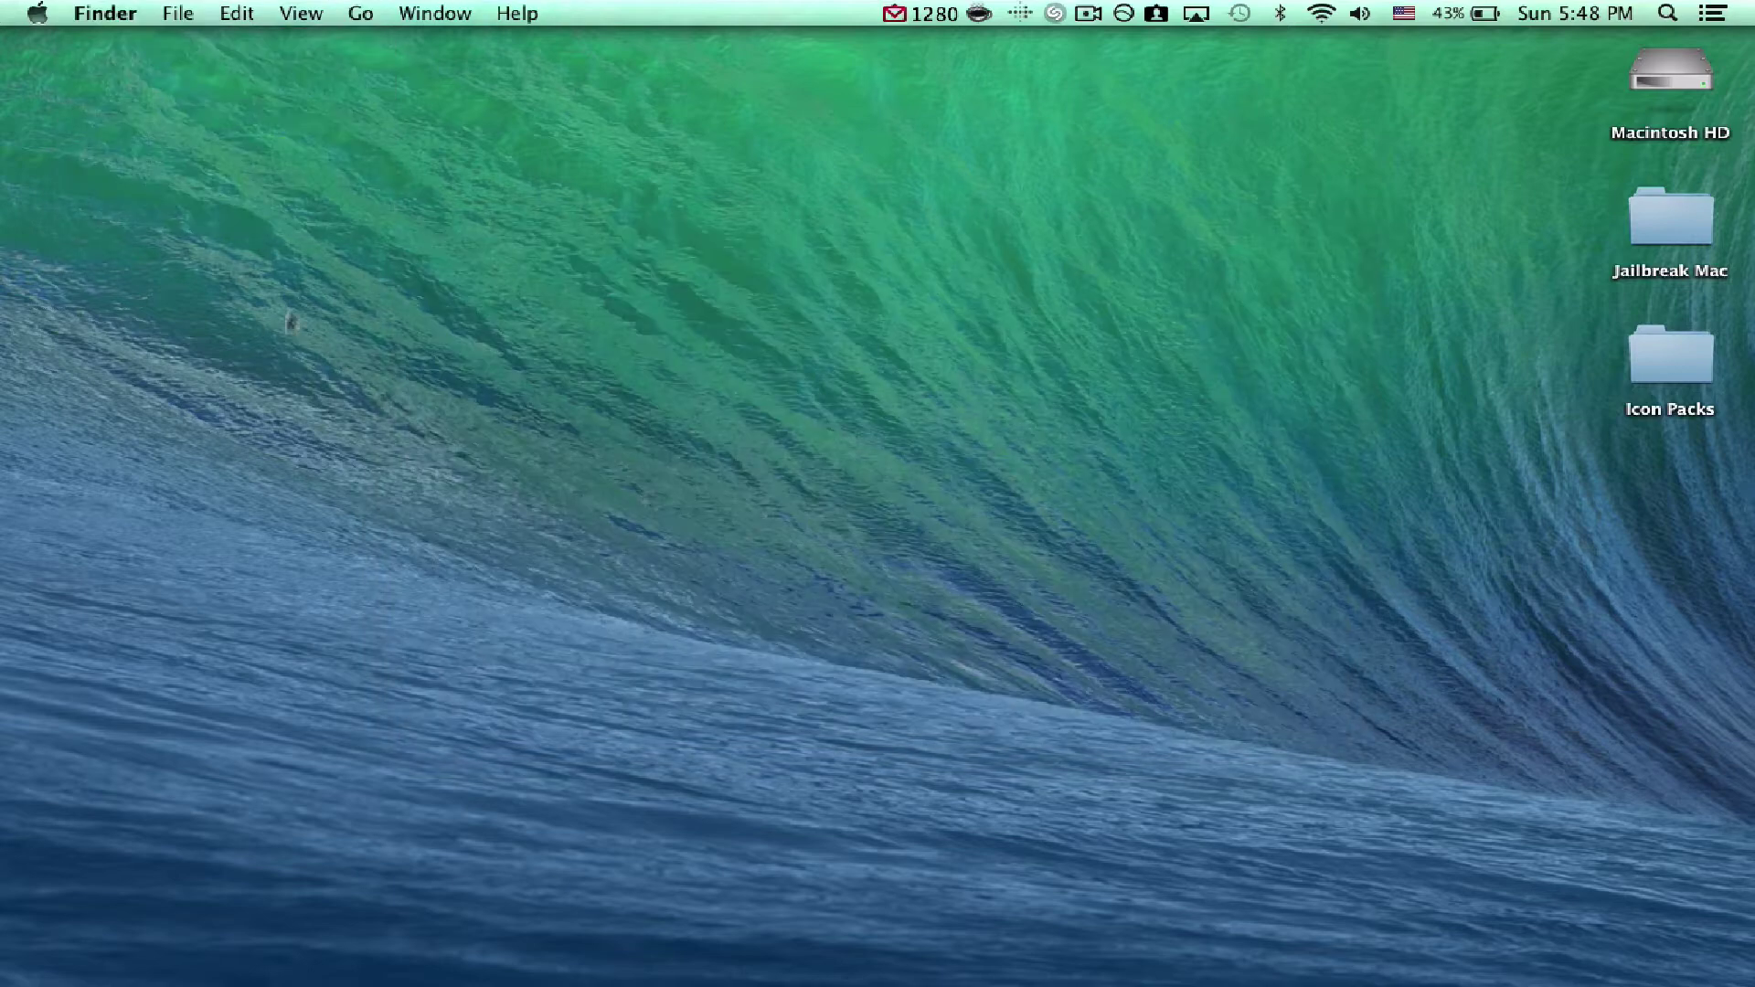
mouse_move(717, 978)
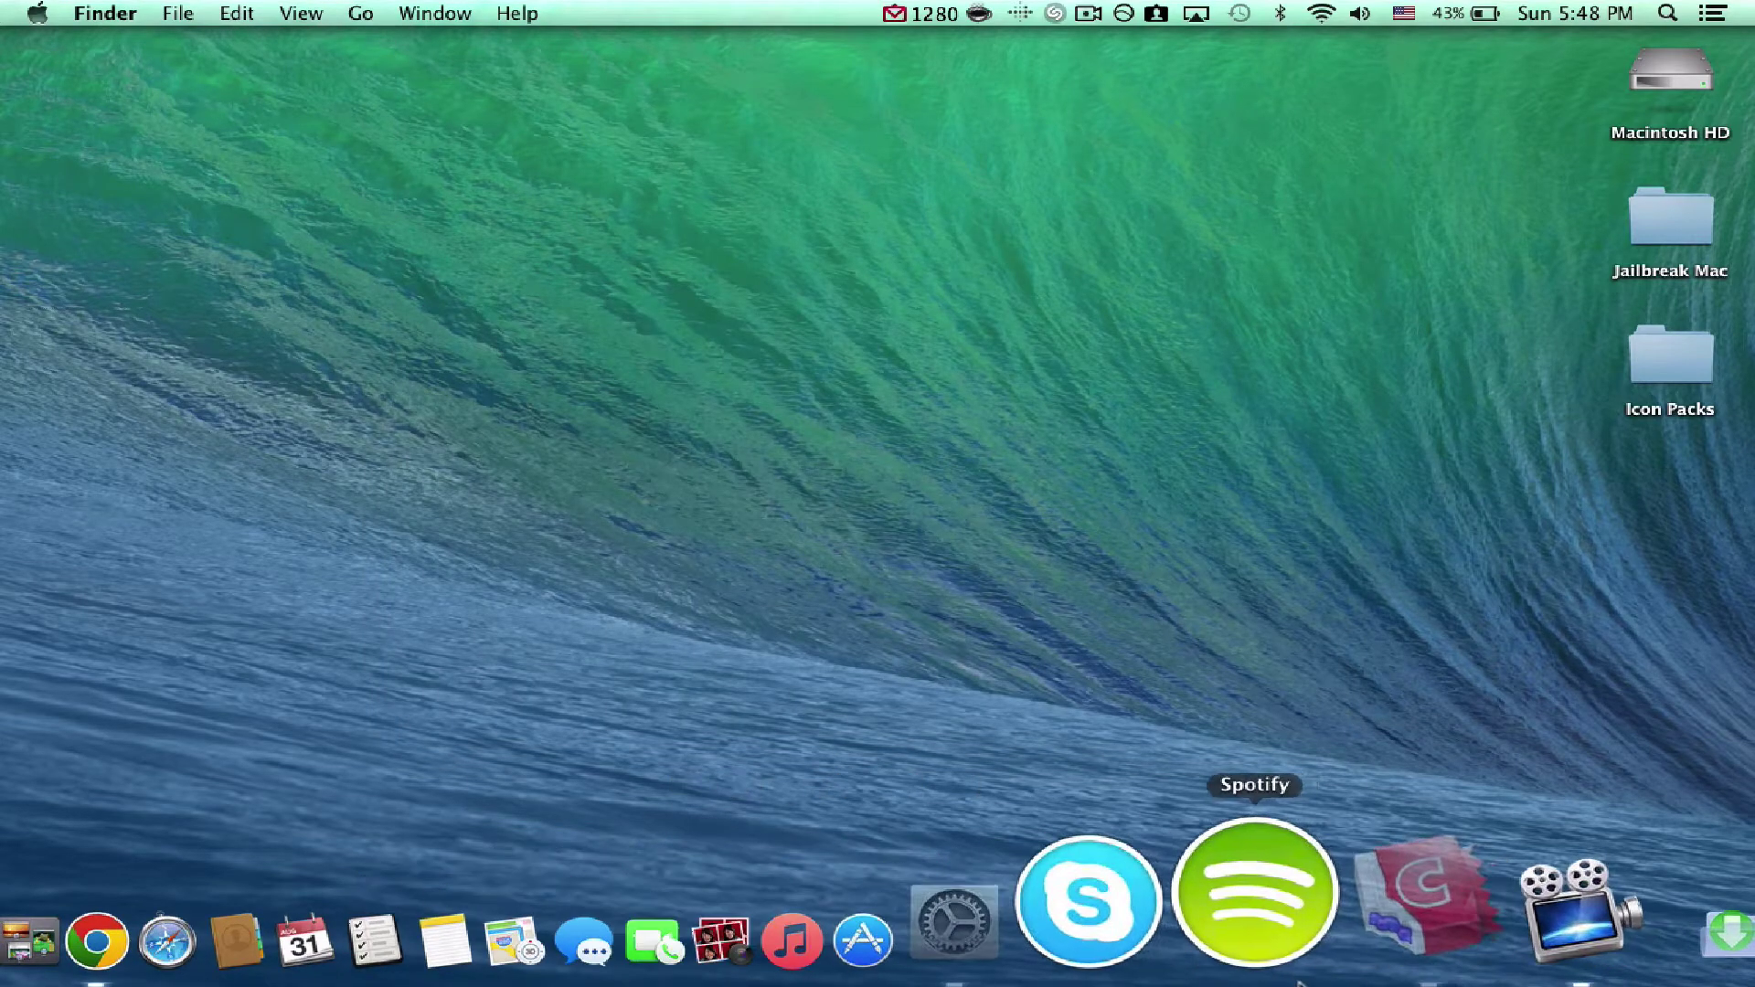
mouse_move(1345, 978)
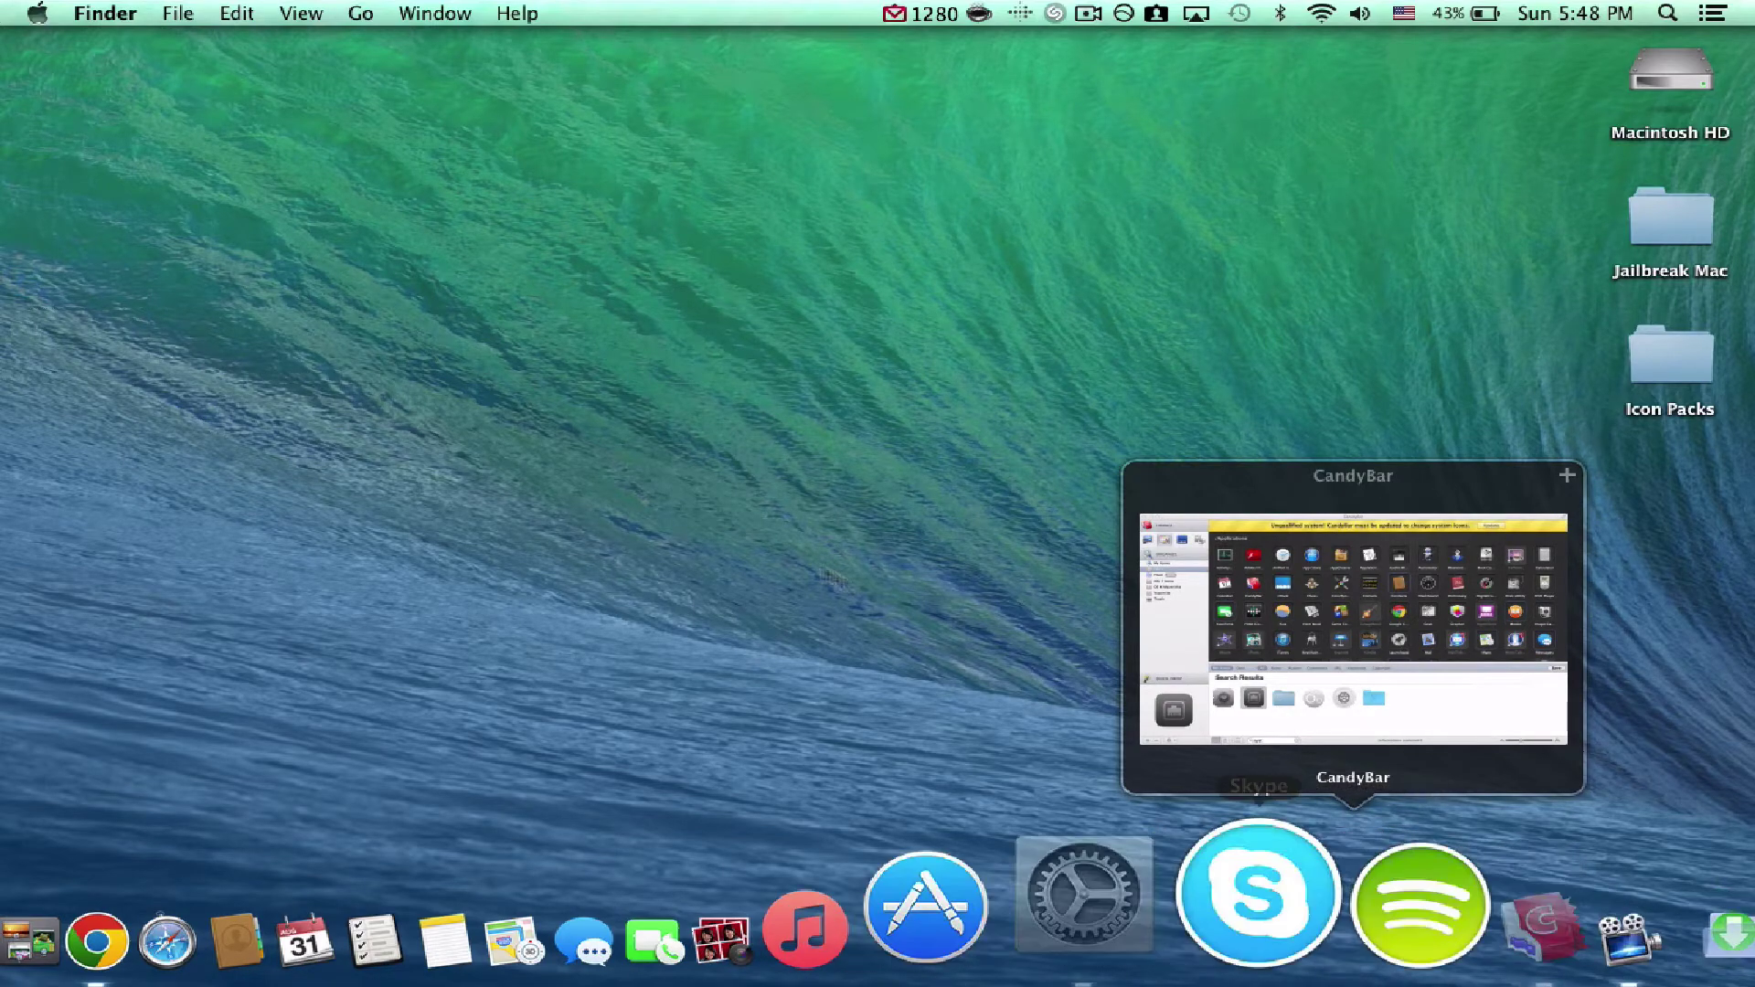
click(252, 923)
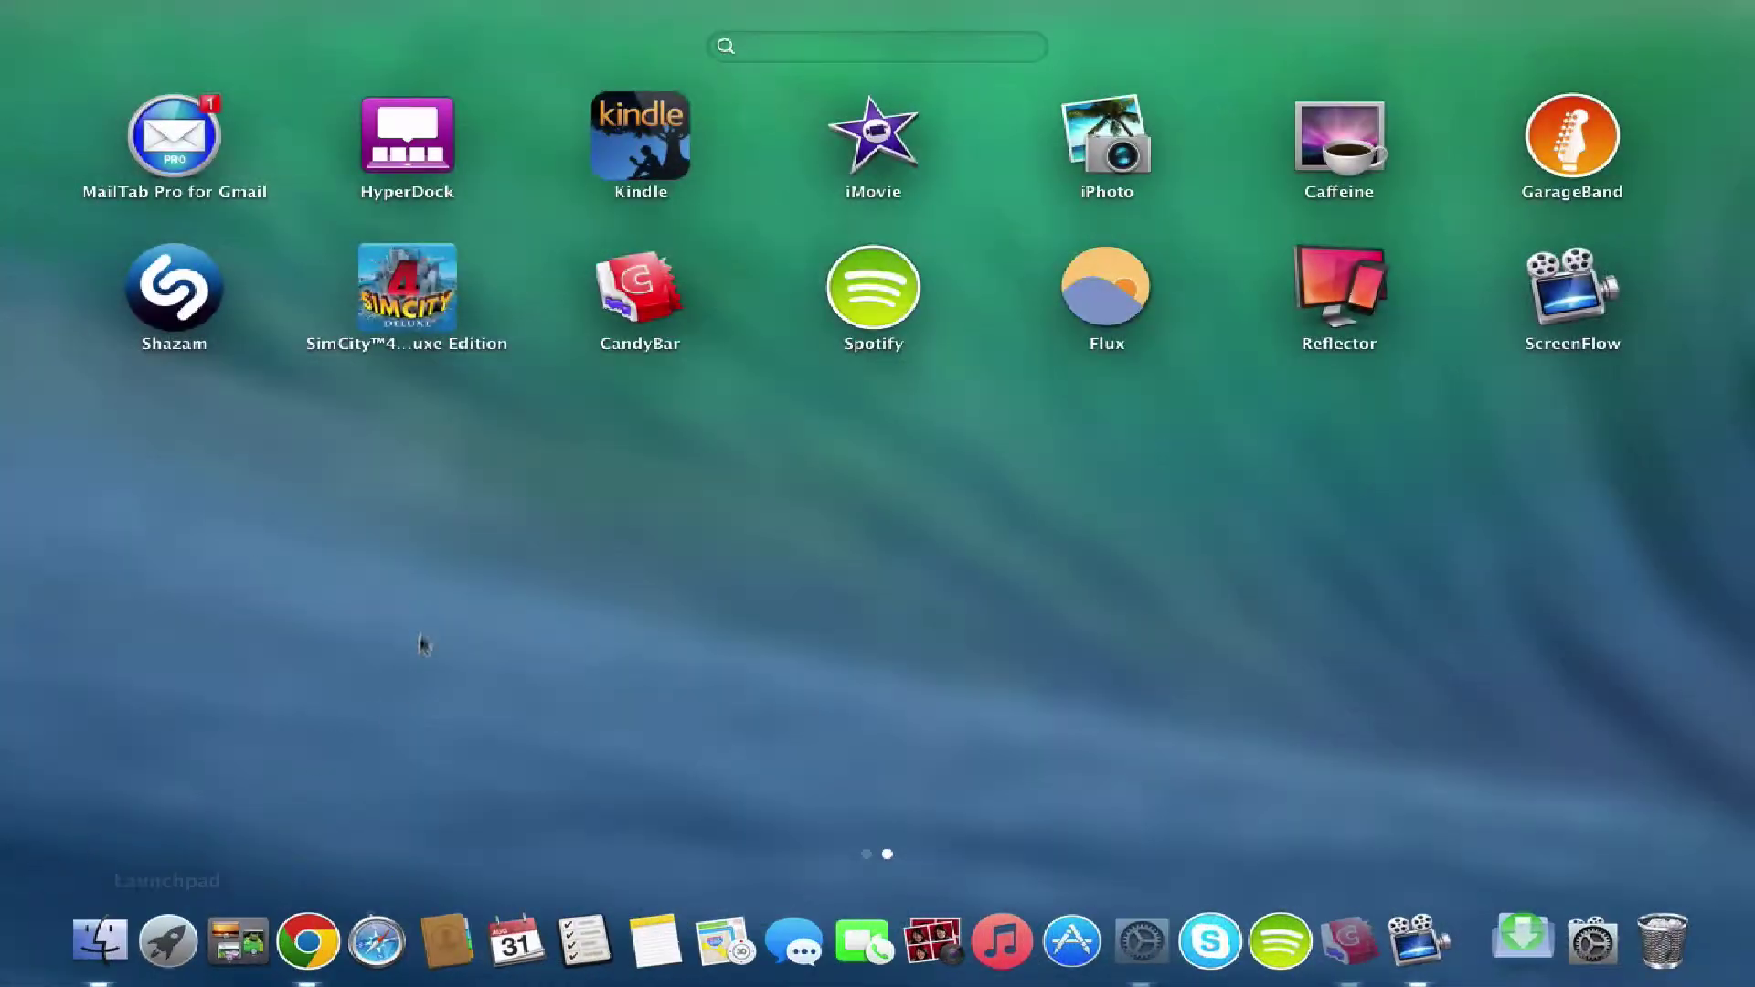
scroll(596, 553, left, 2)
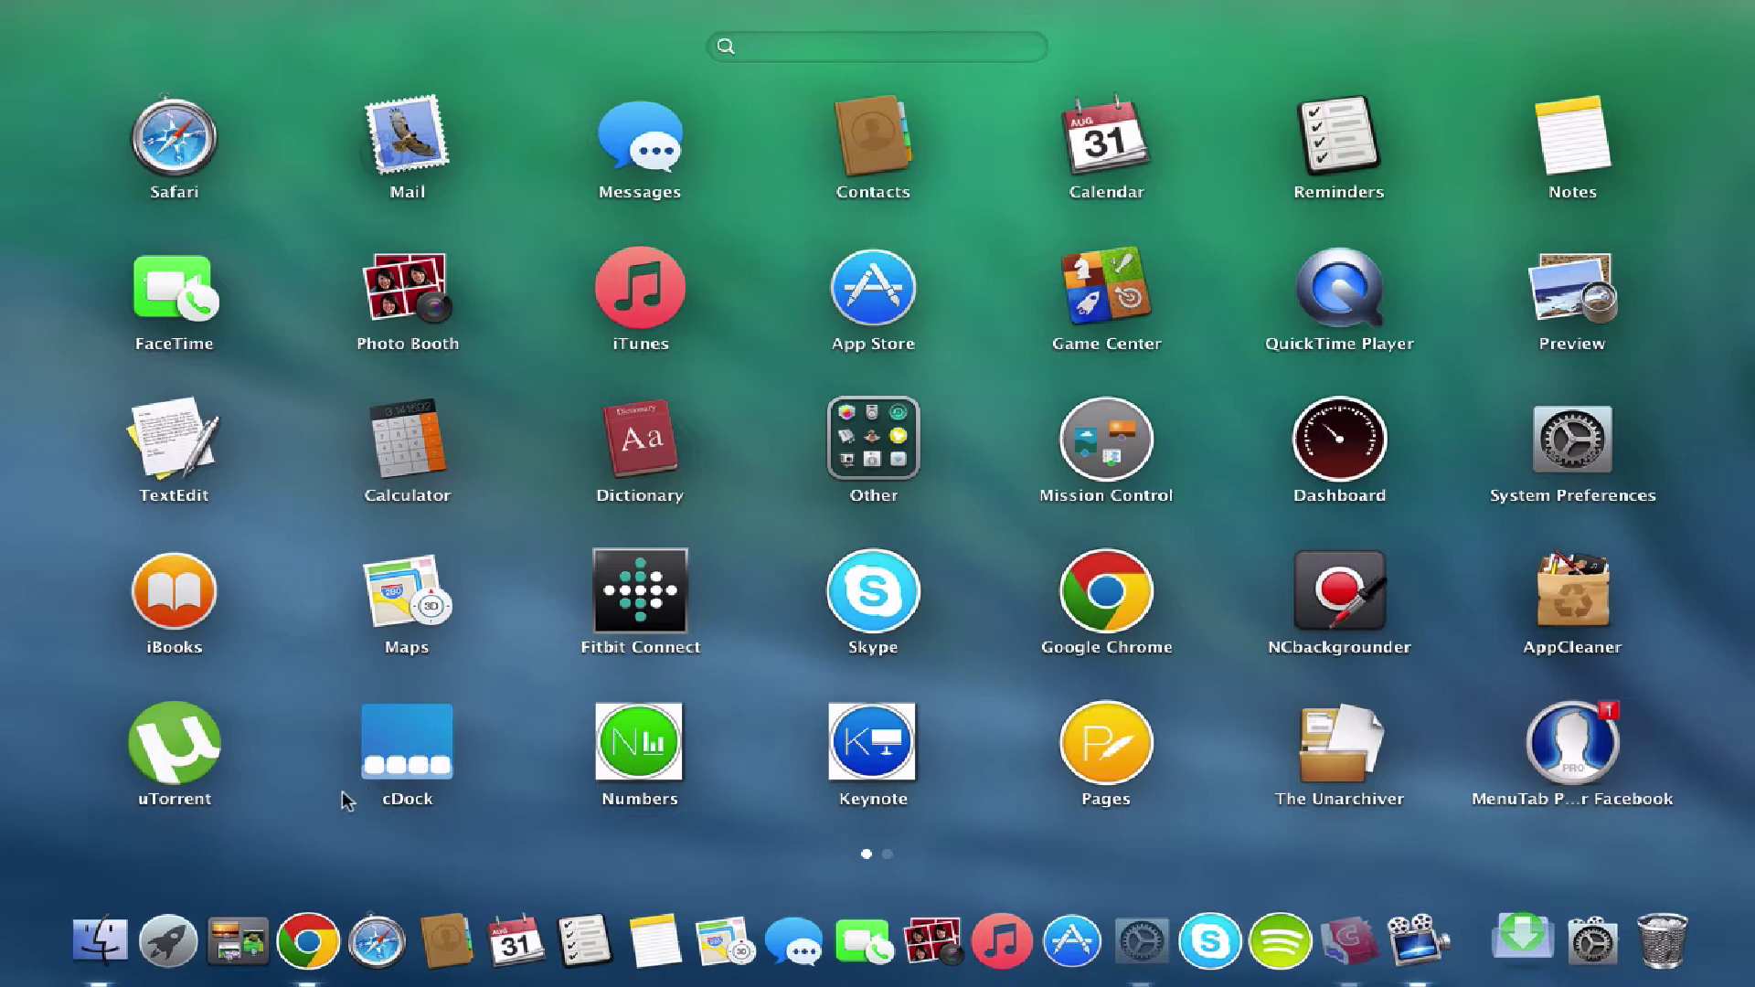
Reopen Launchpad with F4 and launch cDock.
click(263, 807)
key(F4)
click(409, 714)
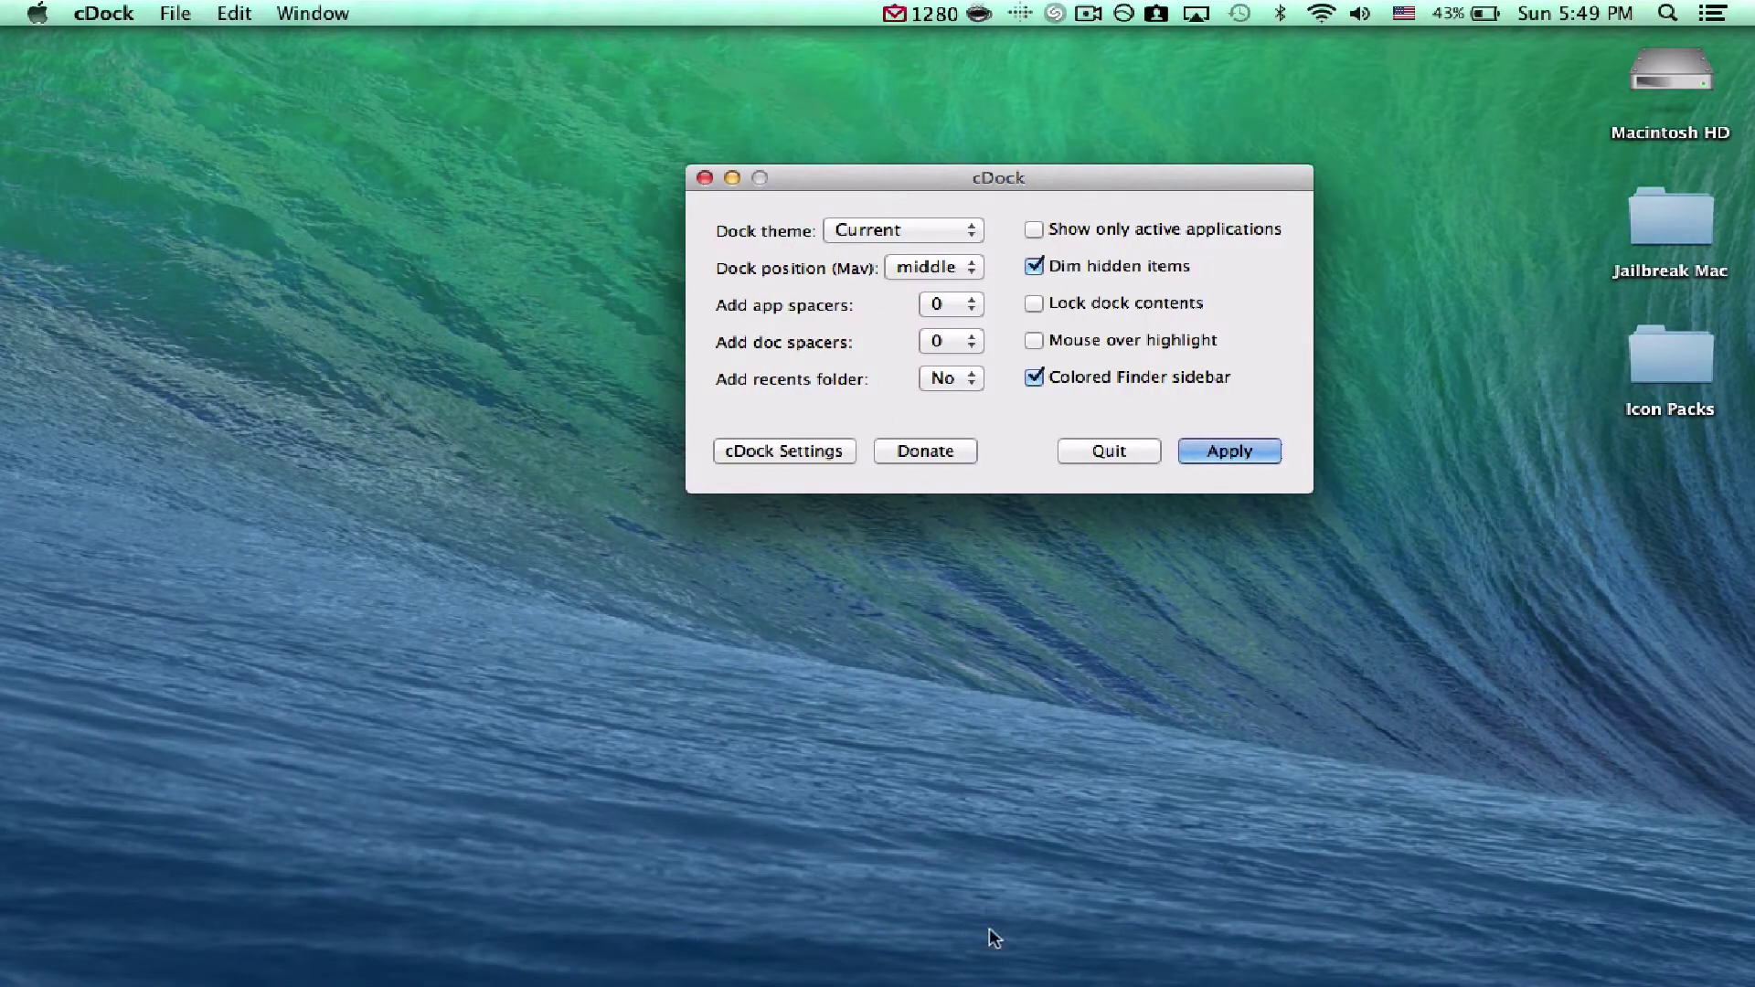
Move the cDock window toward the top of the screen.
mouse_move(1487, 978)
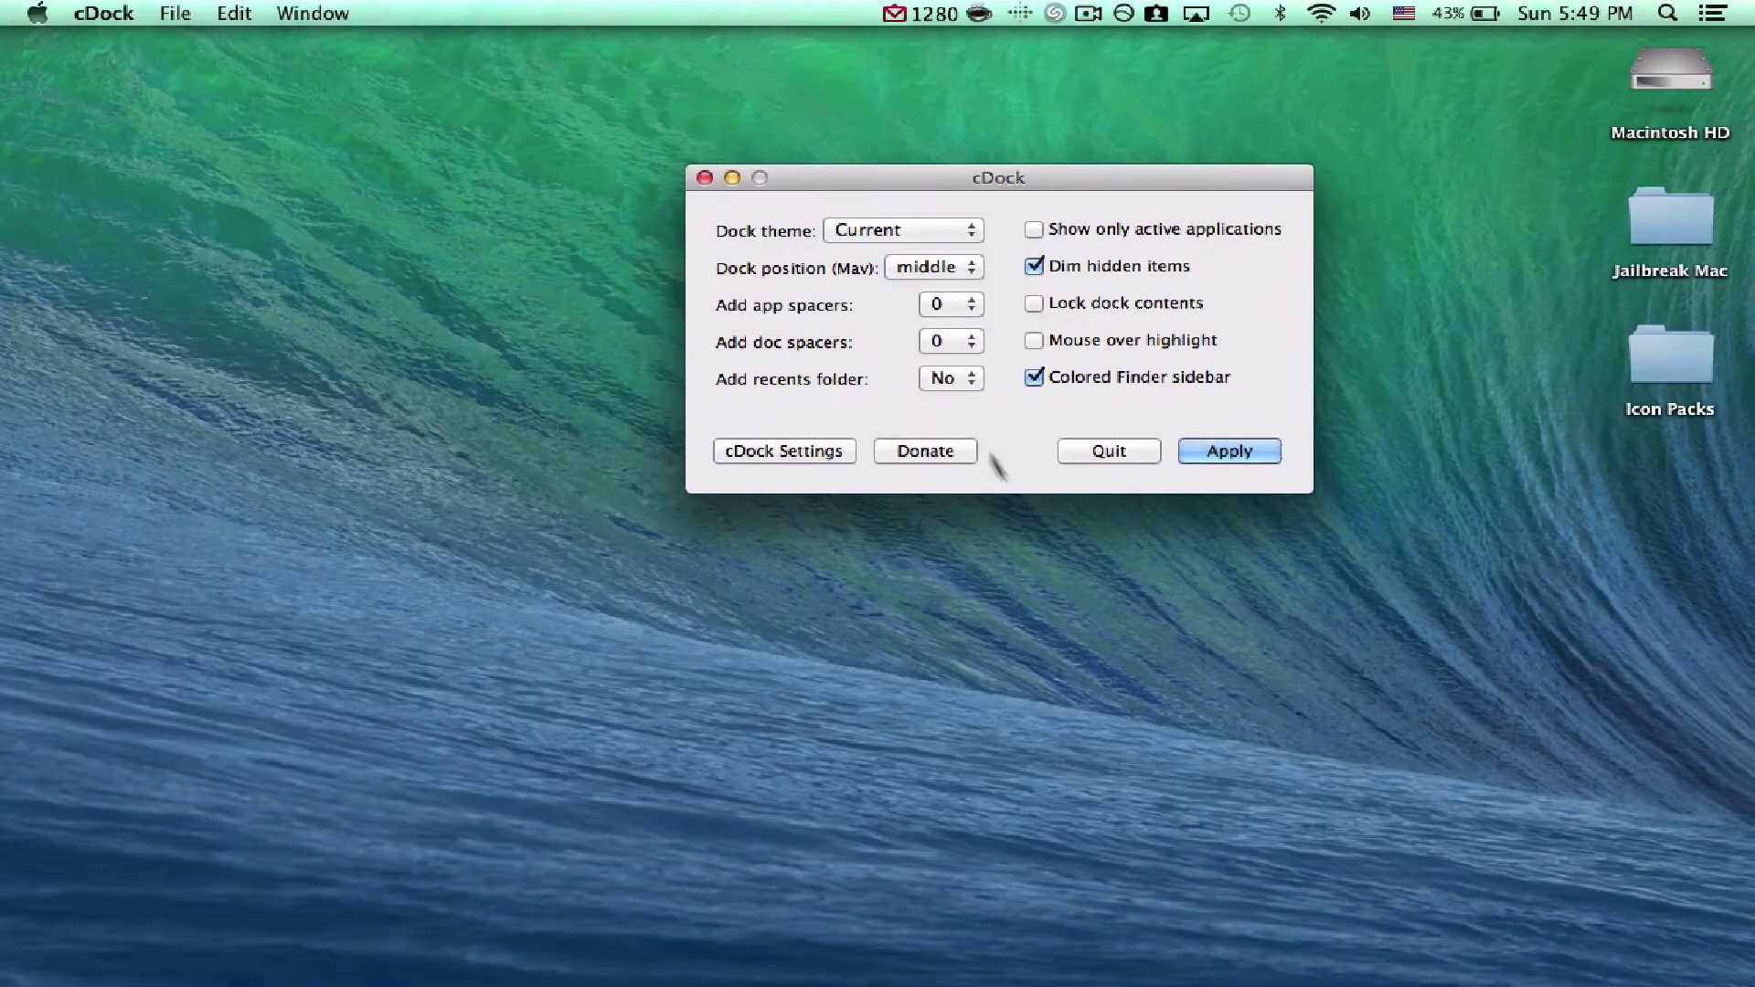
drag(1138, 178, 901, 230)
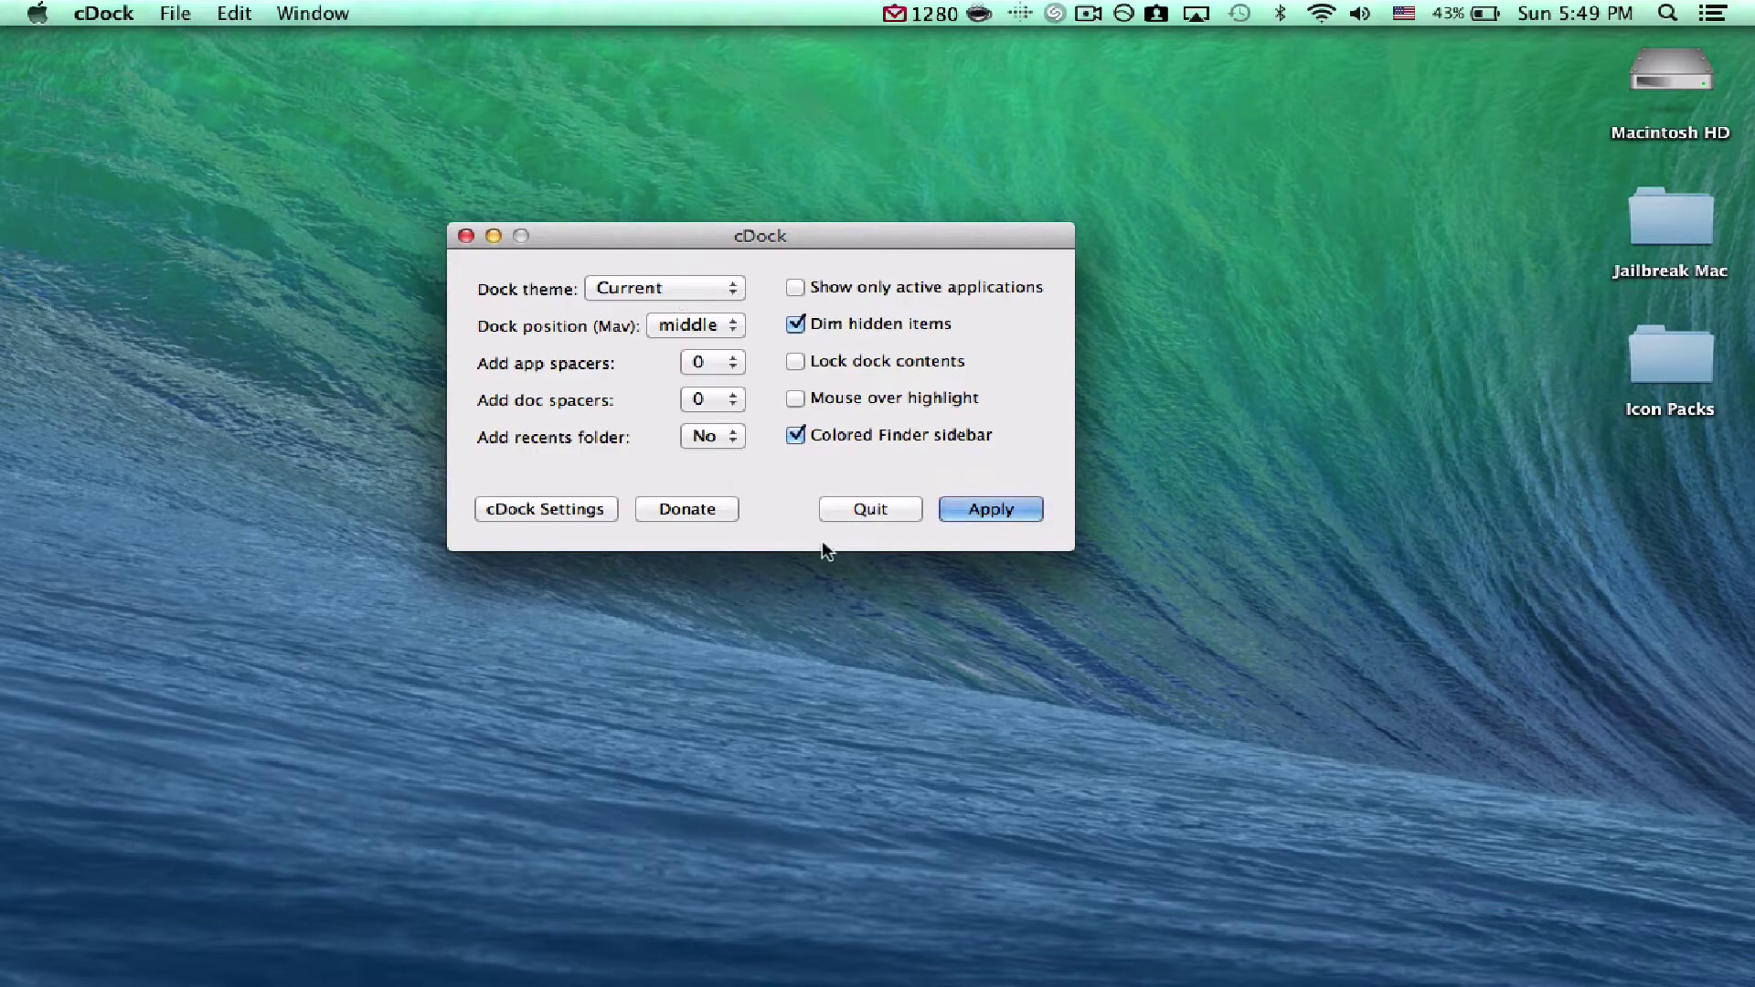
mouse_move(1426, 914)
mouse_move(739, 237)
mouse_down()
mouse_move(789, 241)
mouse_move(947, 182)
mouse_move(969, 95)
mouse_move(737, 221)
mouse_move(755, 234)
mouse_up()
Choose the Banana – Horizontal Dock theme in cDock and apply it.
click(740, 287)
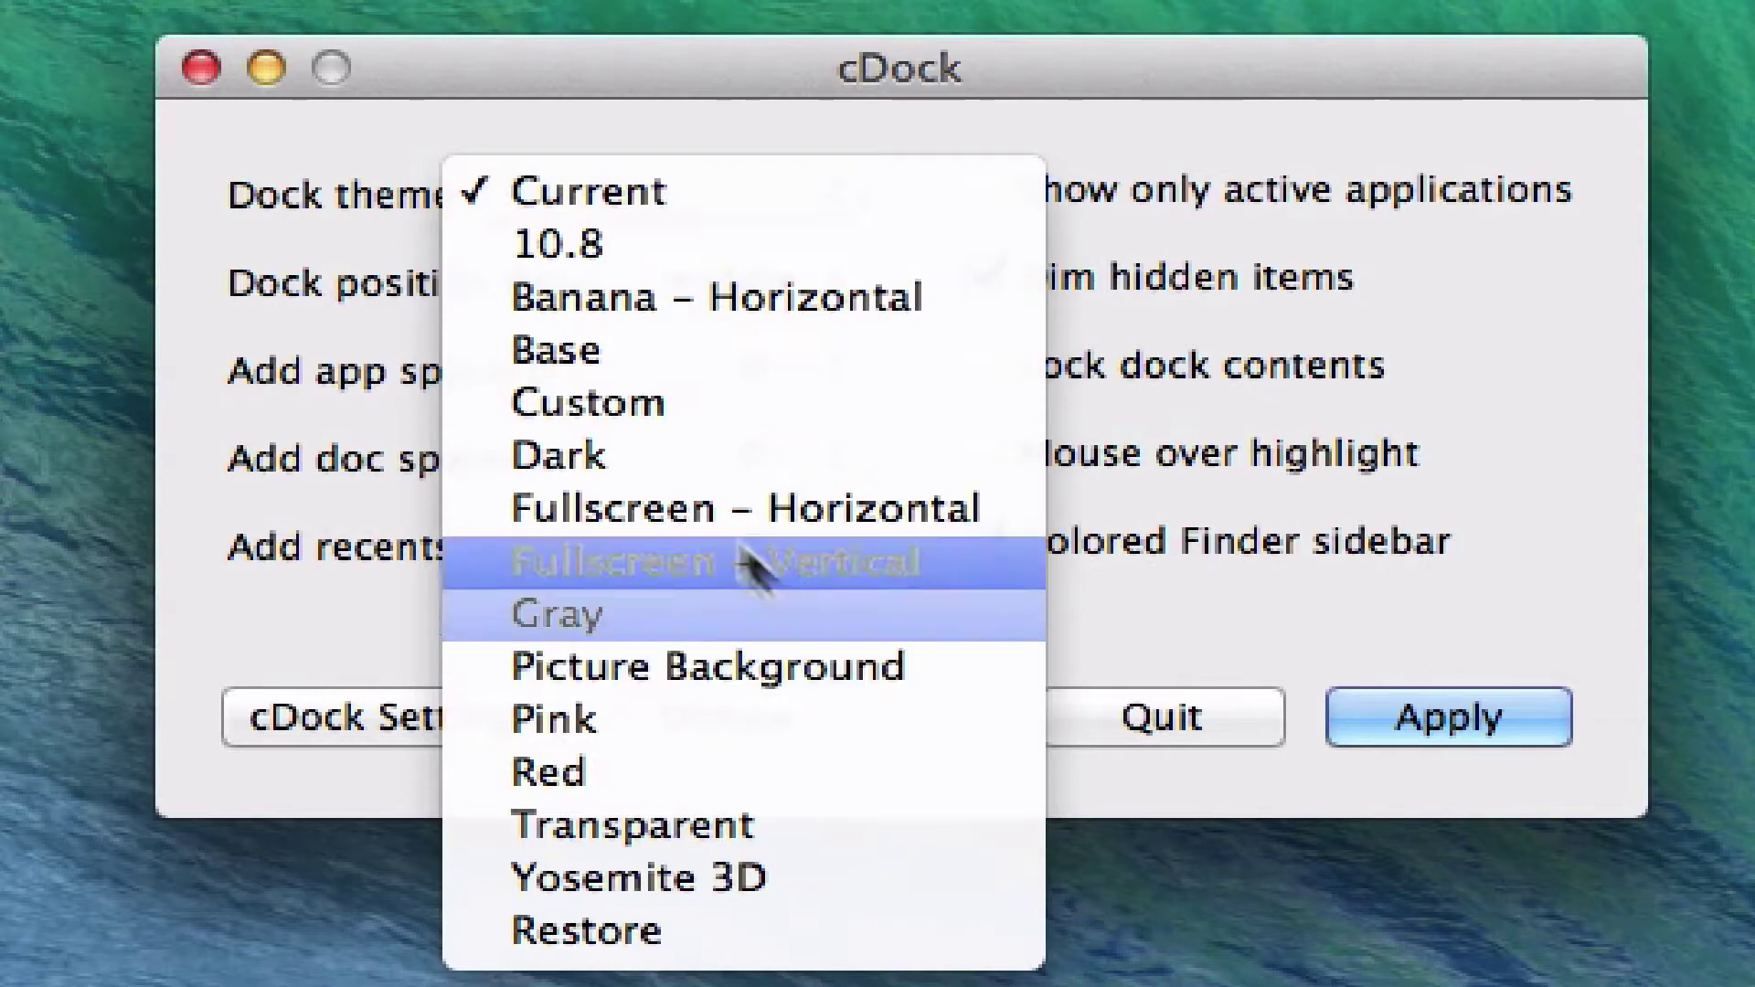
click(770, 301)
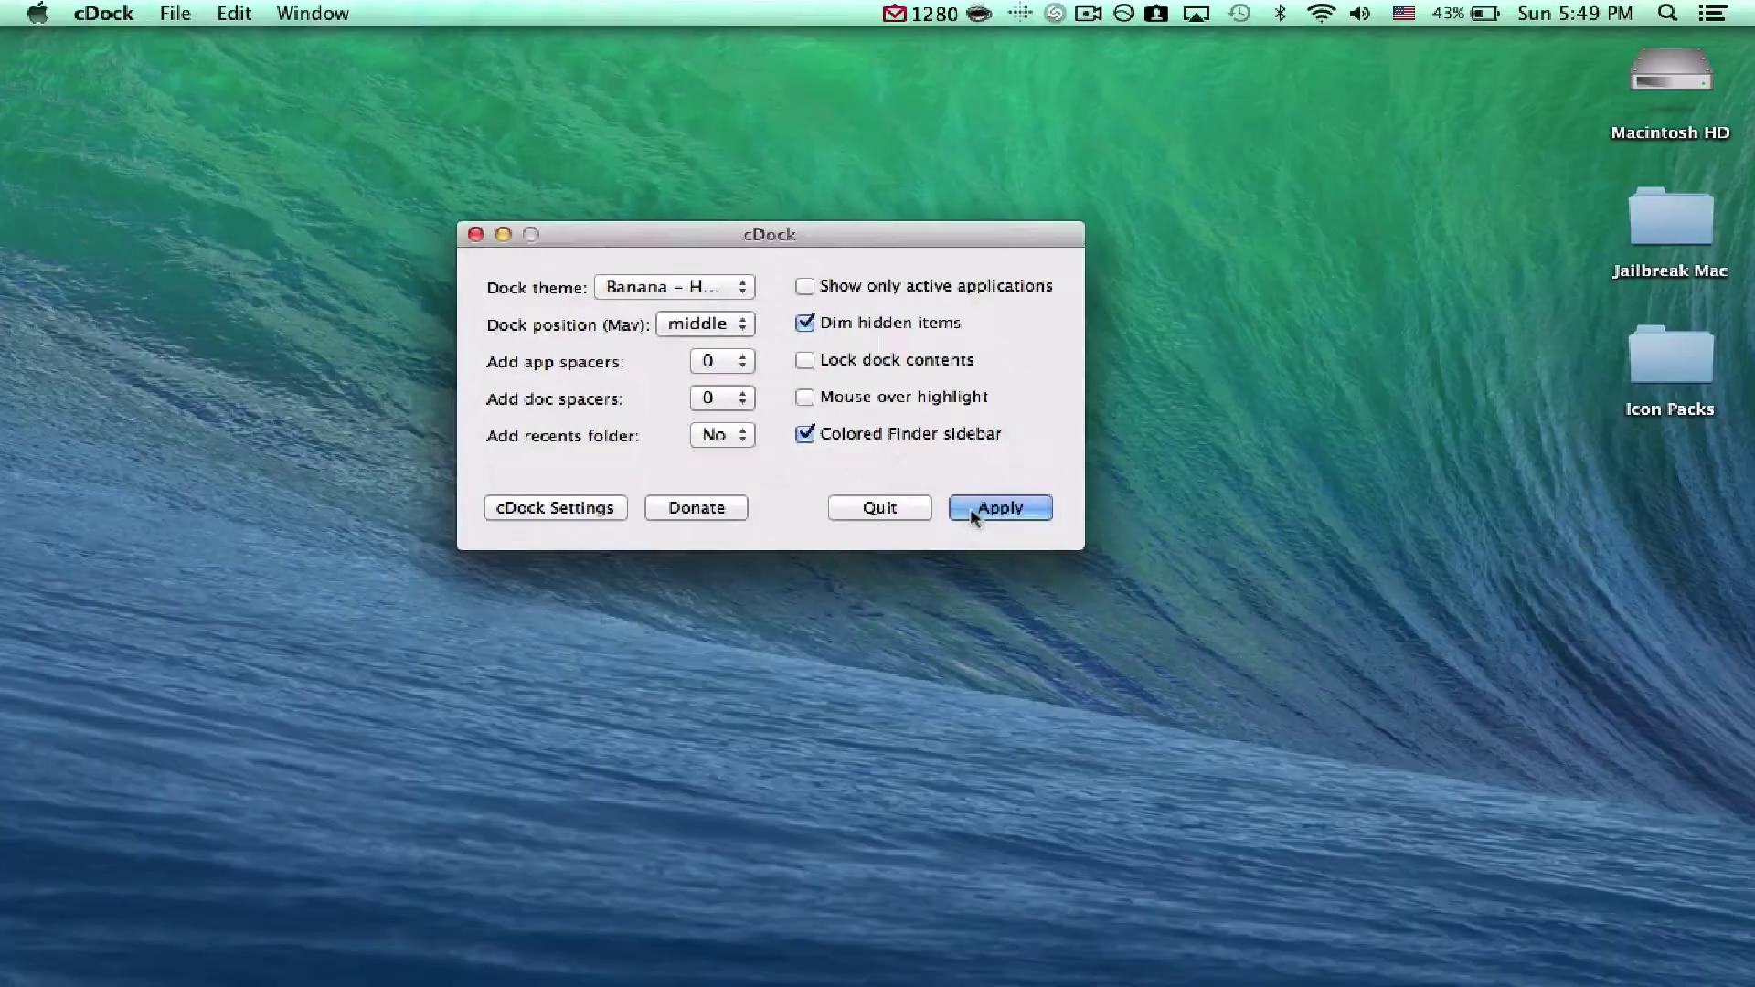
click(1449, 717)
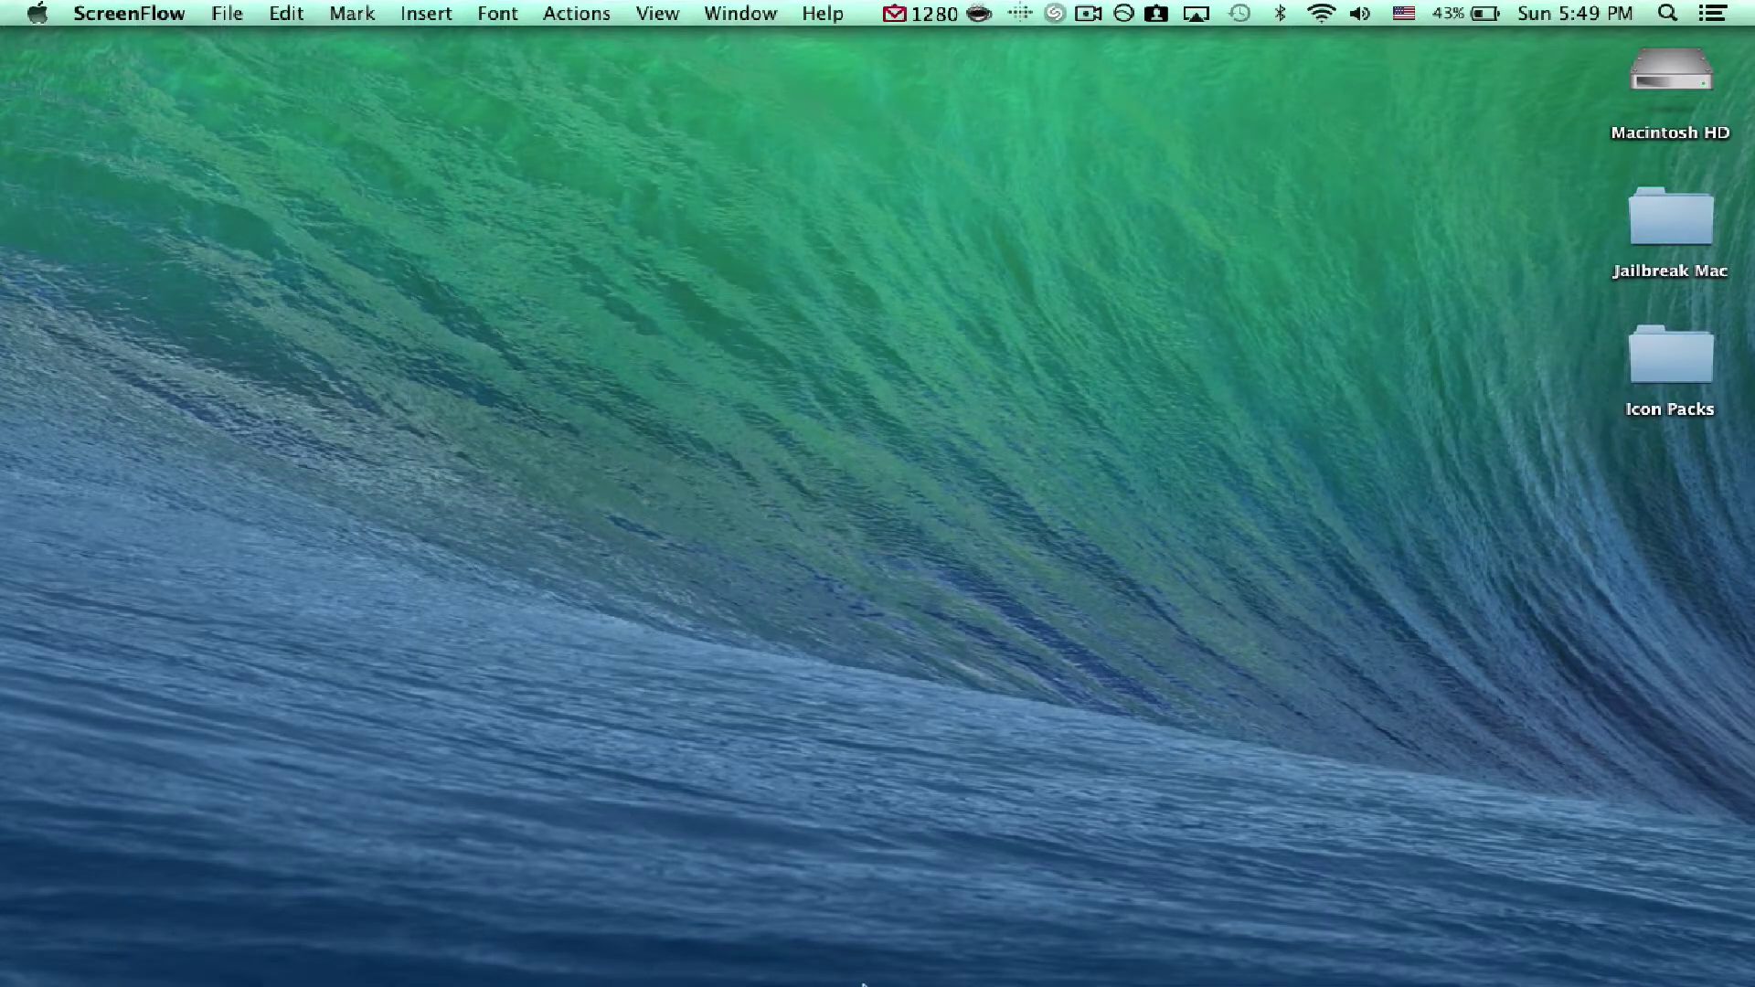
Turn Dock magnification off in the Dock preferences.
mouse_move(859, 984)
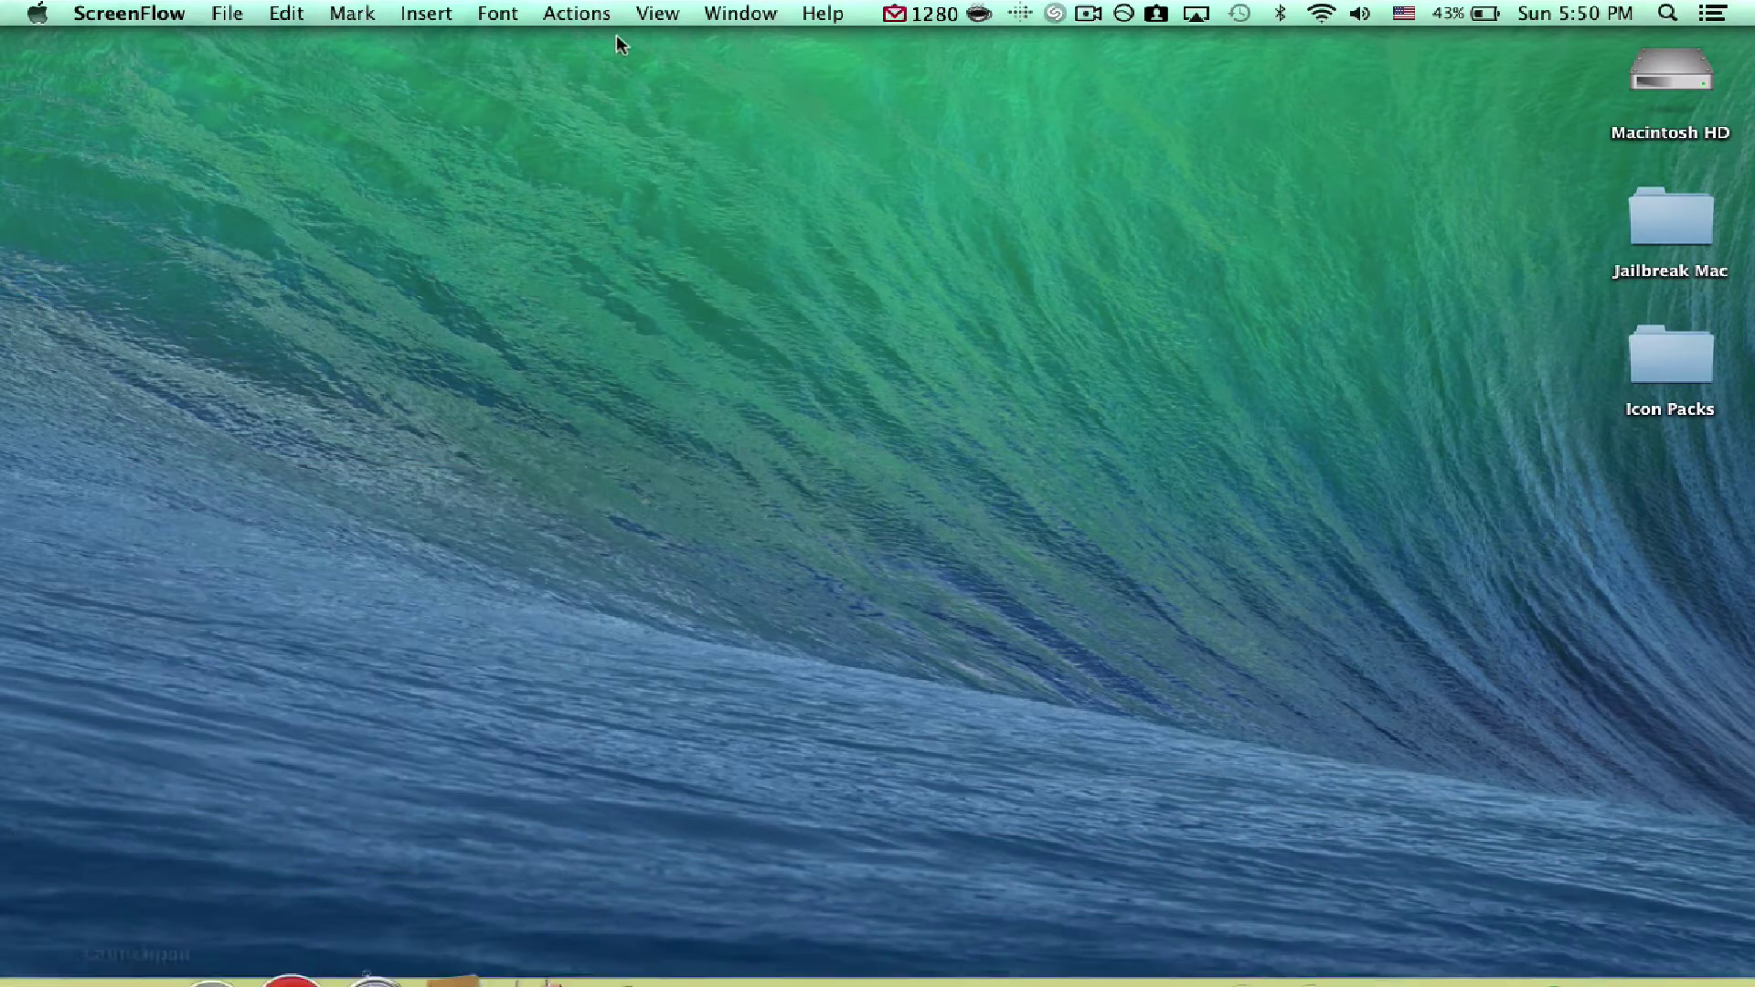
mouse_move(613, 985)
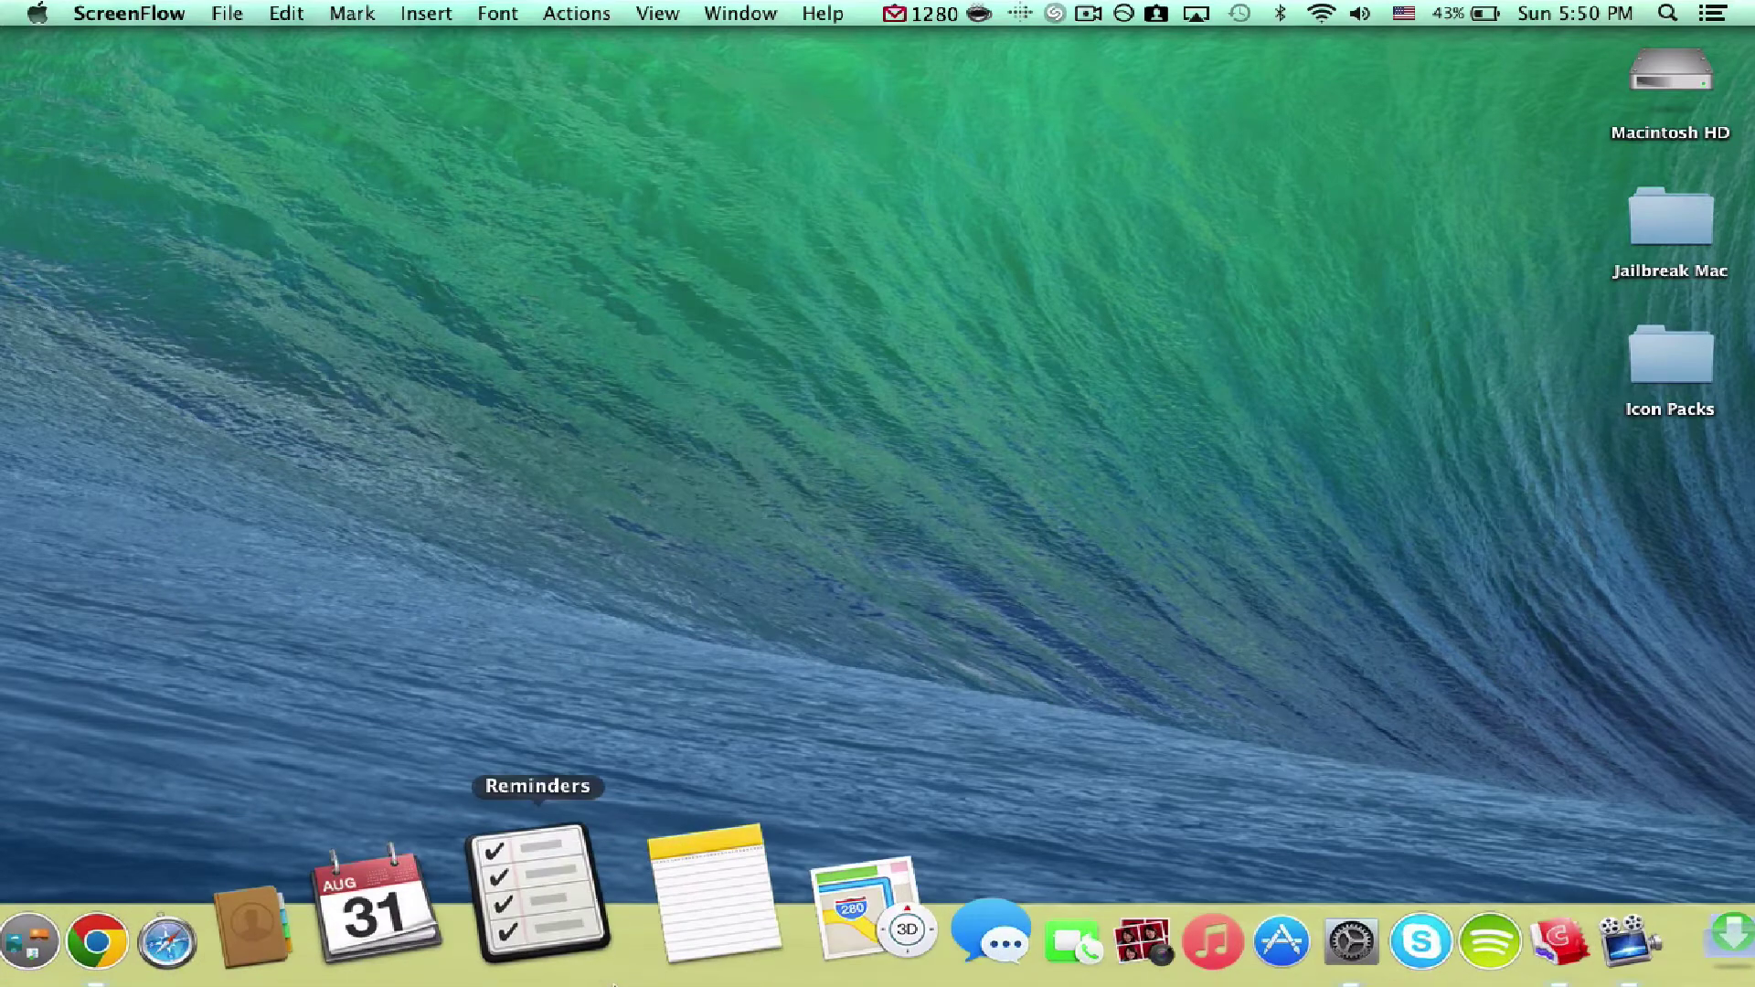
mouse_move(893, 985)
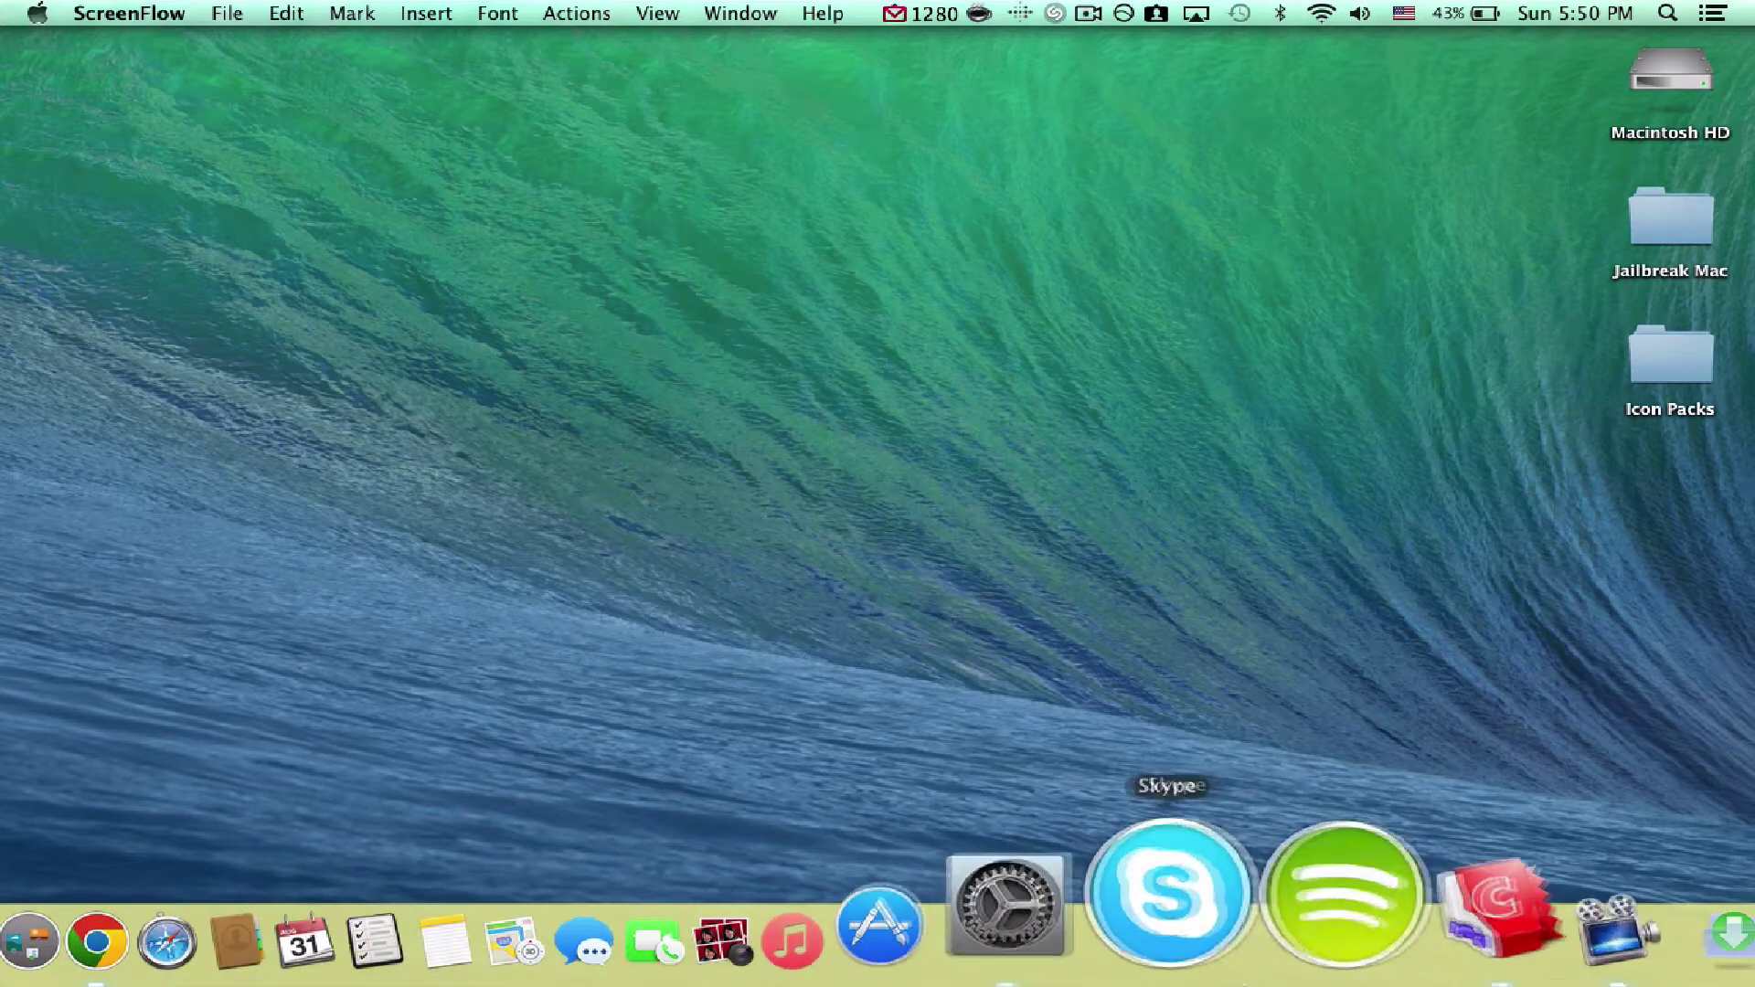
click(1137, 955)
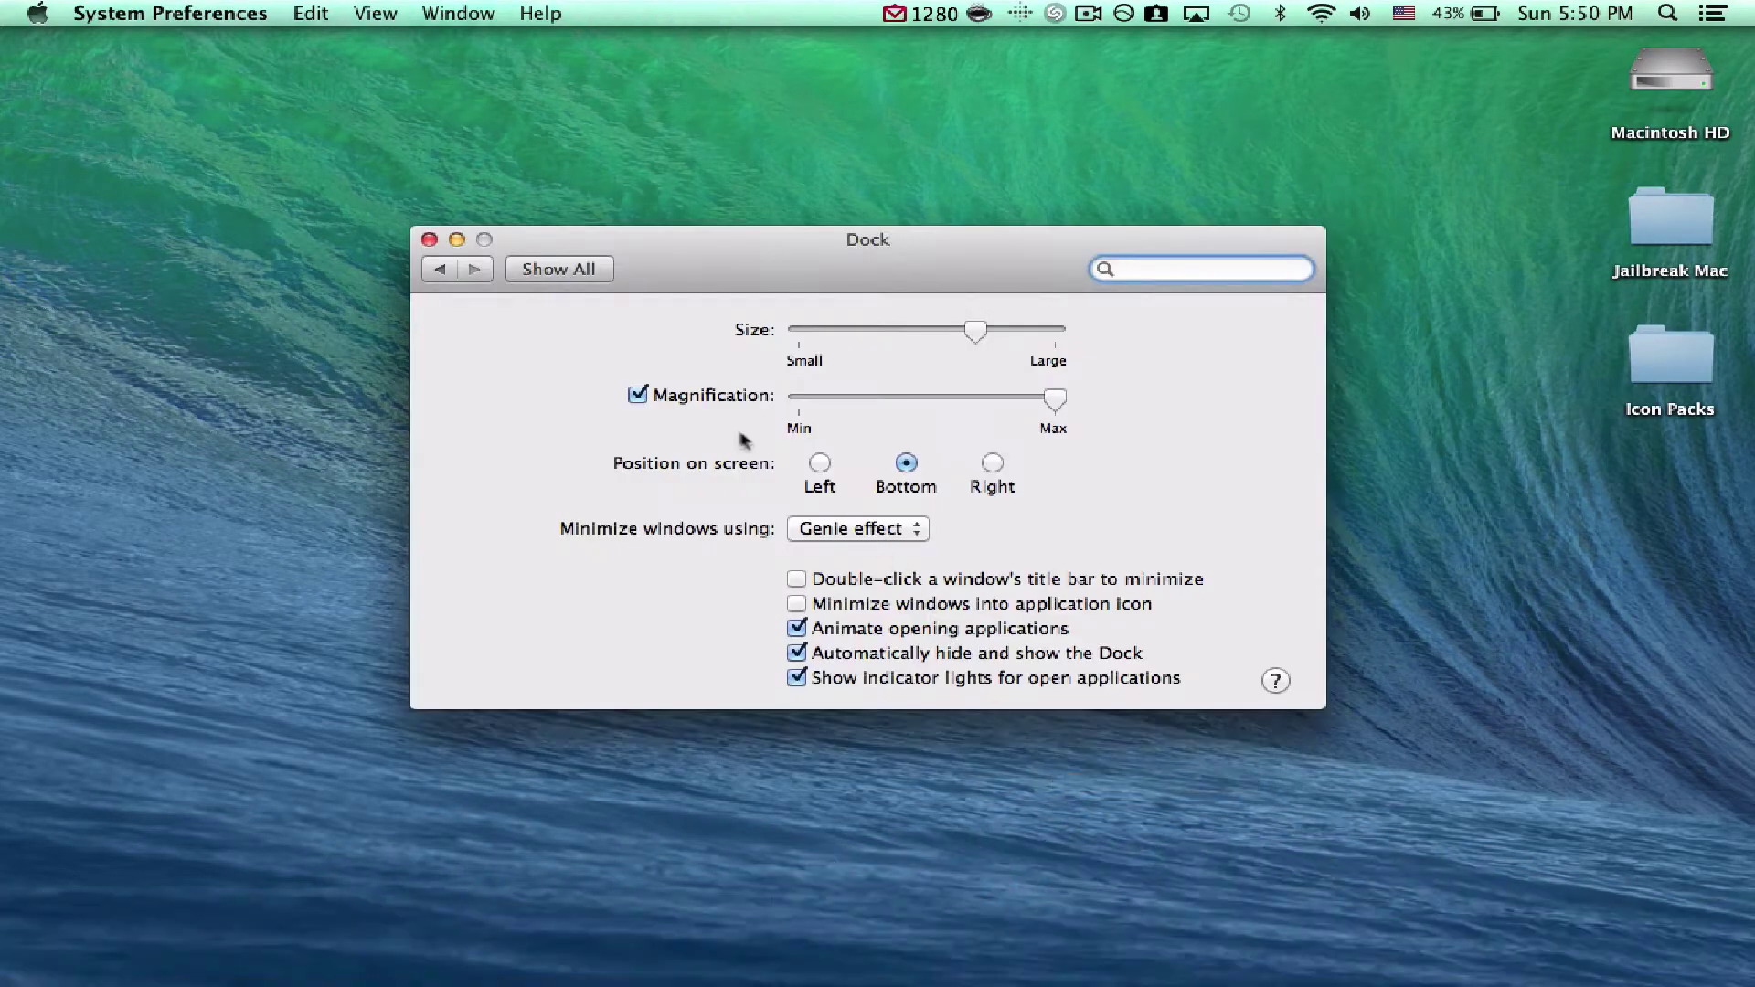
click(714, 397)
Securely empty the Trash and minimize the progress window into the Dock.
mouse_move(727, 984)
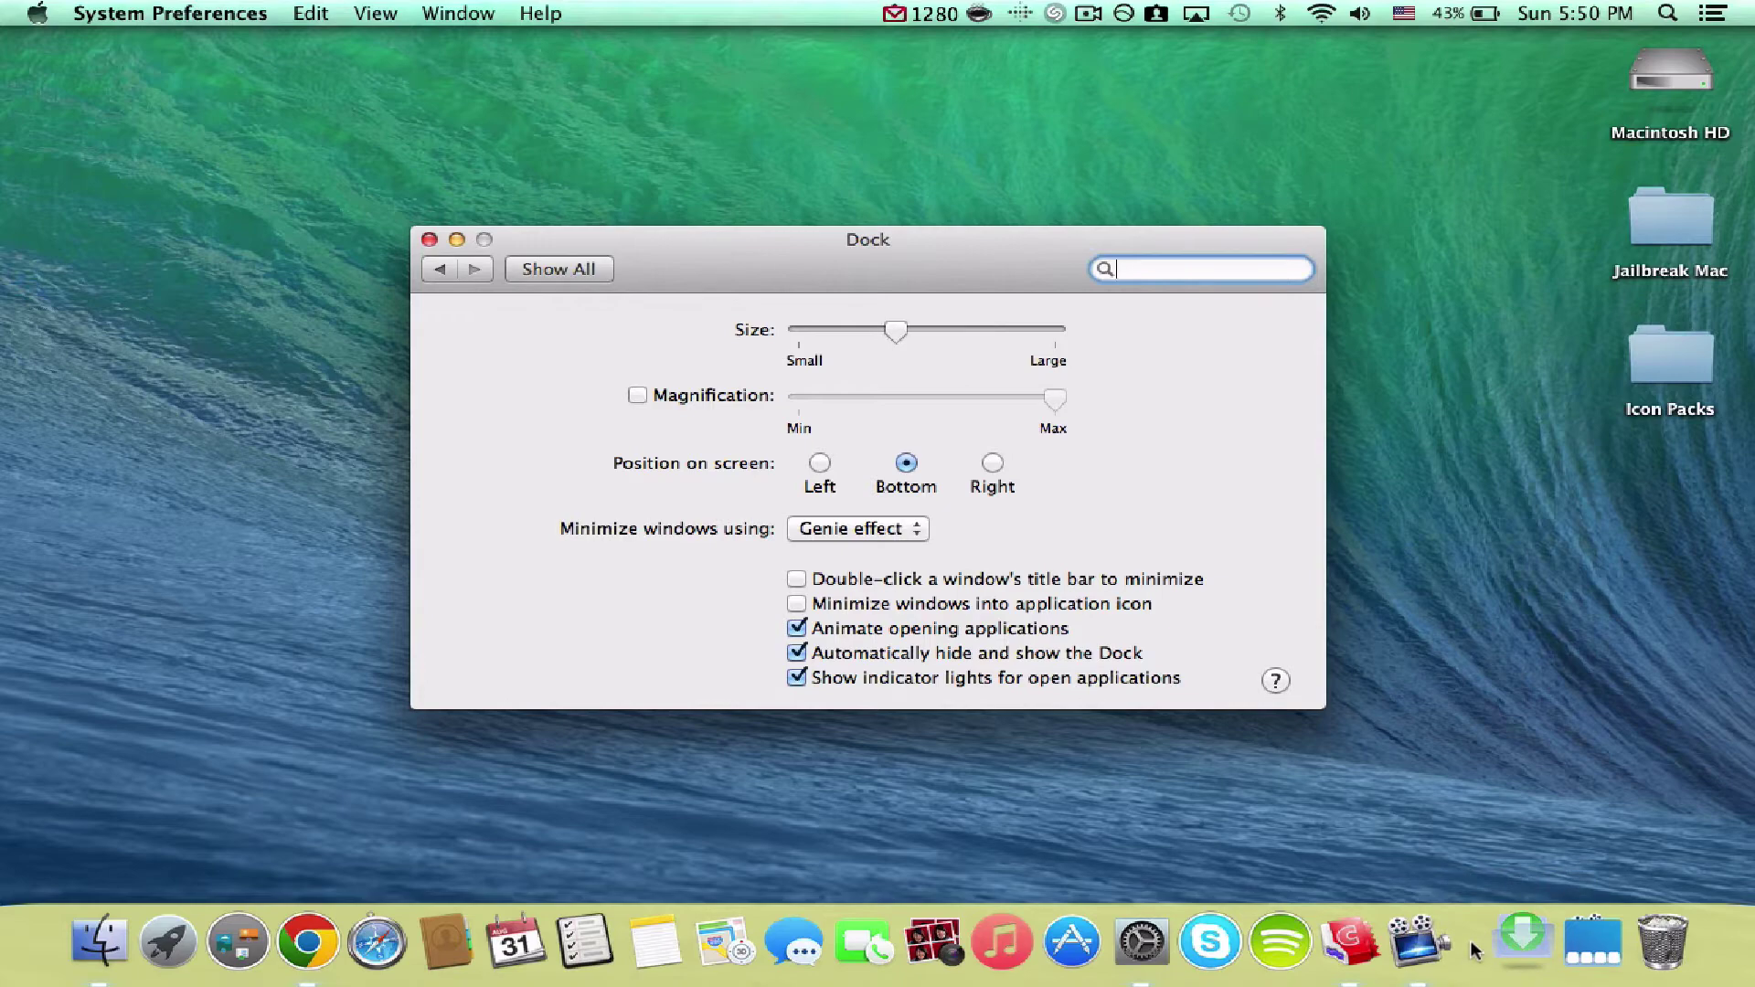
click(1662, 942)
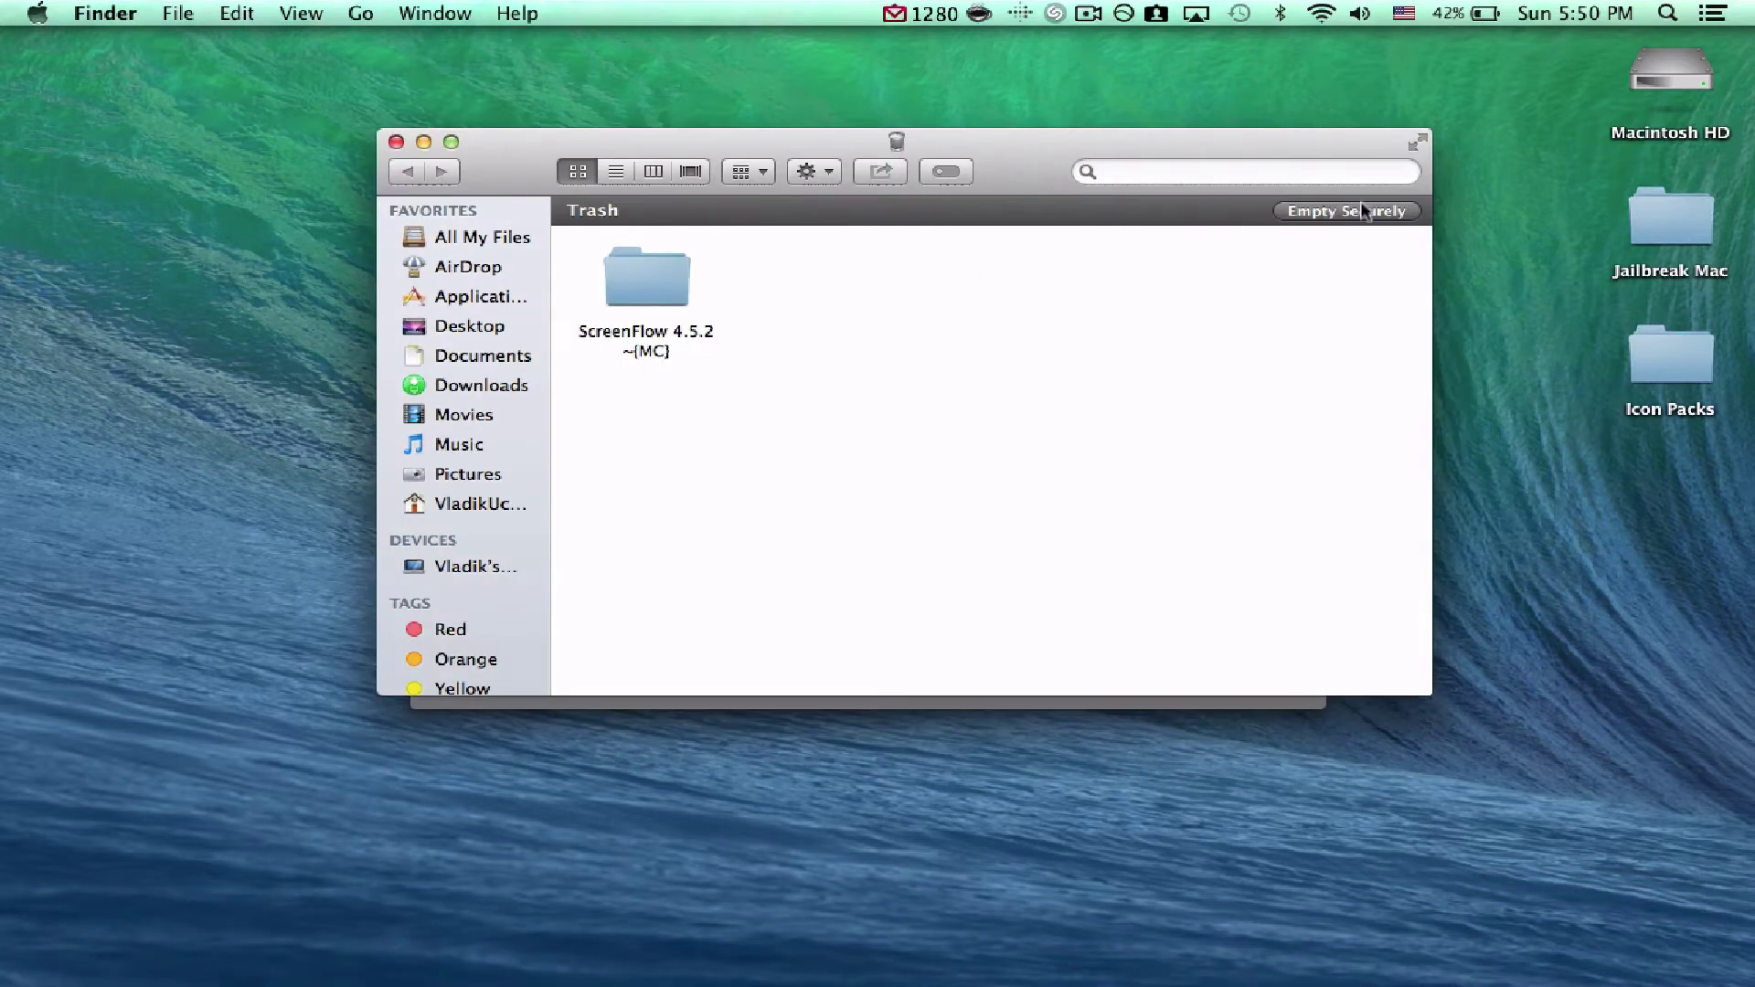
click(1362, 210)
click(1007, 404)
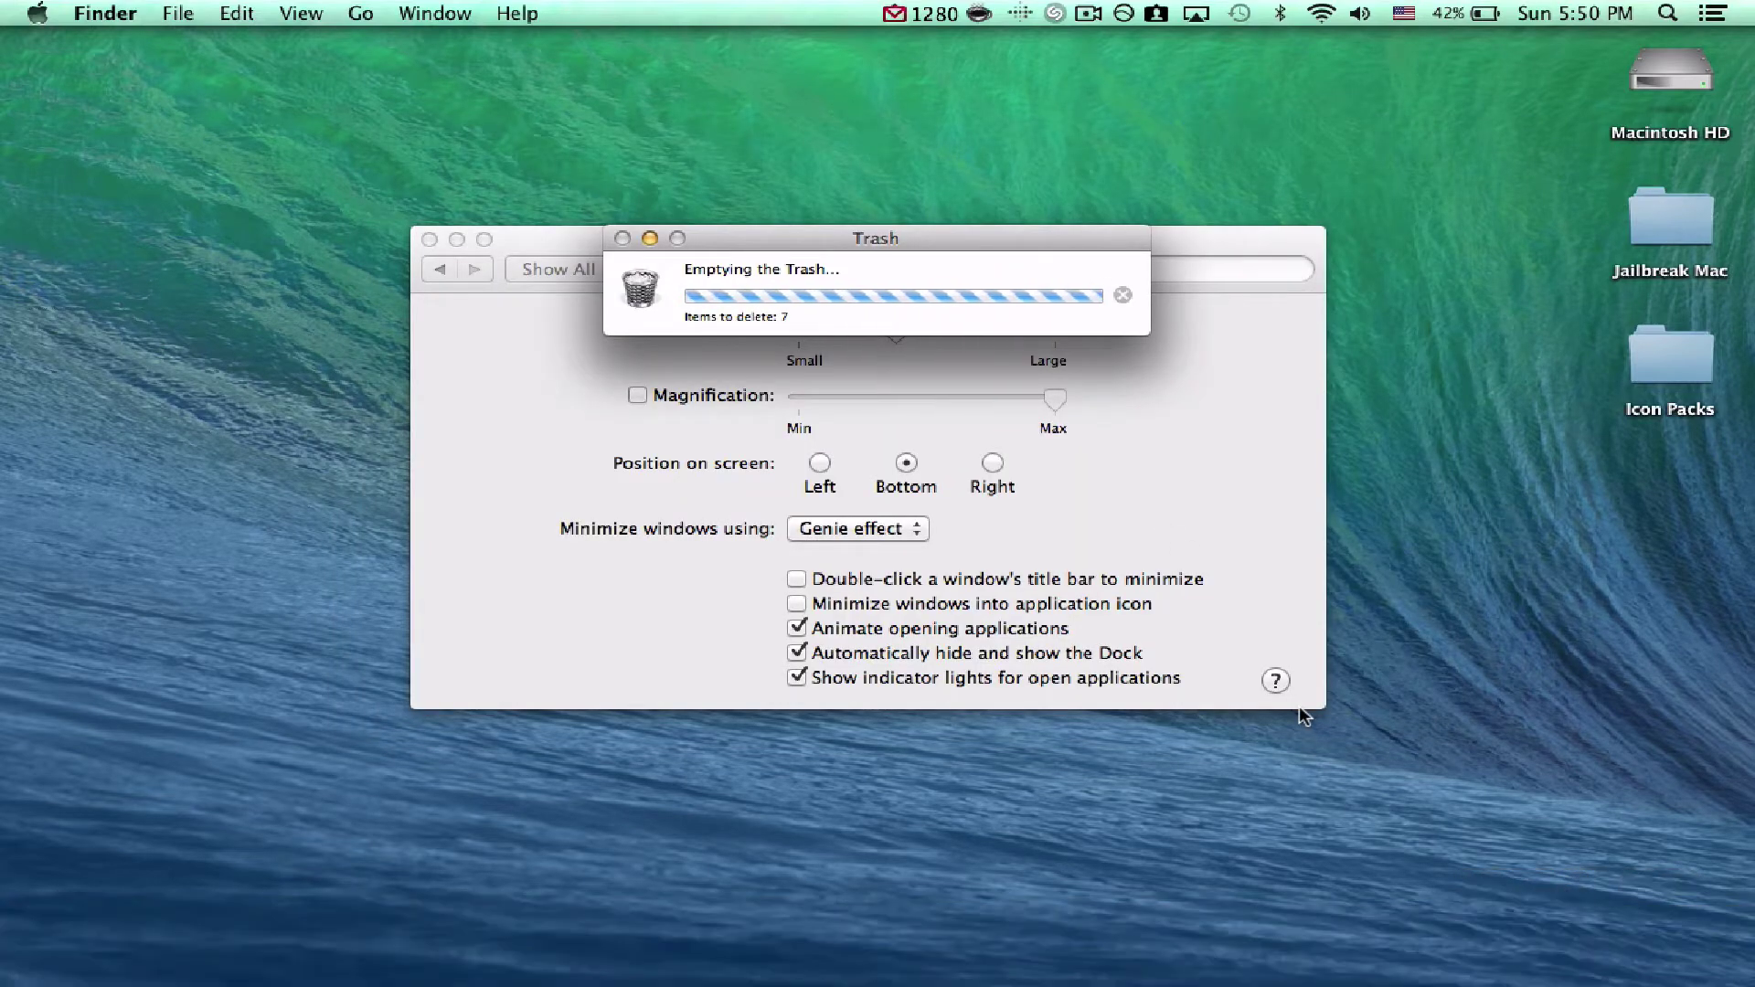
click(650, 238)
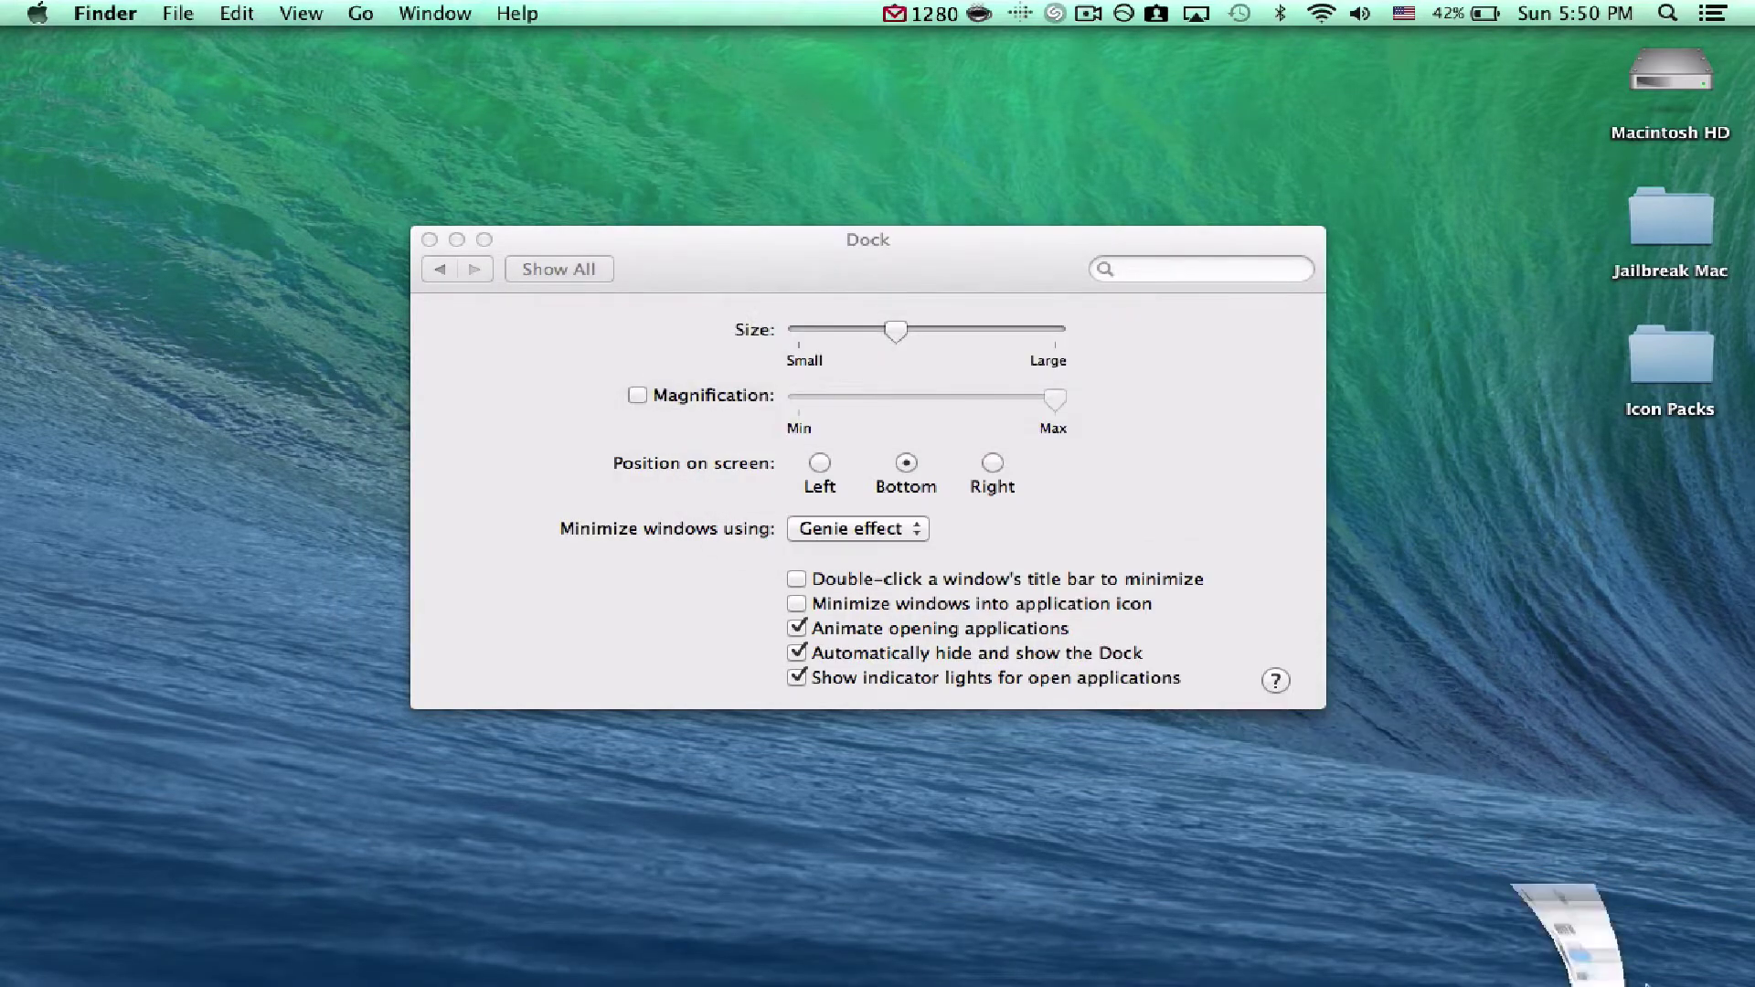
Launch cDock from Recent Applications, apply the Yosemite 3D theme, and close Dock preferences.
click(1545, 955)
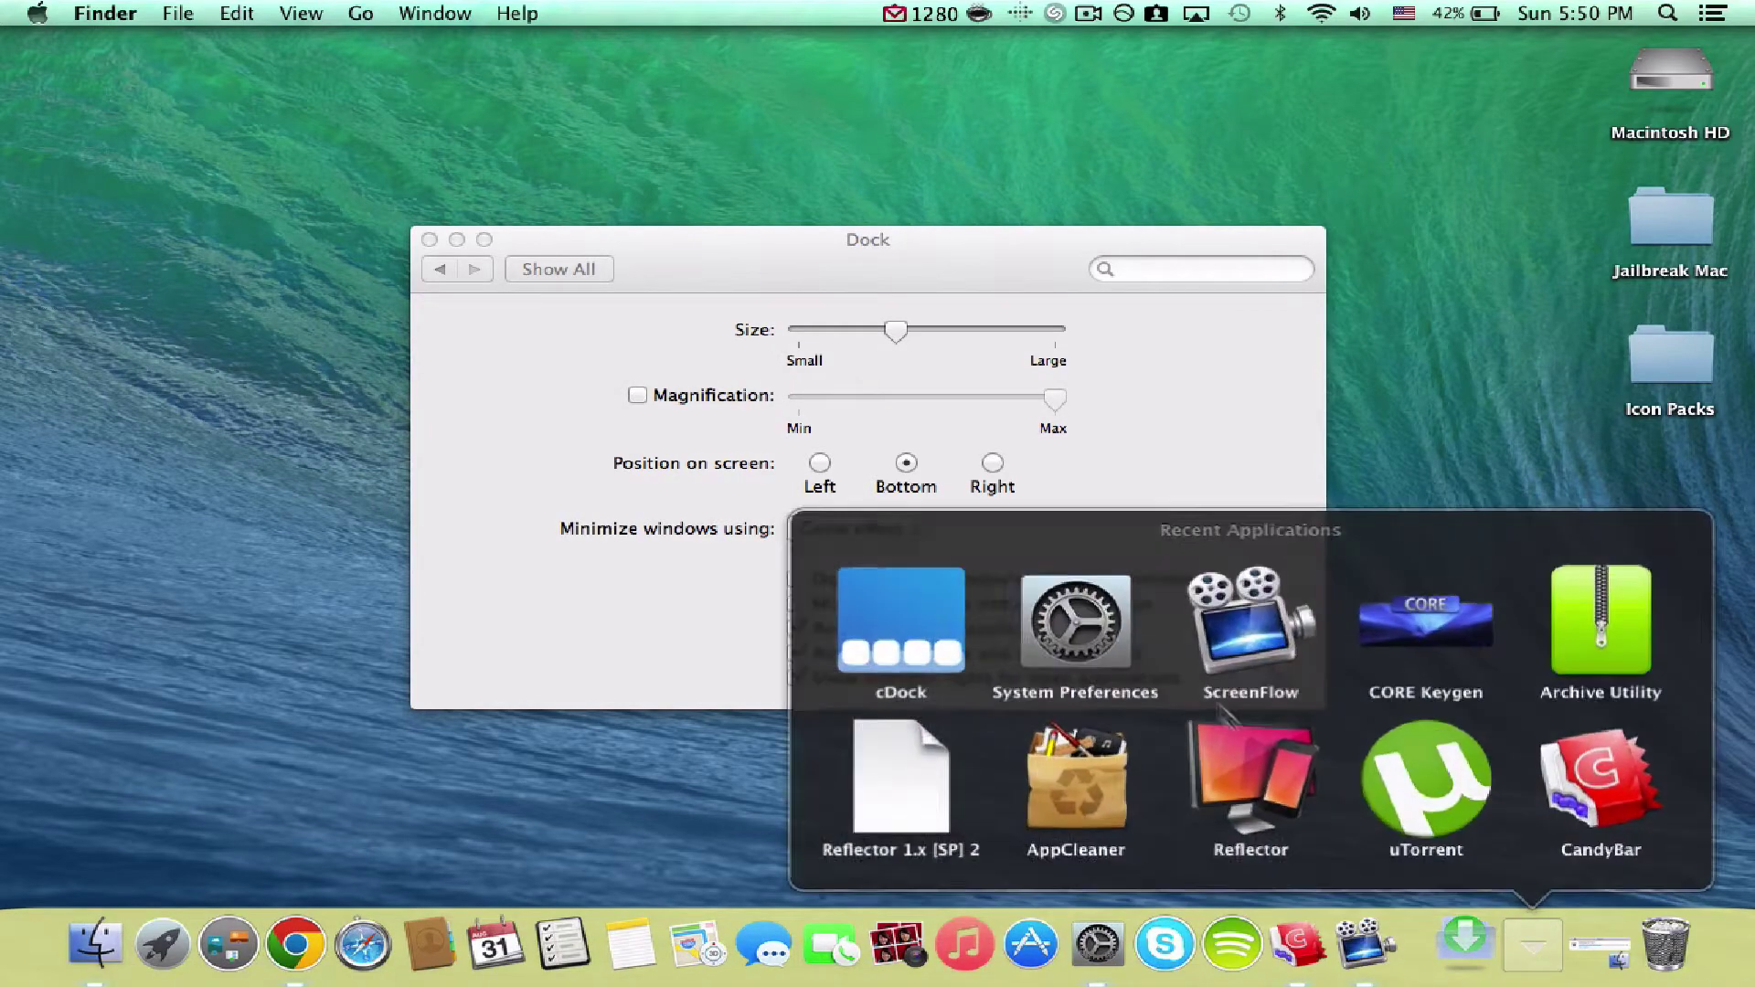
click(938, 629)
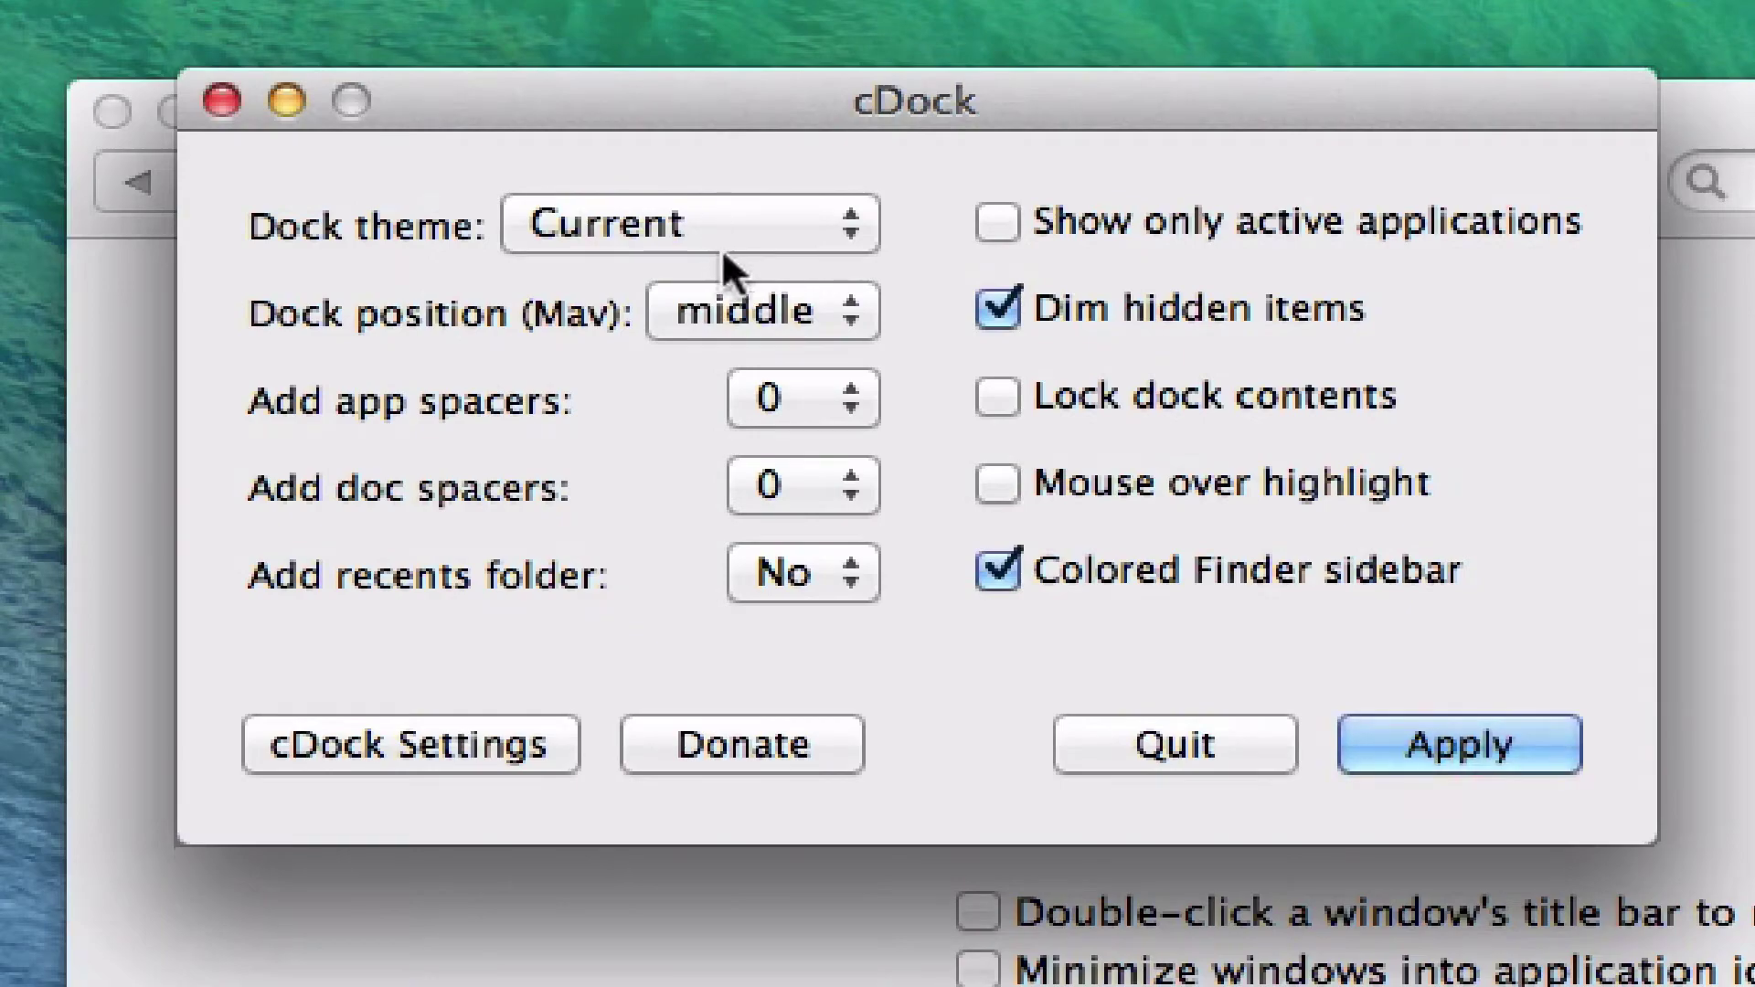
click(727, 221)
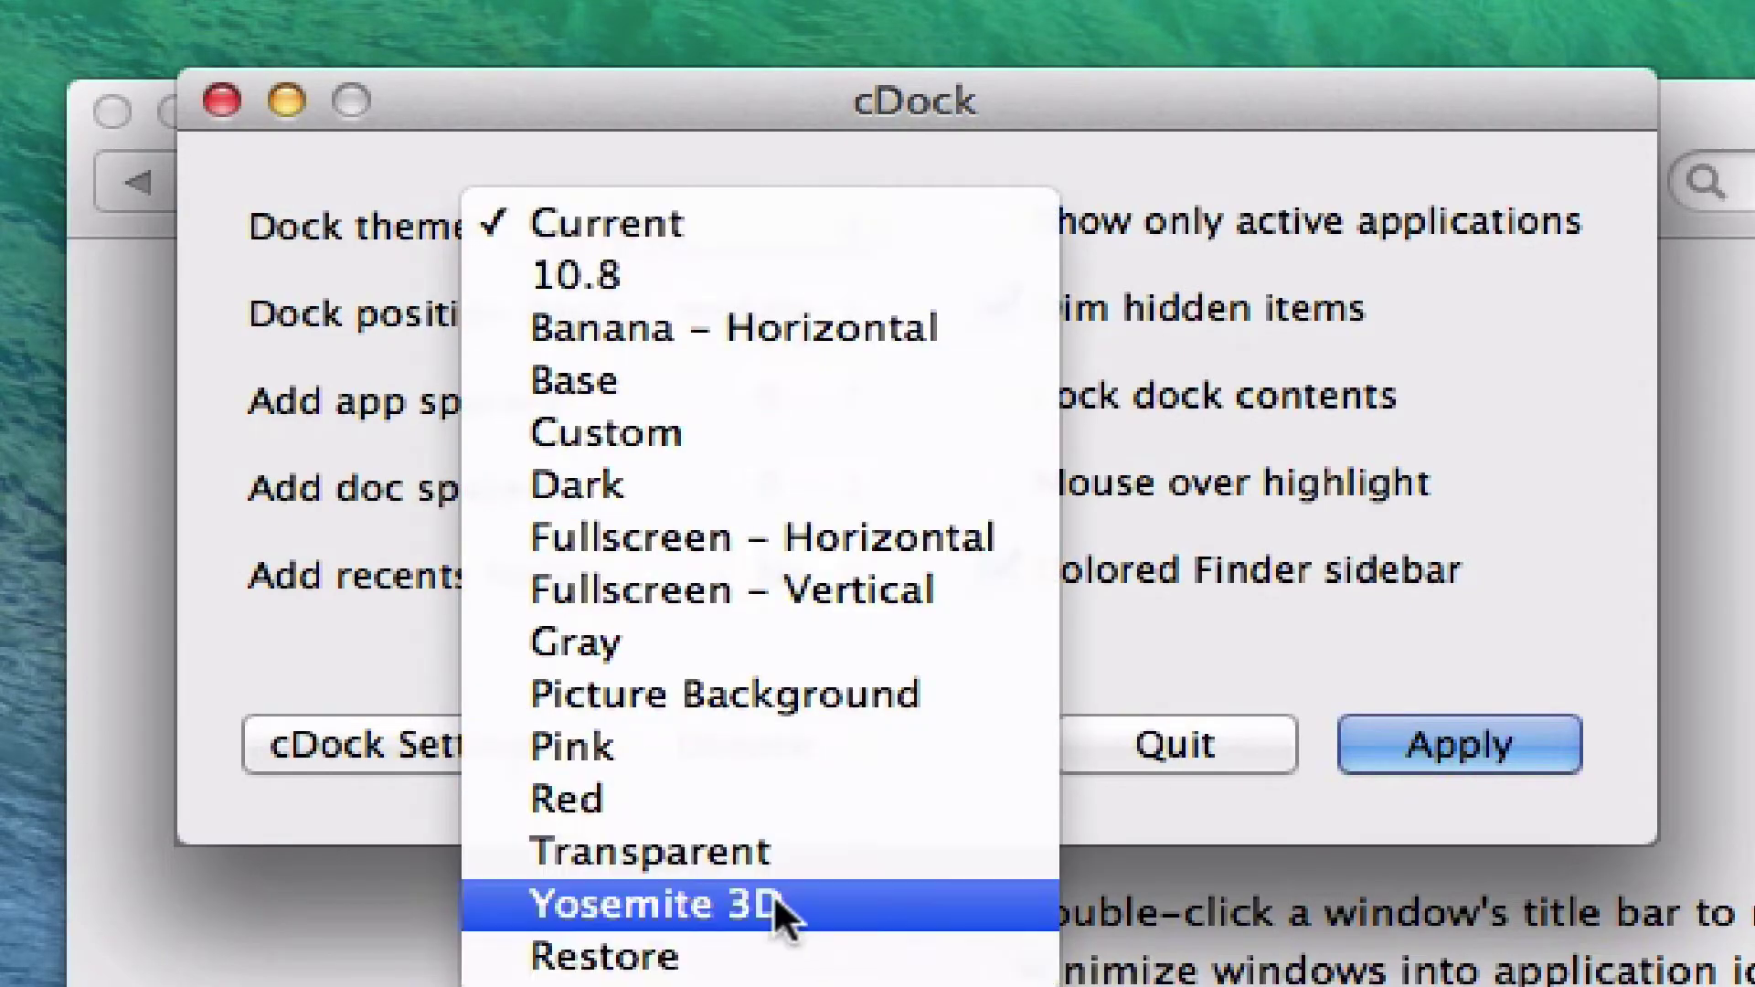
click(775, 902)
click(1204, 612)
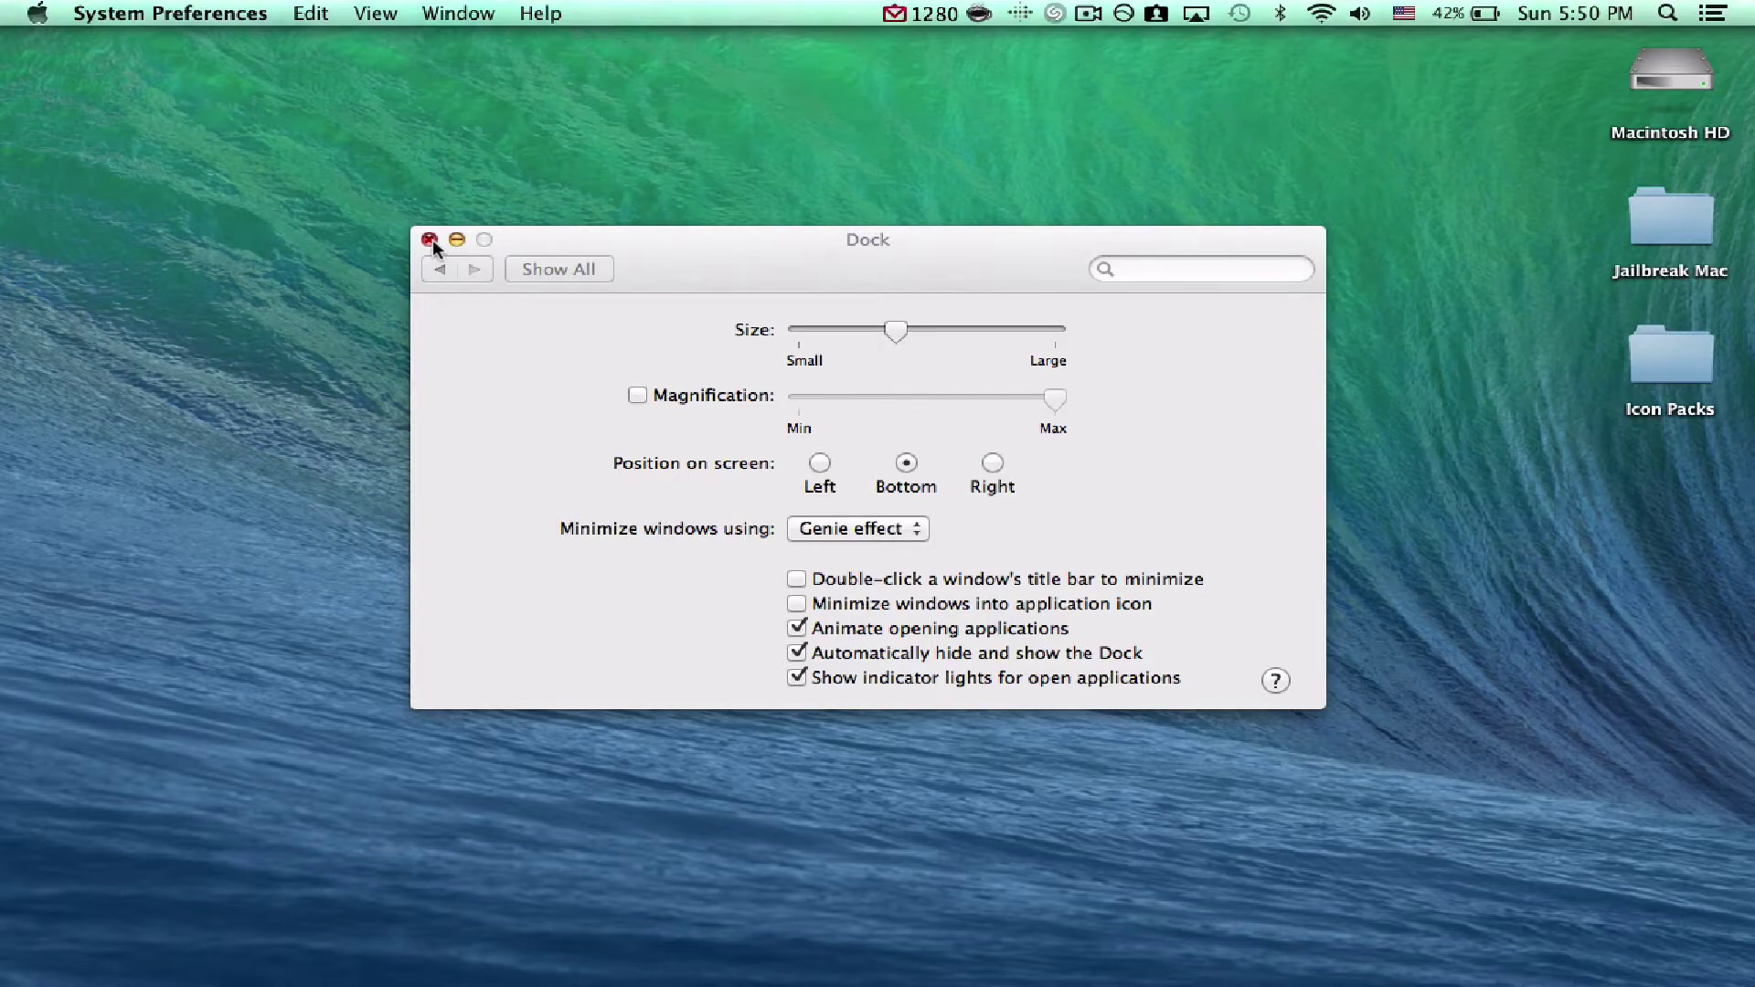
click(429, 240)
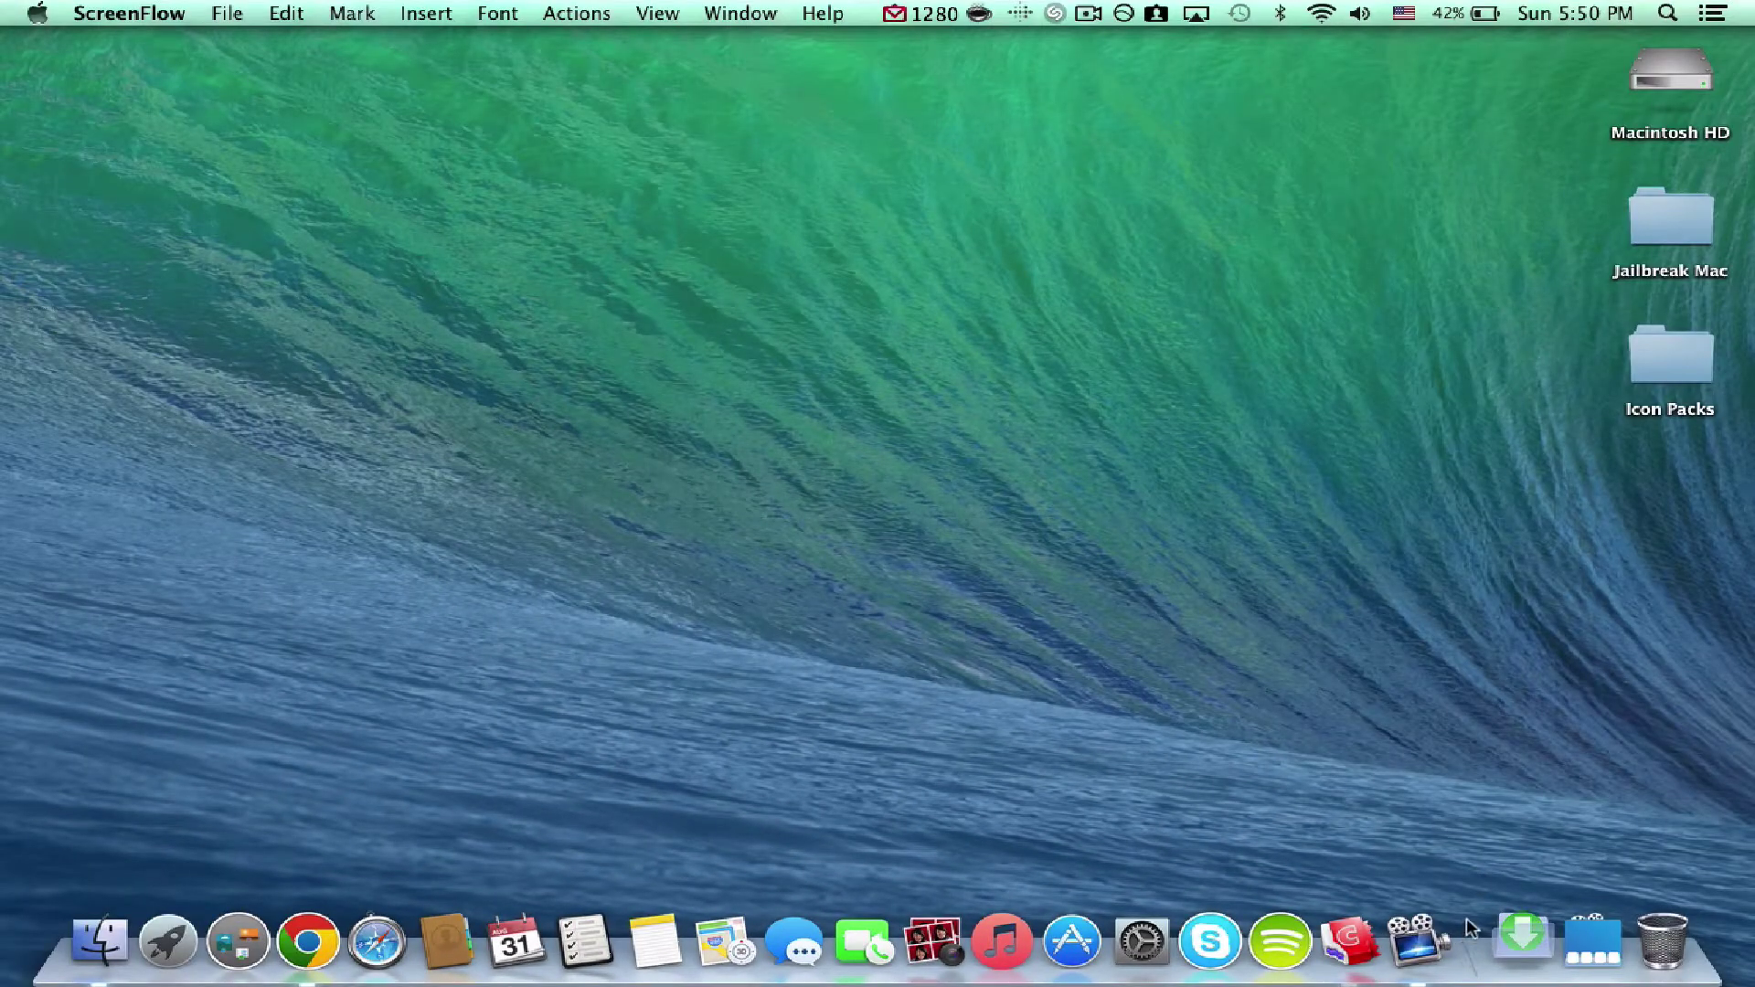
Relaunch cDock from Recent Applications and open its Dock theme list.
click(1592, 942)
click(899, 622)
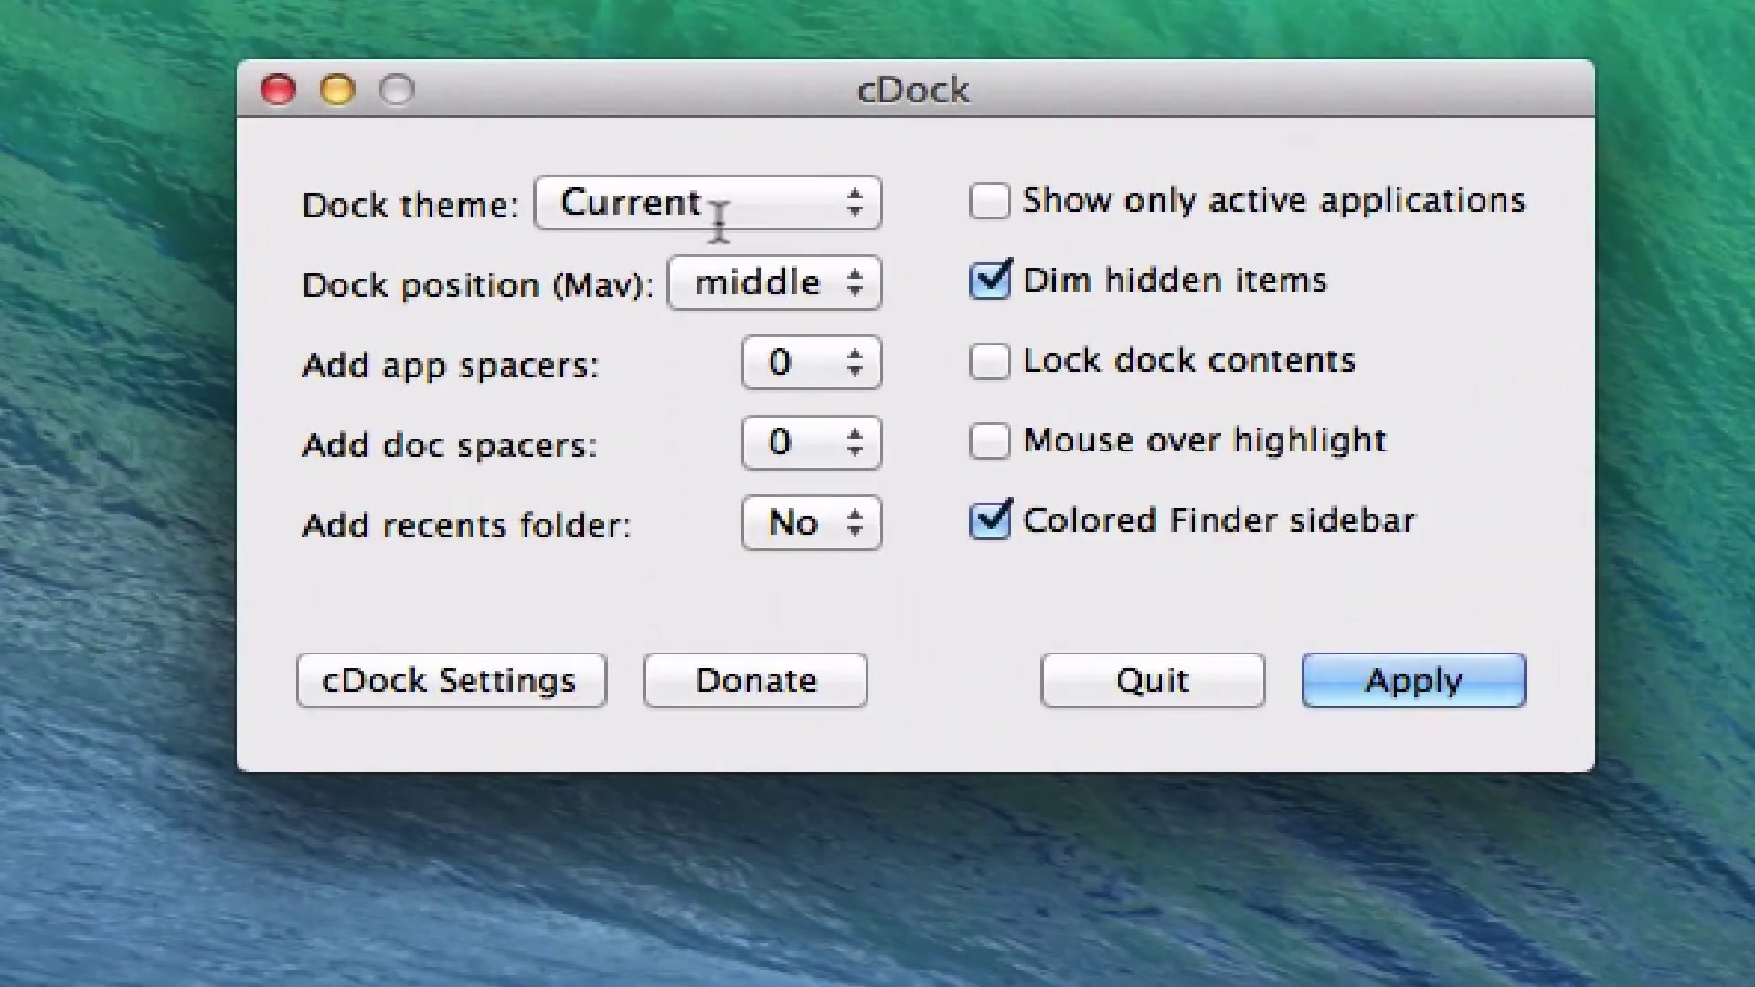
click(810, 207)
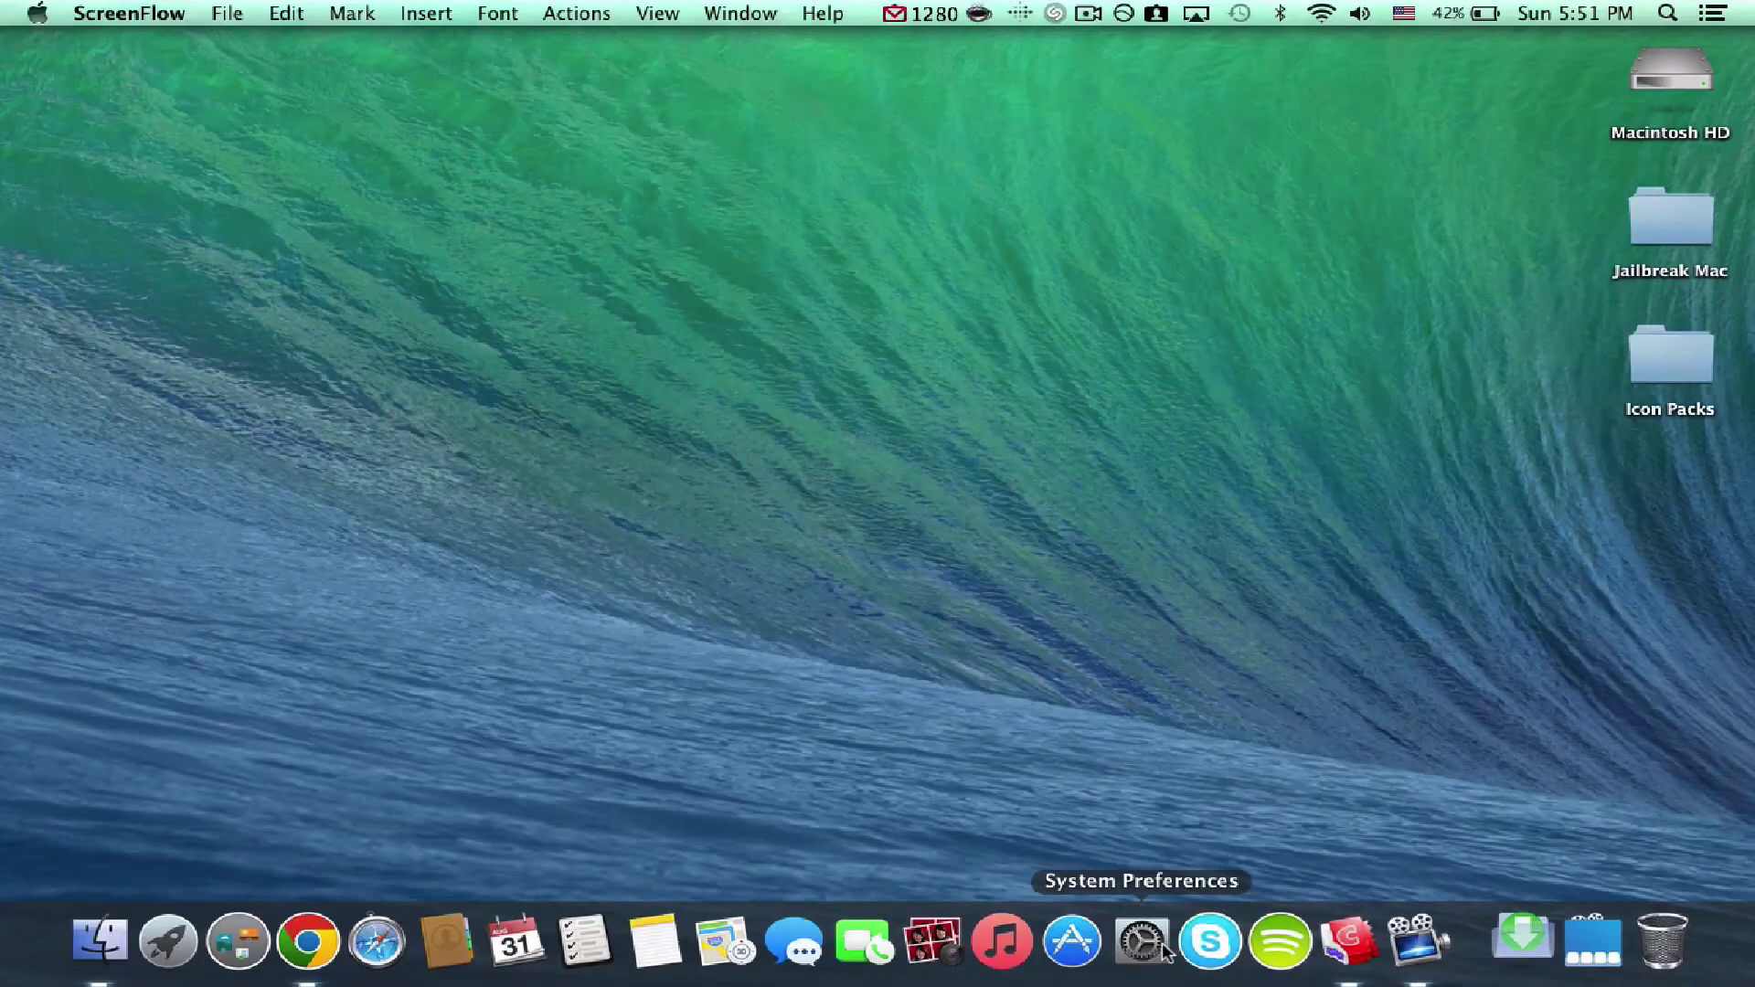
Open System Preferences' Dock pane and toggle magnification on, then back off.
click(788, 886)
drag(727, 238, 724, 103)
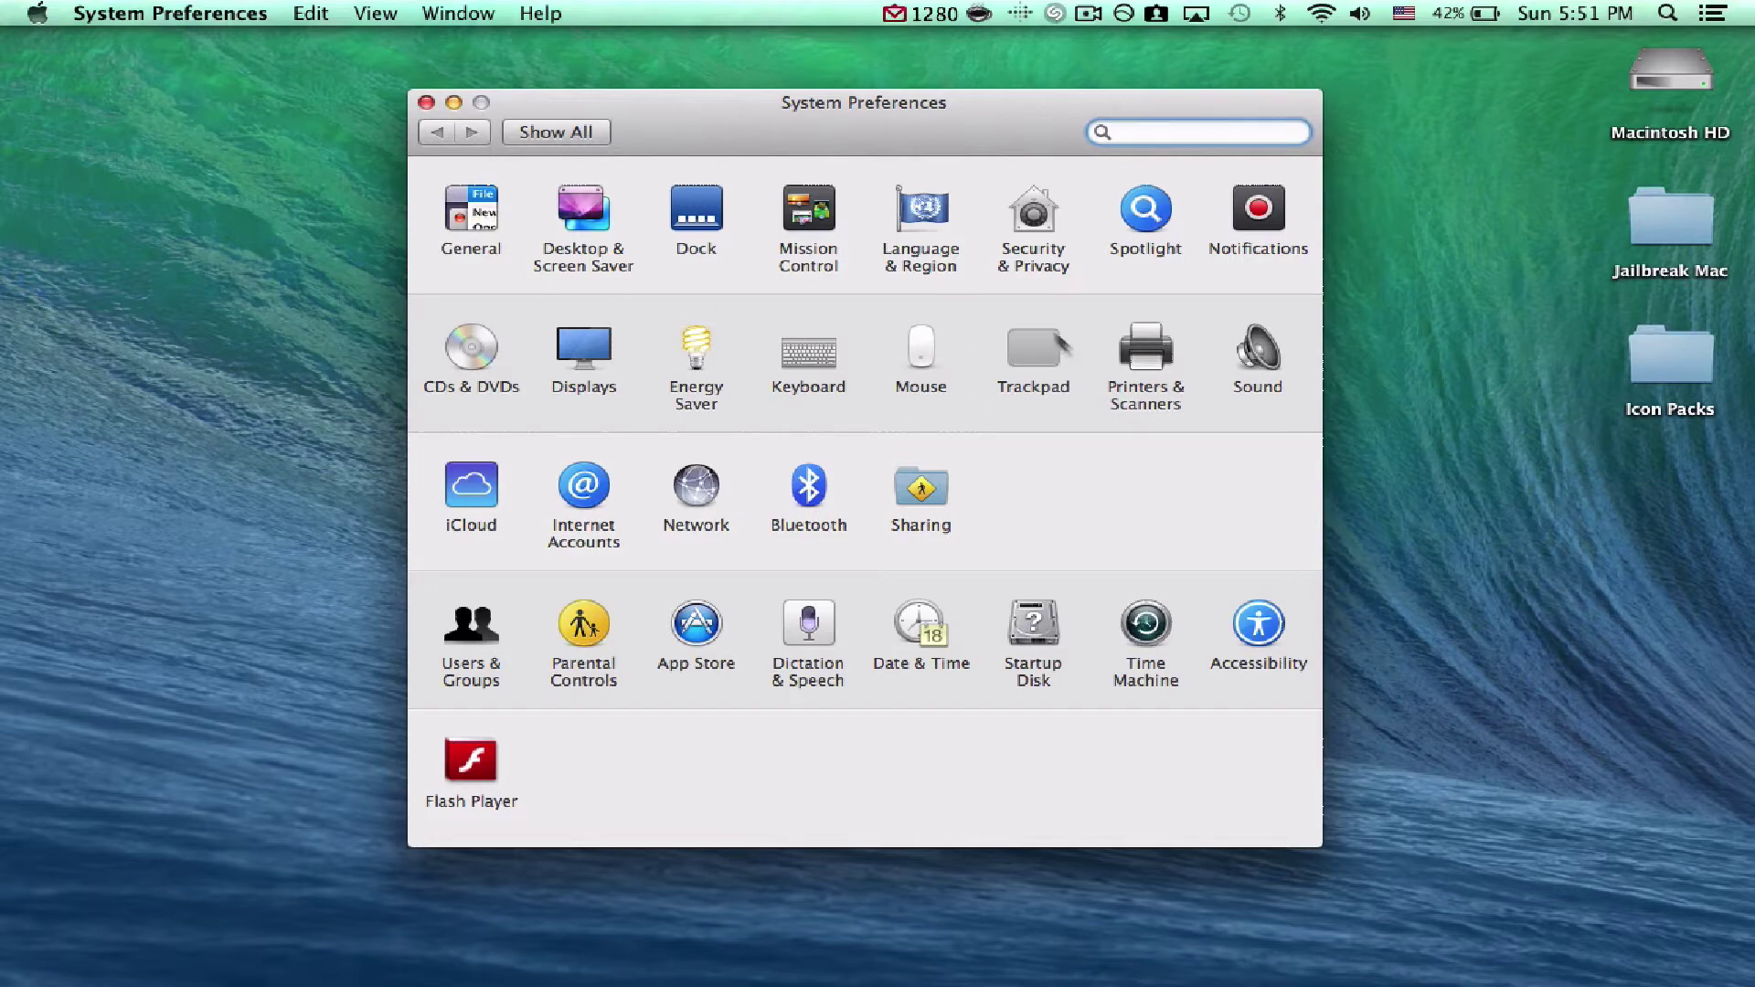
click(688, 236)
click(717, 260)
mouse_move(722, 982)
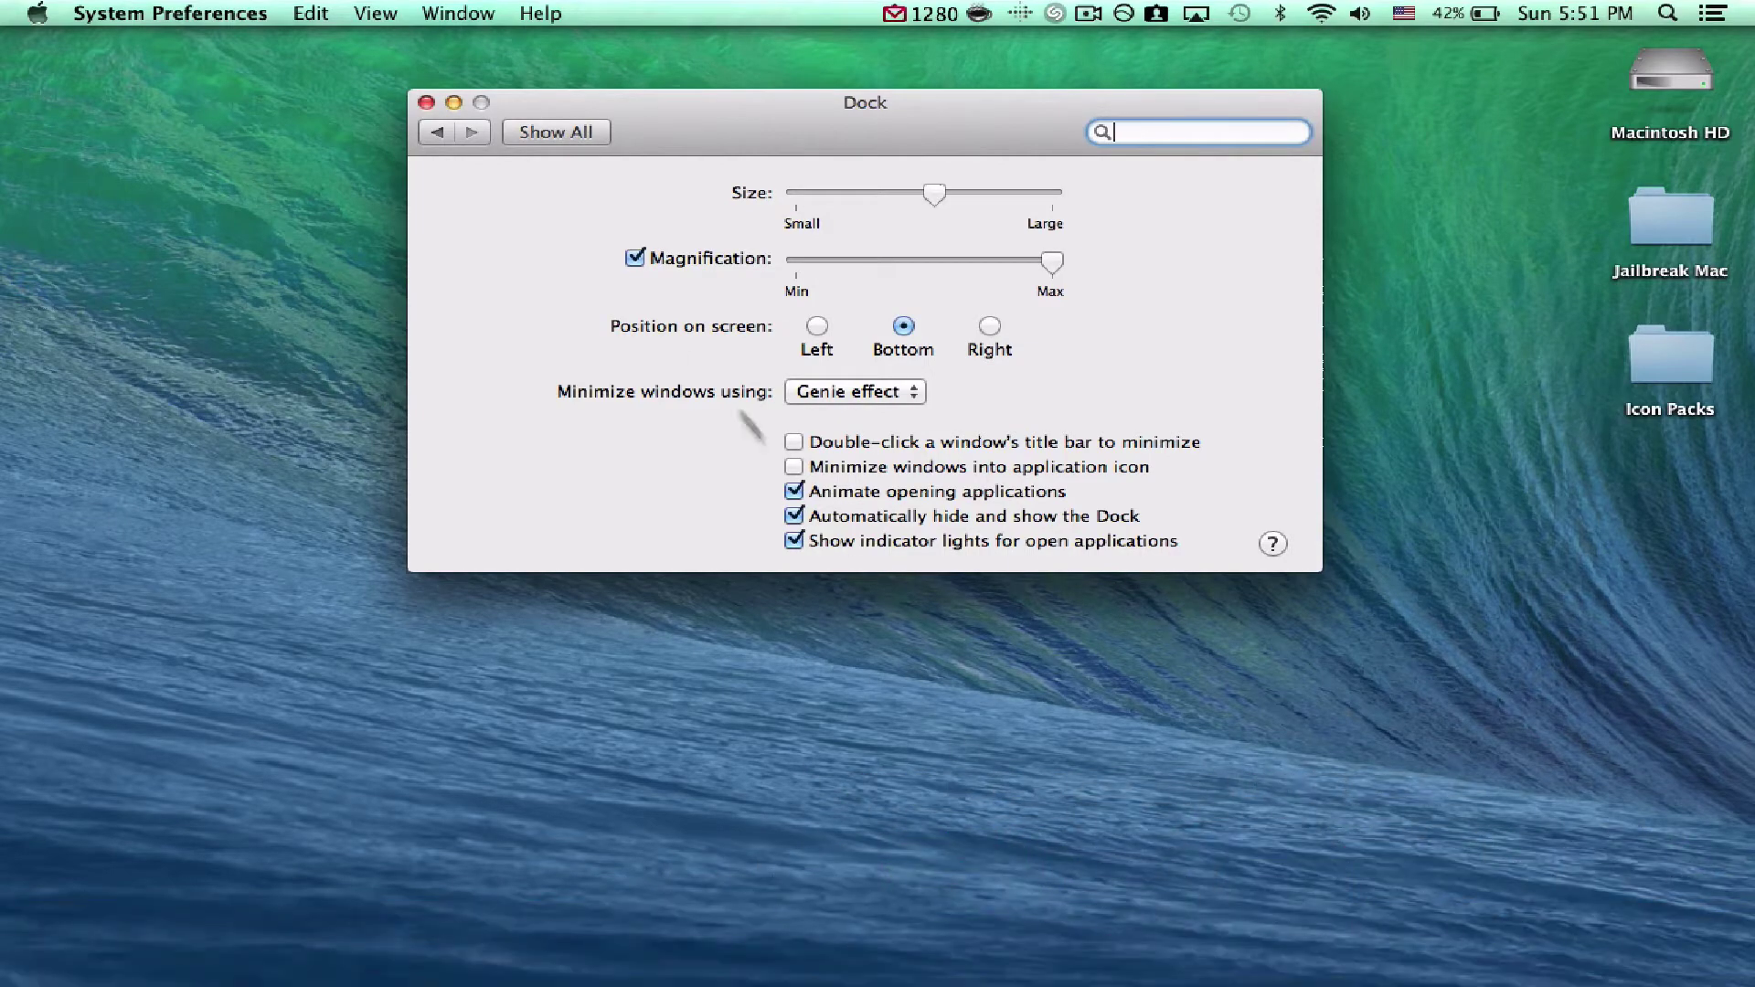
click(634, 258)
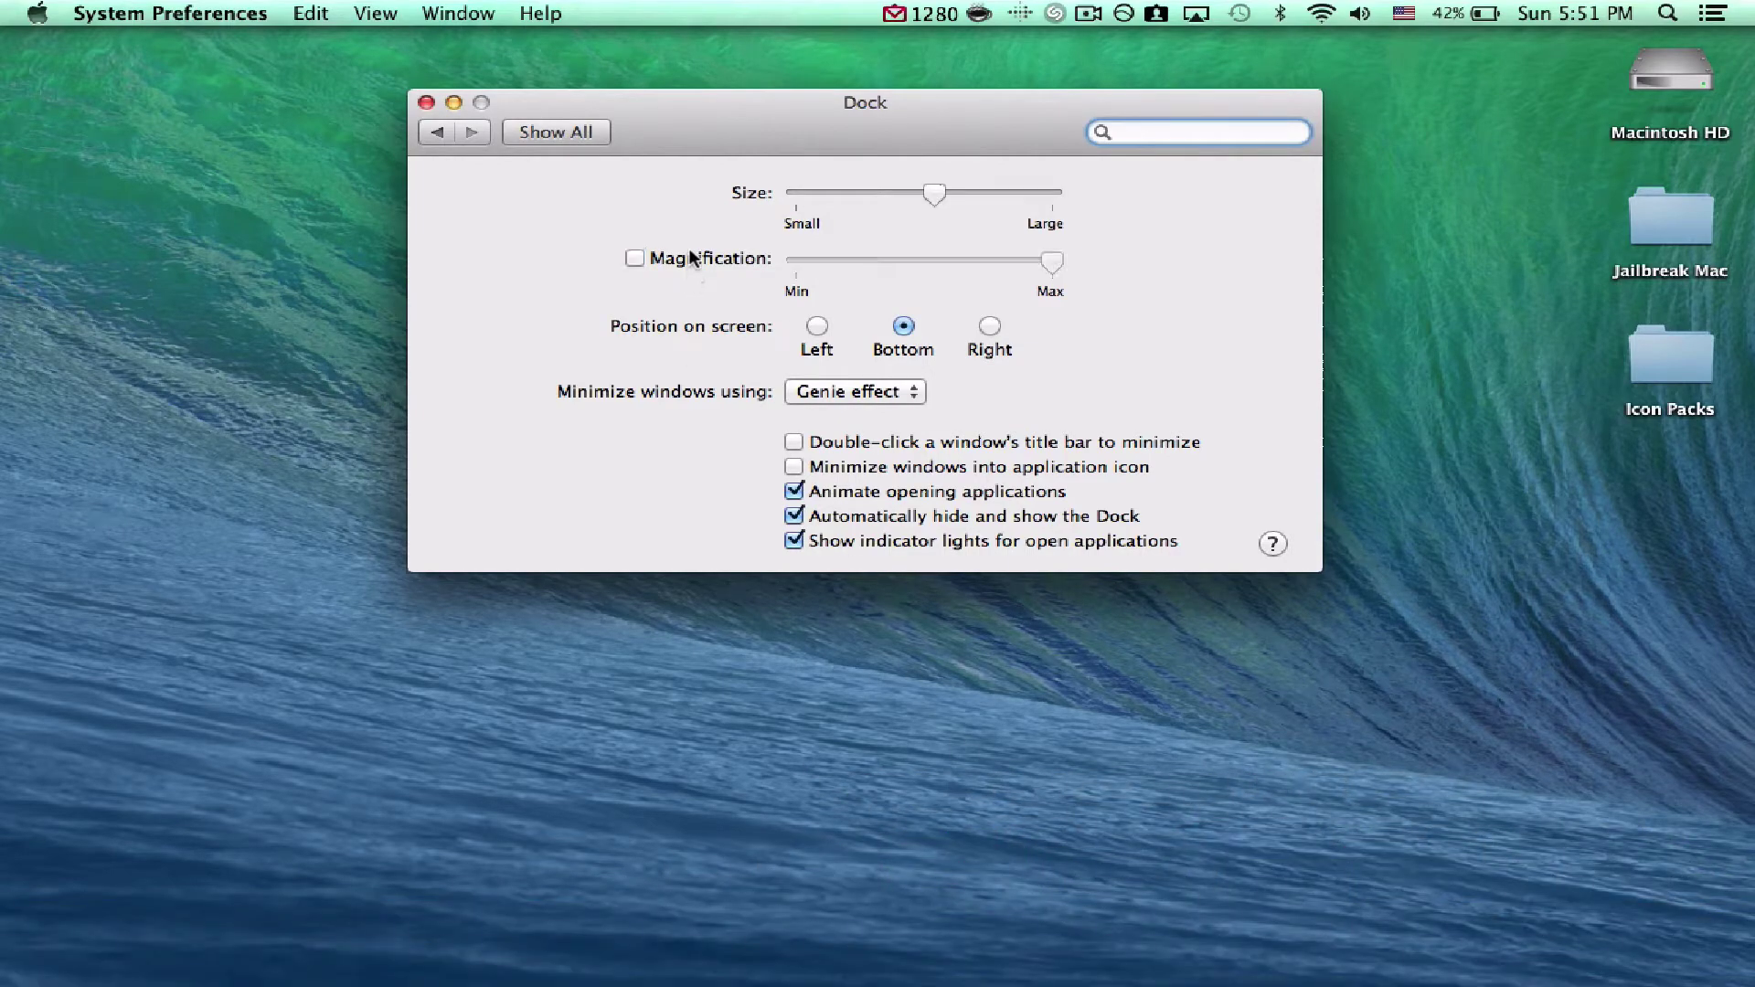
Launch cDock from Recent Applications and apply the Base Dock theme.
click(1558, 971)
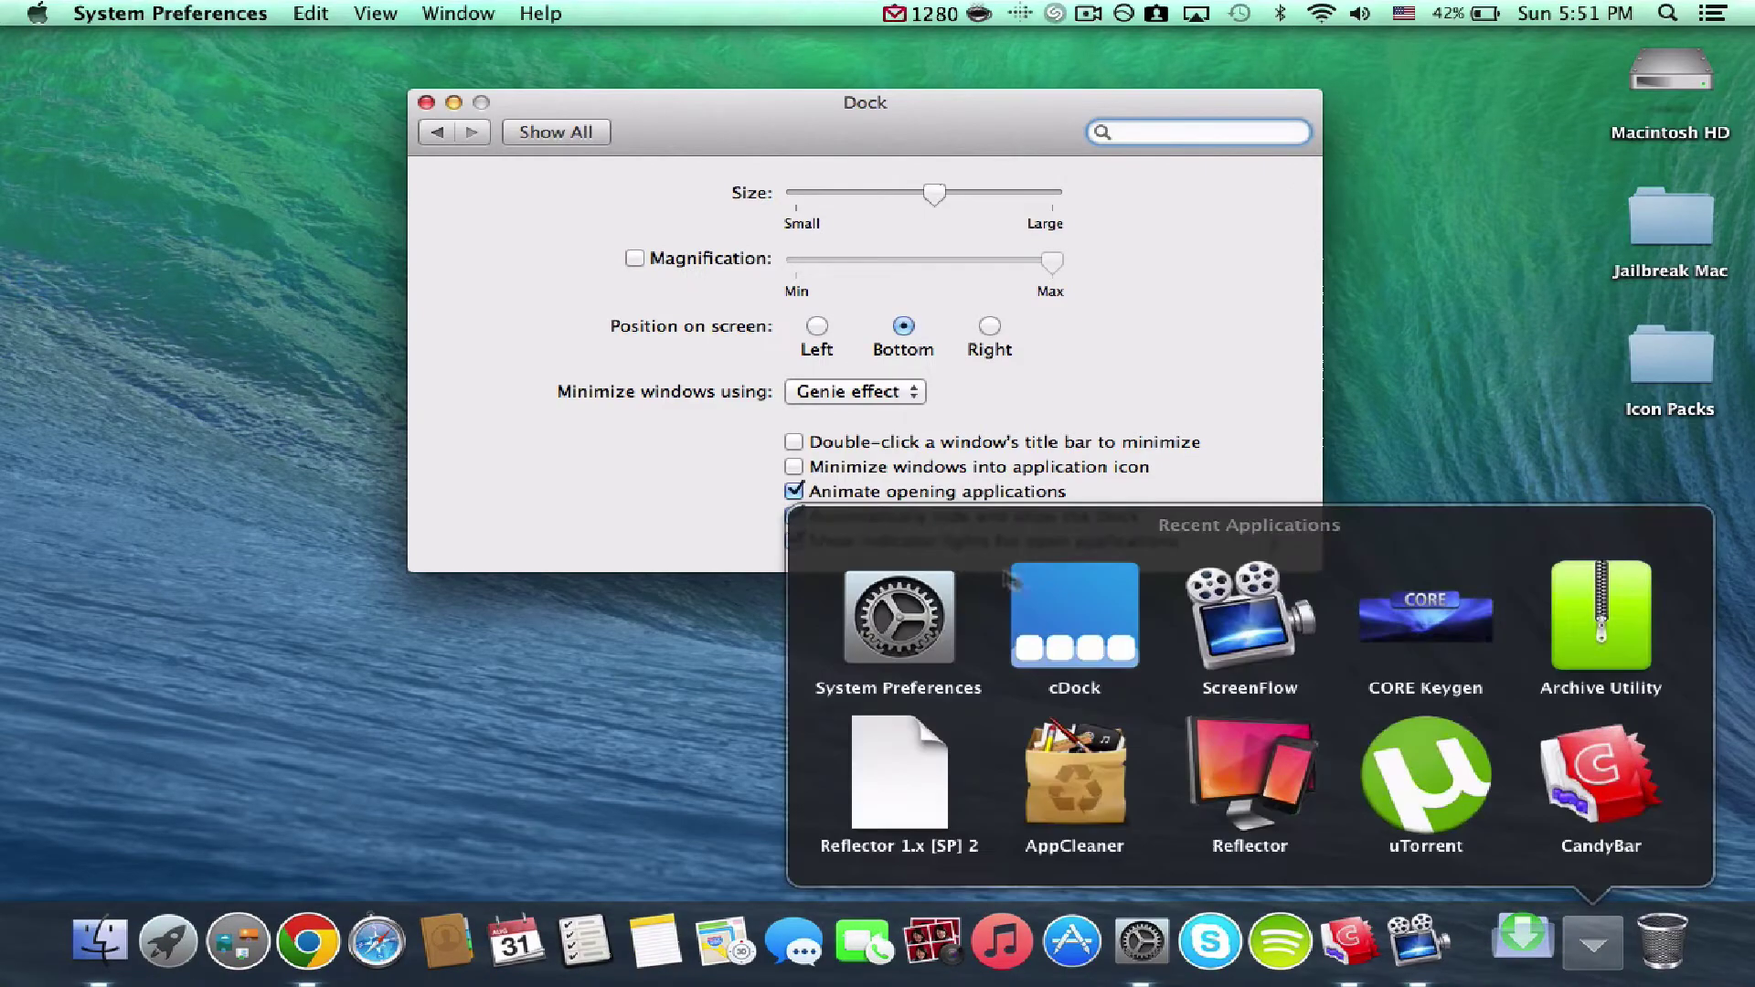
click(1013, 626)
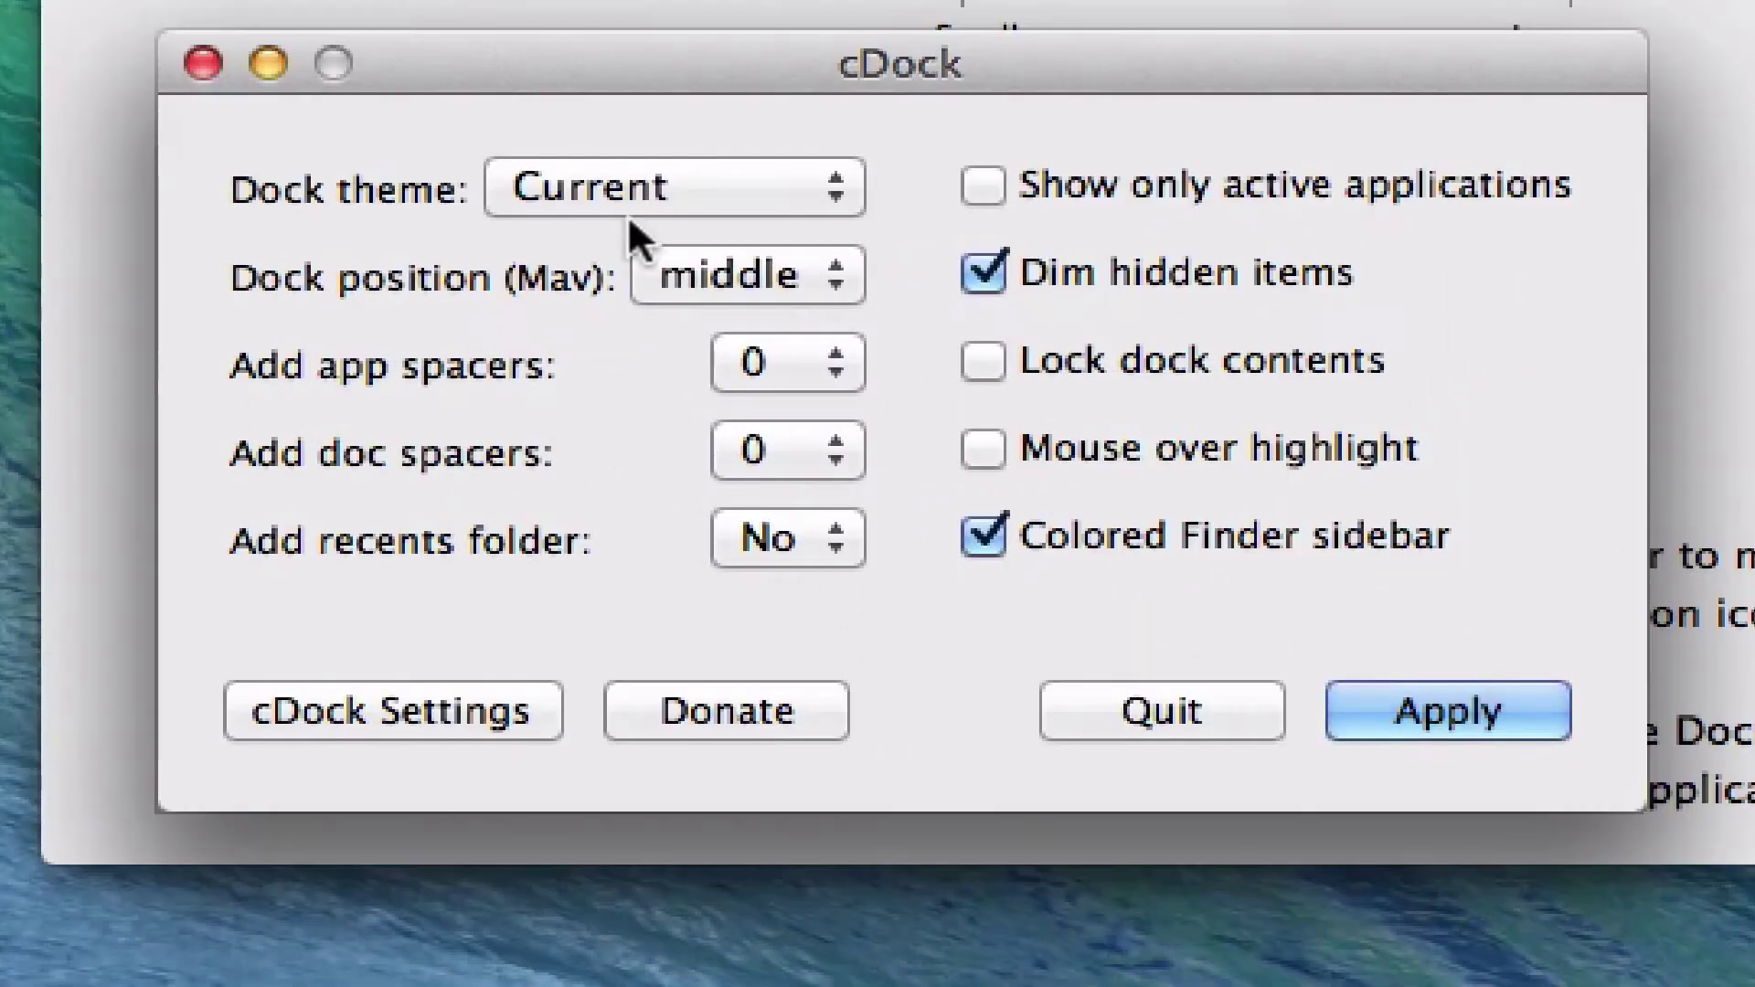
click(809, 203)
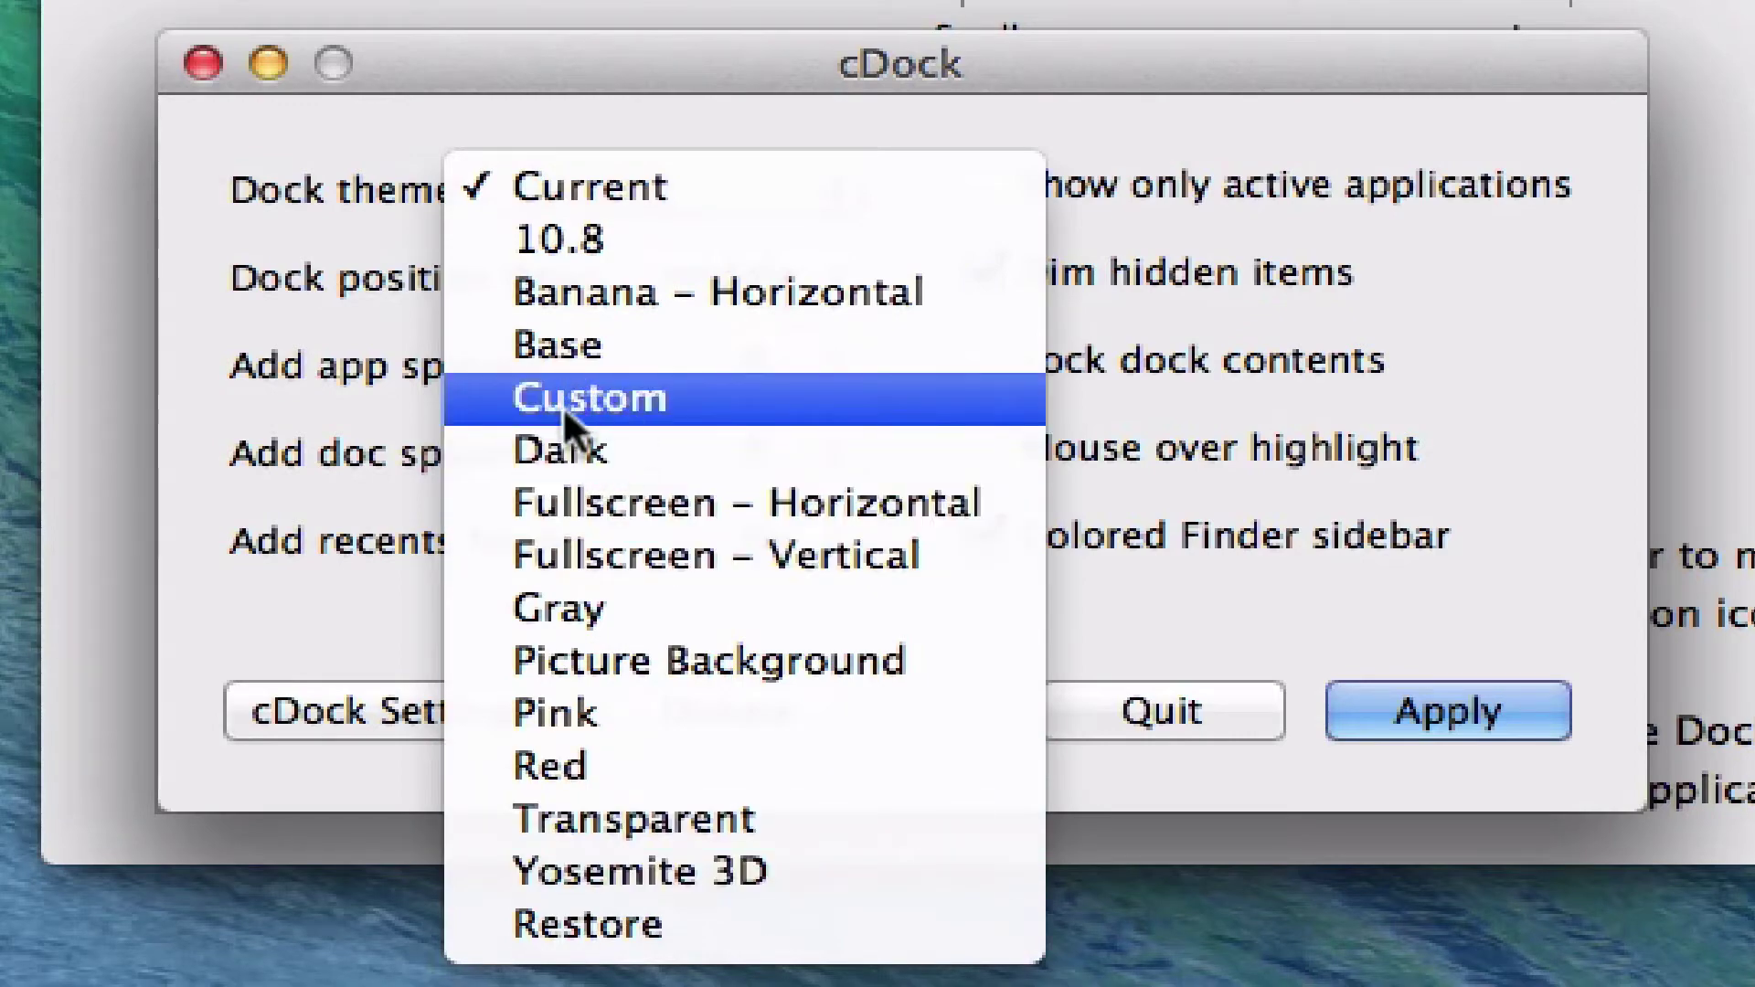
click(569, 346)
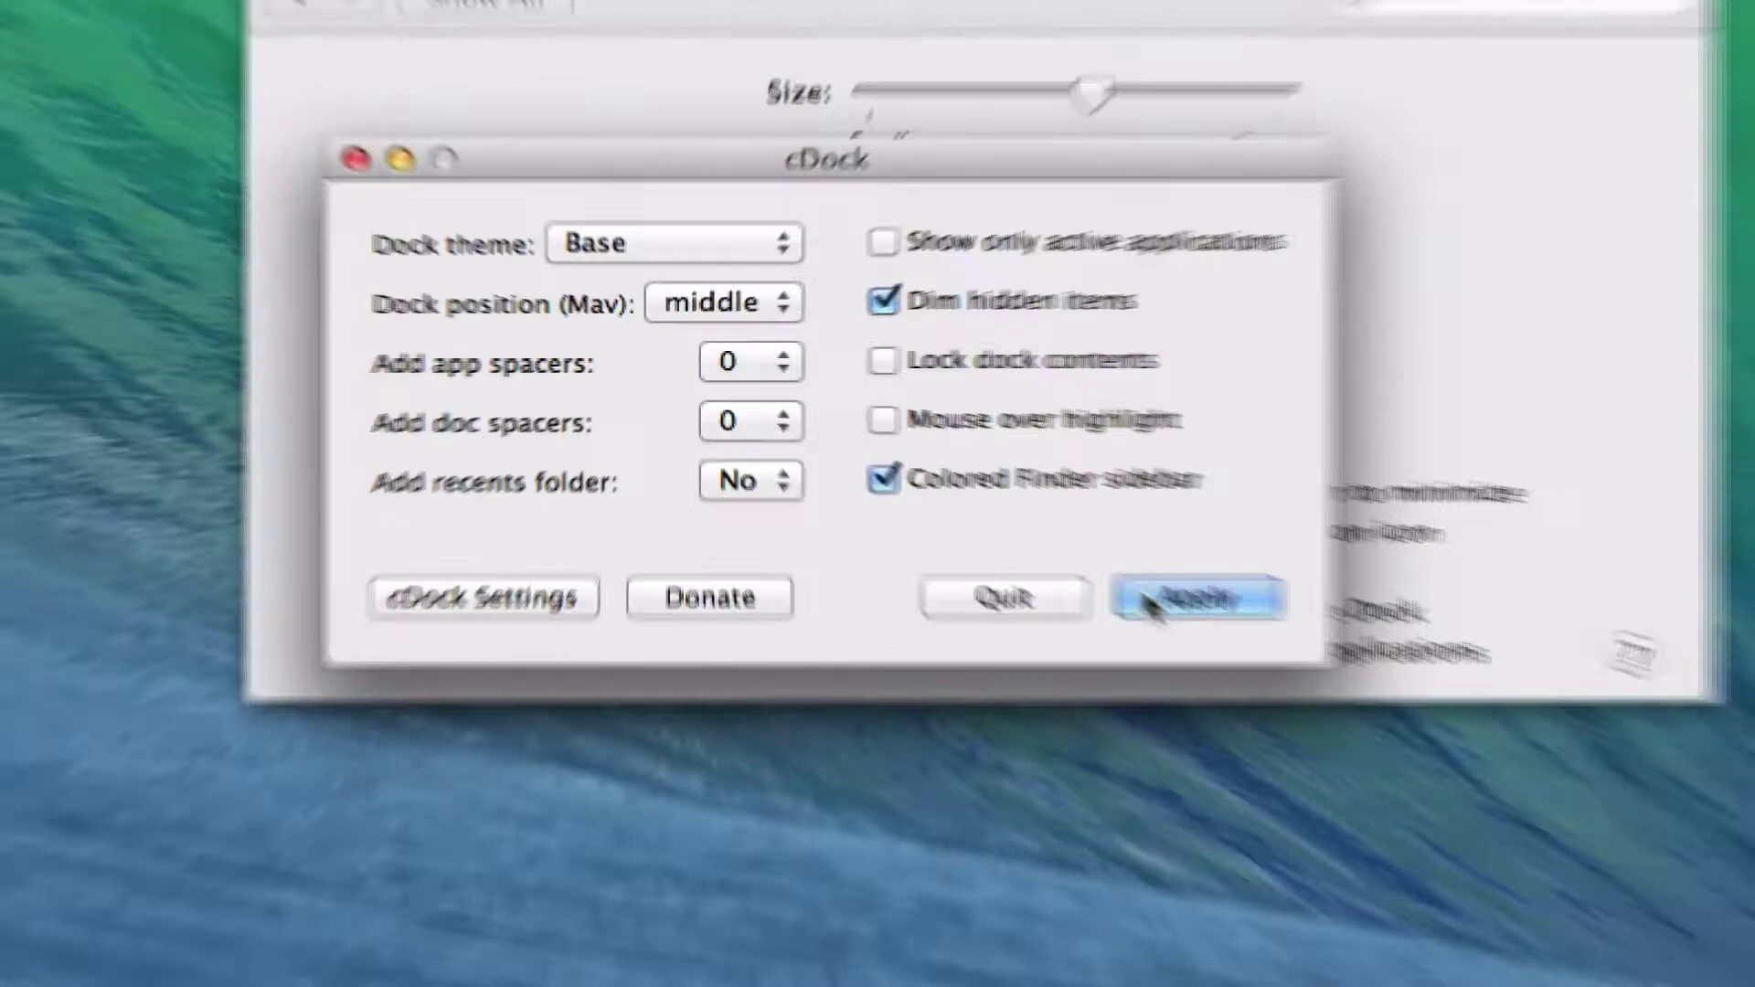
click(1446, 712)
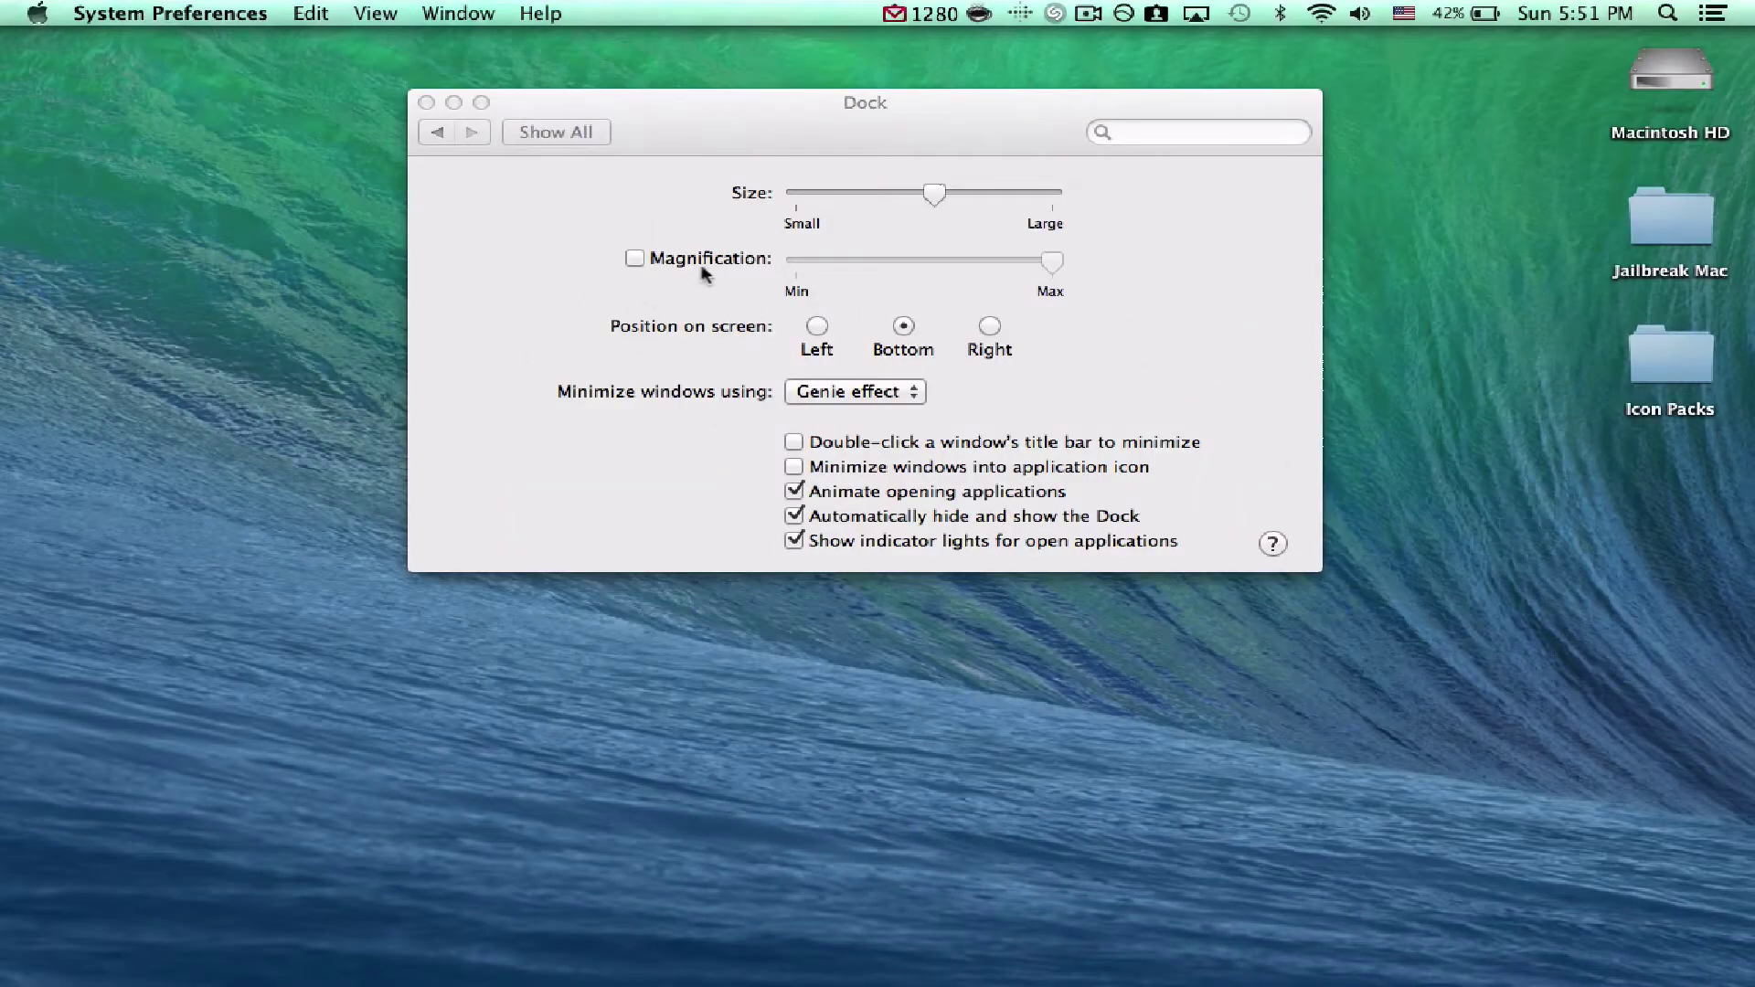
Briefly enable magnification, then drag the Dock divider to make the Dock slightly larger.
click(704, 265)
mouse_move(927, 983)
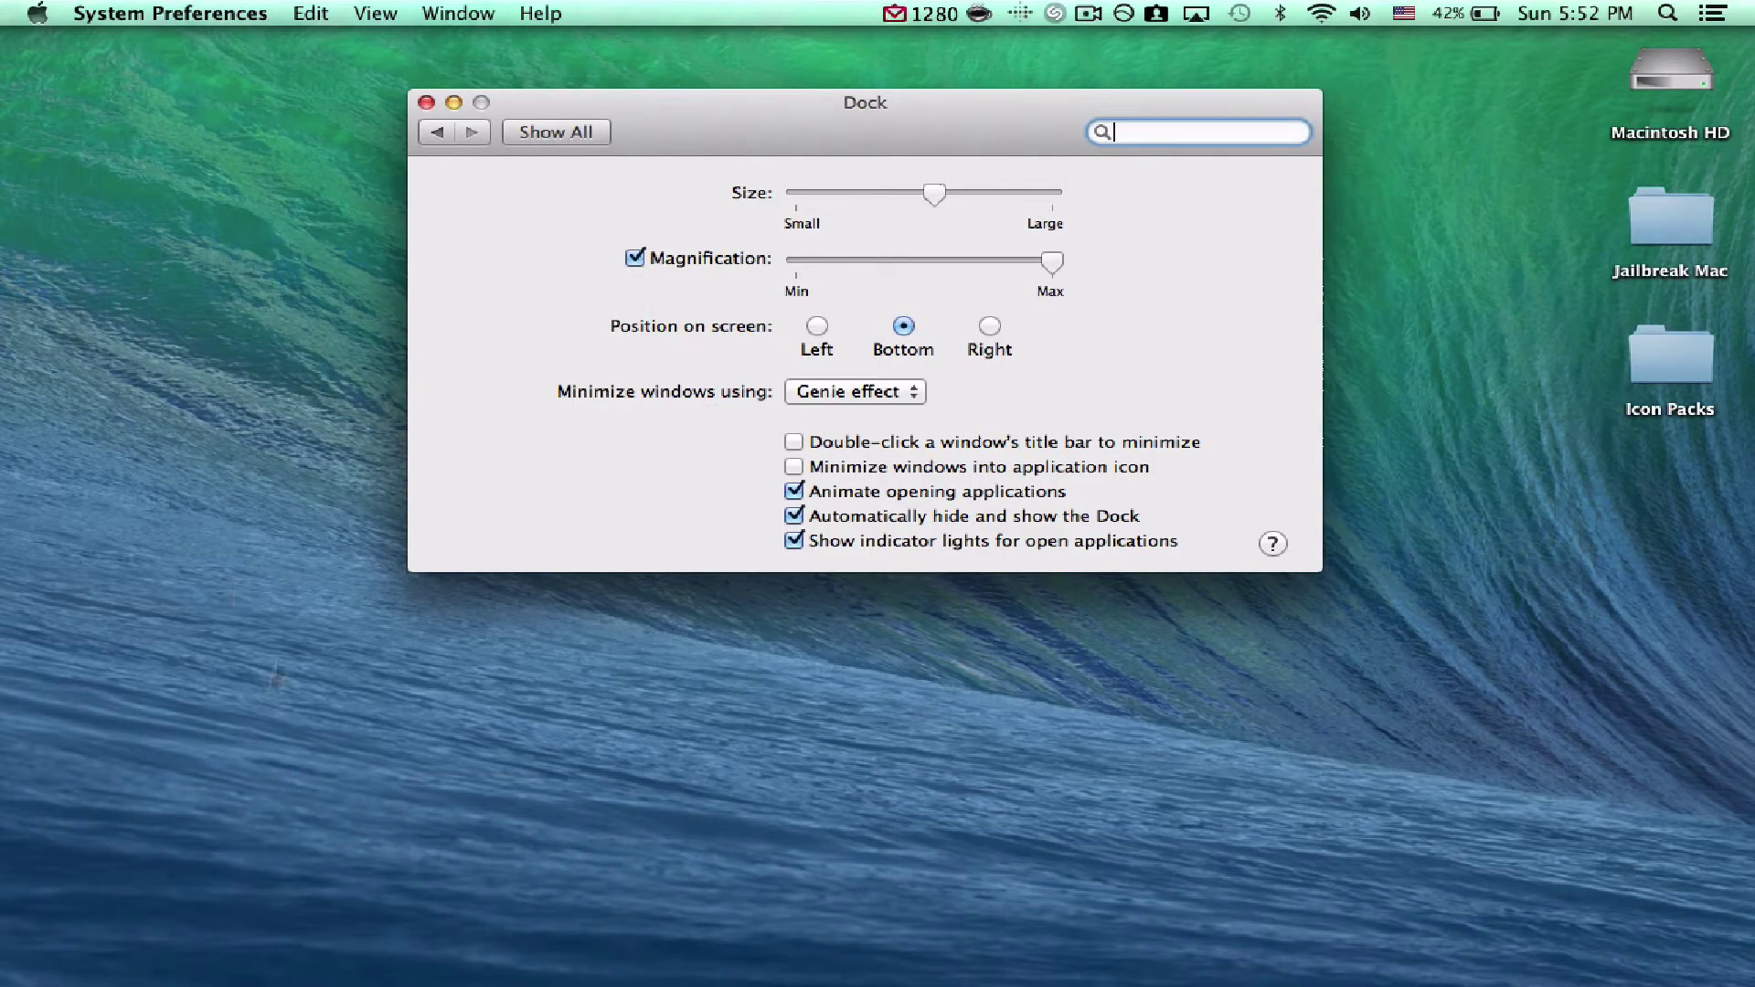
mouse_move(816, 983)
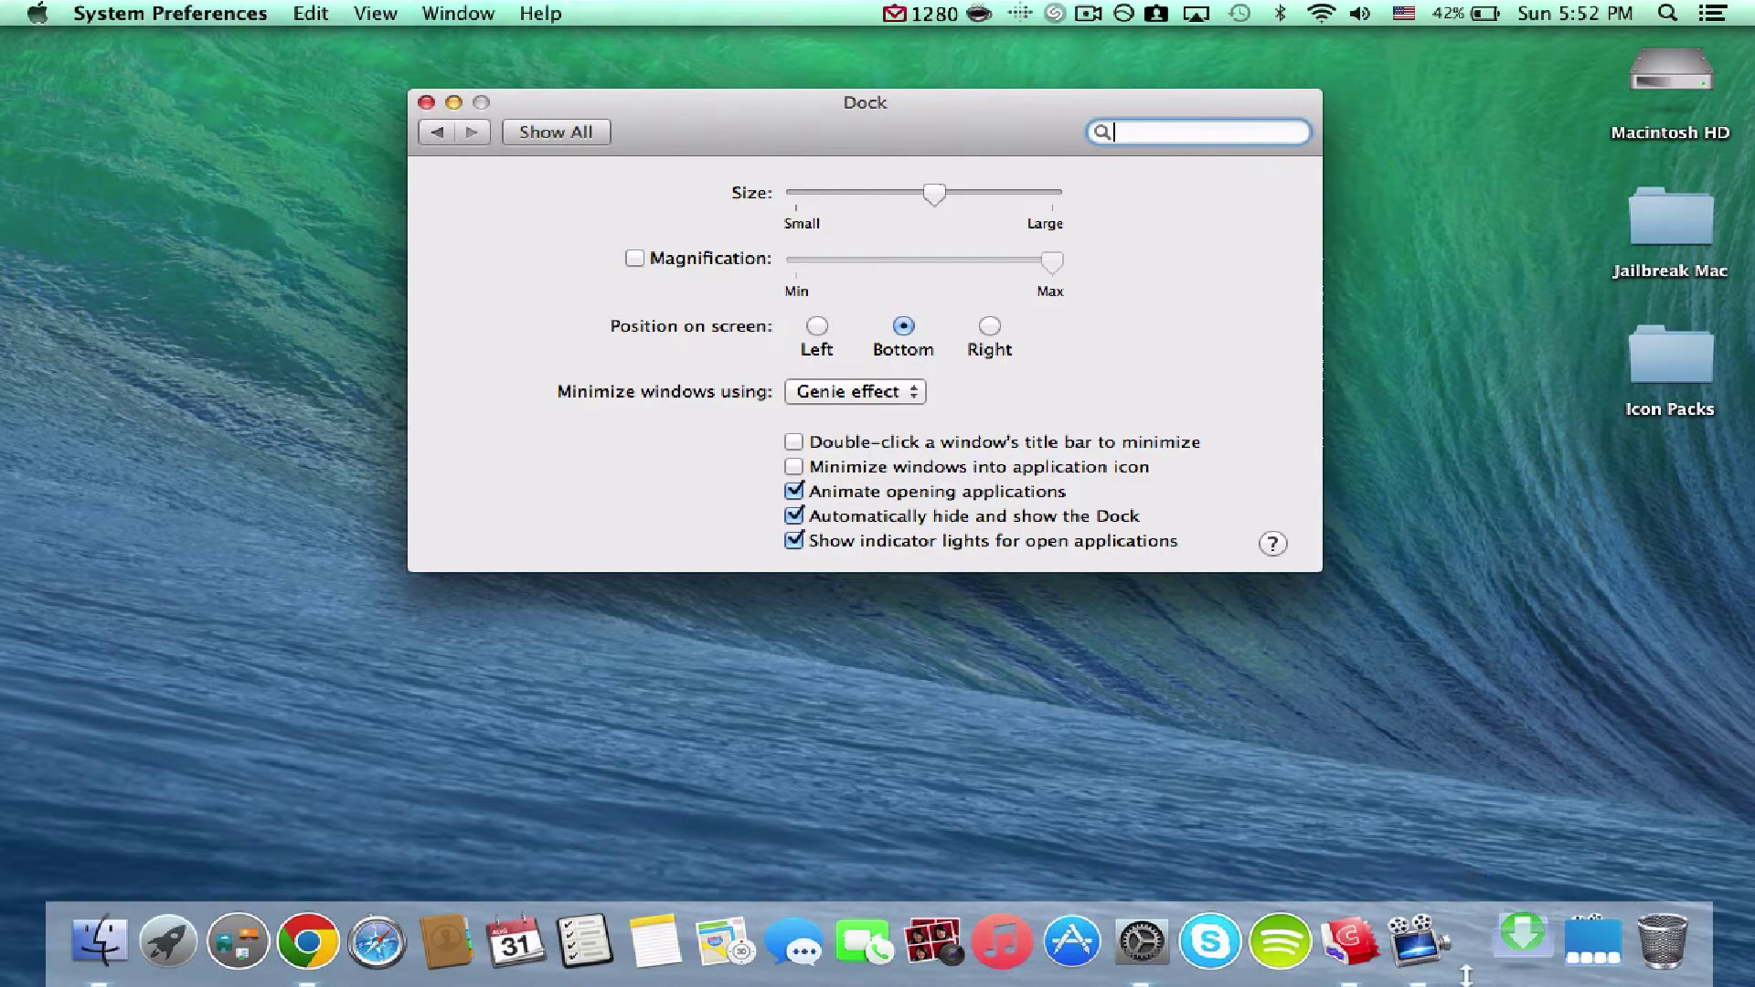
drag(1478, 921, 1478, 907)
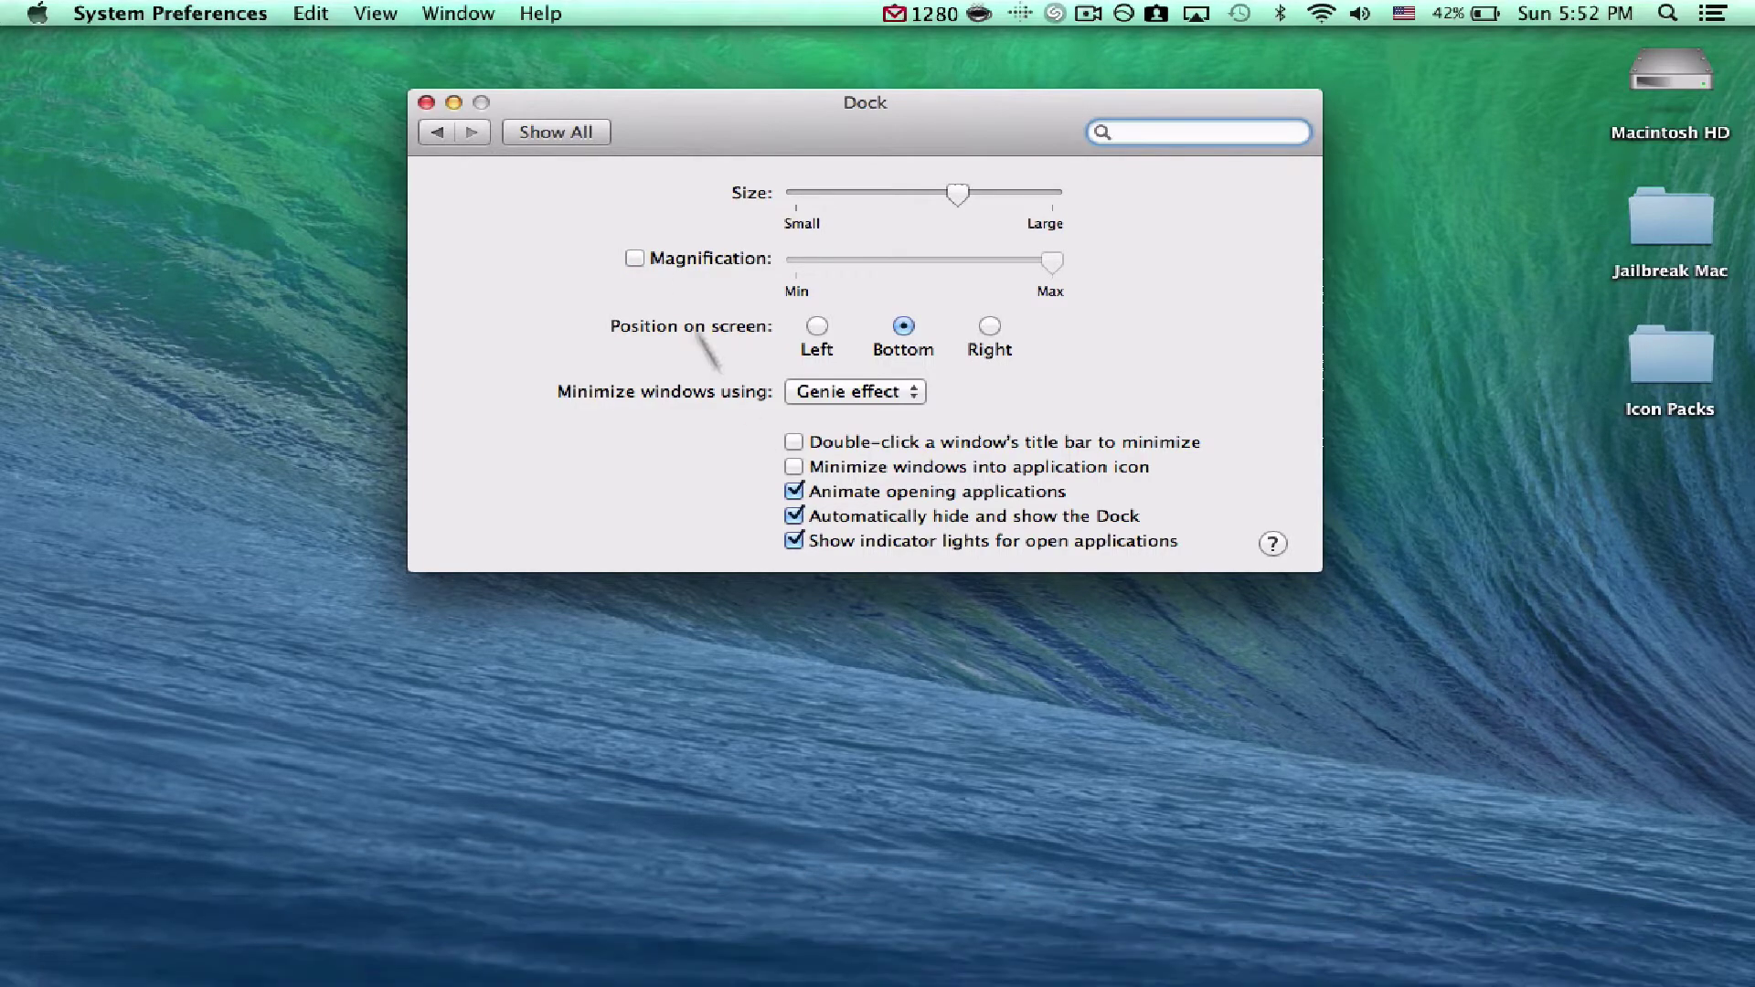
click(1593, 942)
Relaunch cDock, close the theme list unchanged, and open cDock Settings' automatic update options.
click(903, 619)
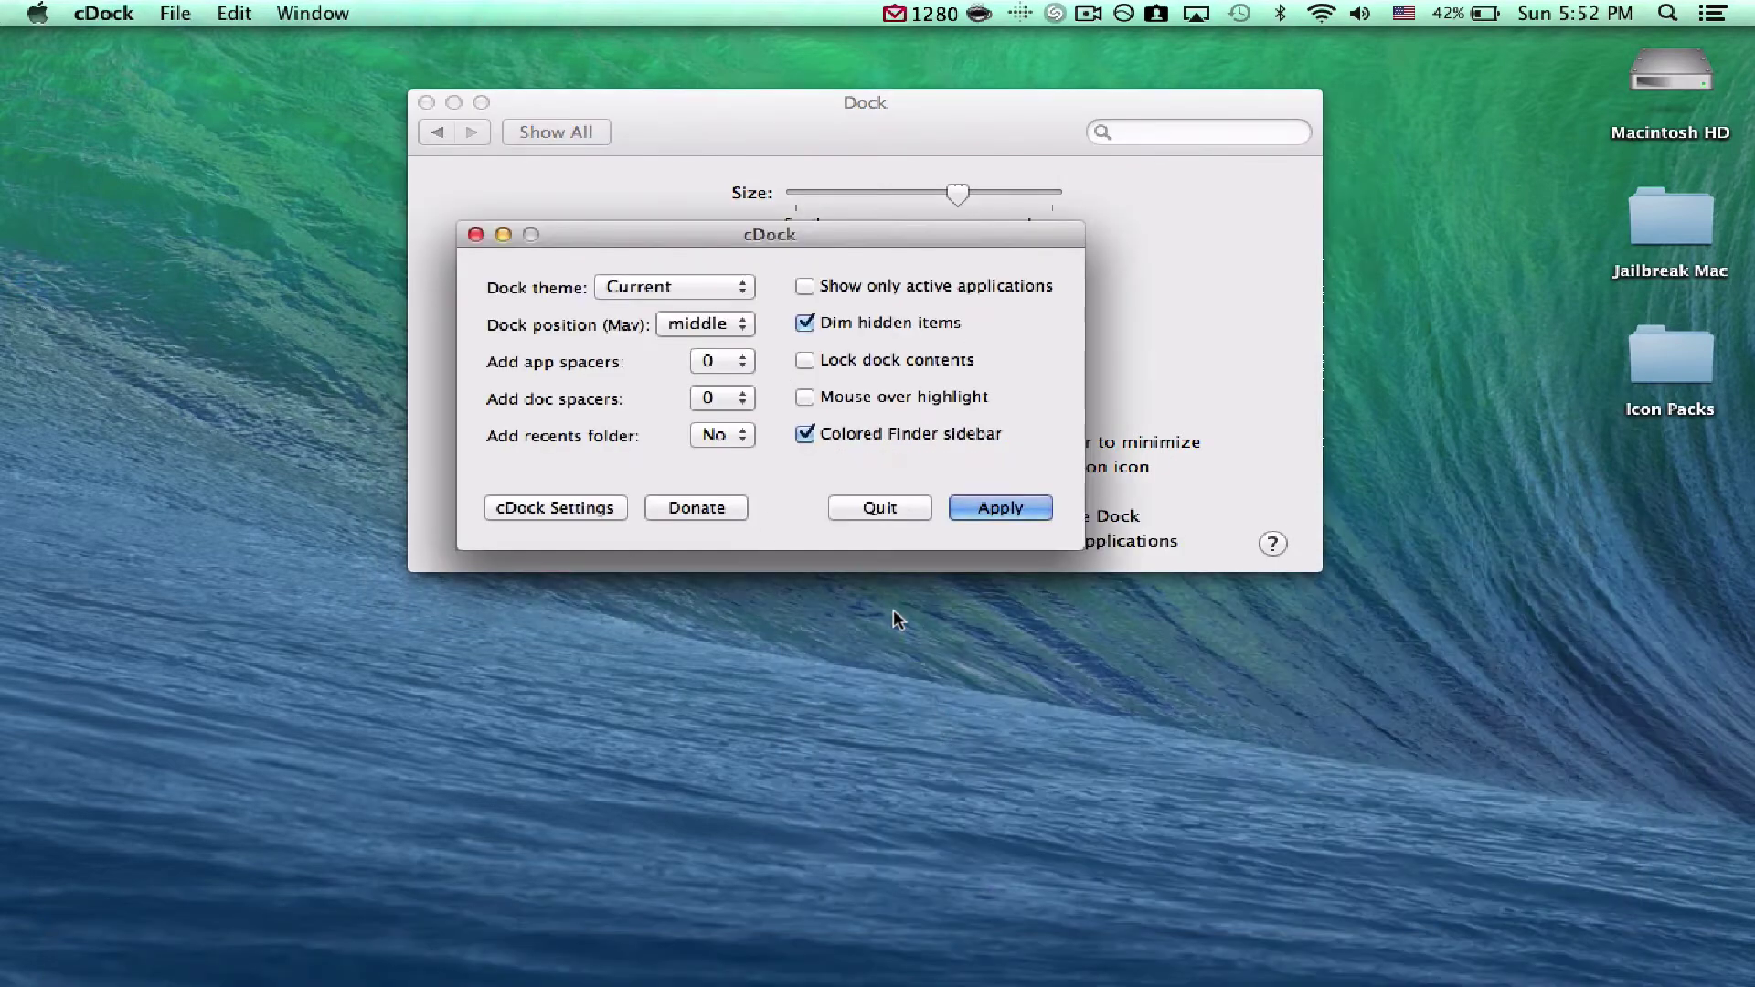
click(731, 286)
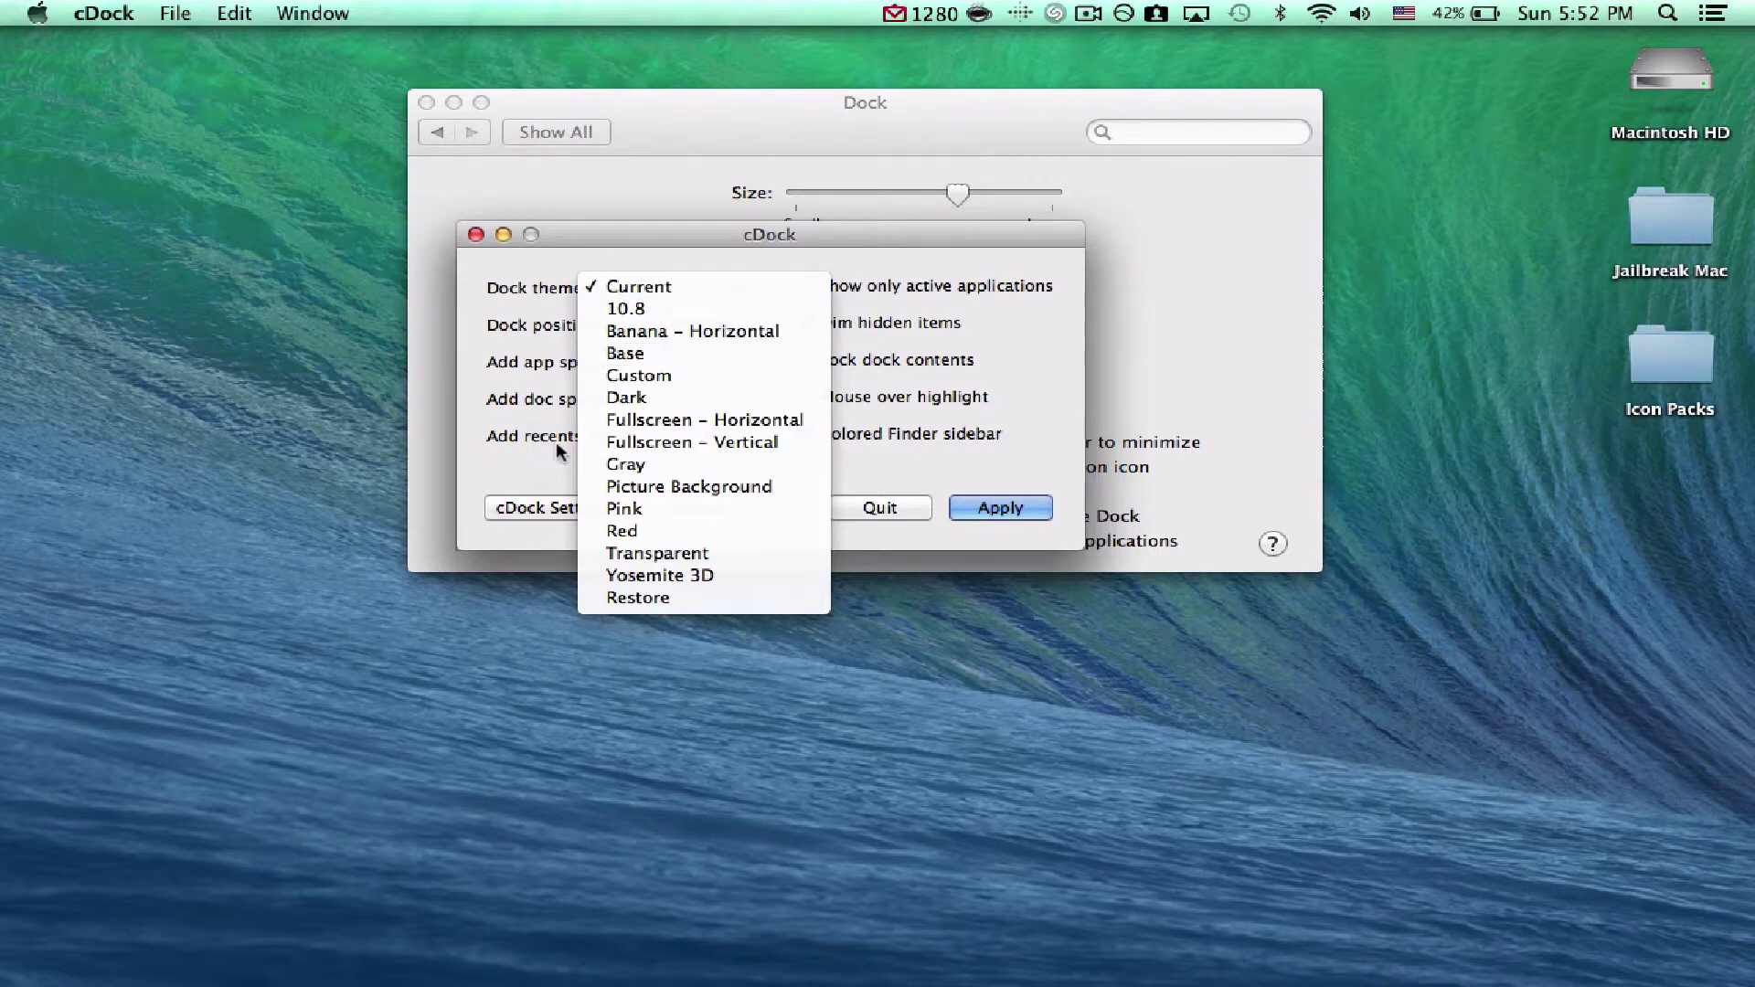
click(502, 464)
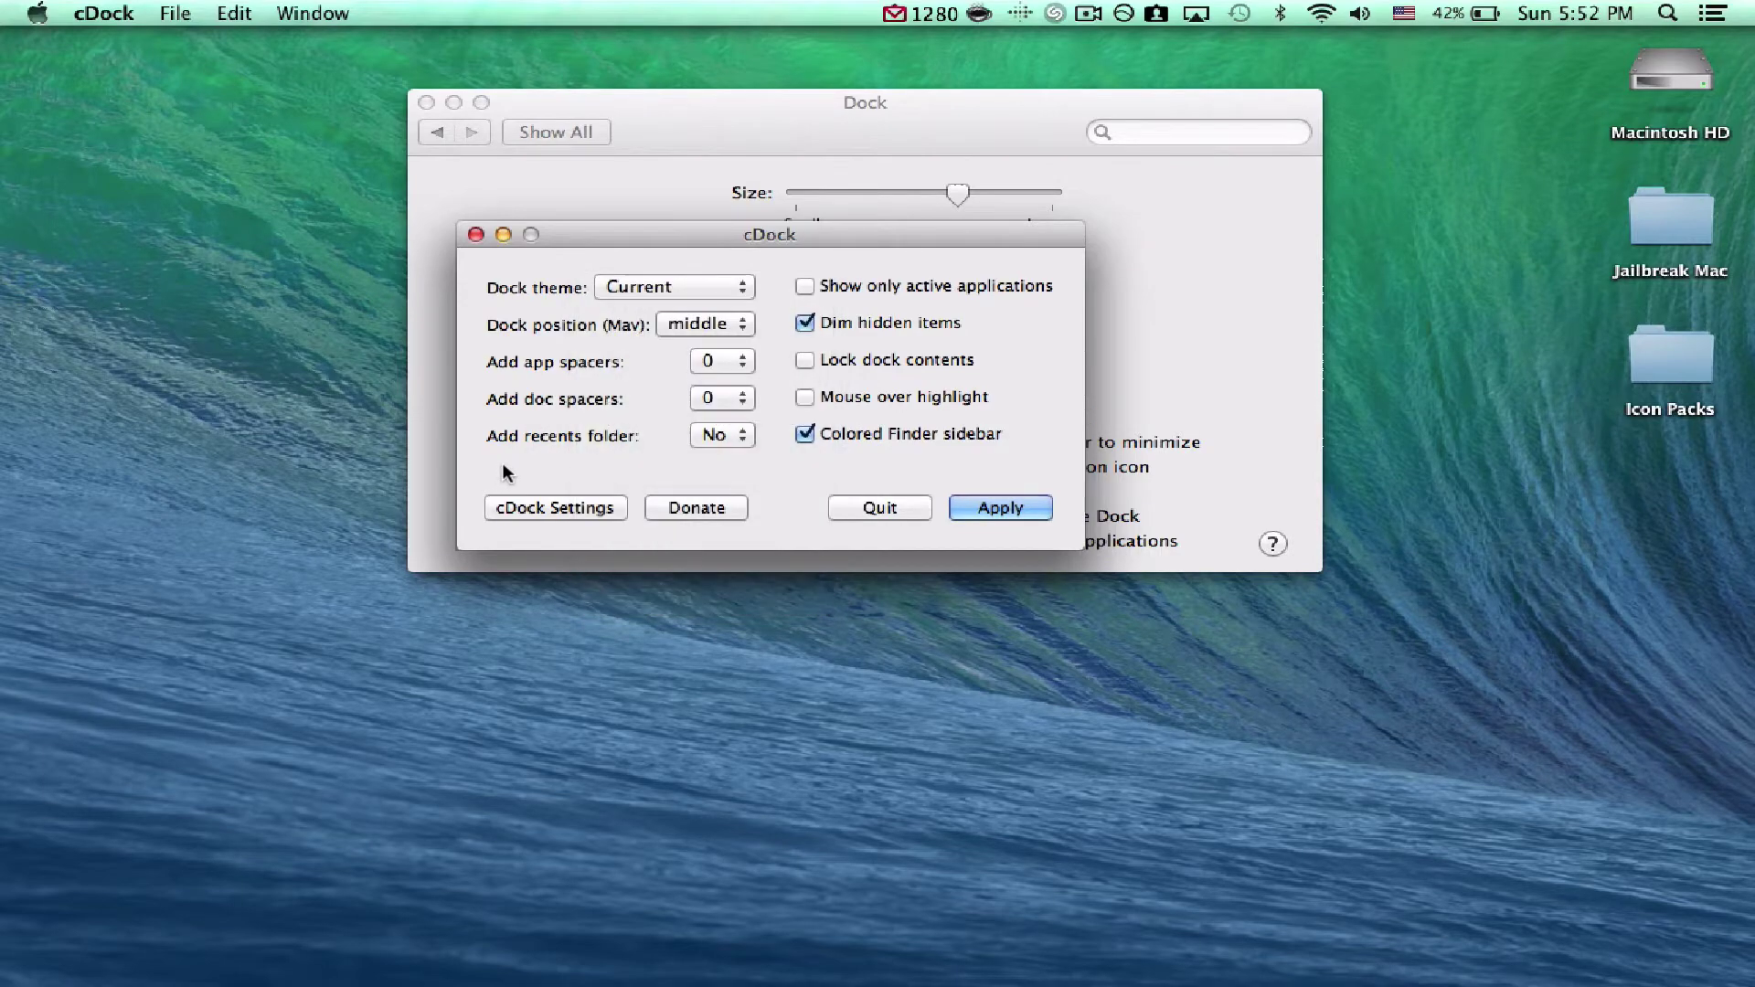
click(541, 508)
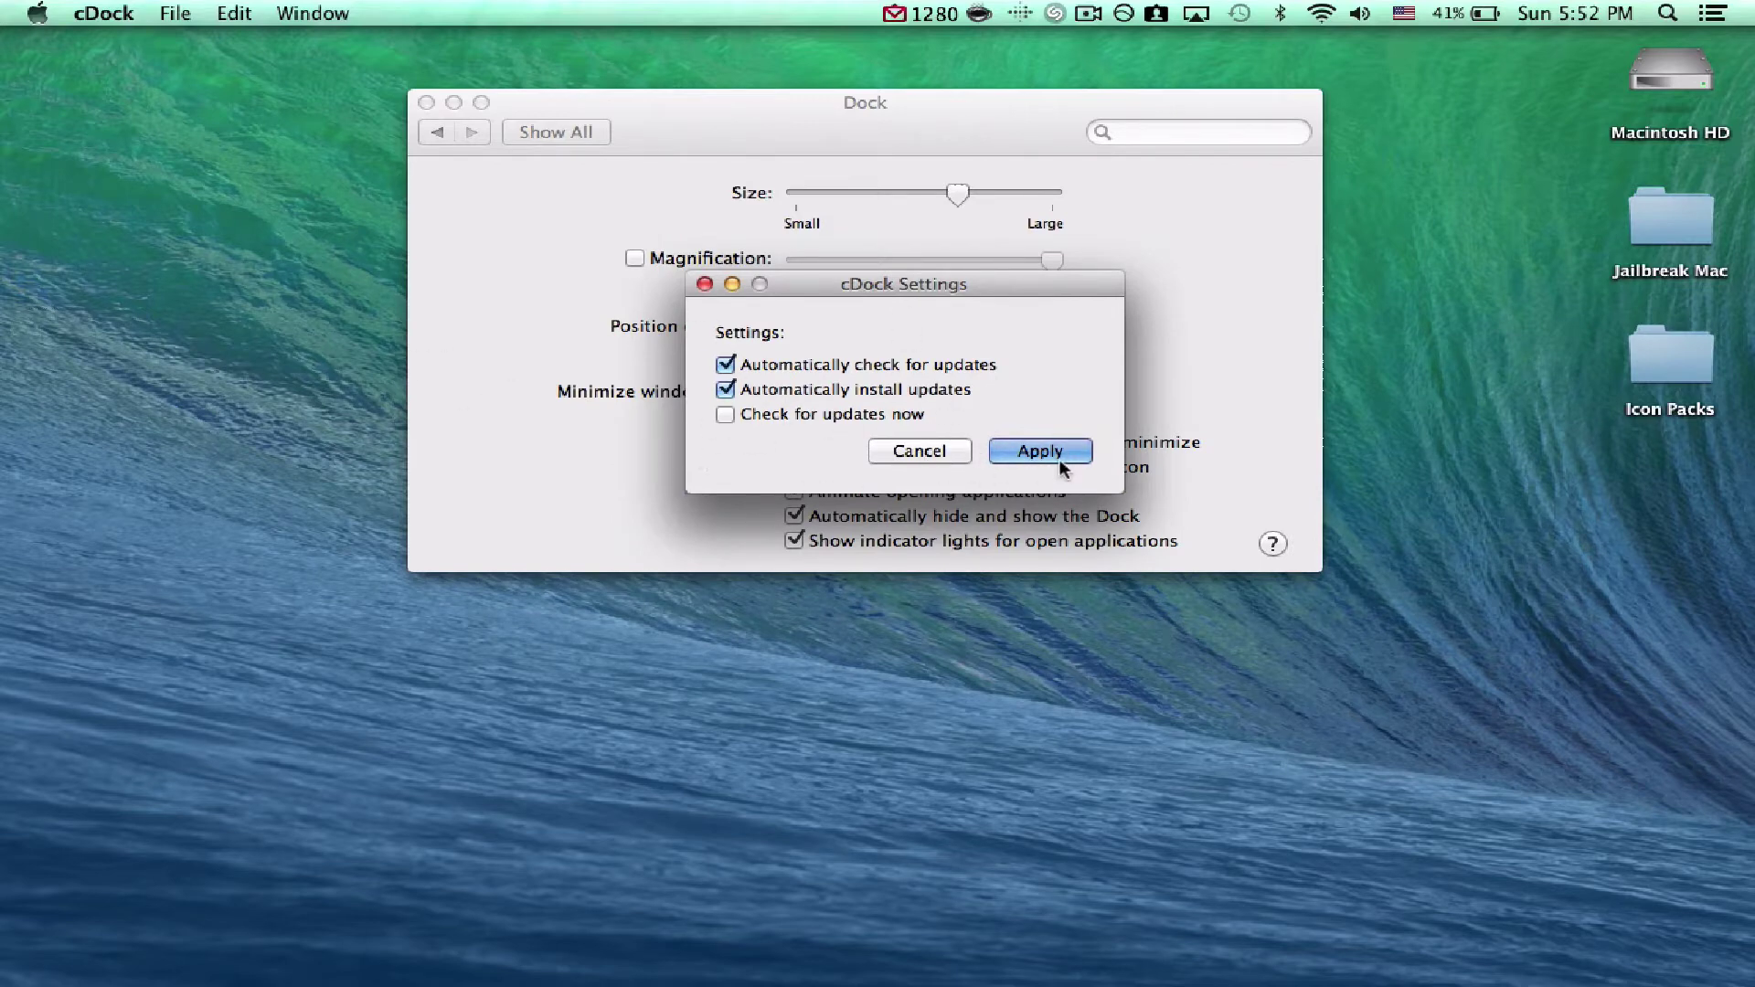
Cancel cDock's update settings, quit cDock, and quit System Preferences from the Dock.
click(931, 454)
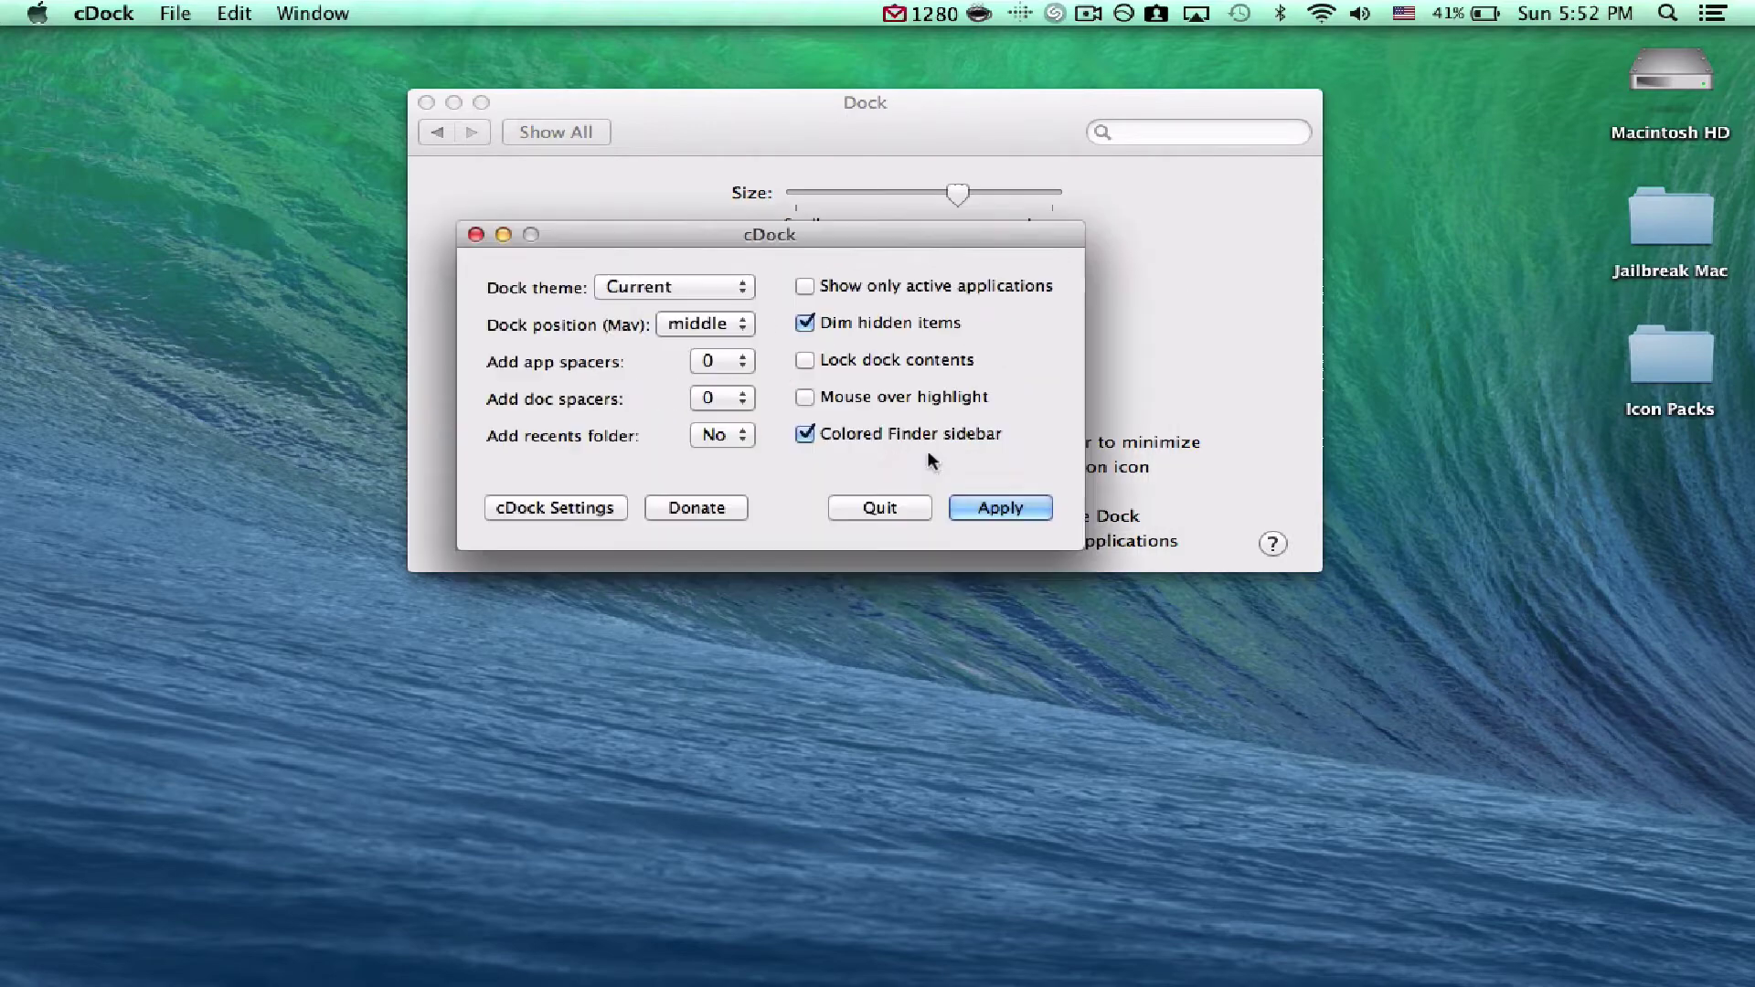
click(883, 509)
mouse_move(725, 983)
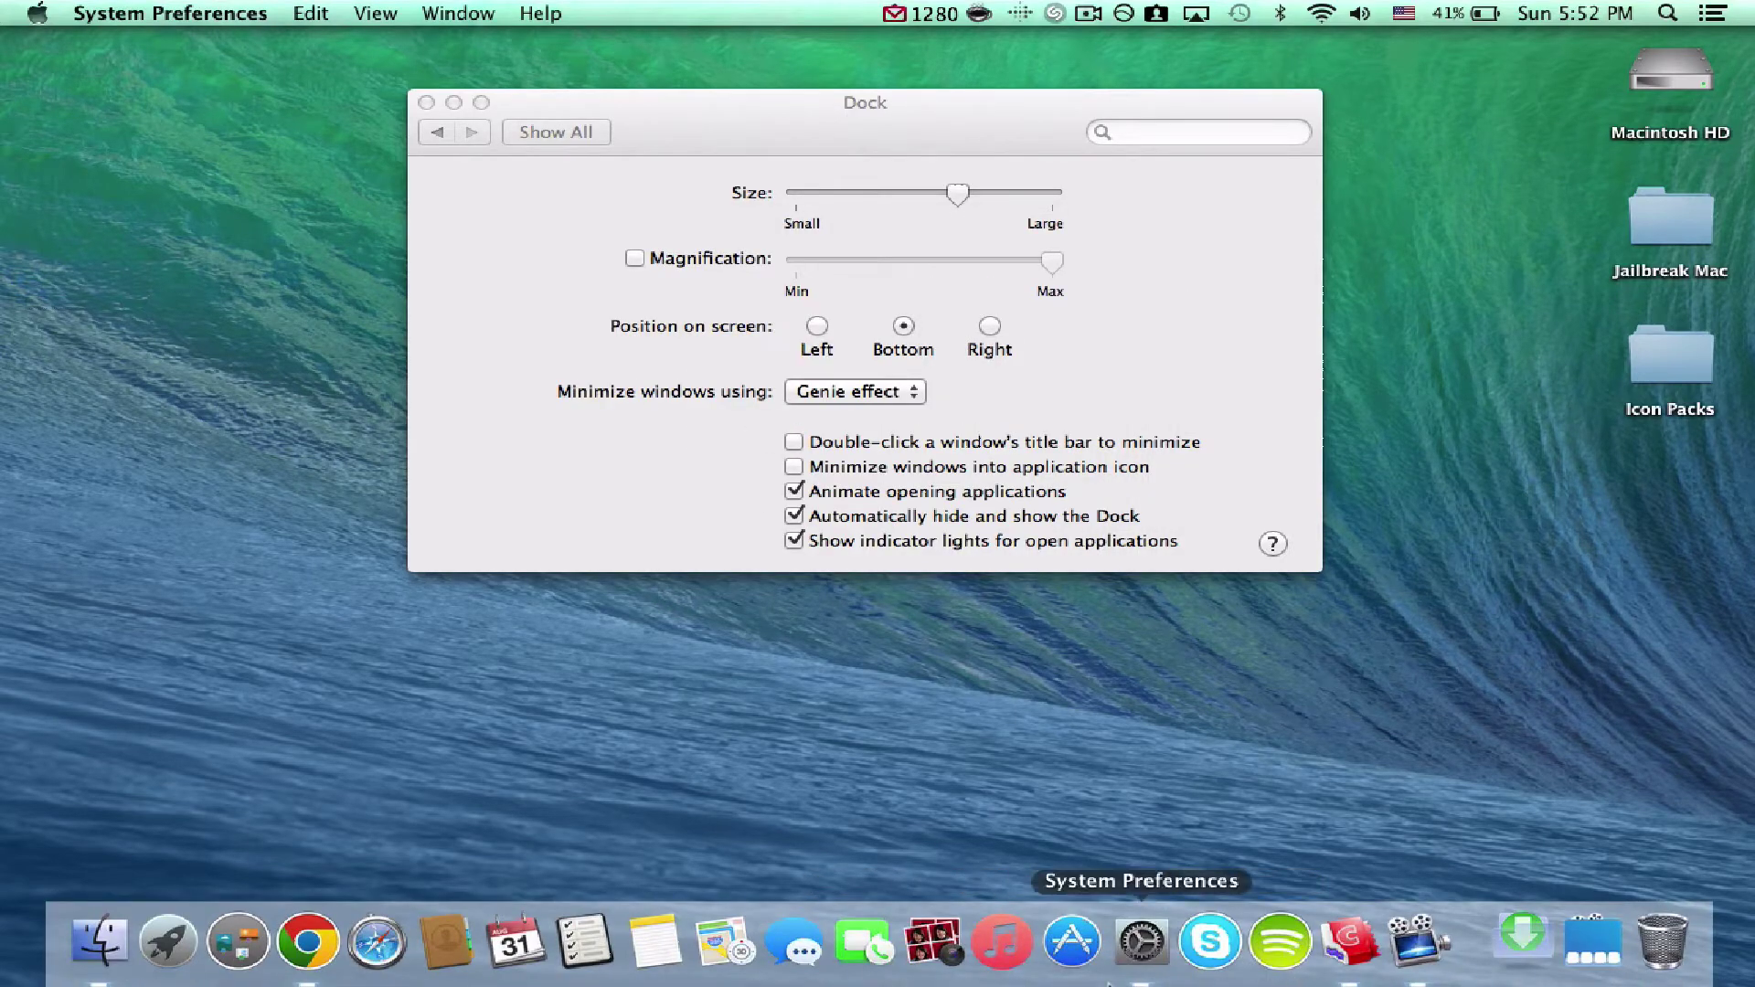
click(1136, 978)
right_click(1136, 978)
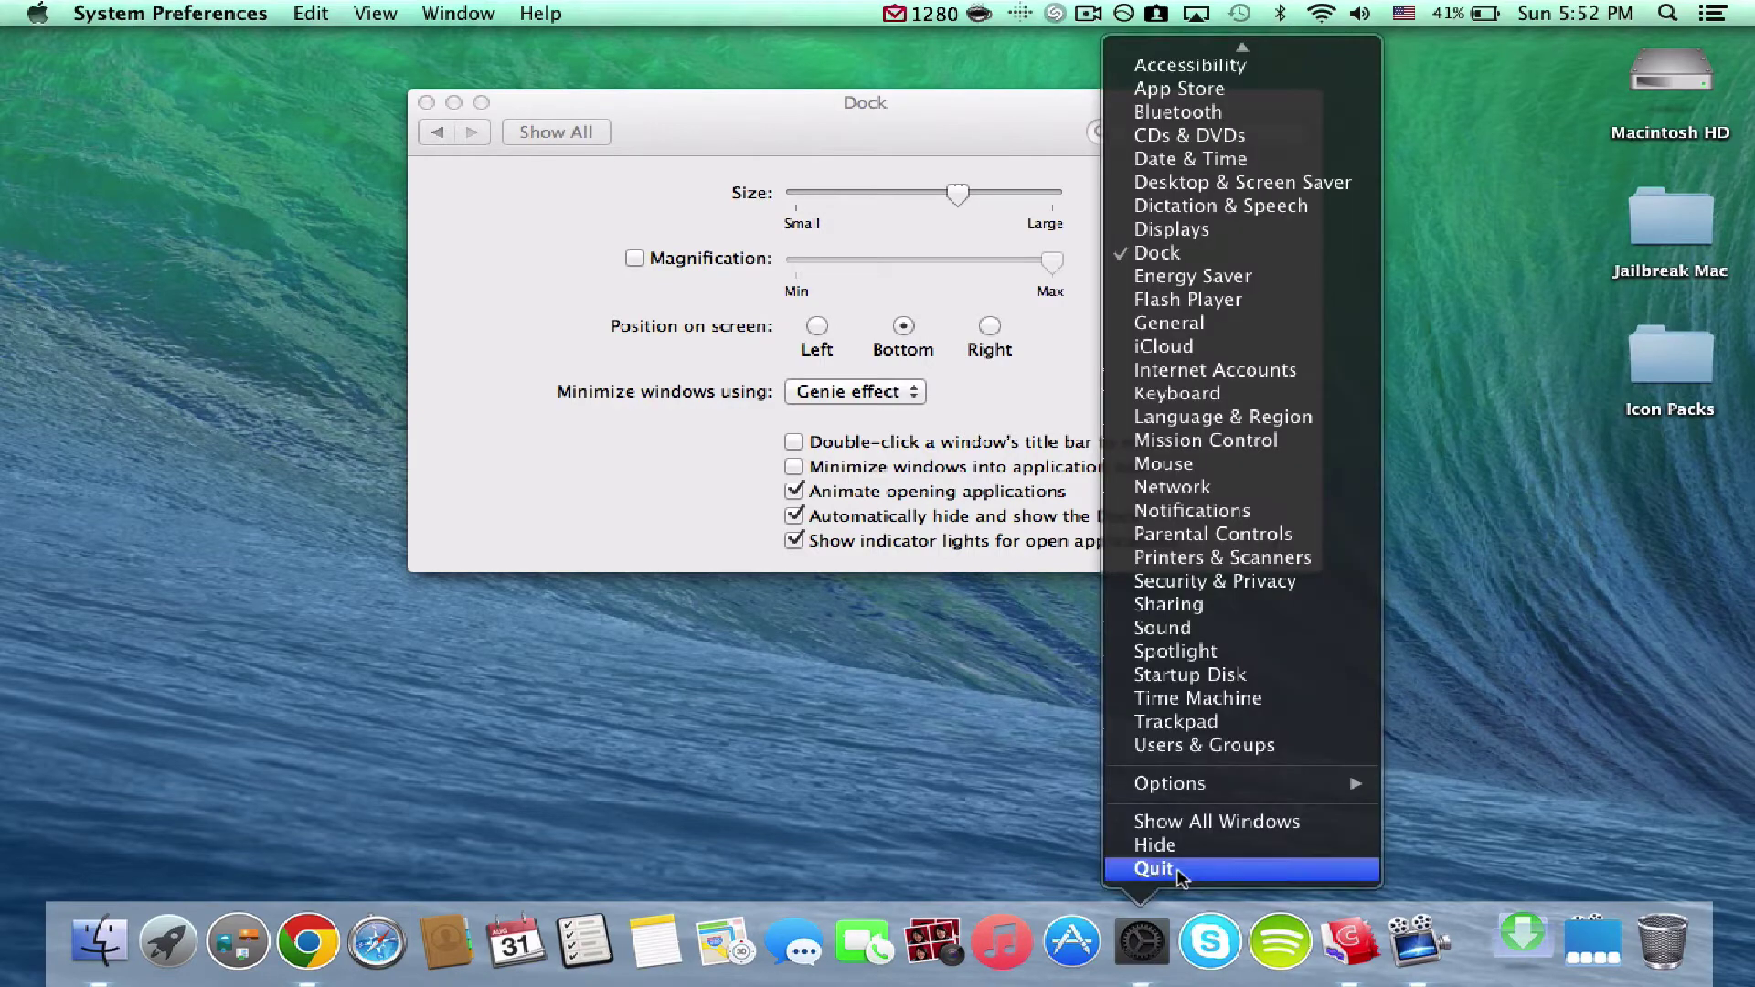
click(1154, 974)
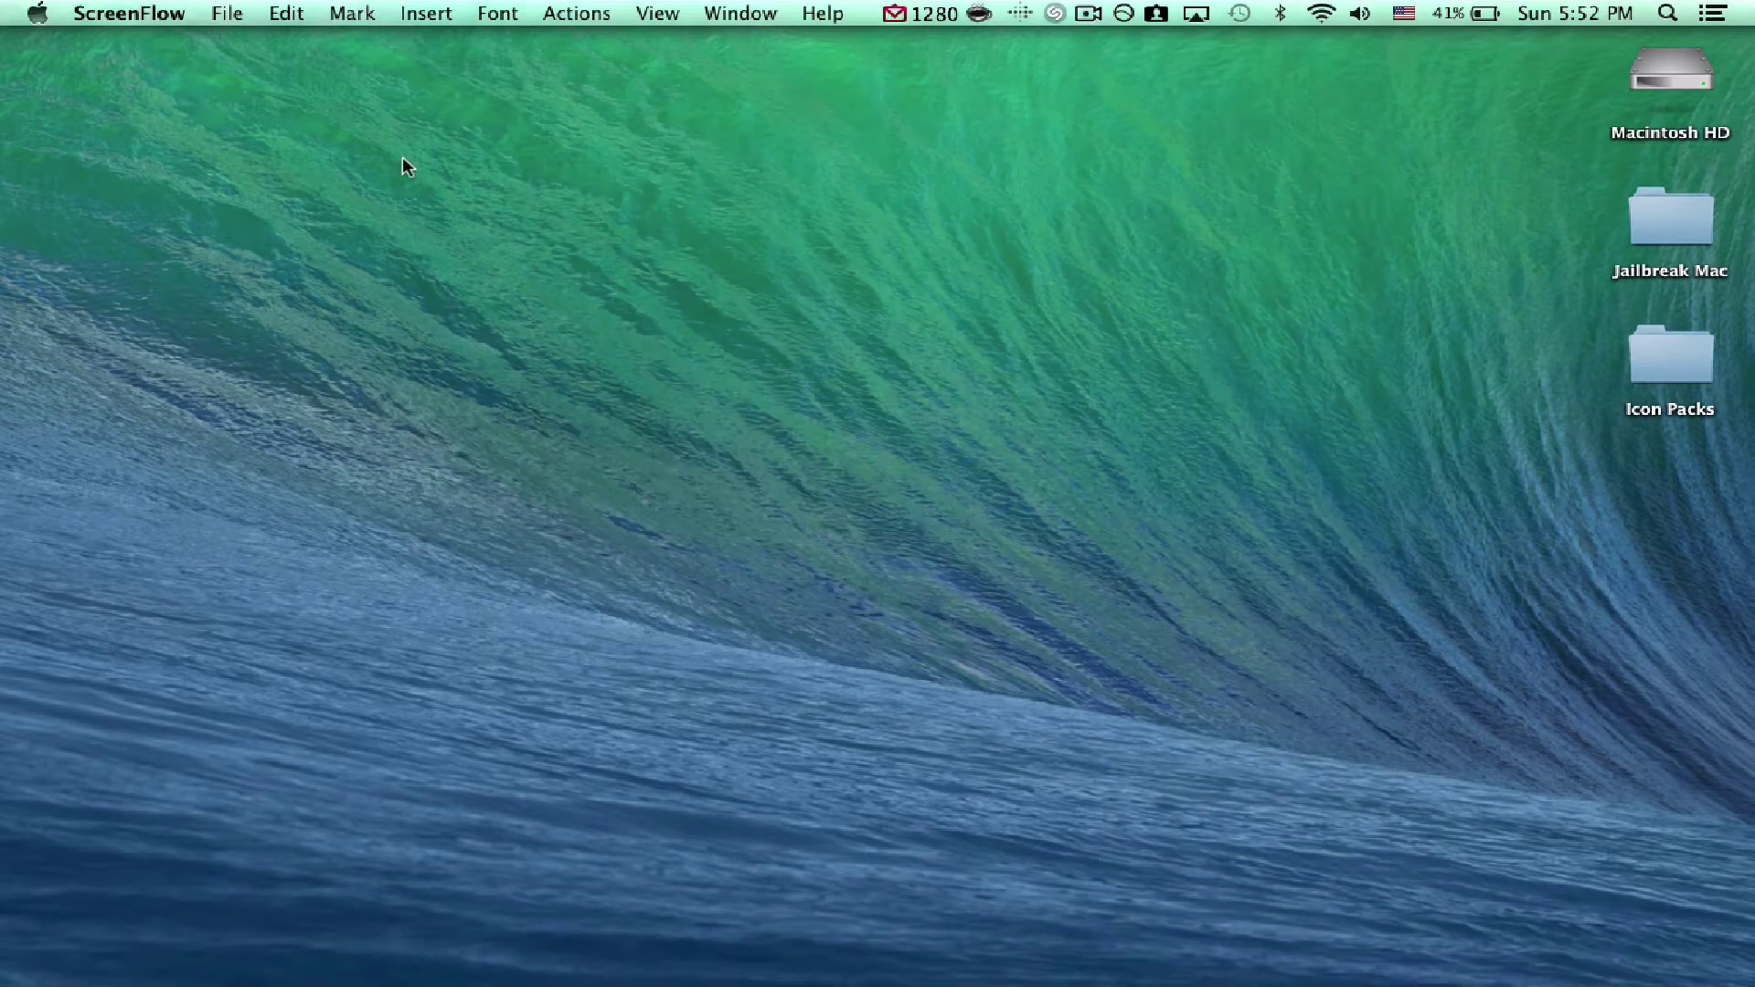
Leave Mission Control and return to the empty desktop.
click(624, 365)
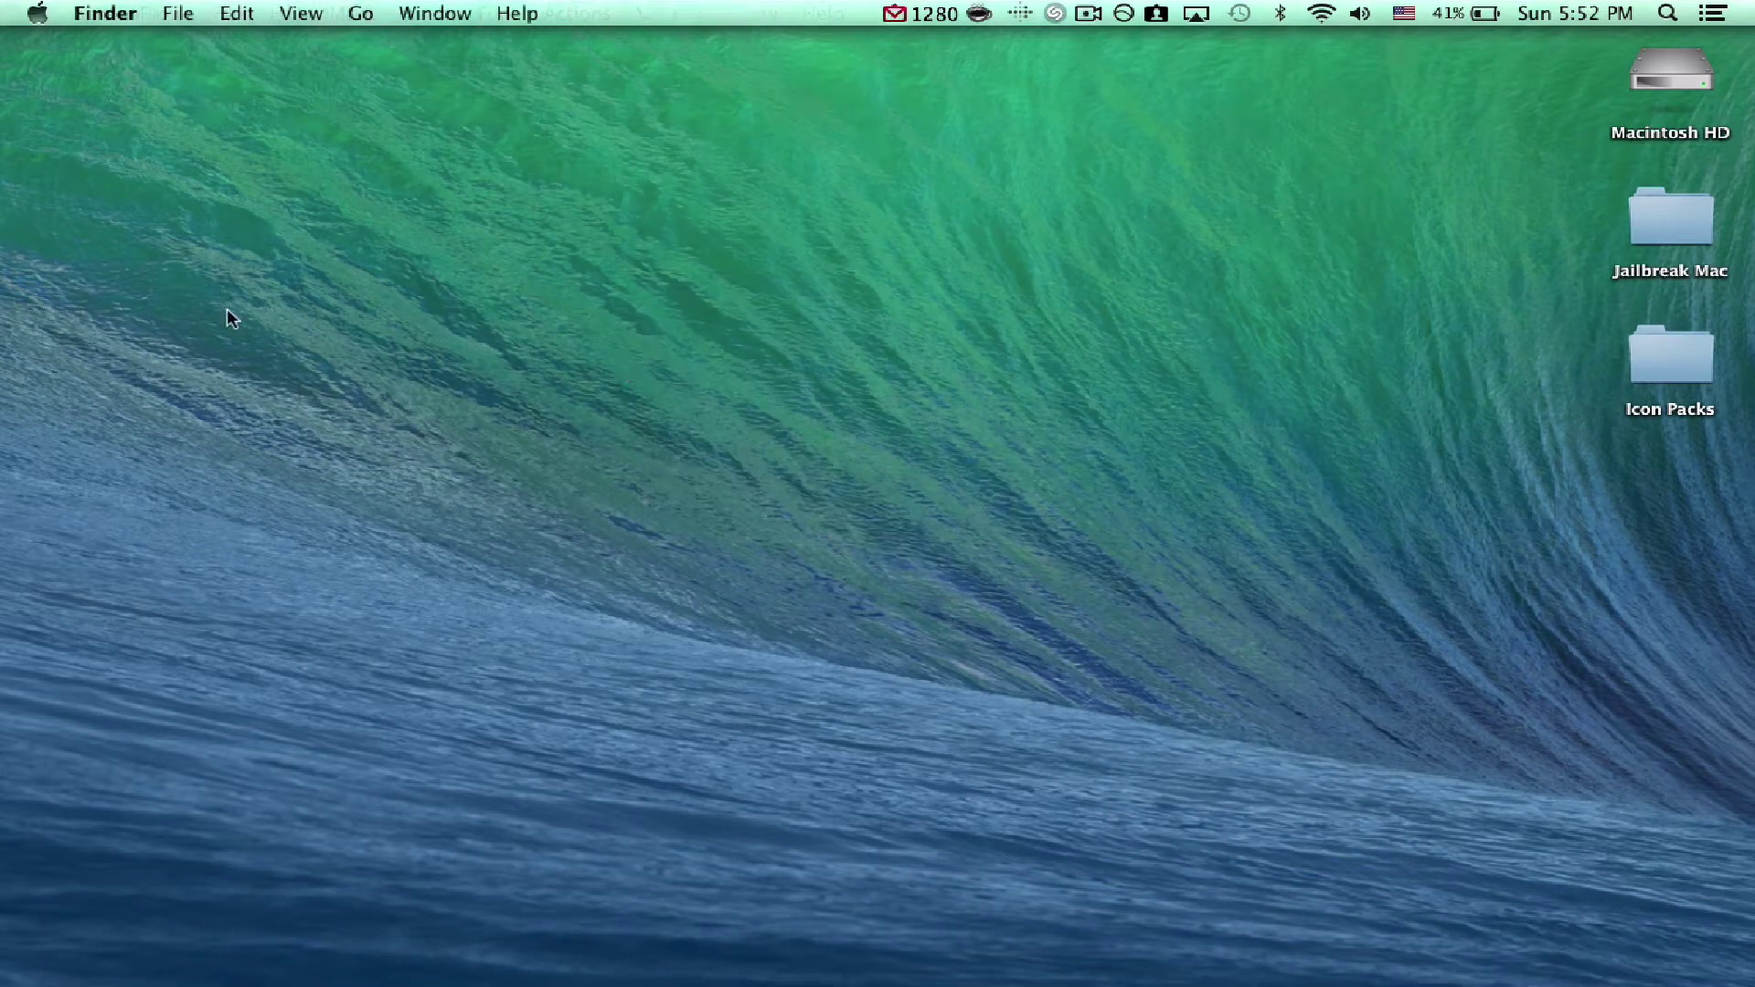
mouse_move(2, 2)
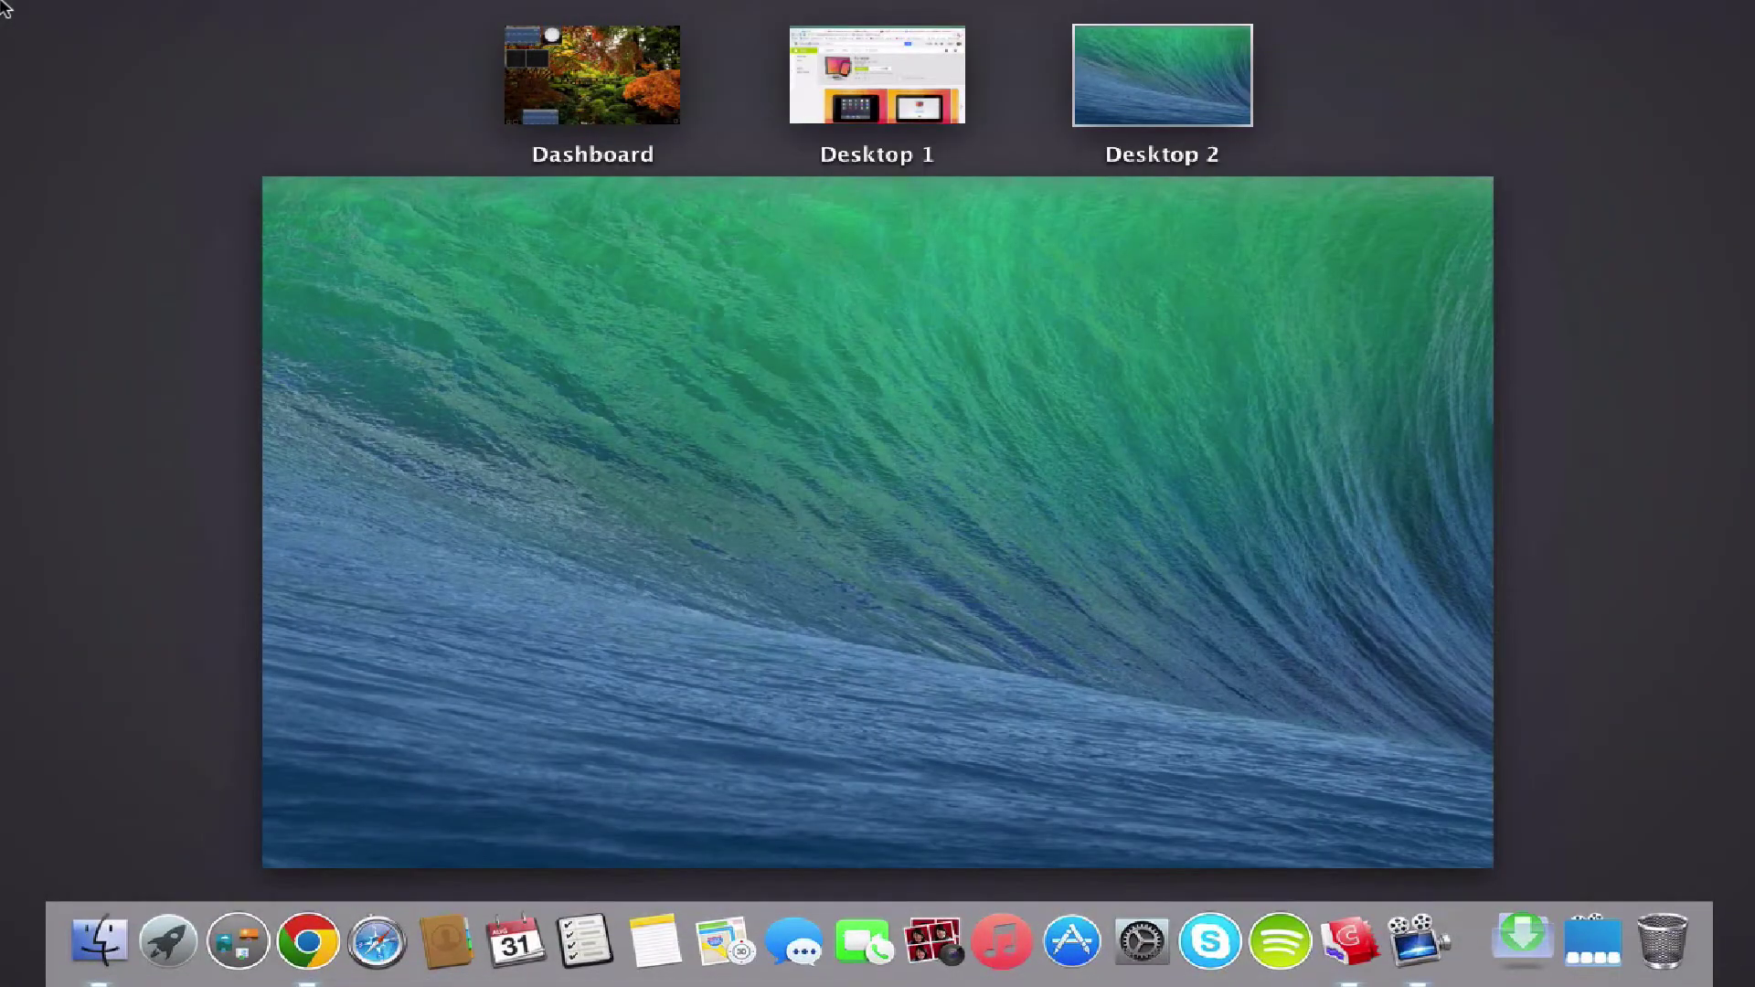
click(85, 62)
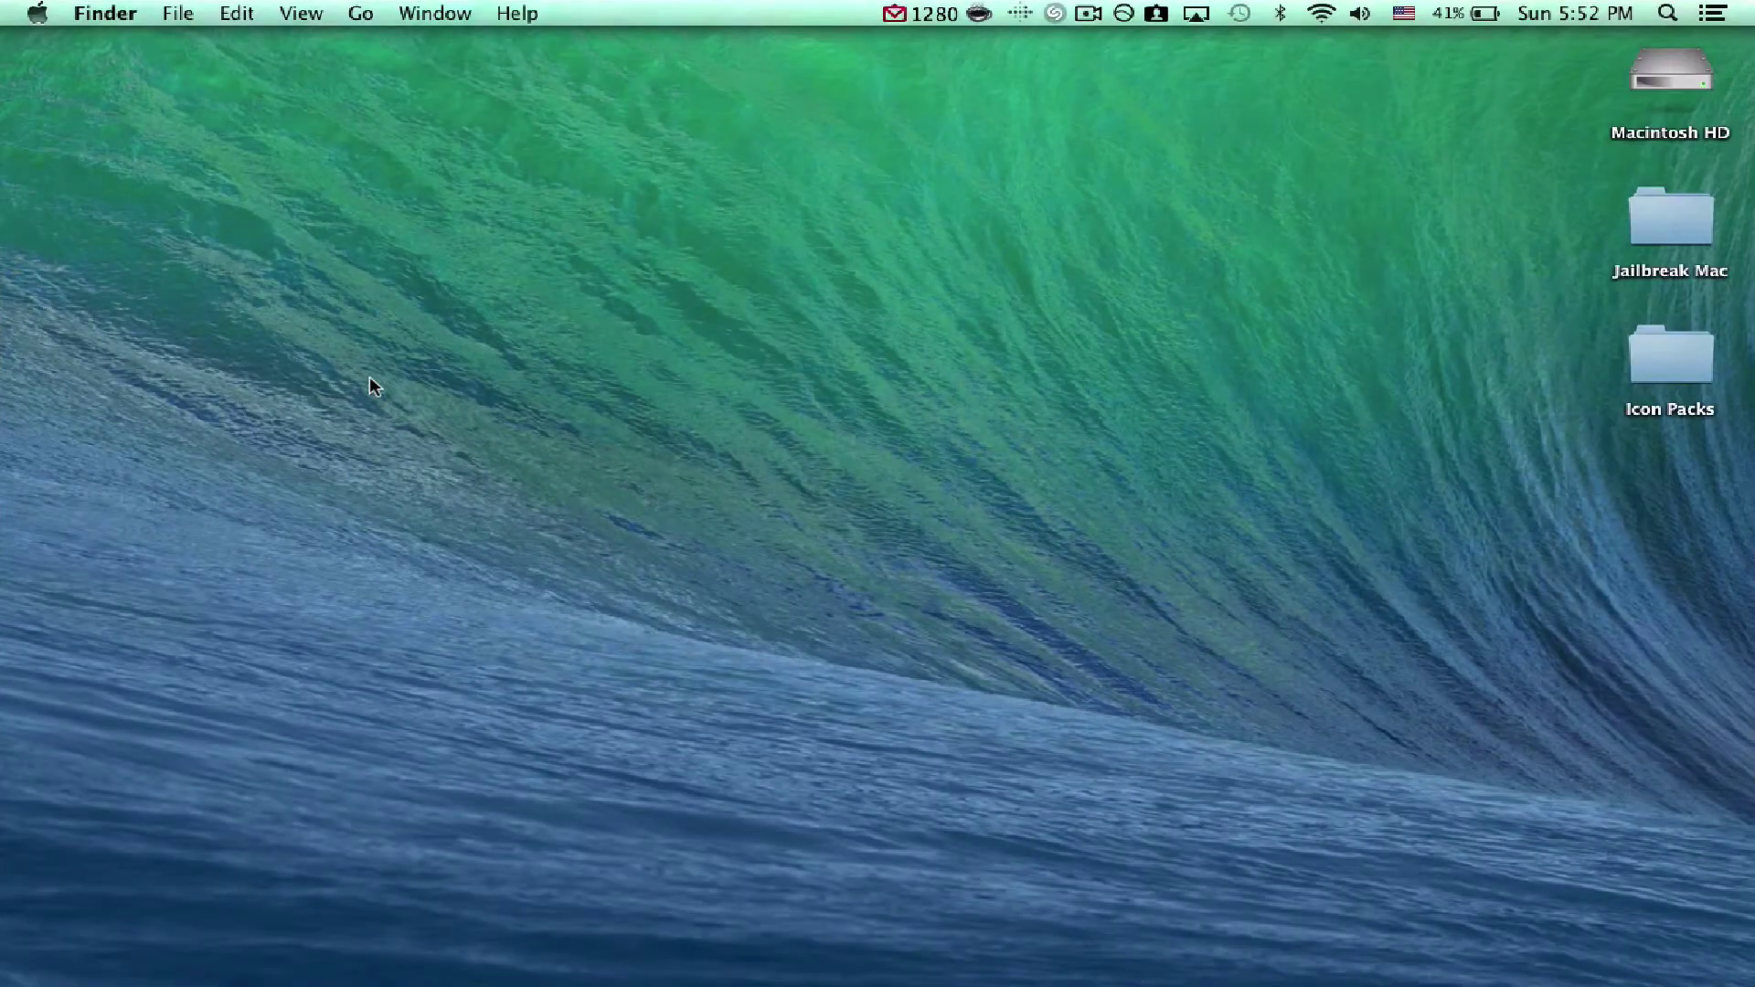
Launch CandyBar from the Dock and try Control-Left to switch desktop spaces.
mouse_move(631, 960)
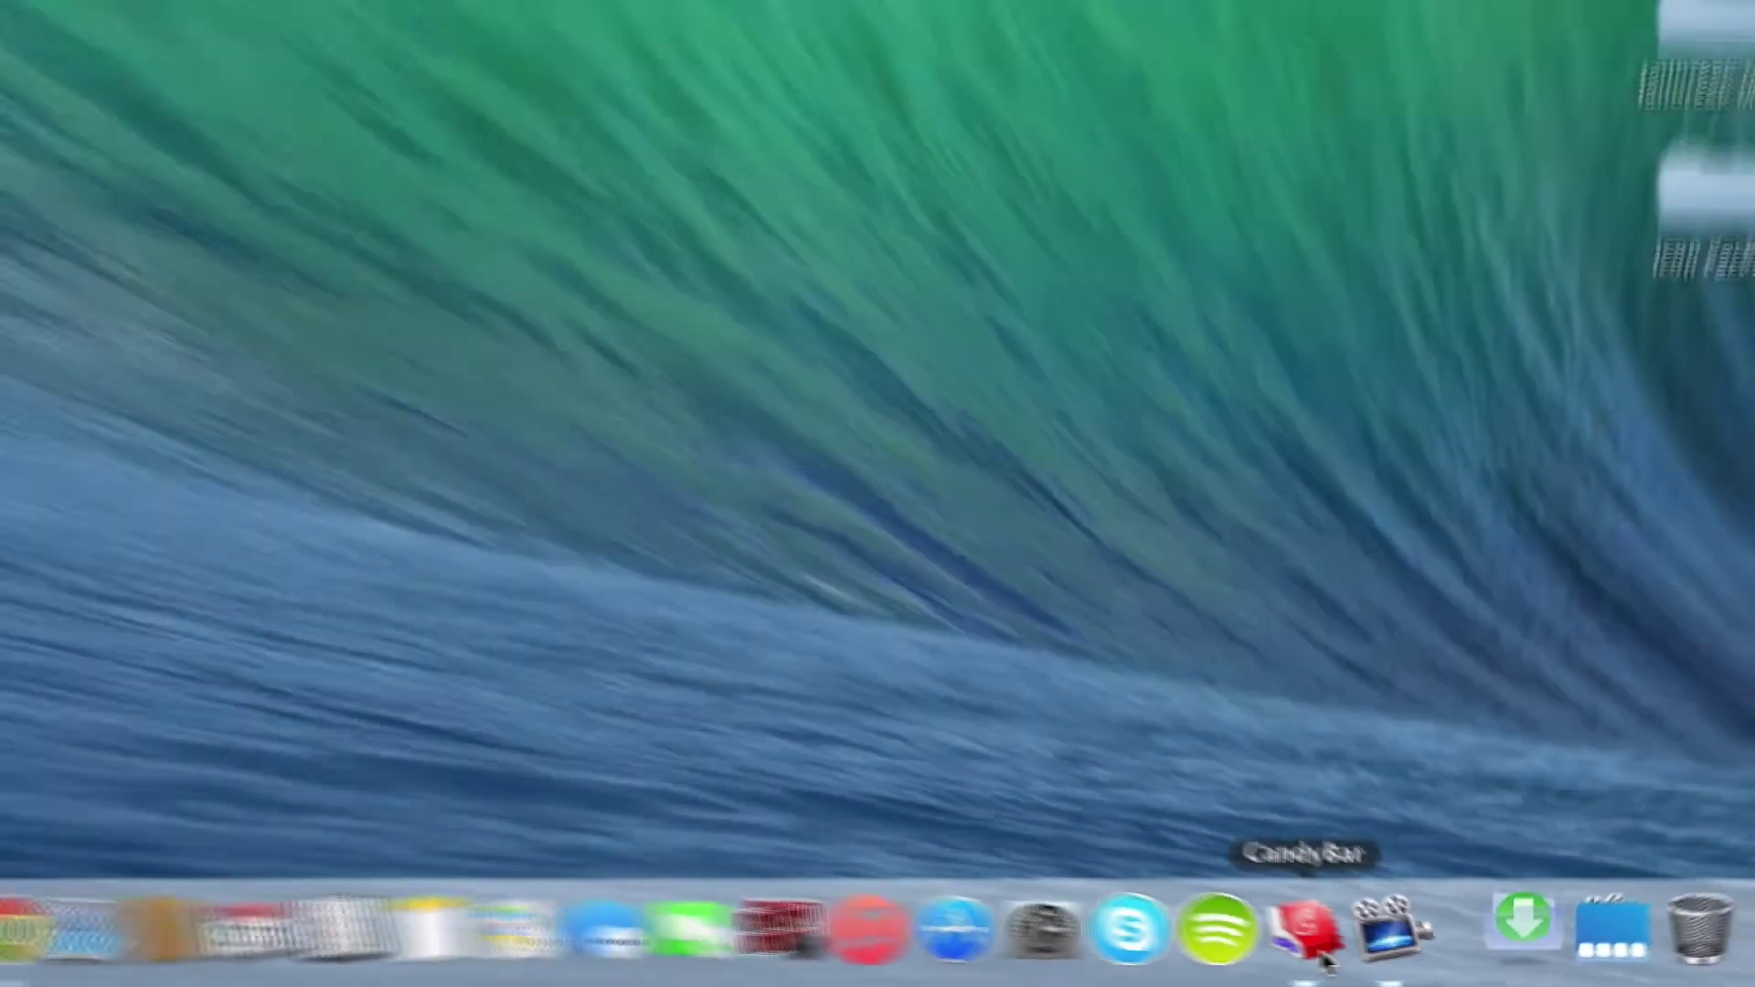
click(1065, 910)
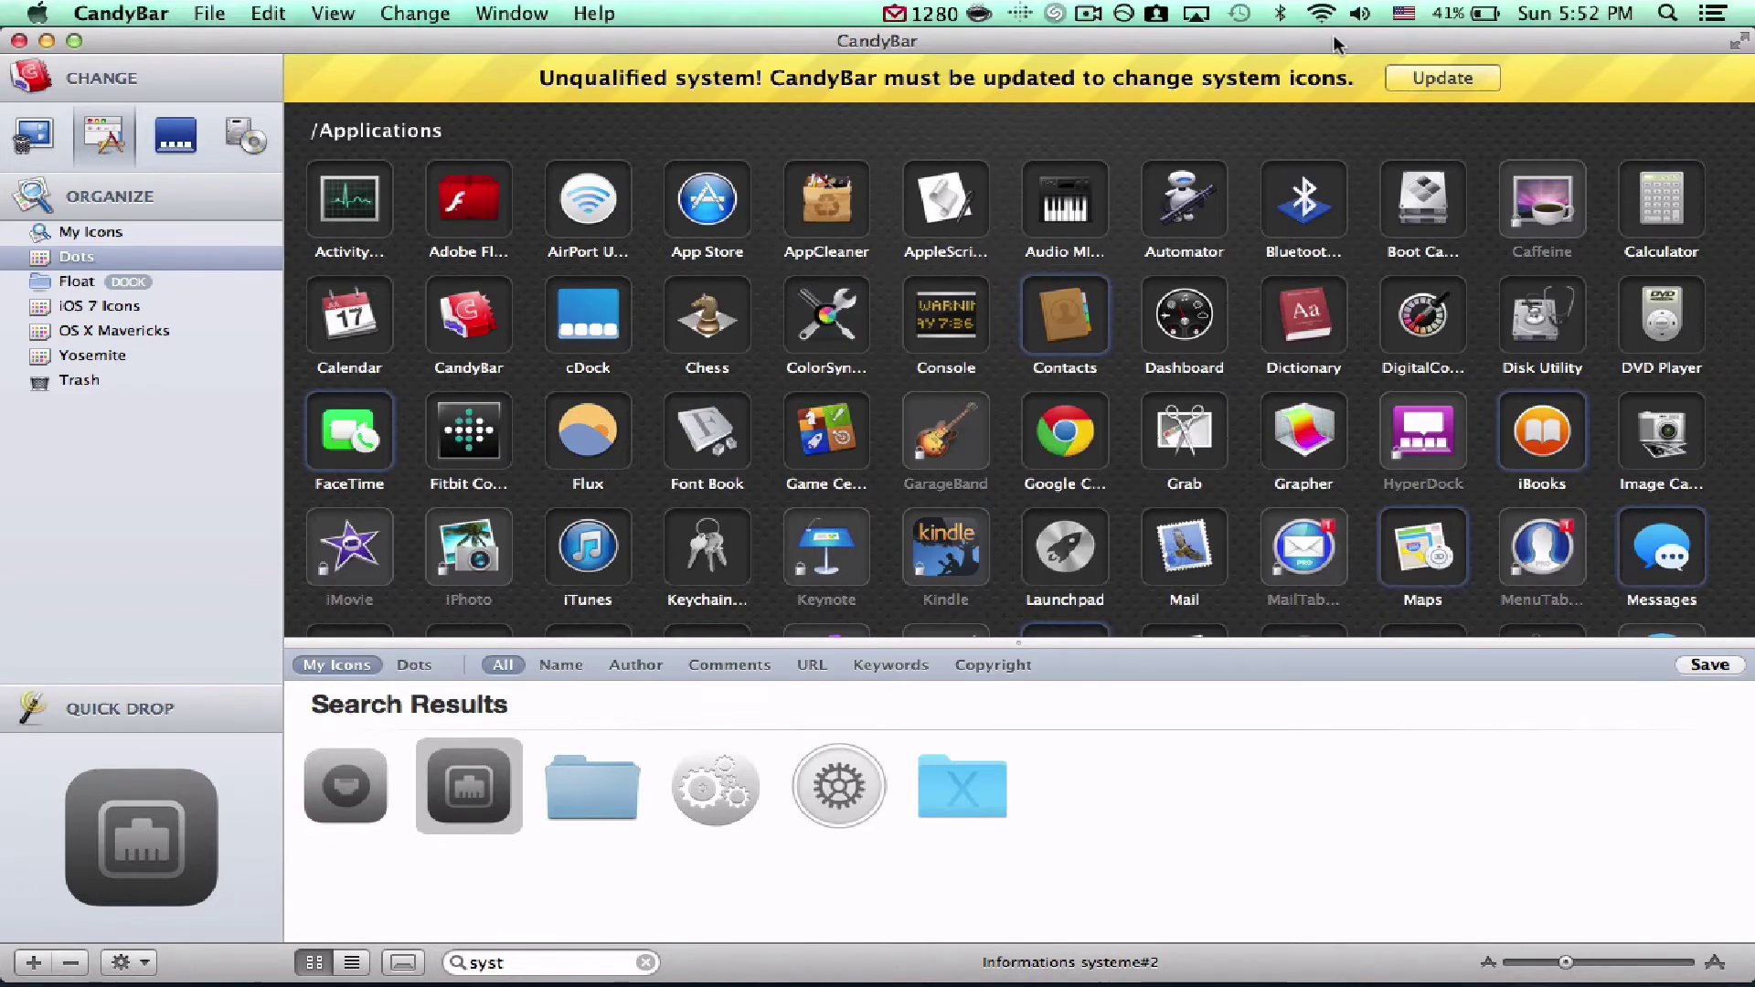
key(ctrl+Left)
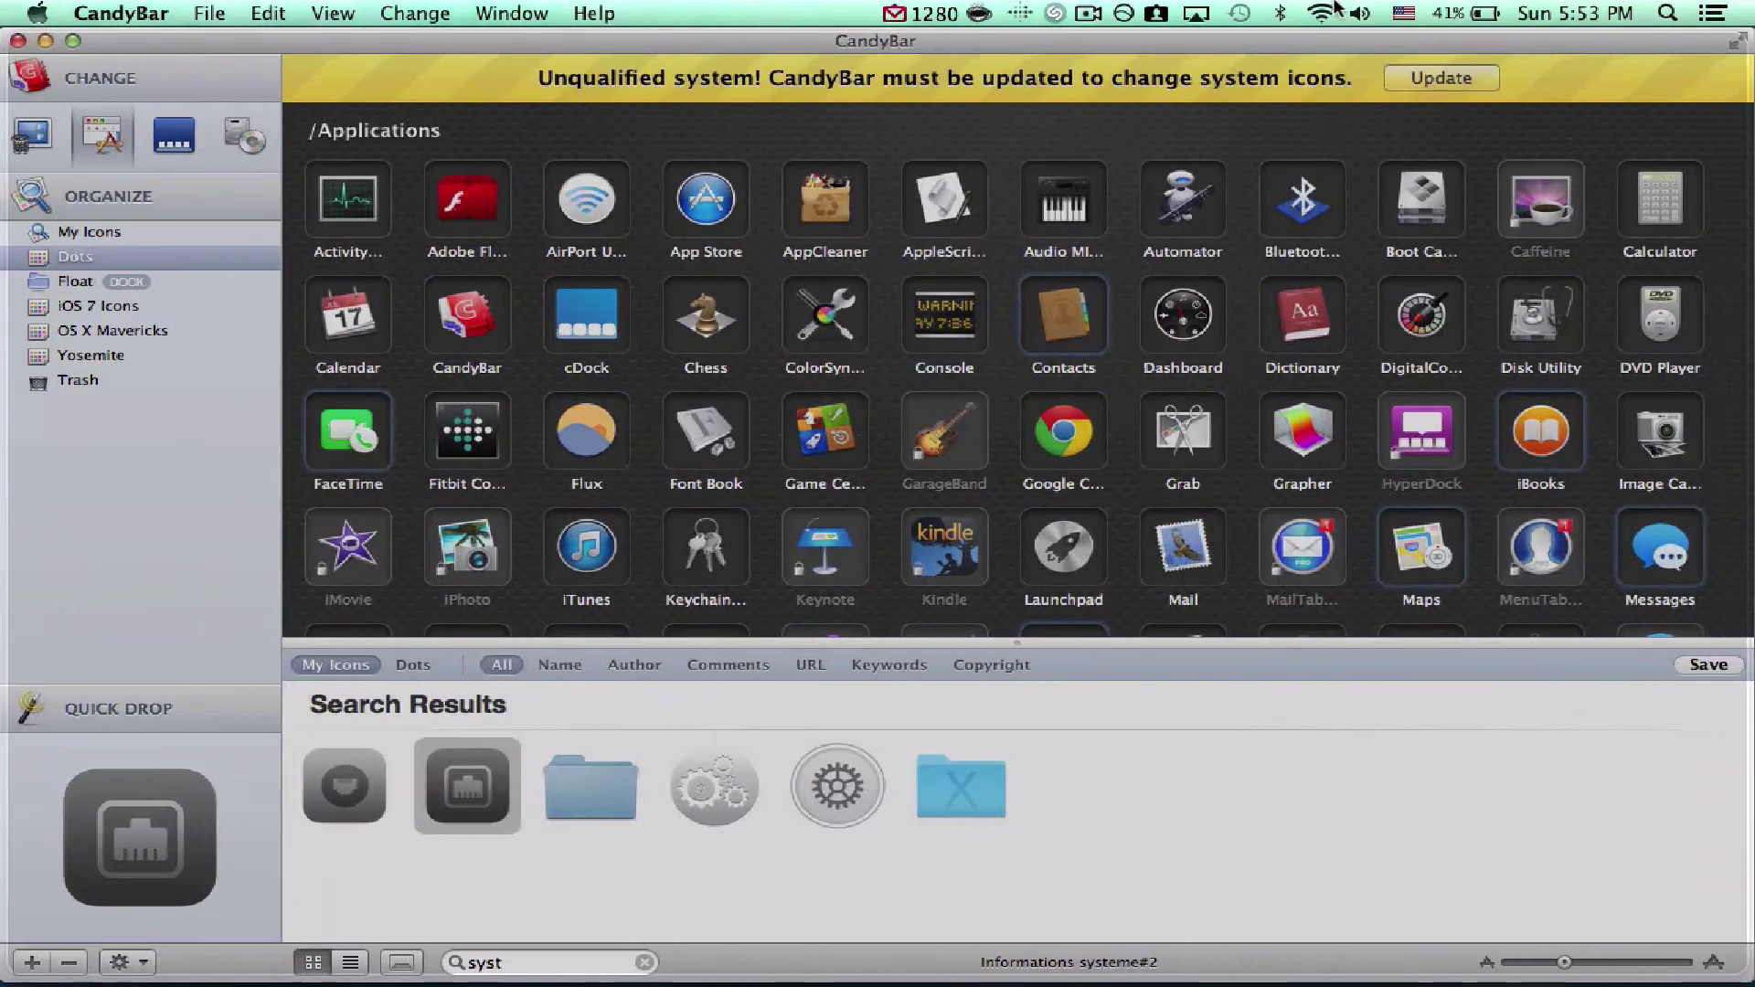
key(ctrl+Left)
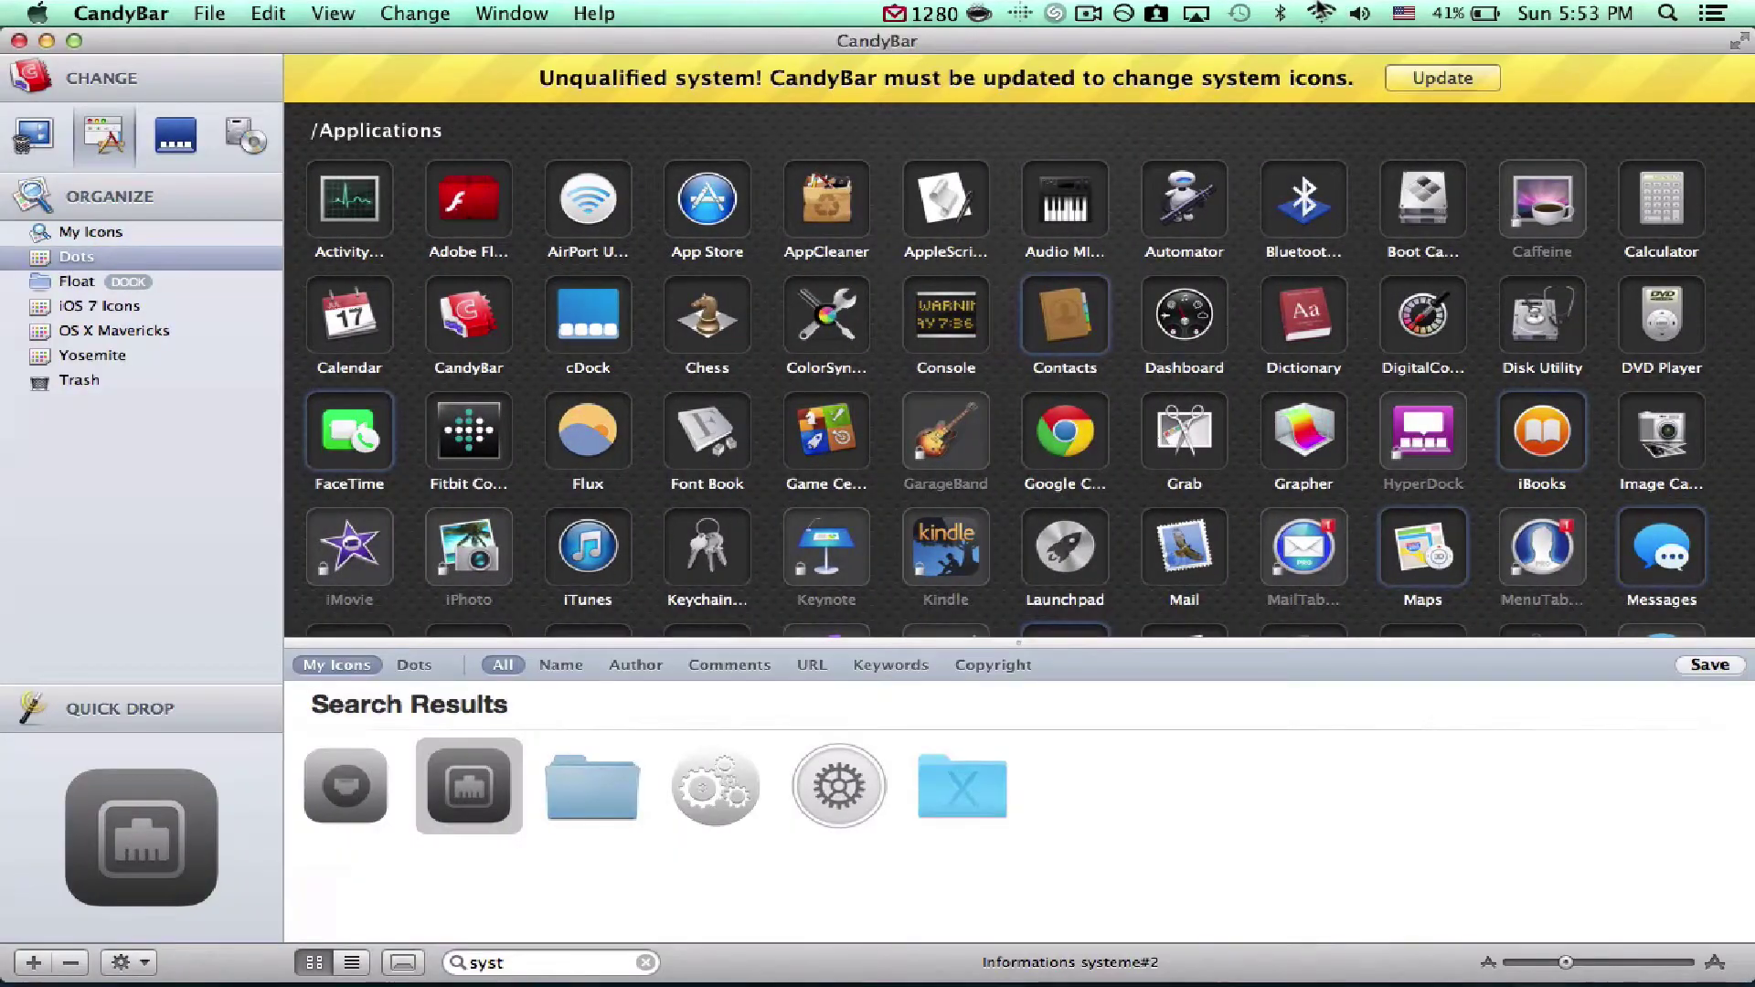
key(ctrl+Left)
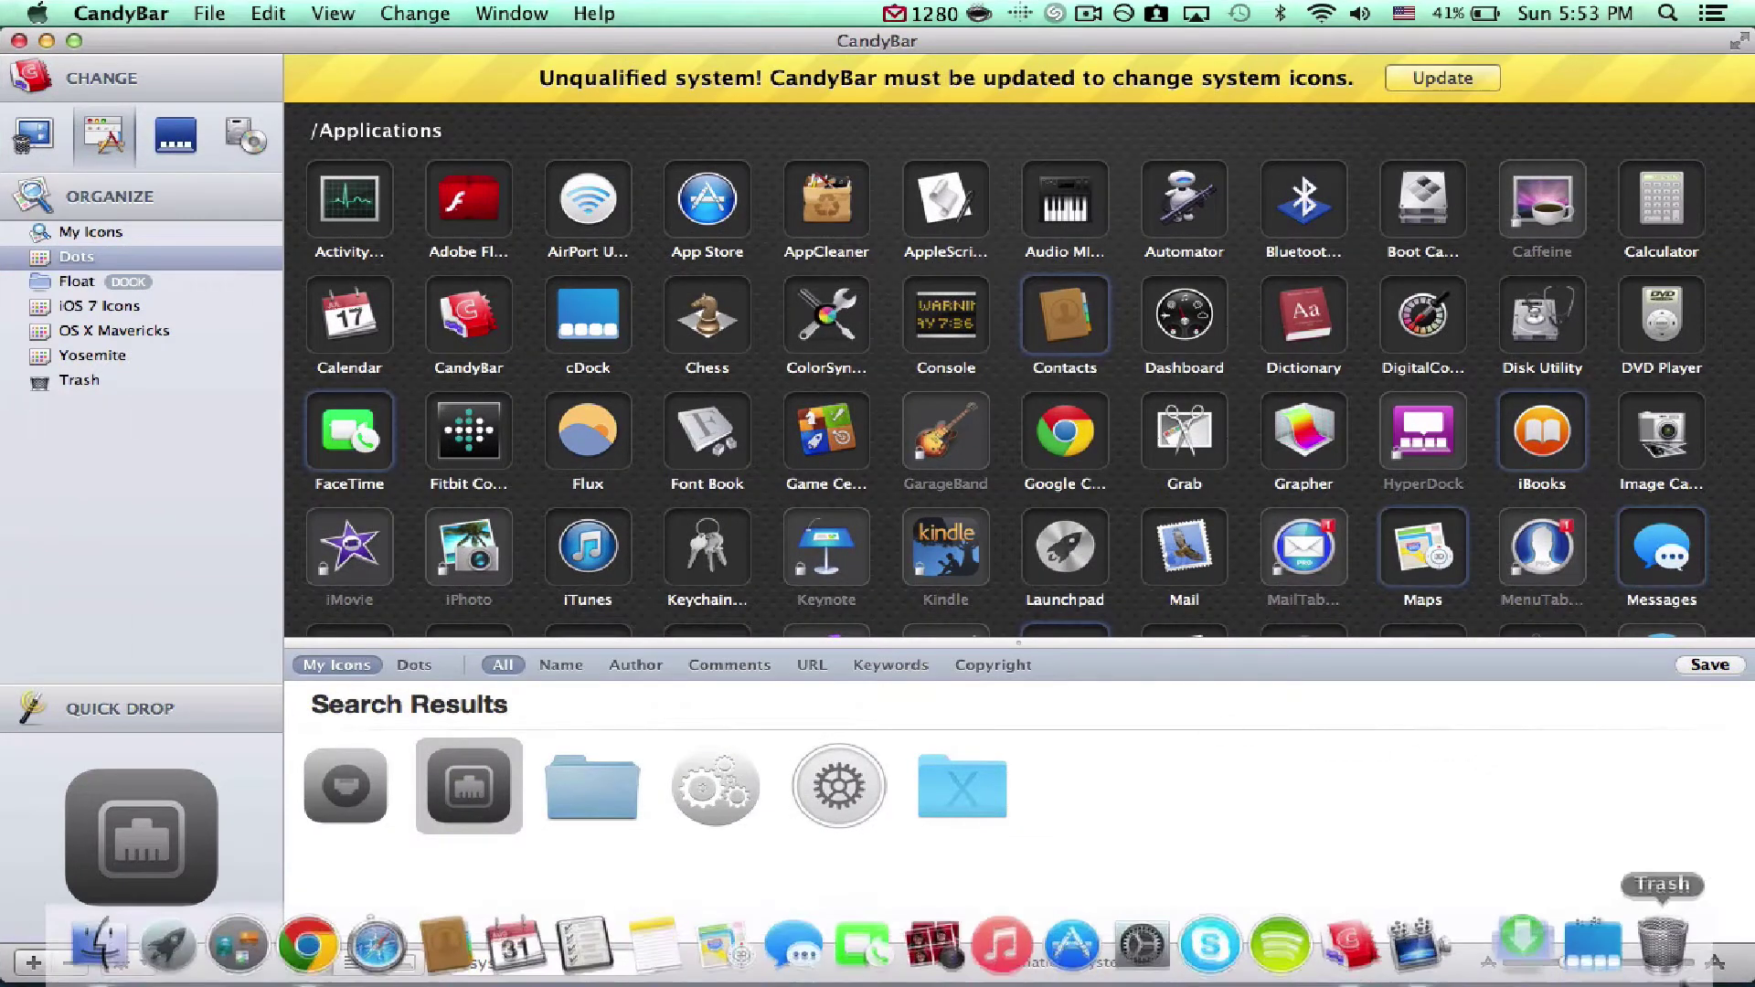
Scroll through CandyBar's Applications icon grid.
mouse_move(1739, 982)
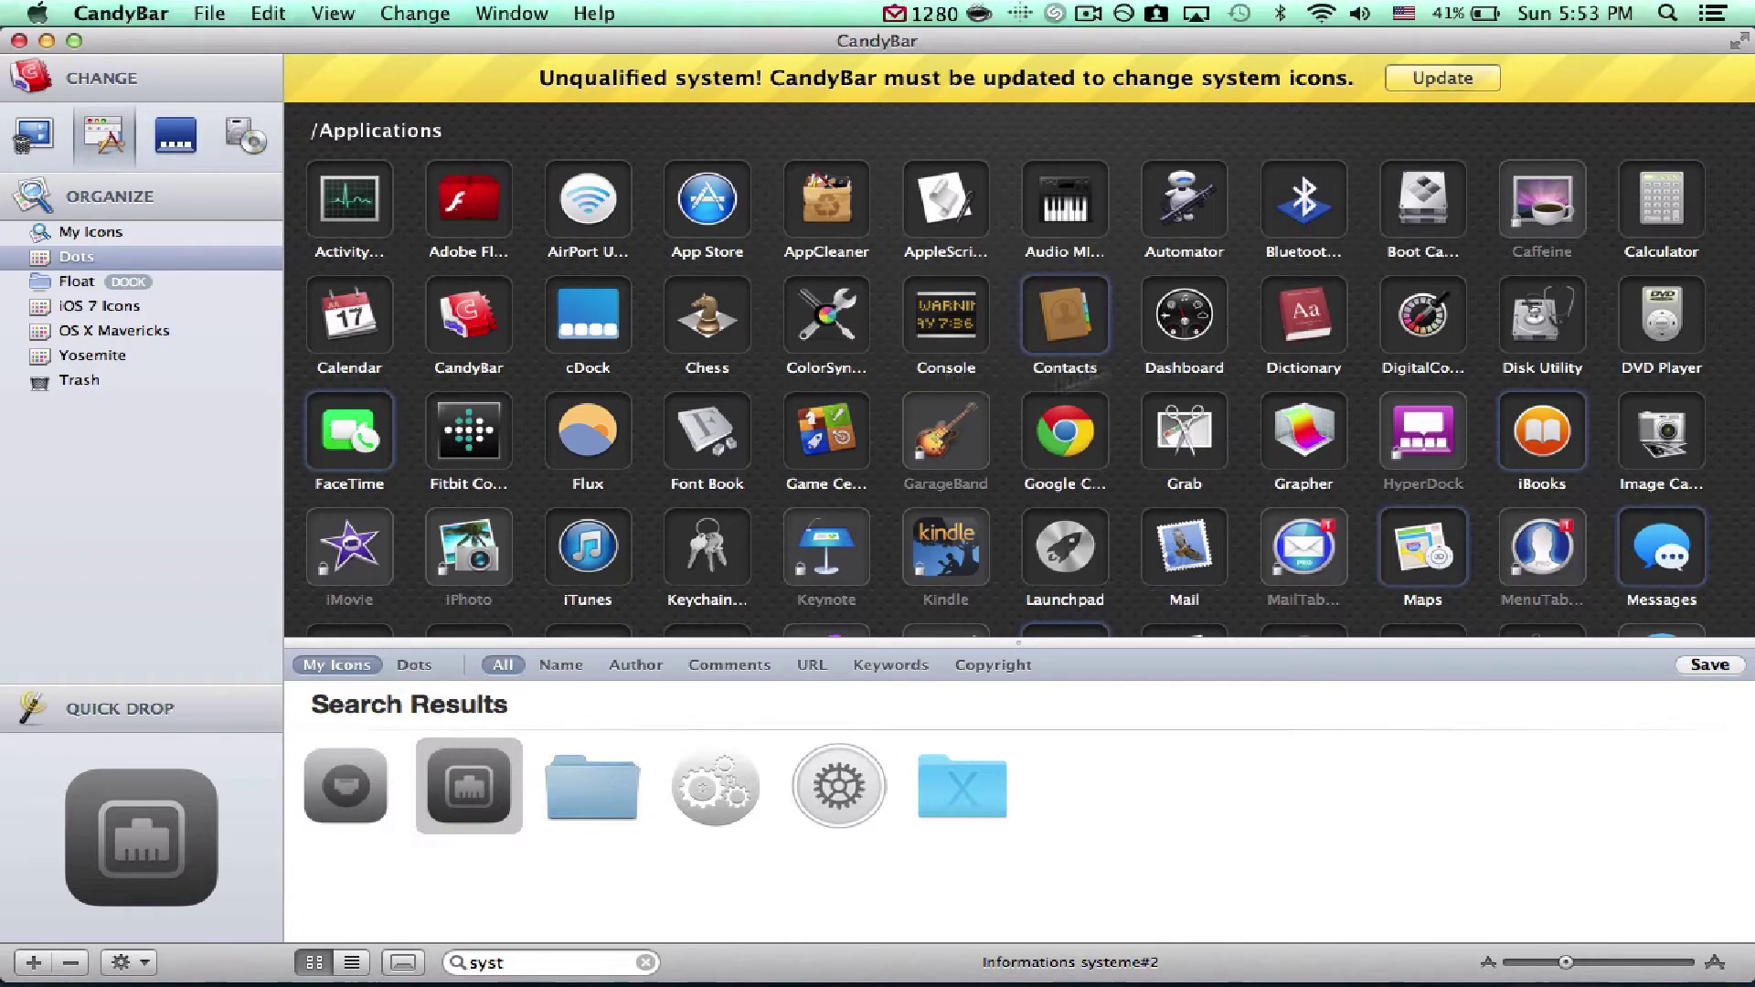
scroll(1012, 492, down, 3)
scroll(1015, 494, up, 5)
scroll(1018, 495, down, 8)
scroll(1012, 491, down, 5)
scroll(1011, 490, up, 10)
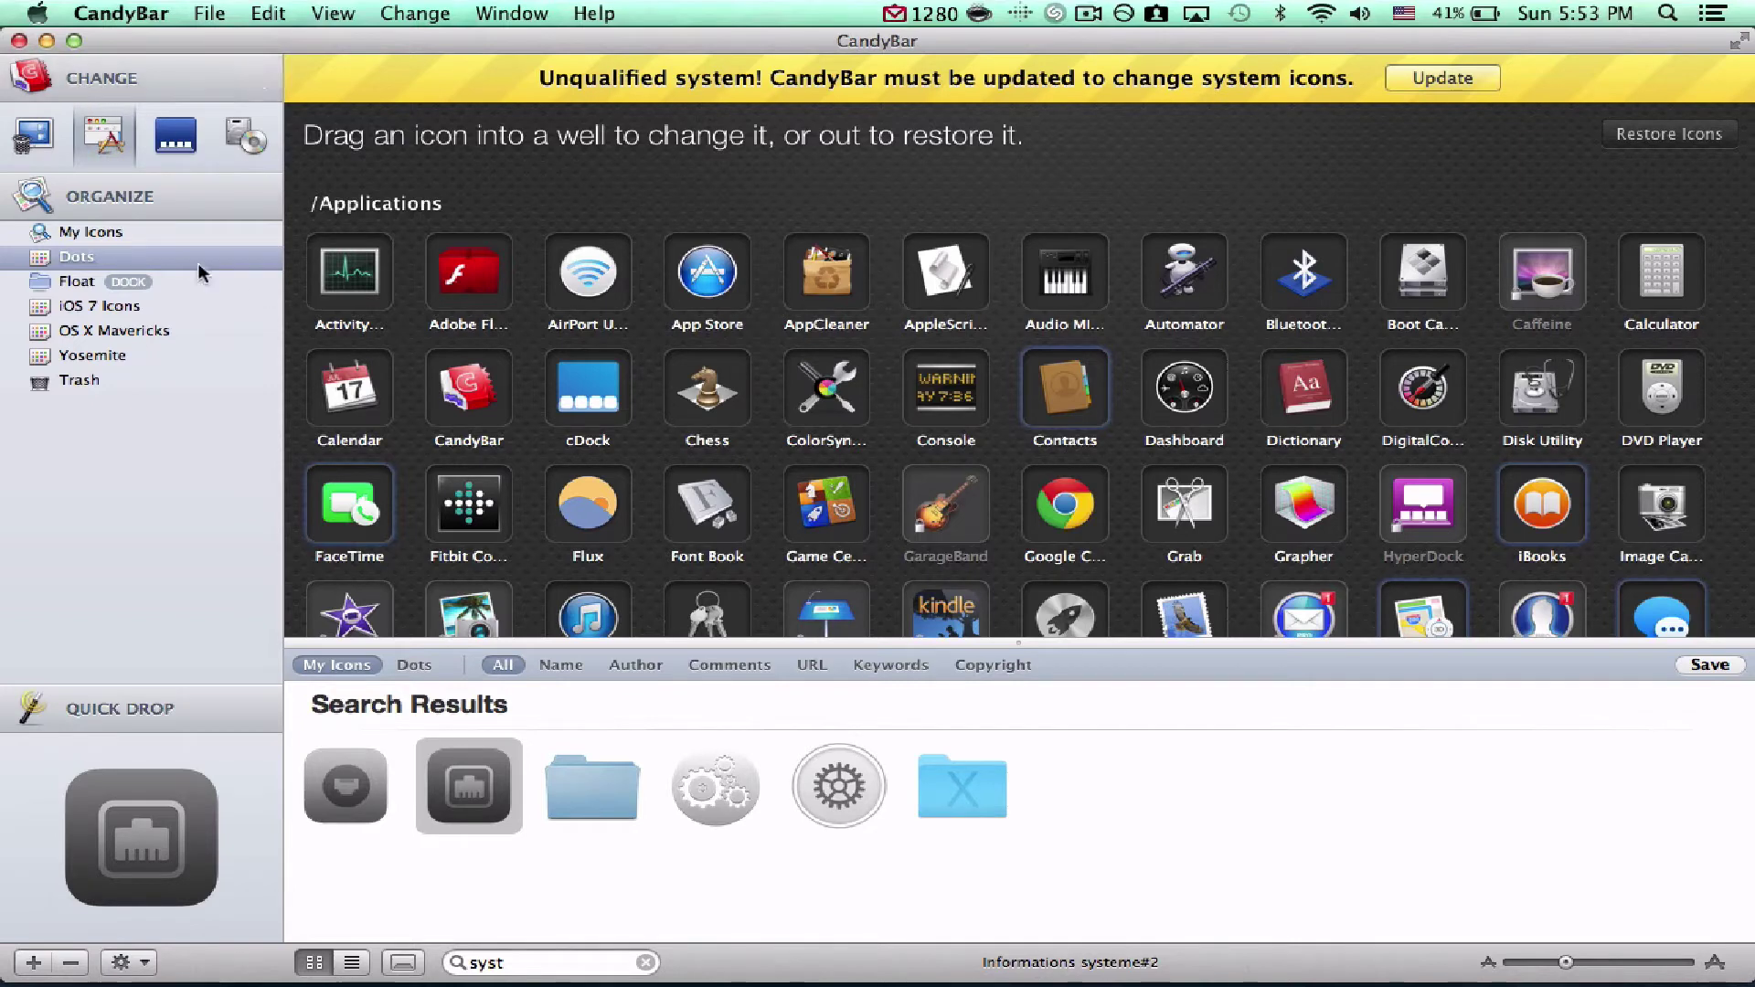
mouse_move(380, 983)
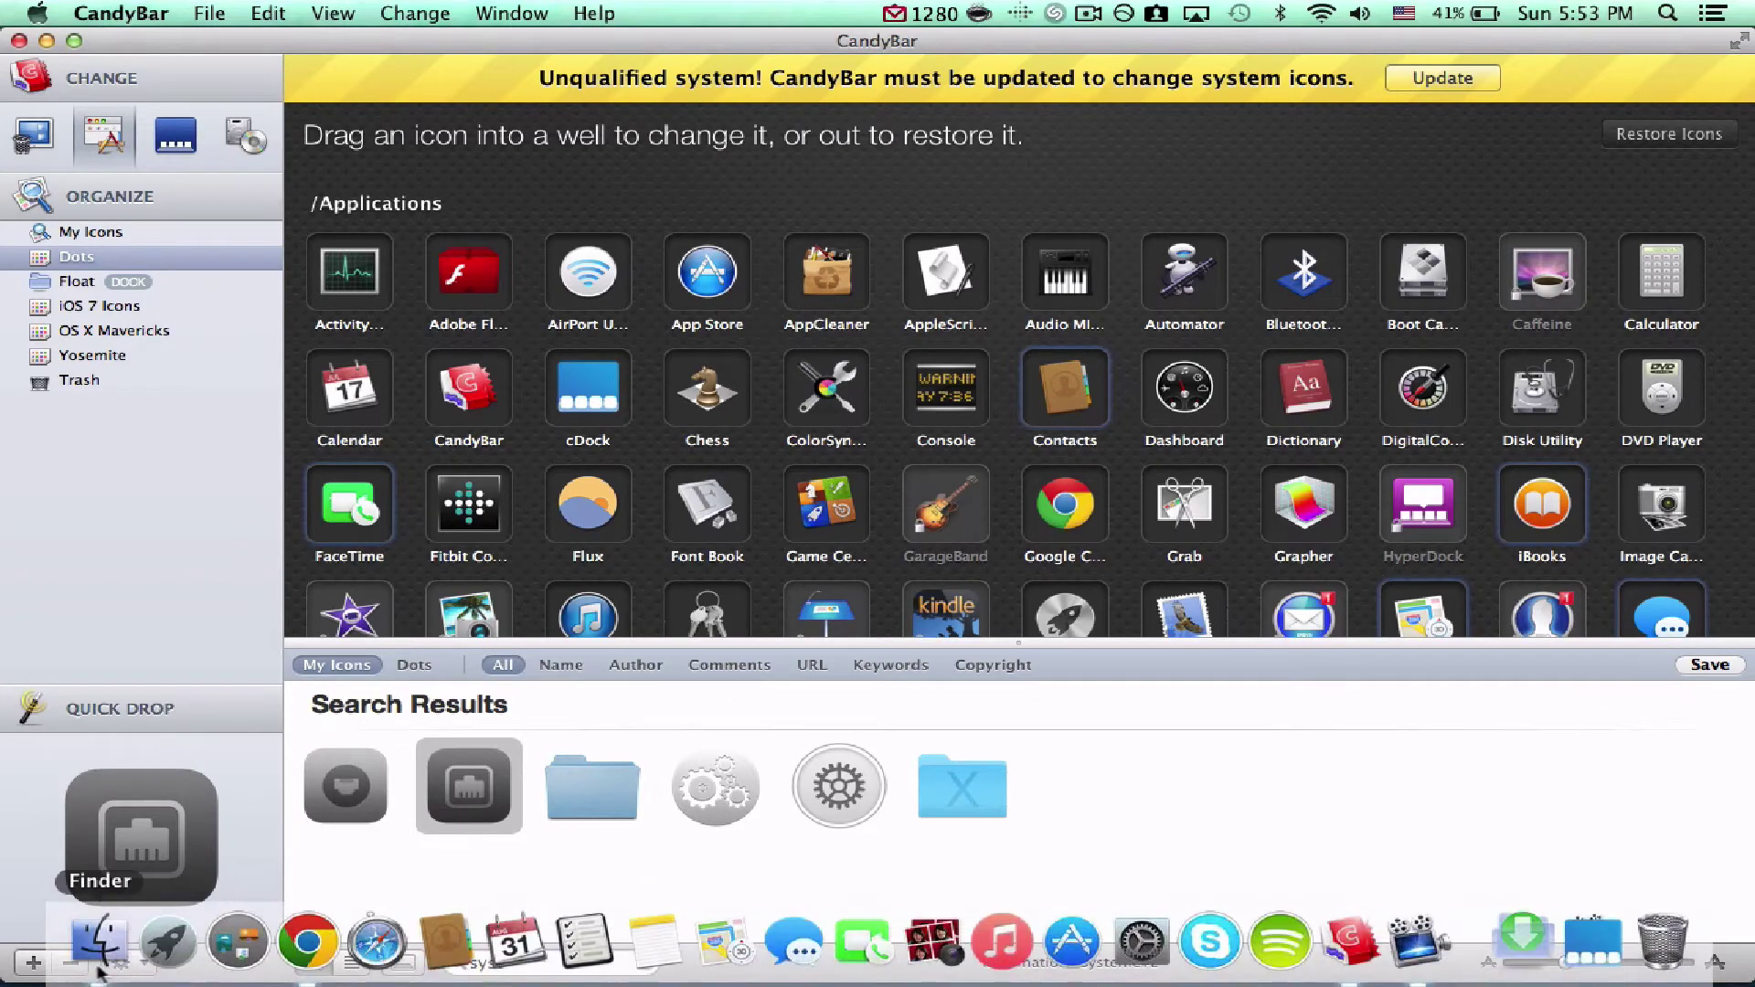
Switch to Finder and Quick Look Activity Monitor in the Utilities folder.
click(96, 951)
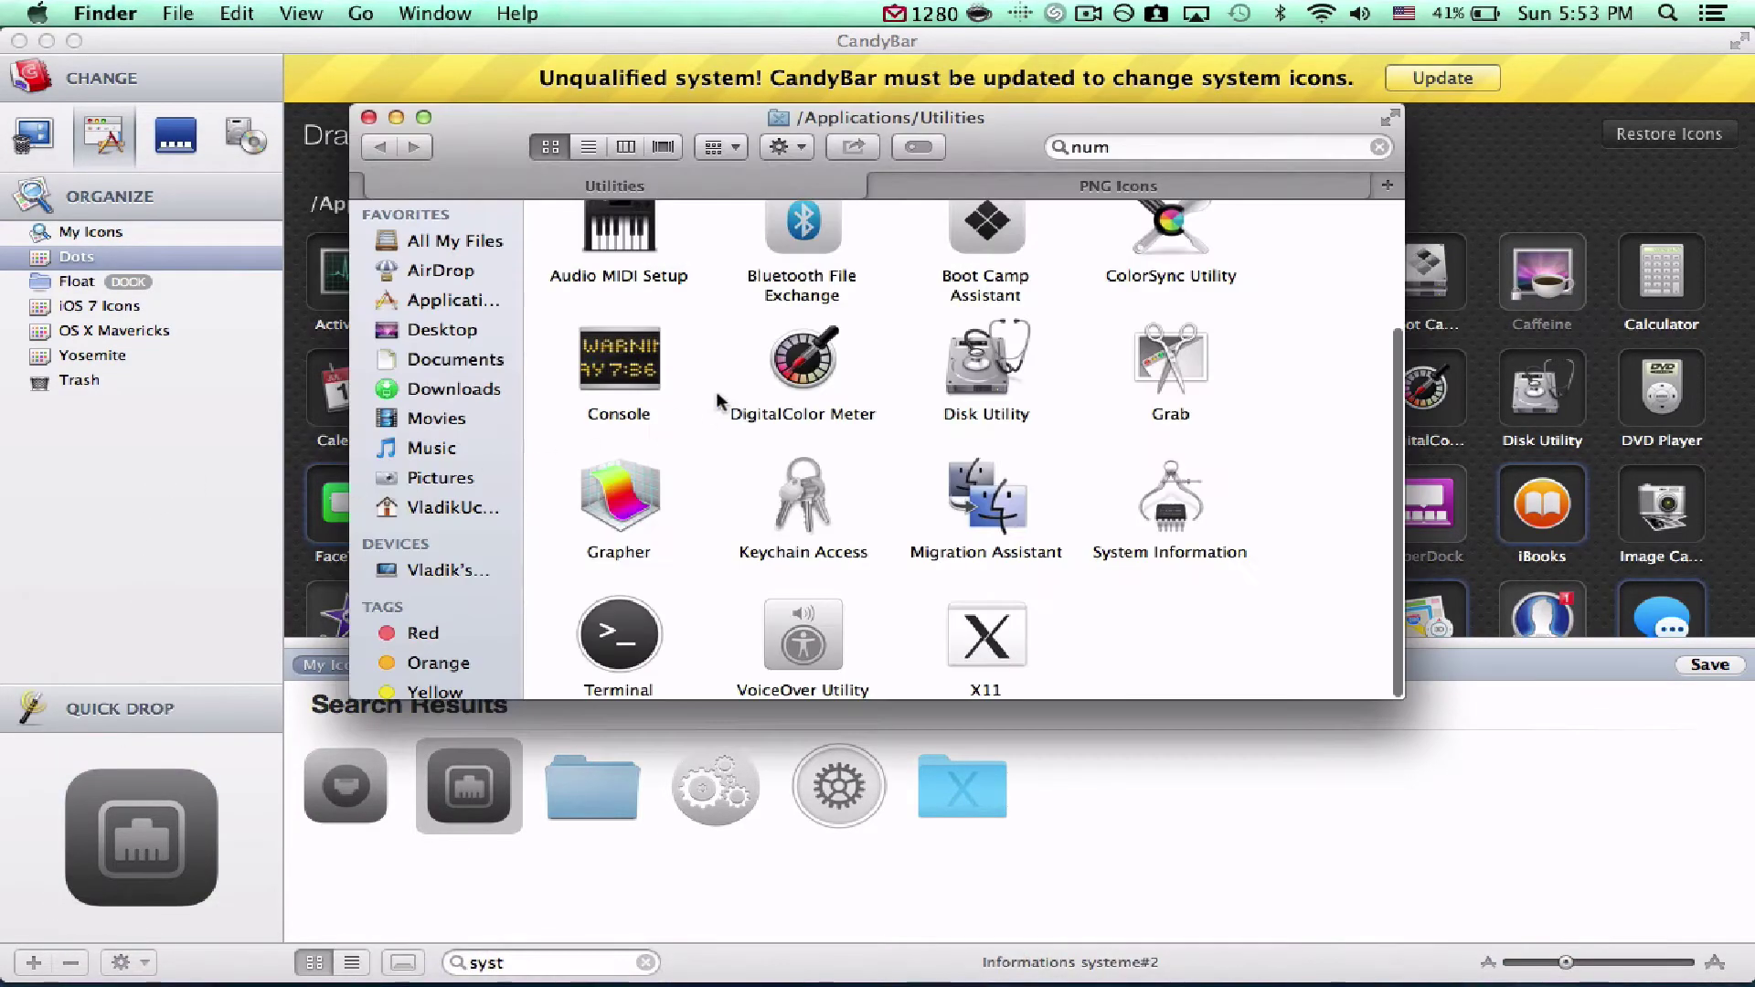
scroll(766, 367, up, 3)
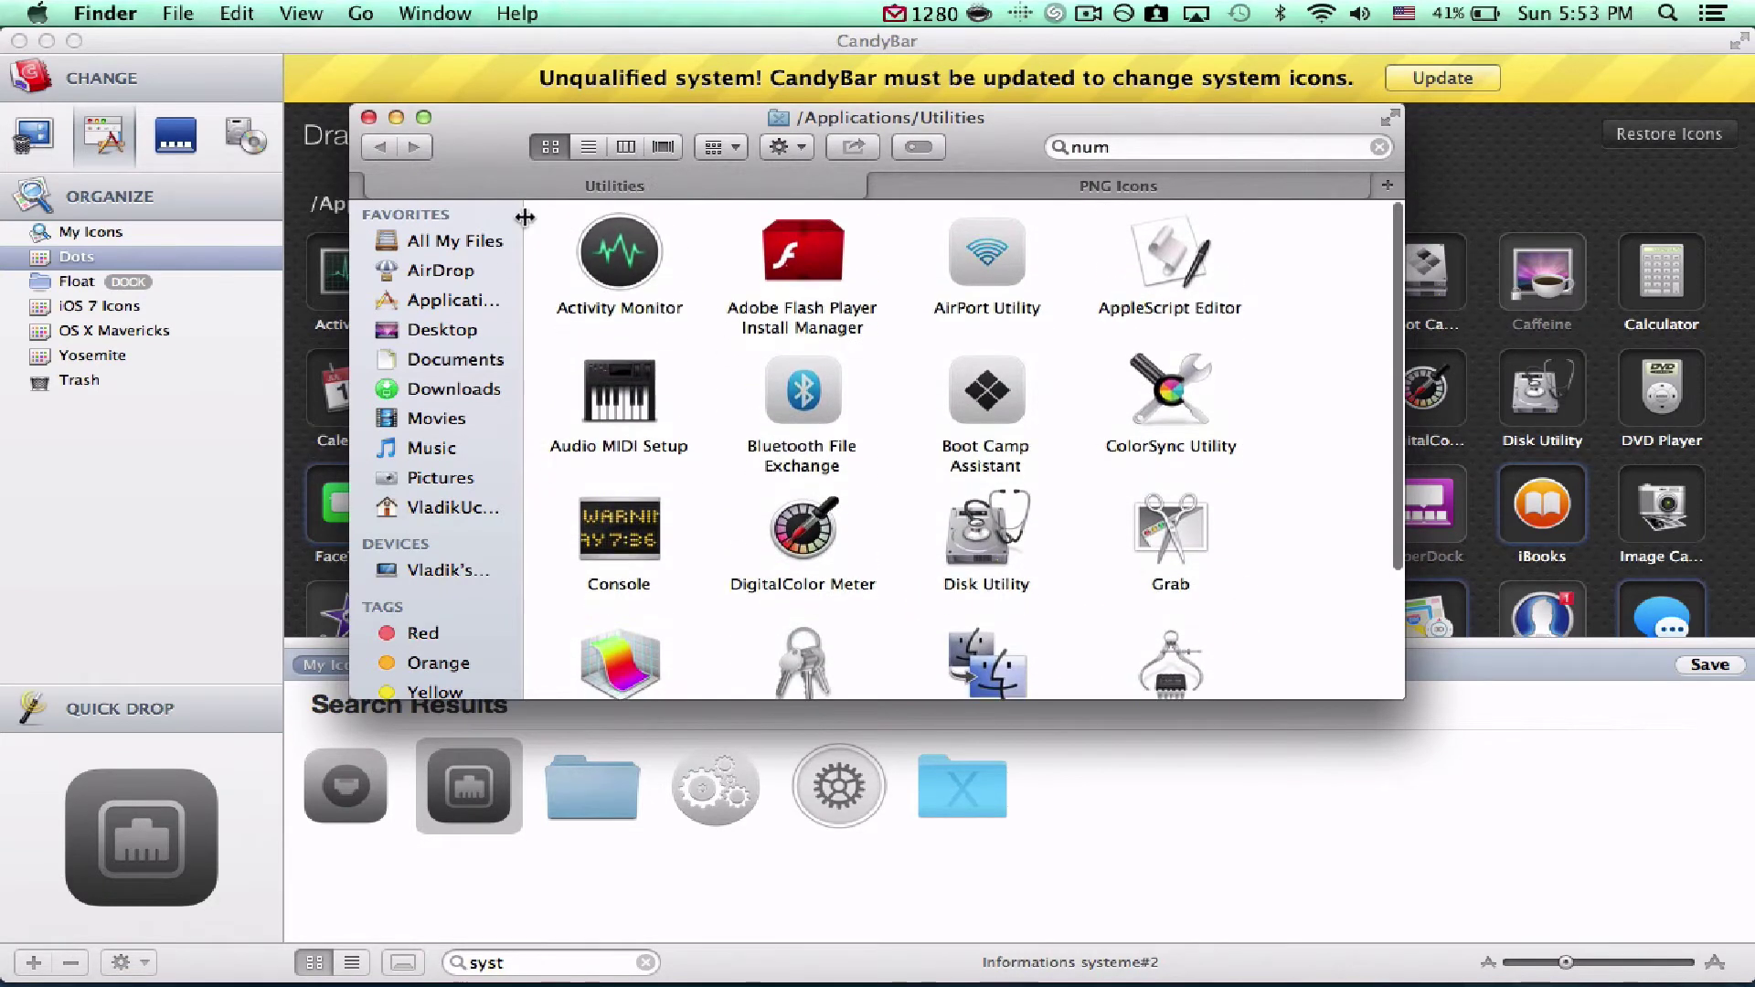
click(621, 265)
key(space)
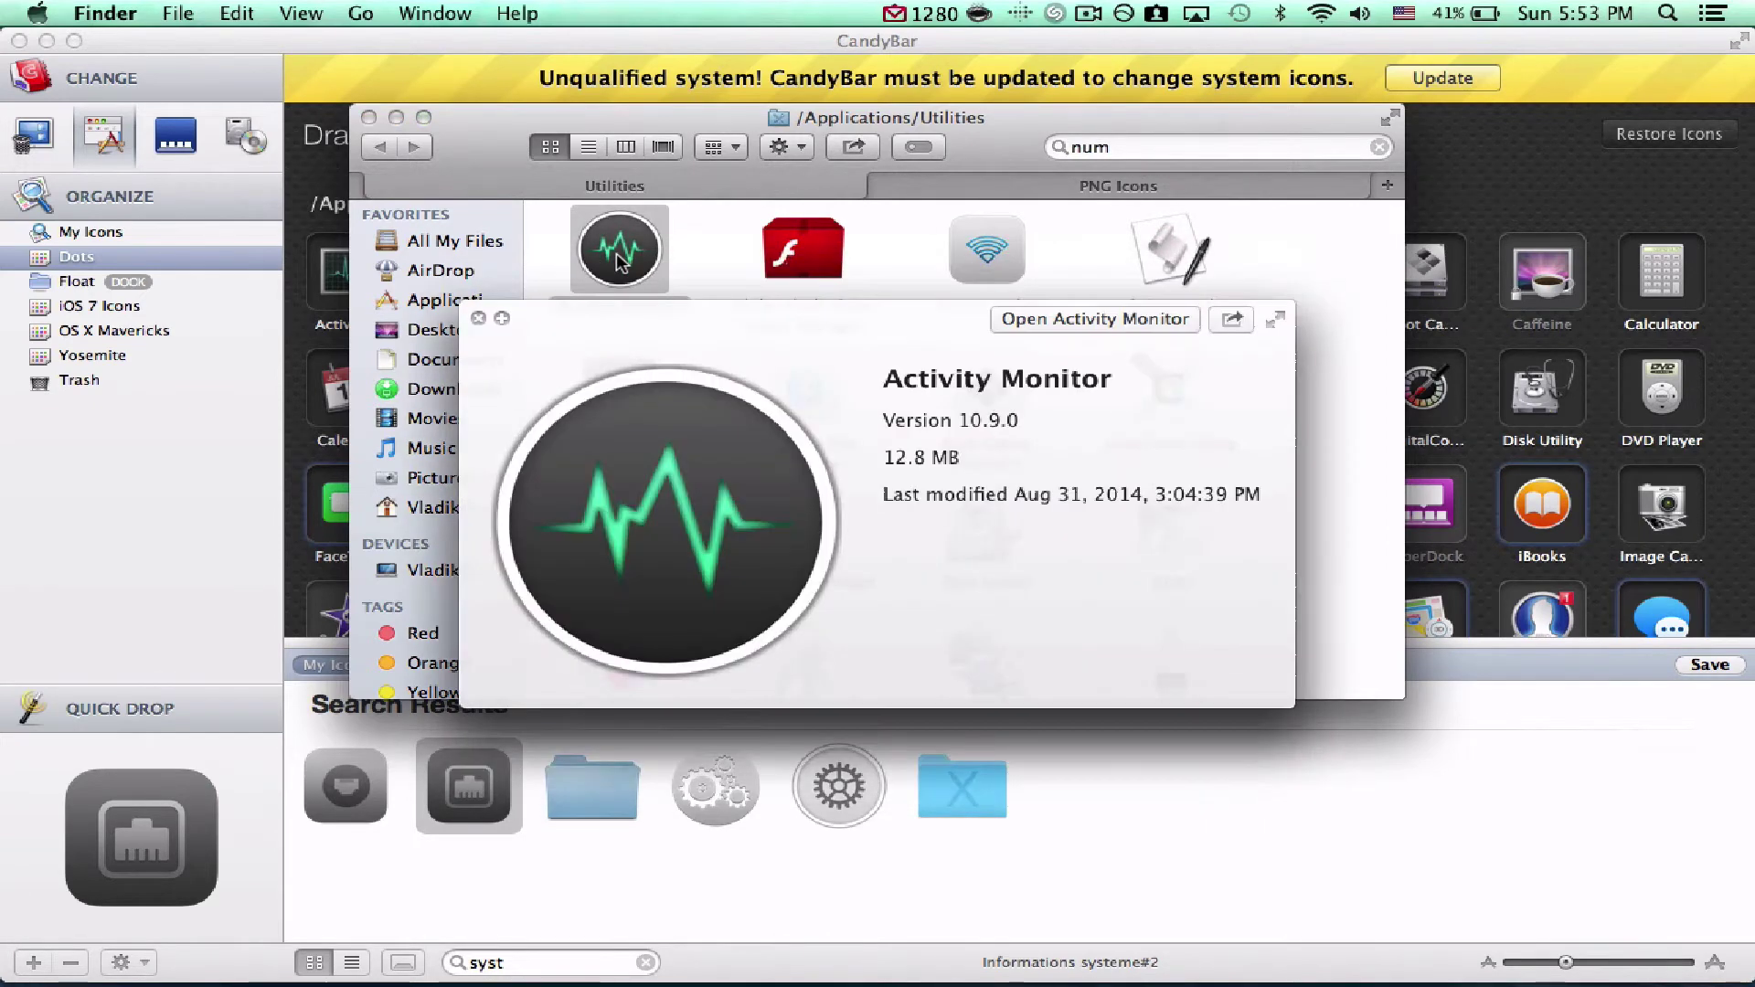
key(space)
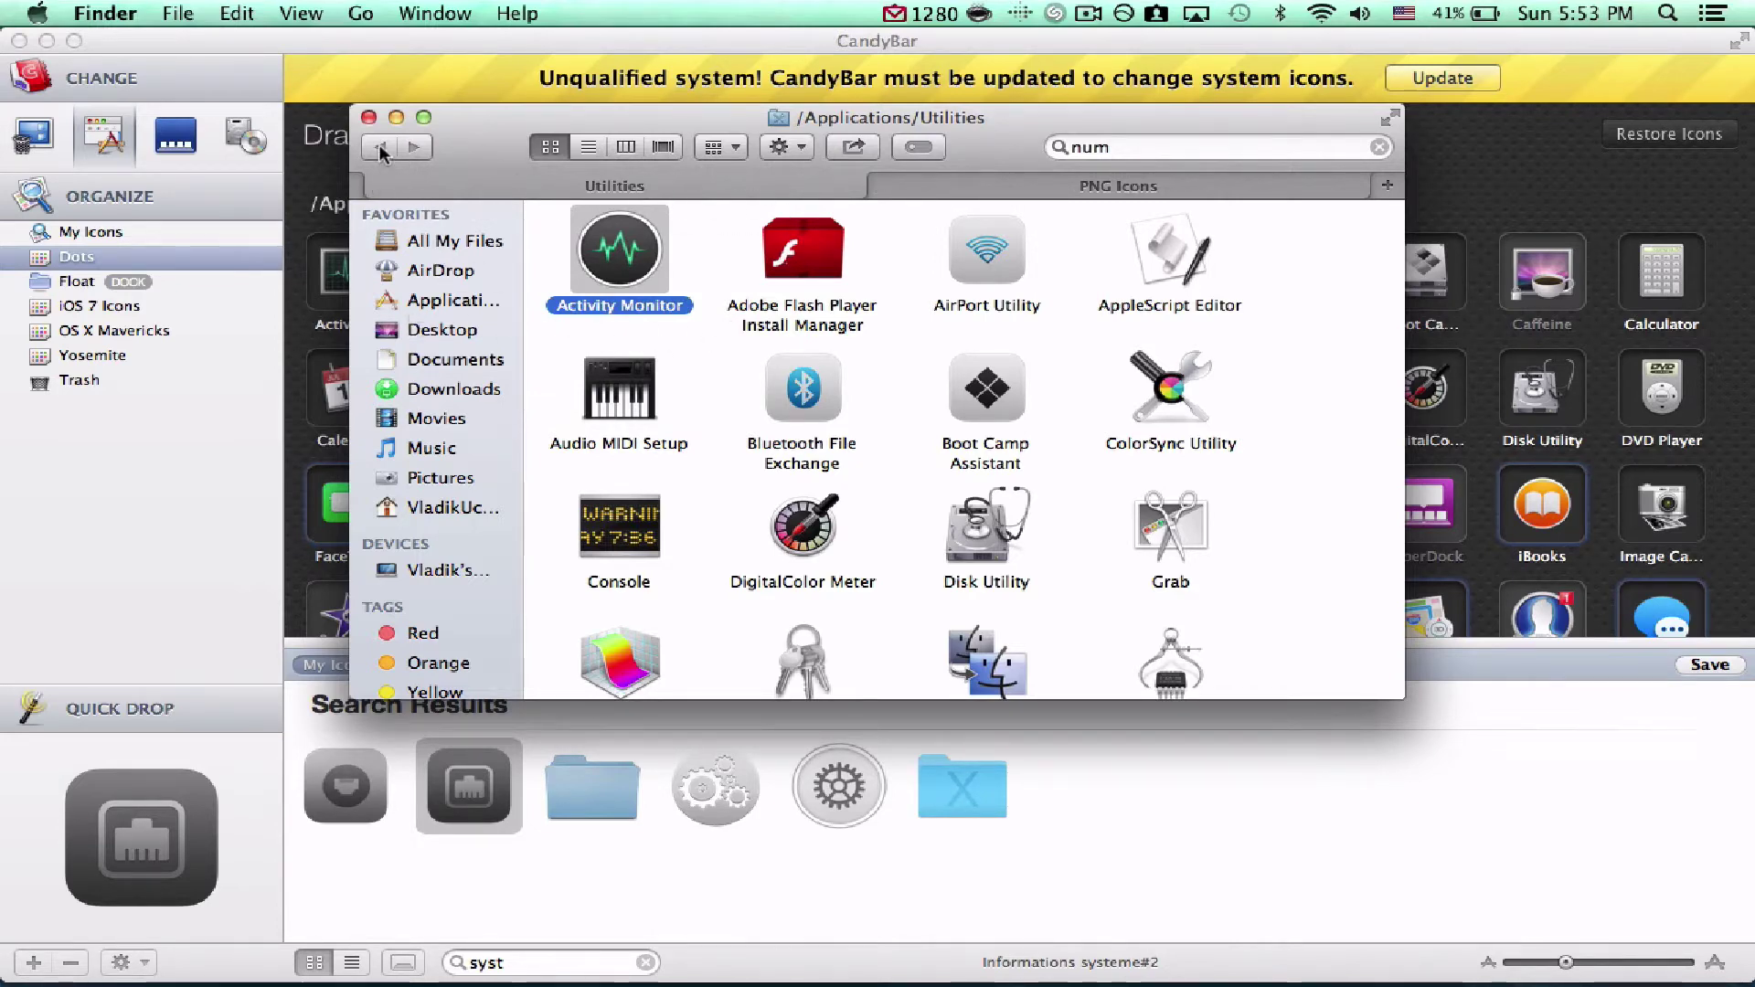
Show the Applications folder and scroll through all the installed apps.
click(376, 306)
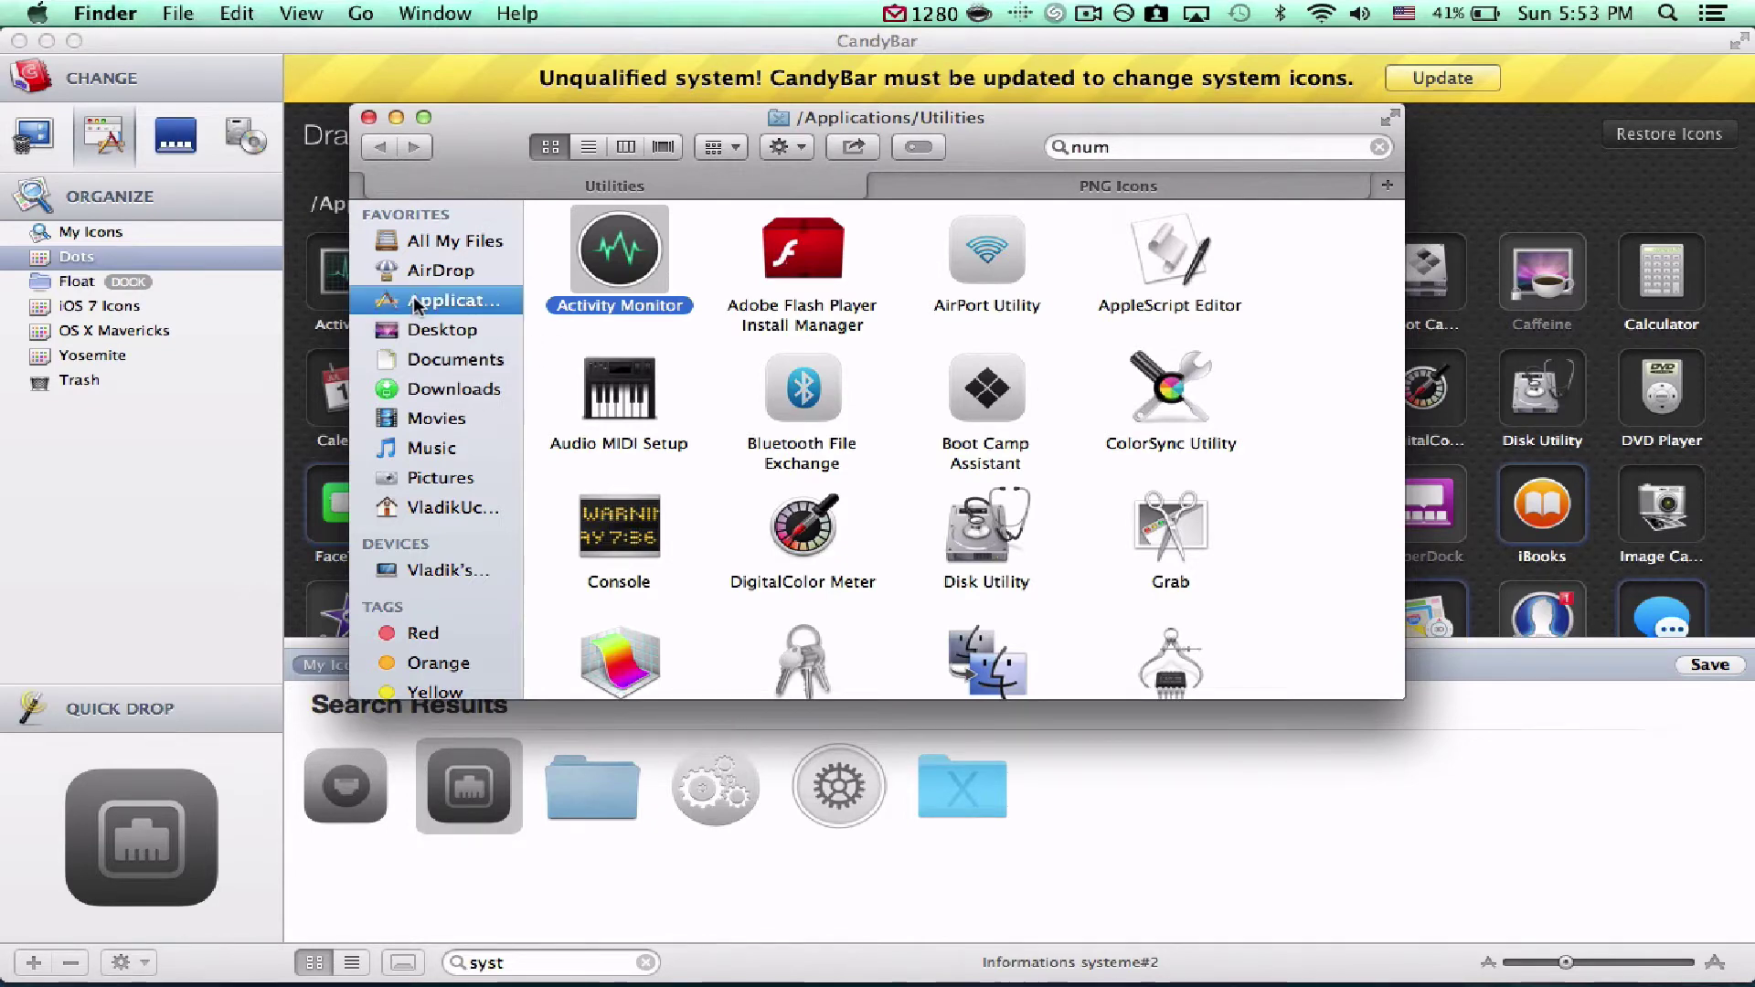
scroll(869, 521, down, 10)
scroll(867, 528, up, 3)
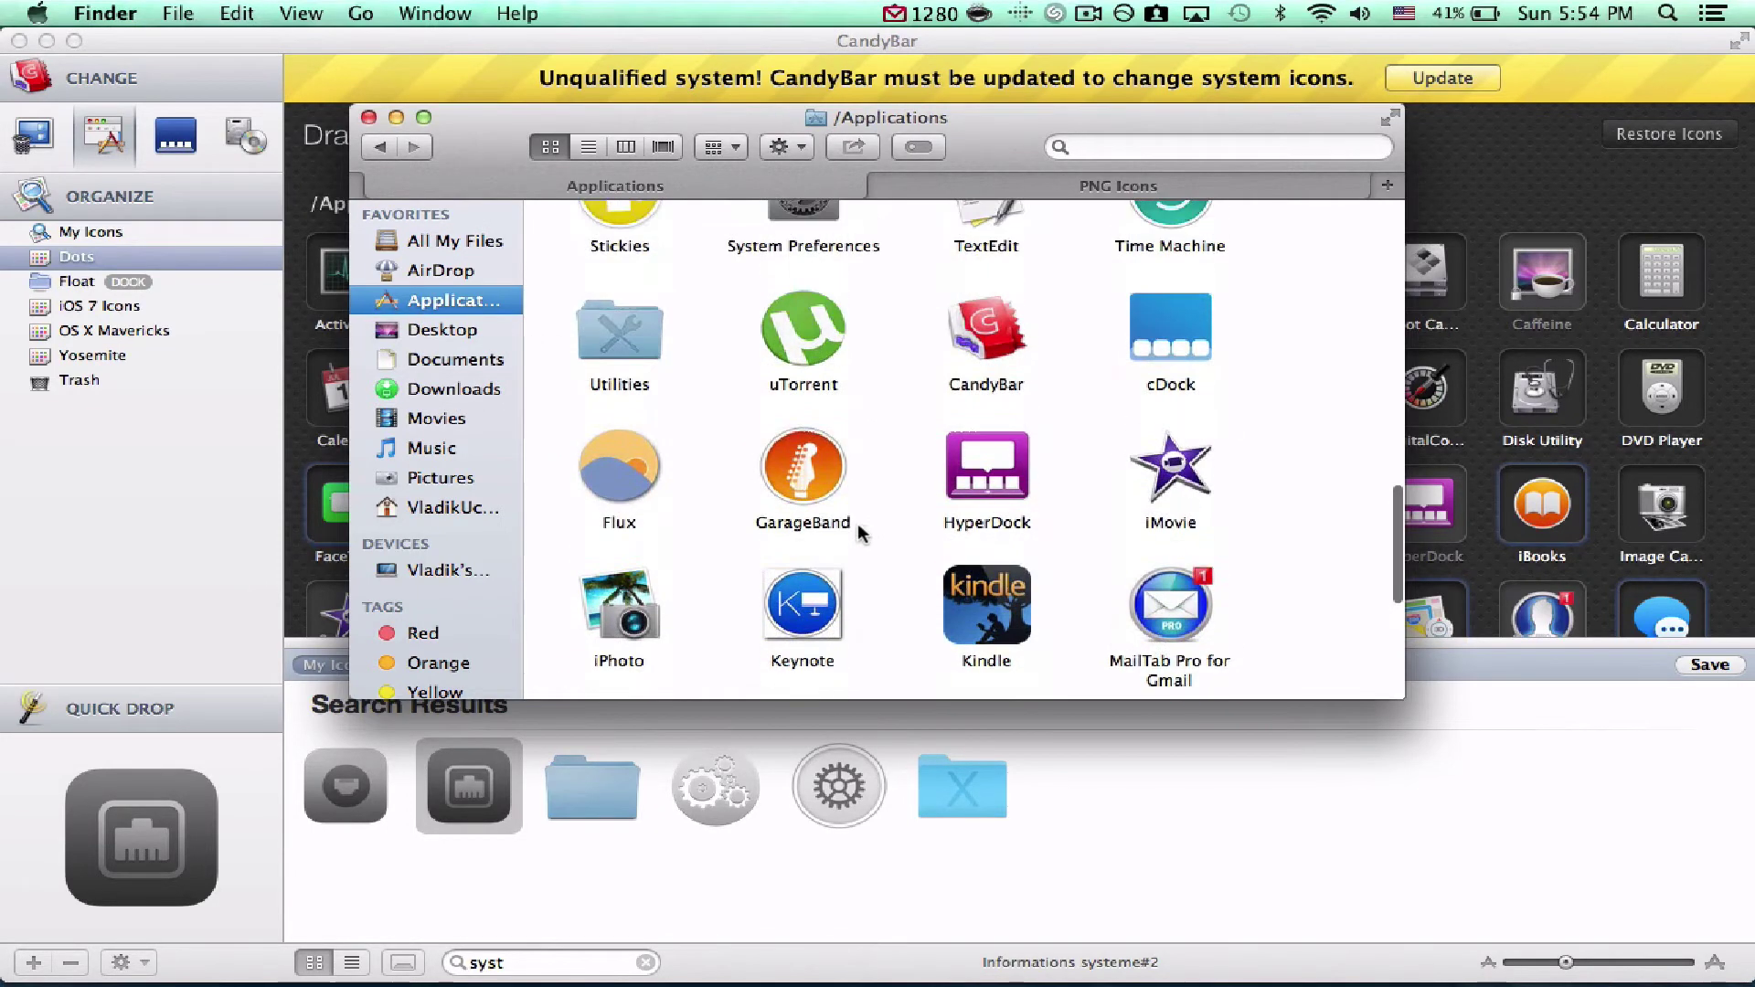
scroll(962, 375, up, 10)
scroll(962, 375, down, 15)
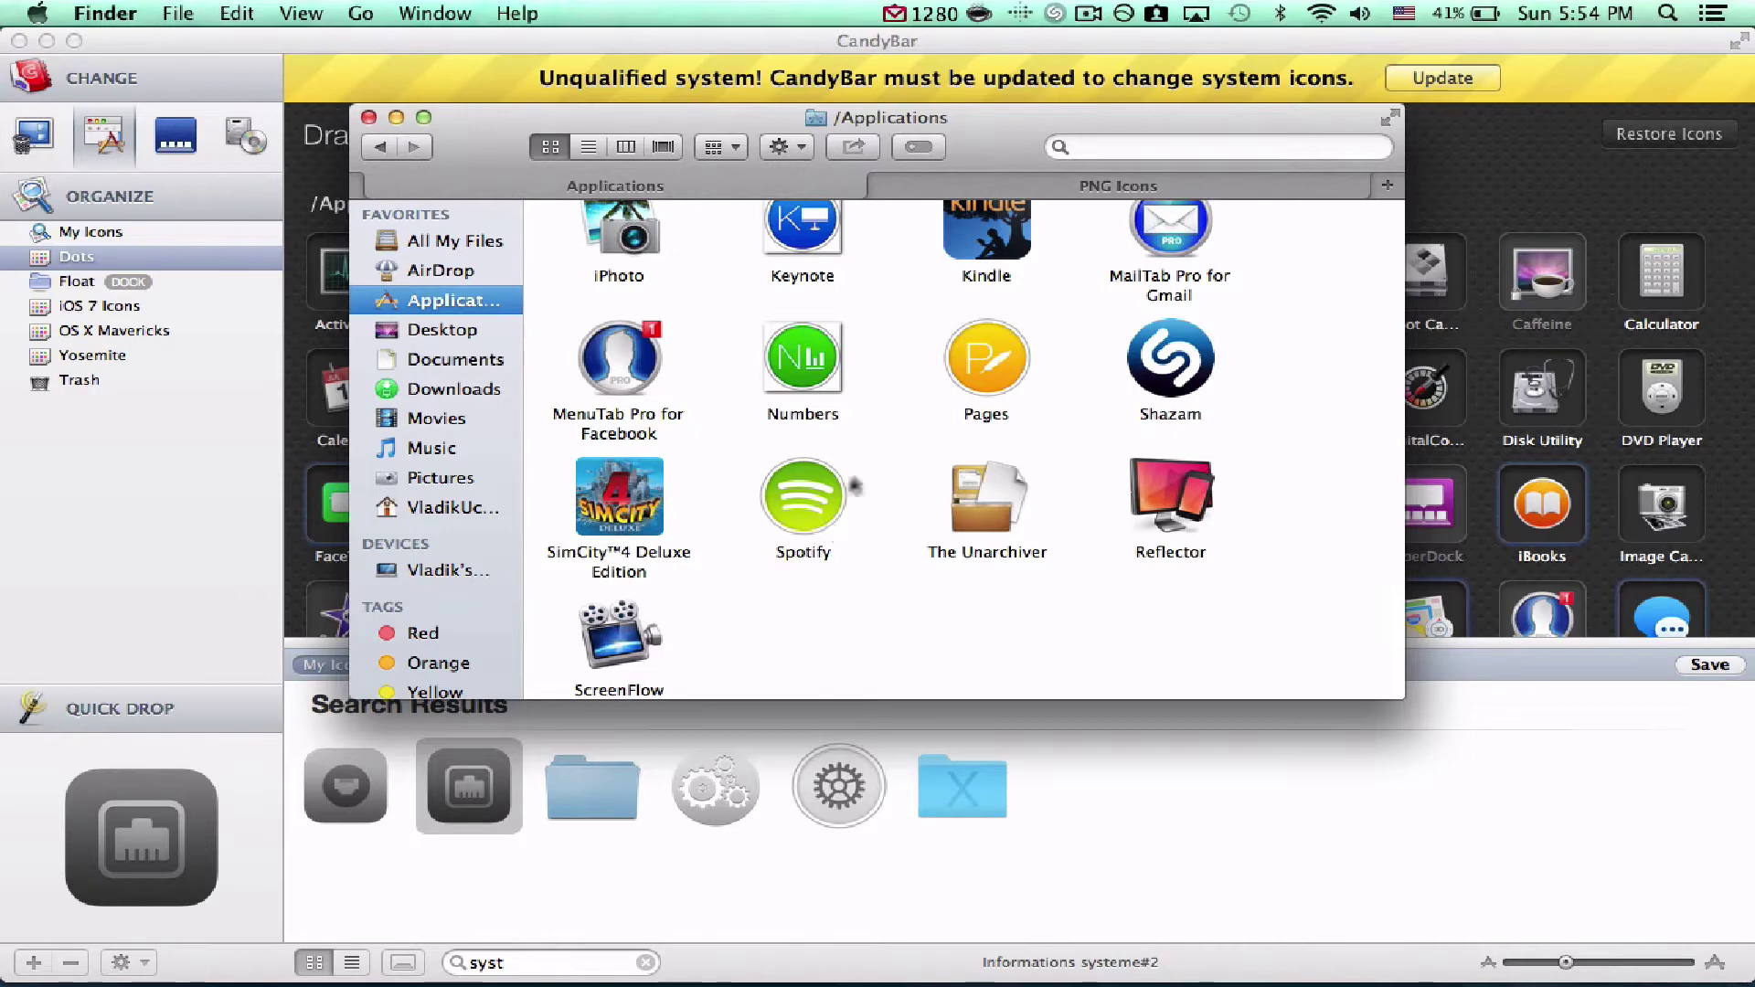
scroll(903, 395, down, 1)
scroll(902, 395, up, 3)
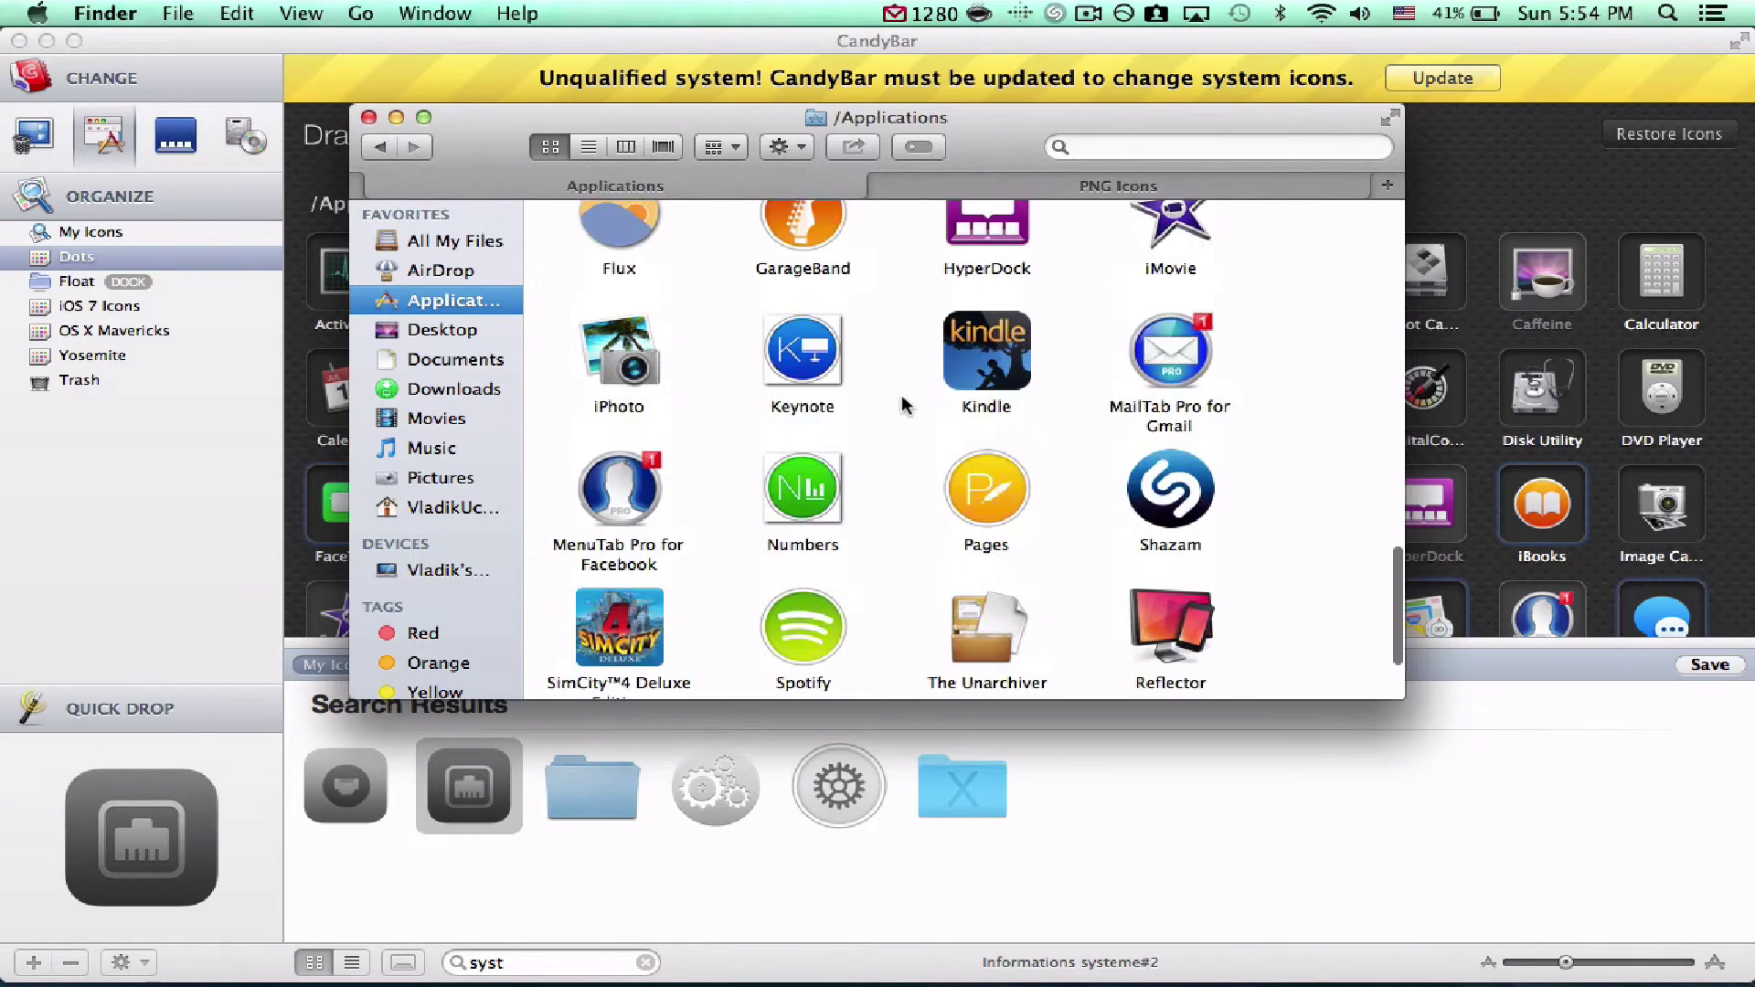
scroll(903, 395, down, 2)
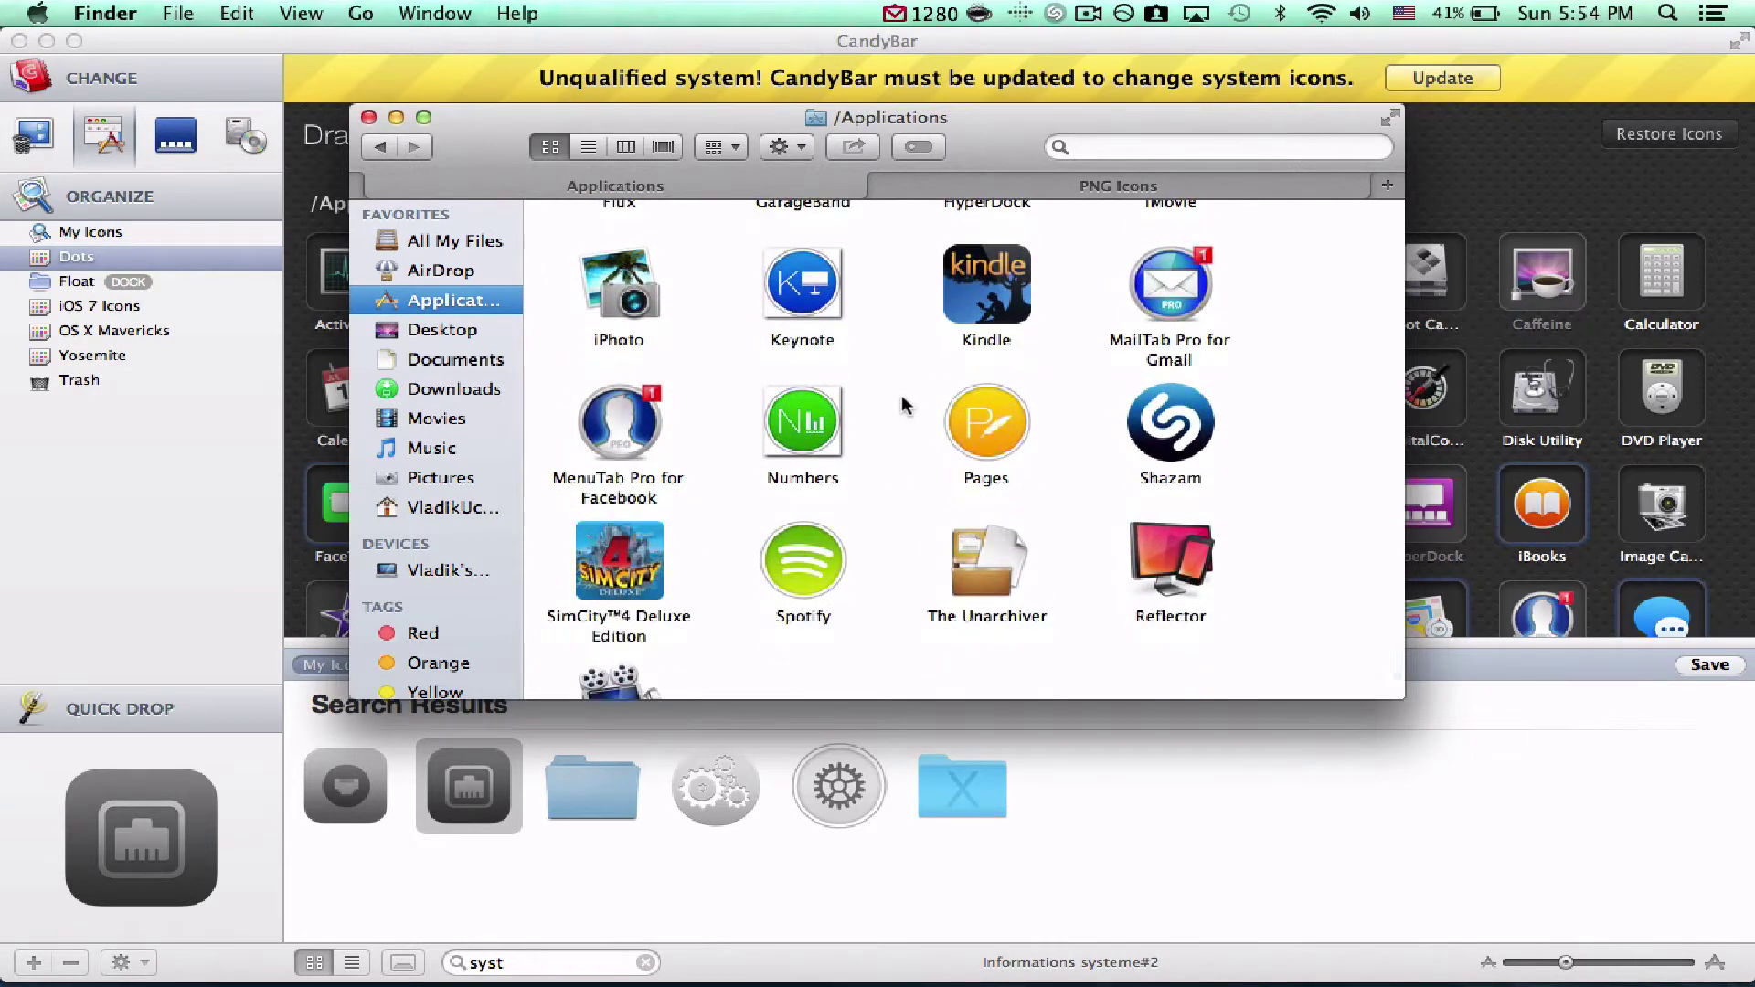
scroll(951, 373, up, 2)
scroll(951, 375, up, 3)
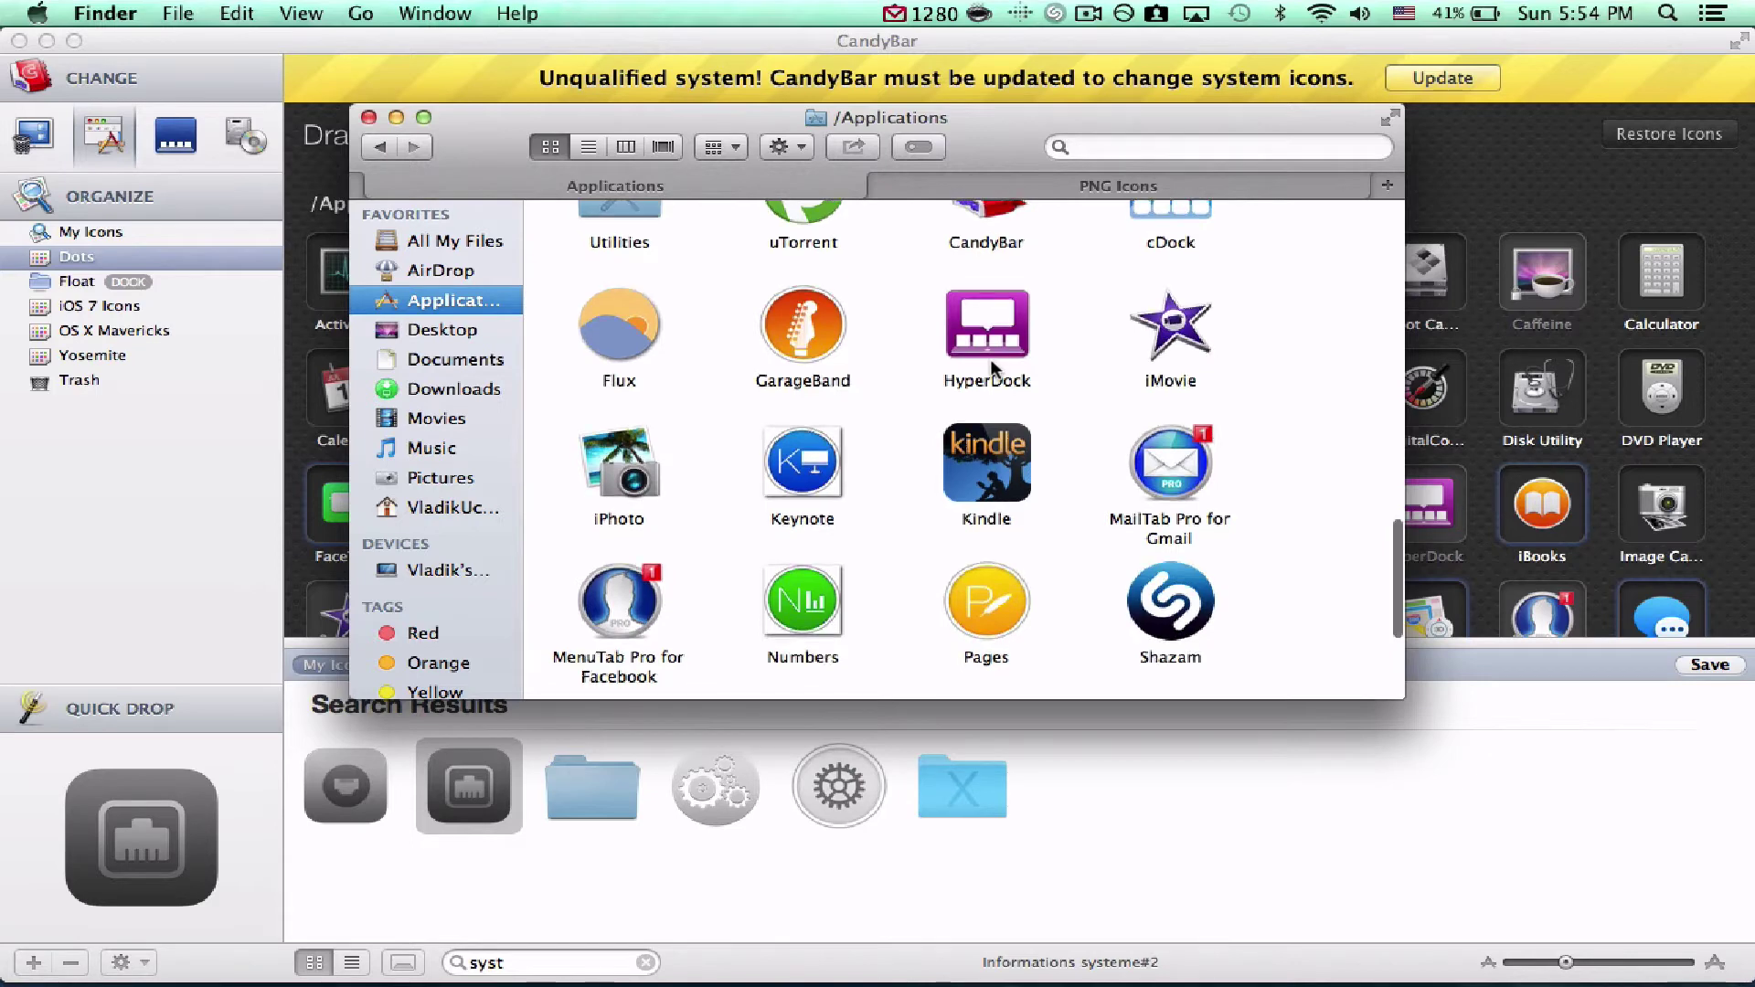
scroll(990, 358, up, 4)
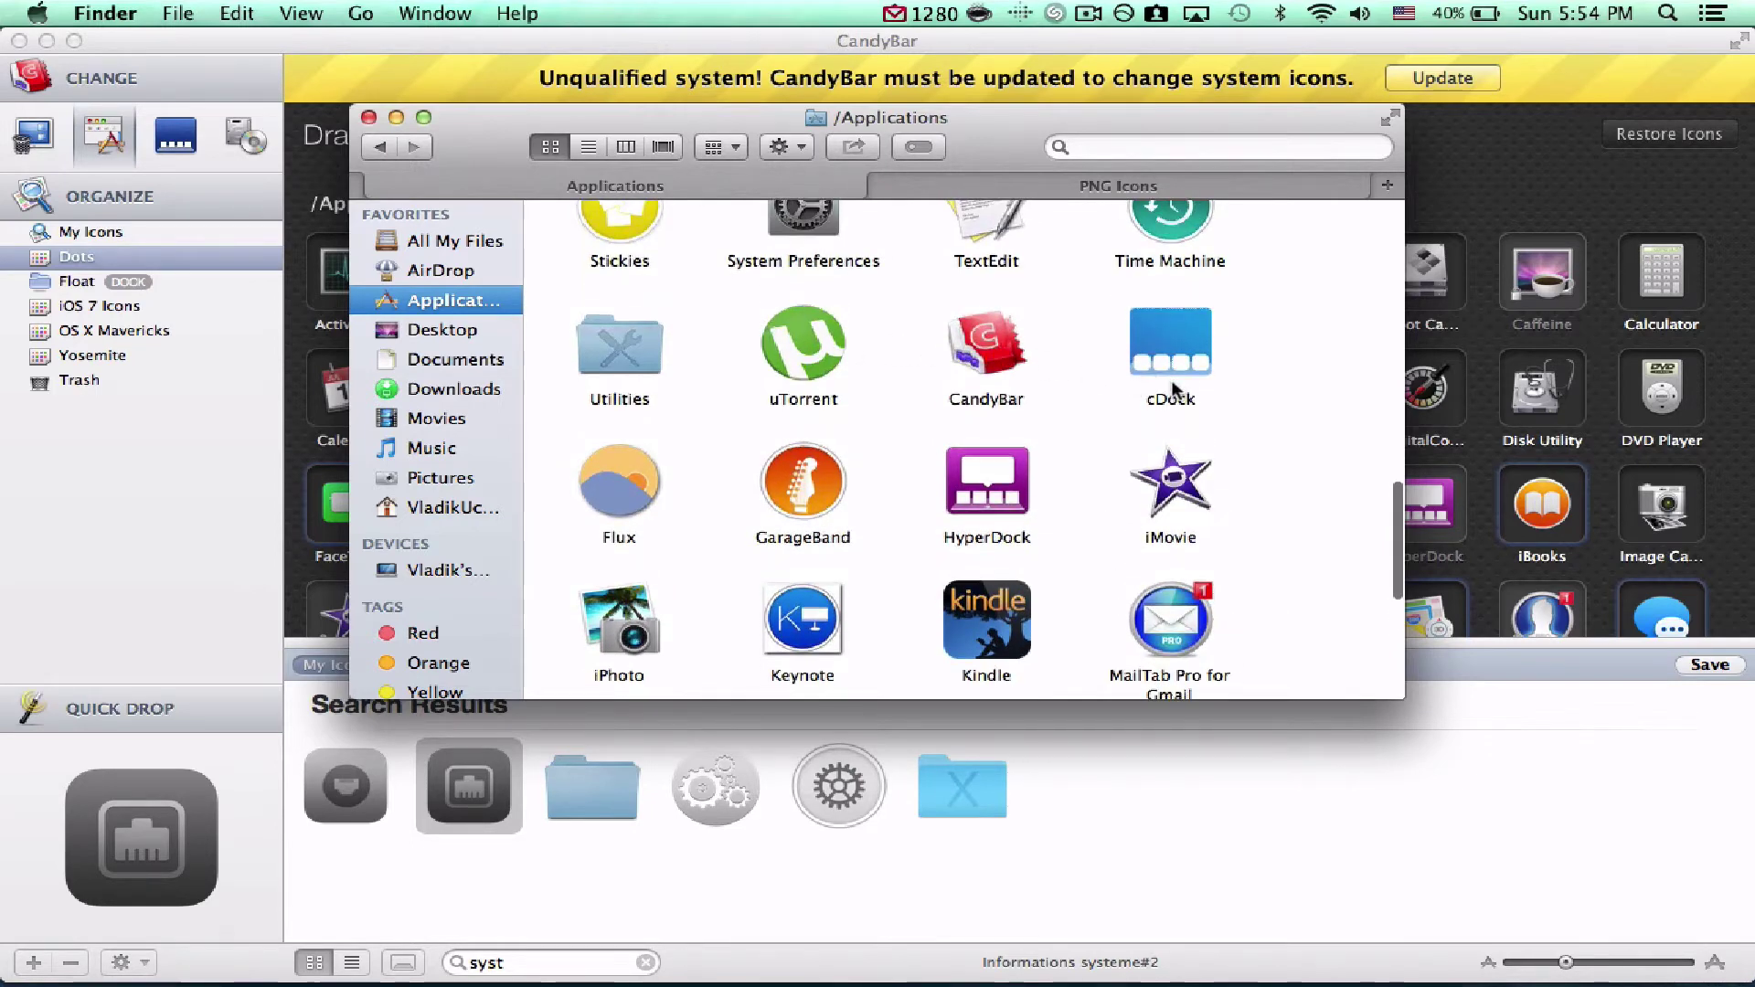
scroll(1175, 389, down, 10)
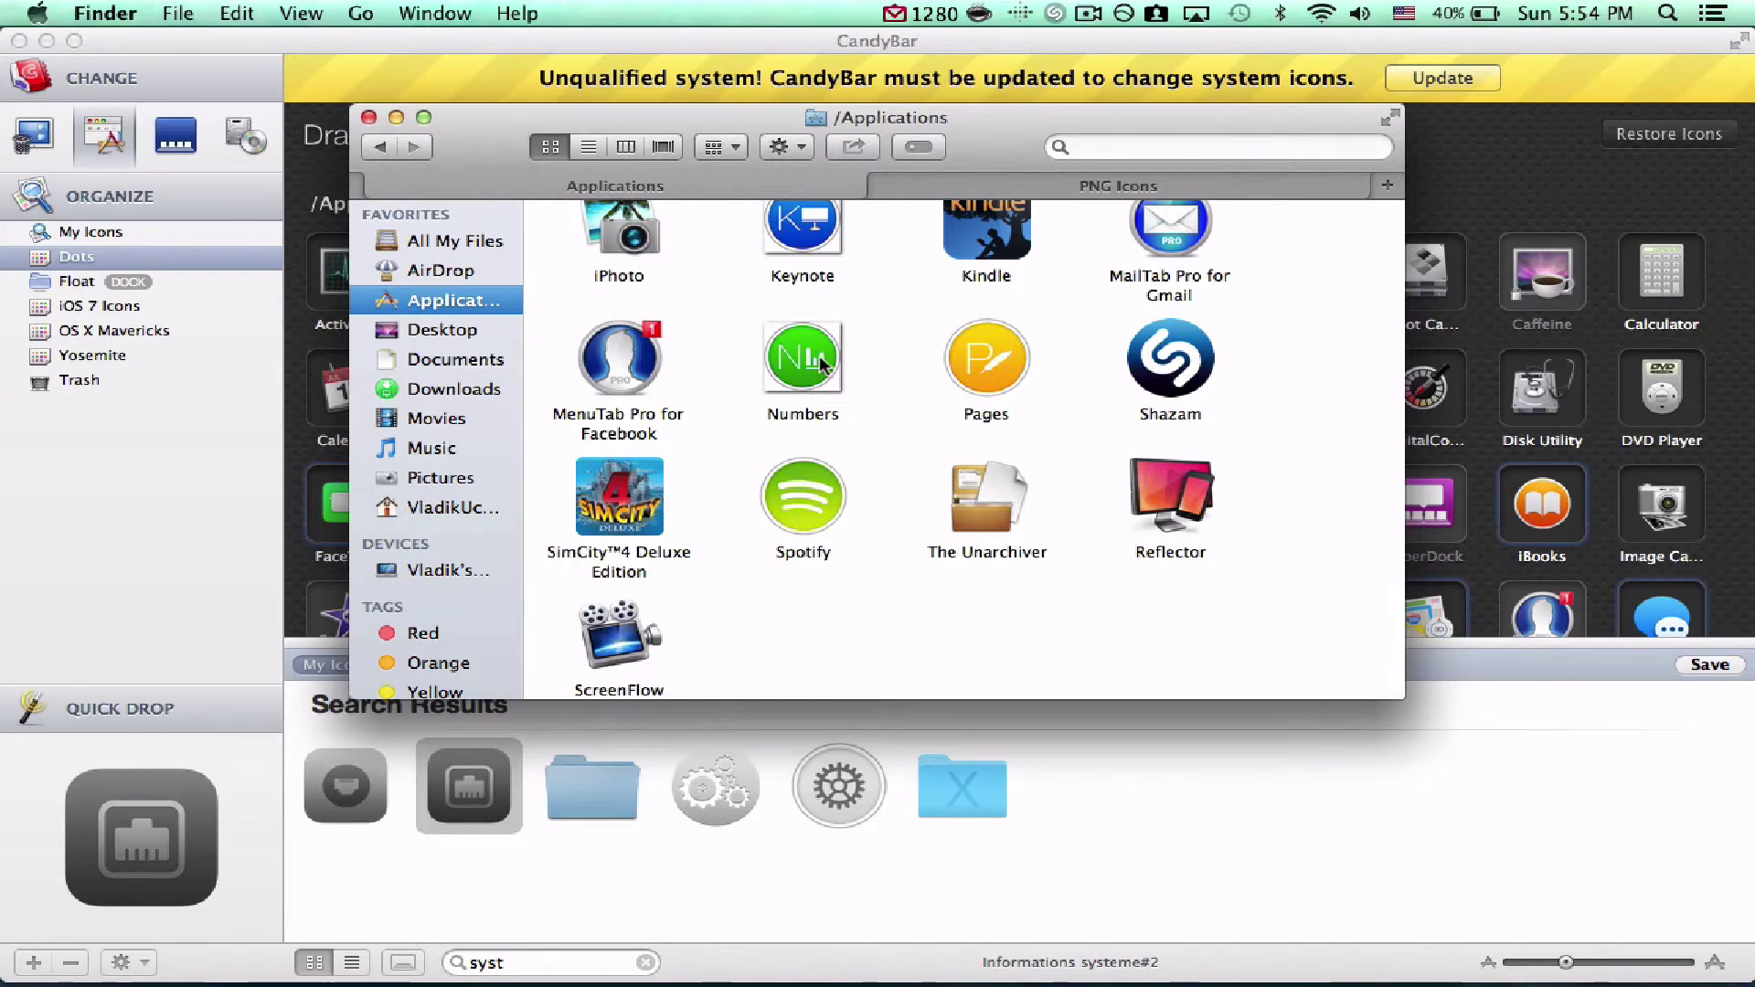
scroll(821, 361, up, 5)
scroll(821, 361, down, 1)
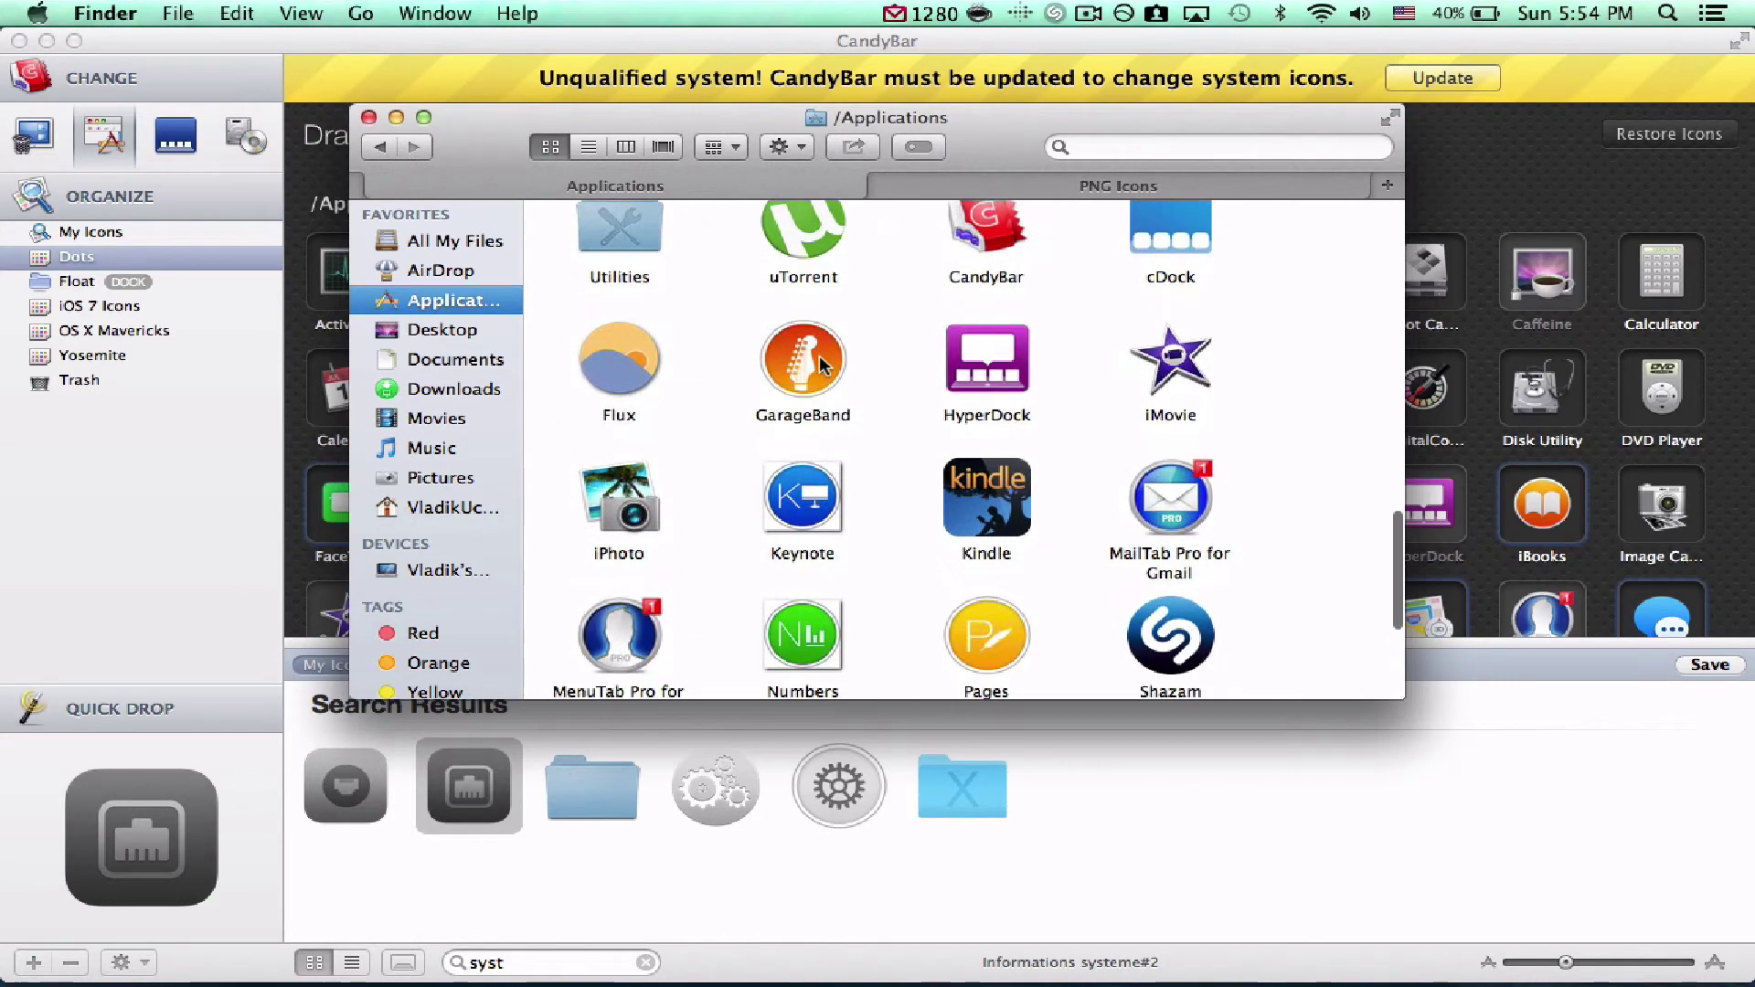
scroll(923, 294, up, 10)
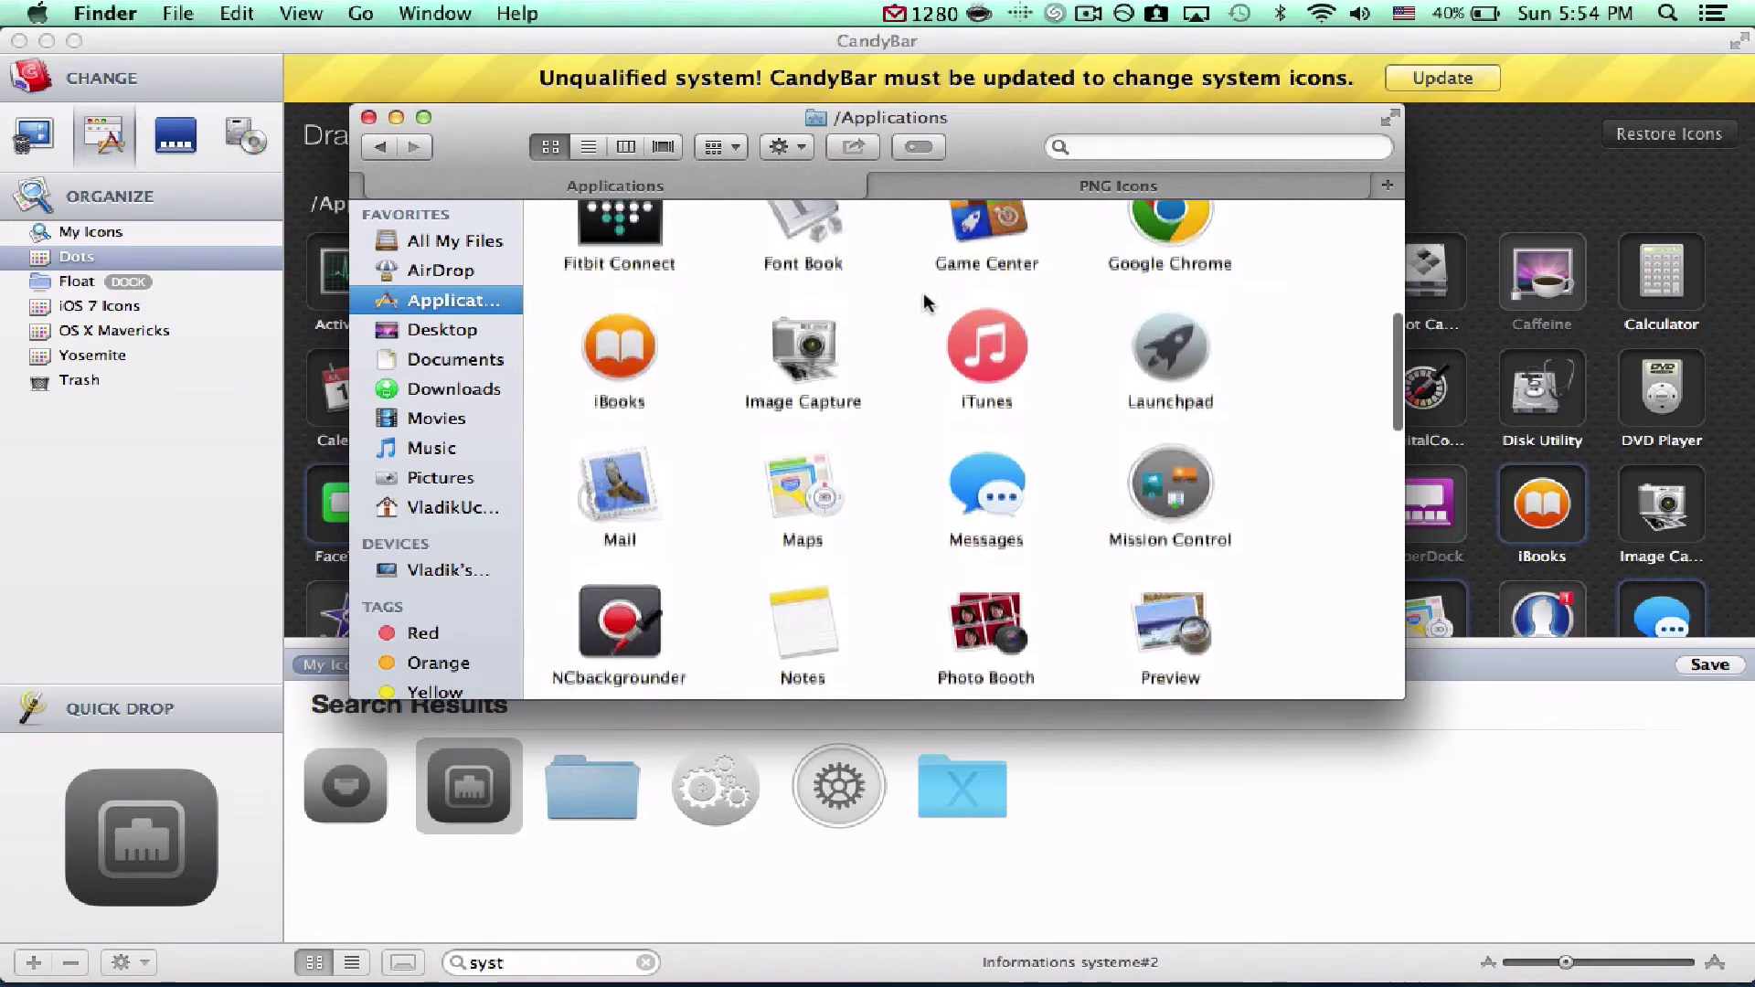
scroll(923, 292, up, 5)
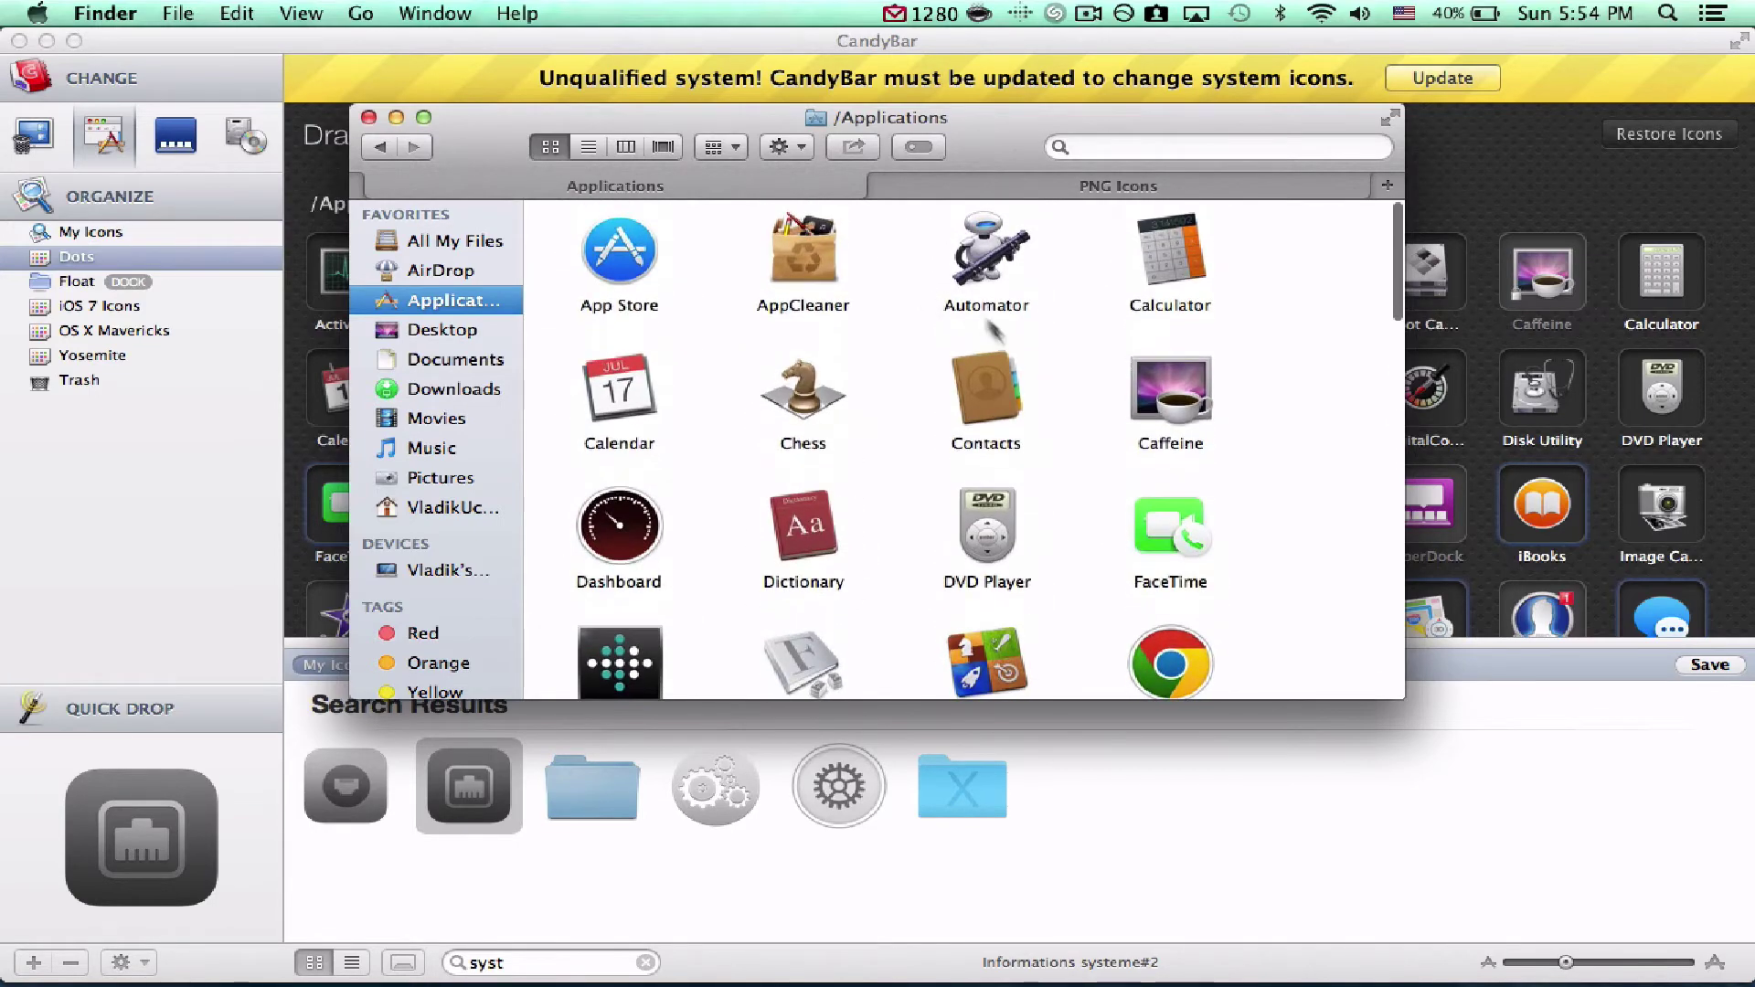
scroll(928, 421, down, 3)
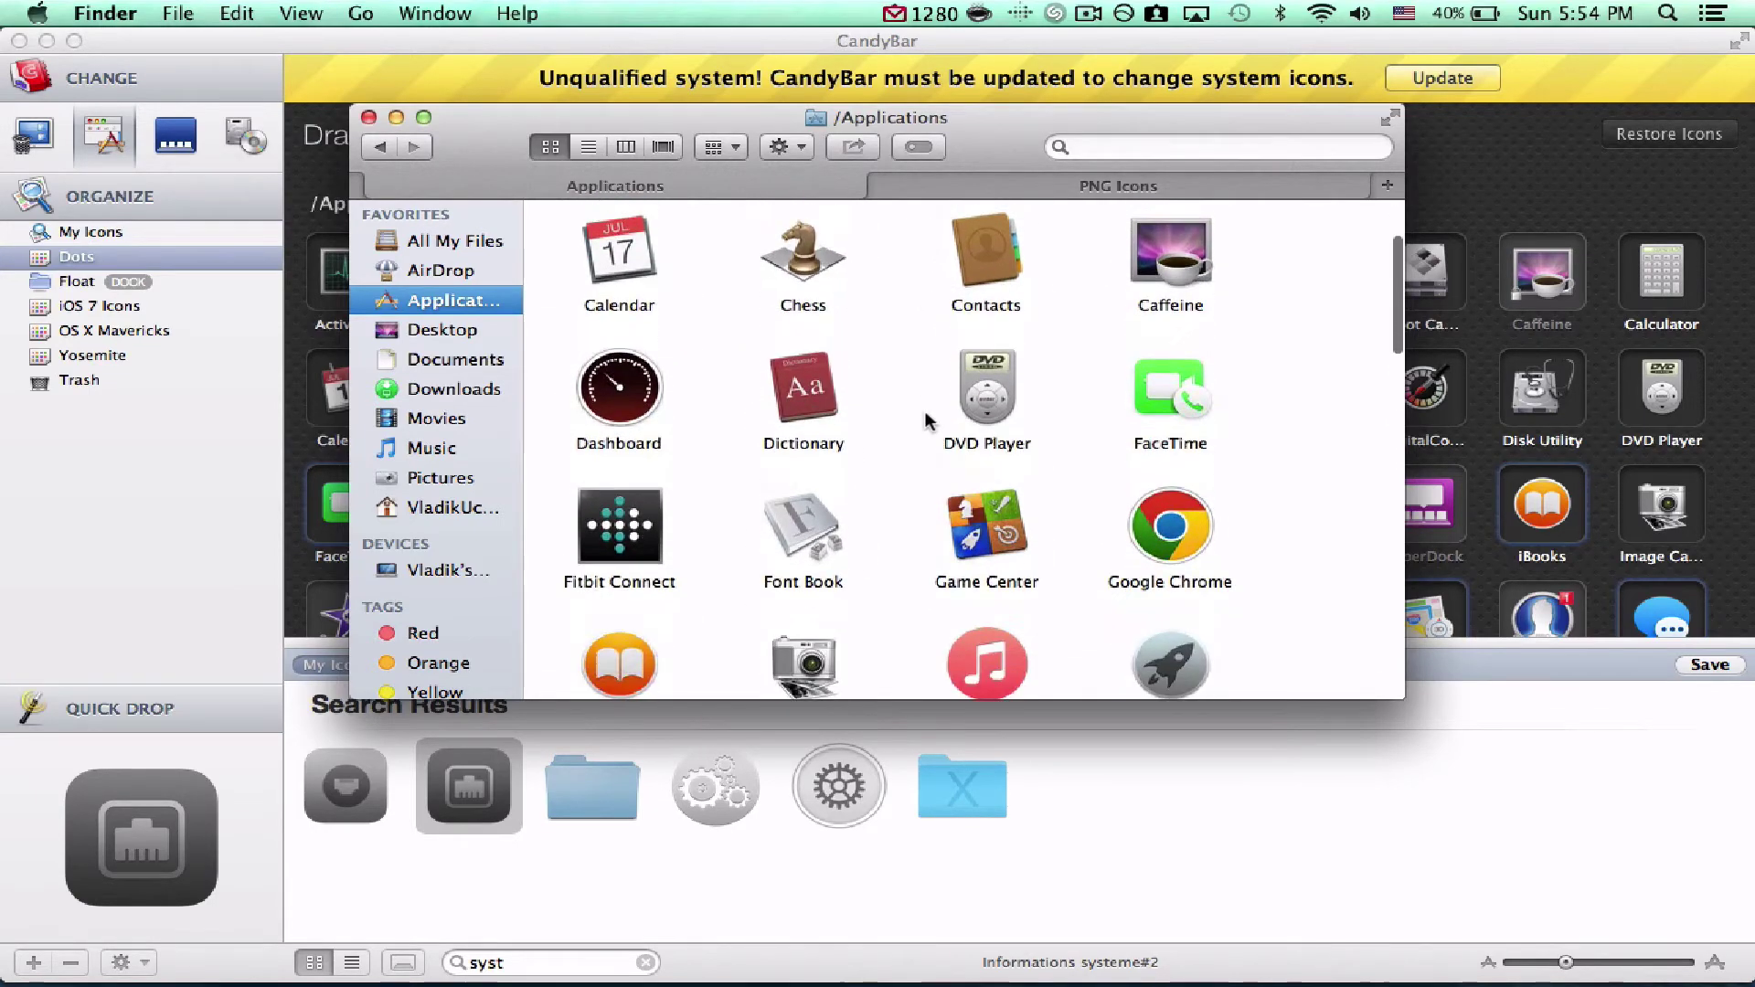
click(802, 384)
key(space)
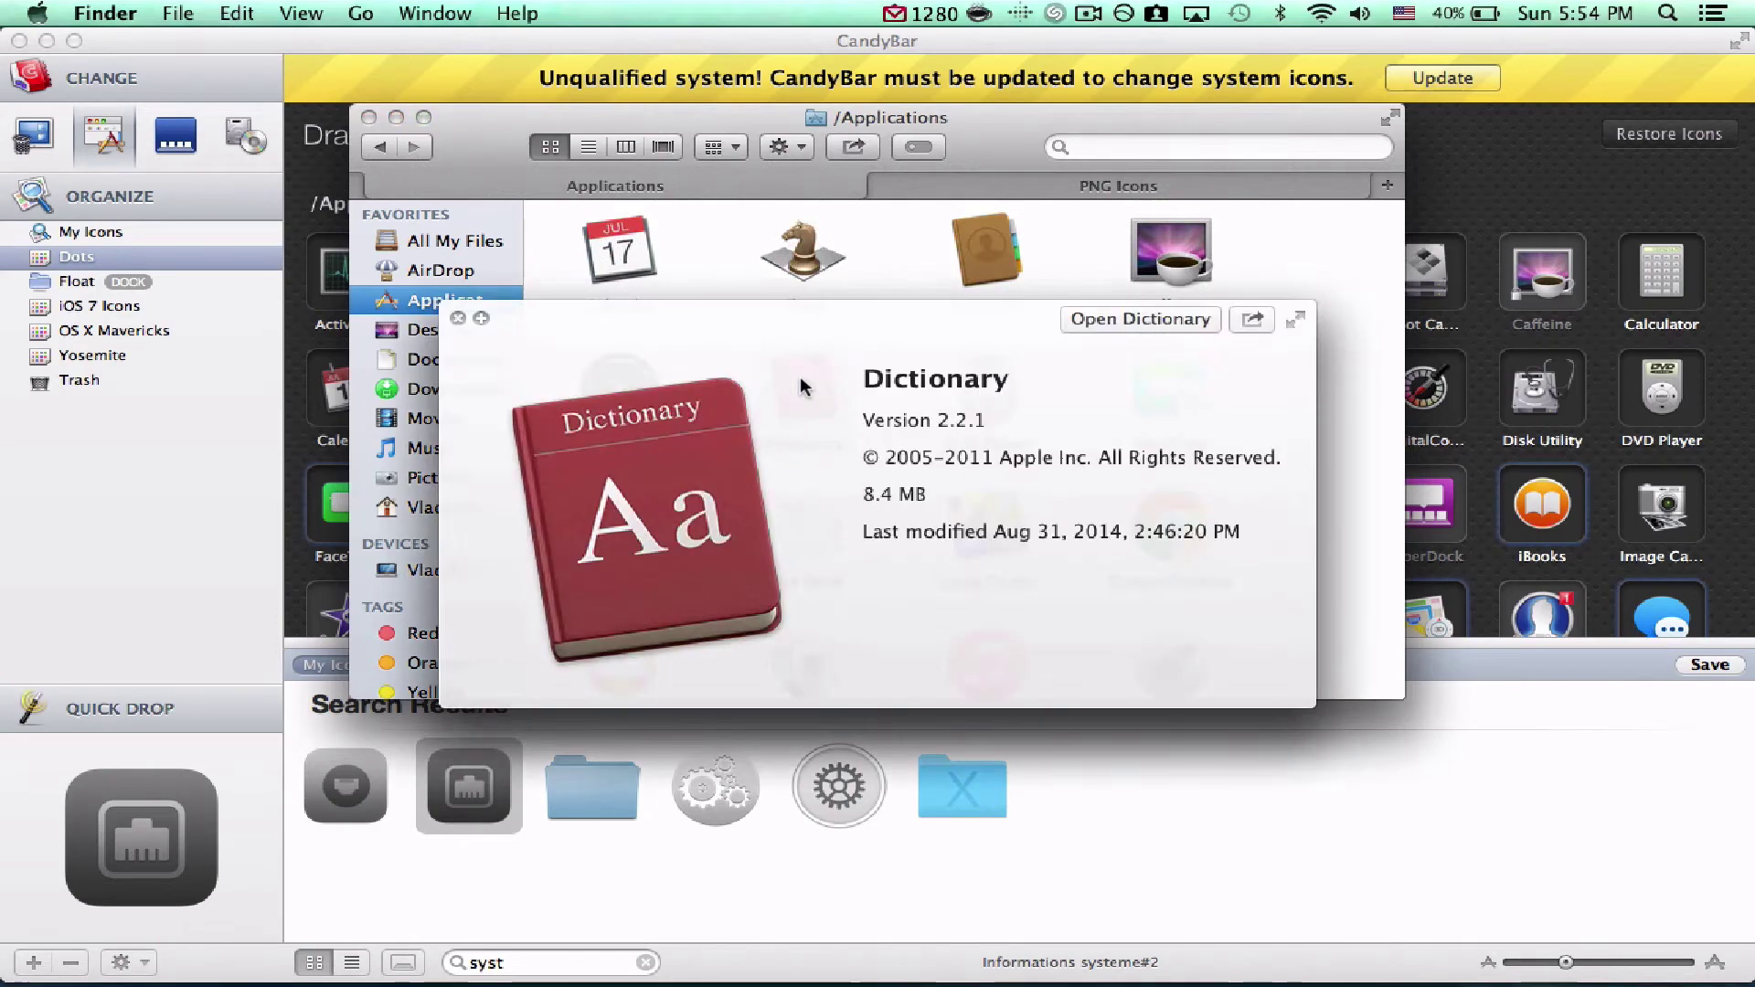
key(space)
mouse_move(498, 983)
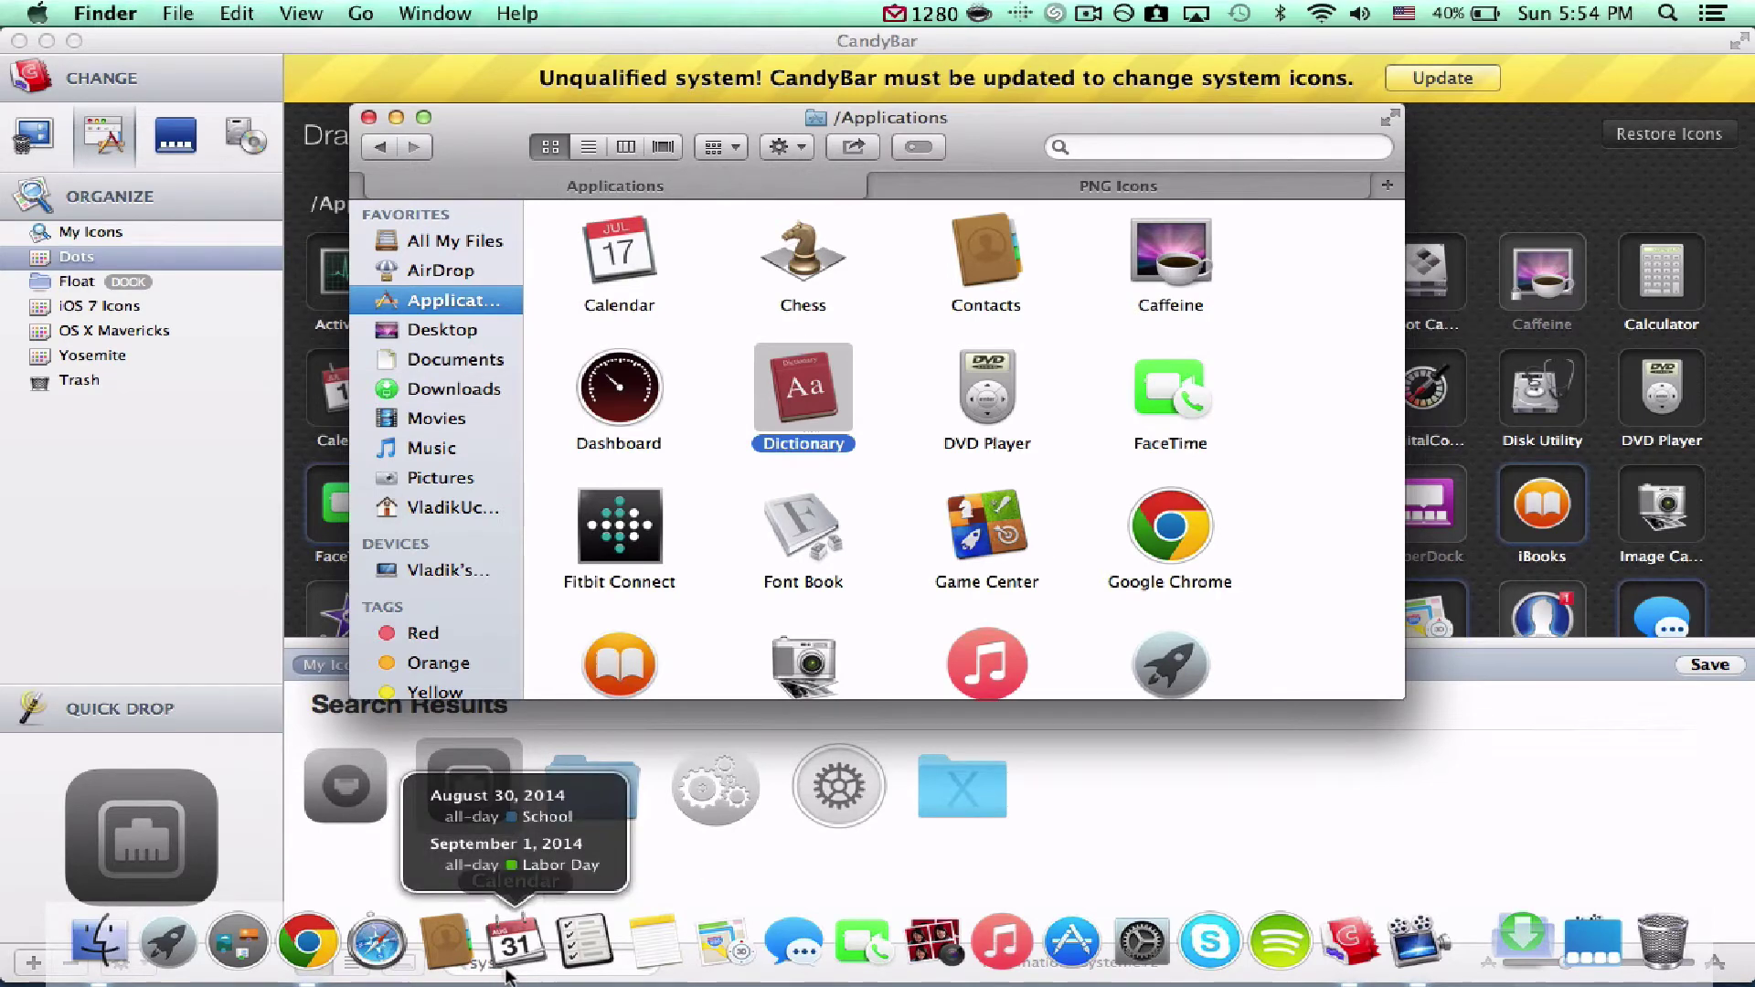
scroll(905, 392, up, 2)
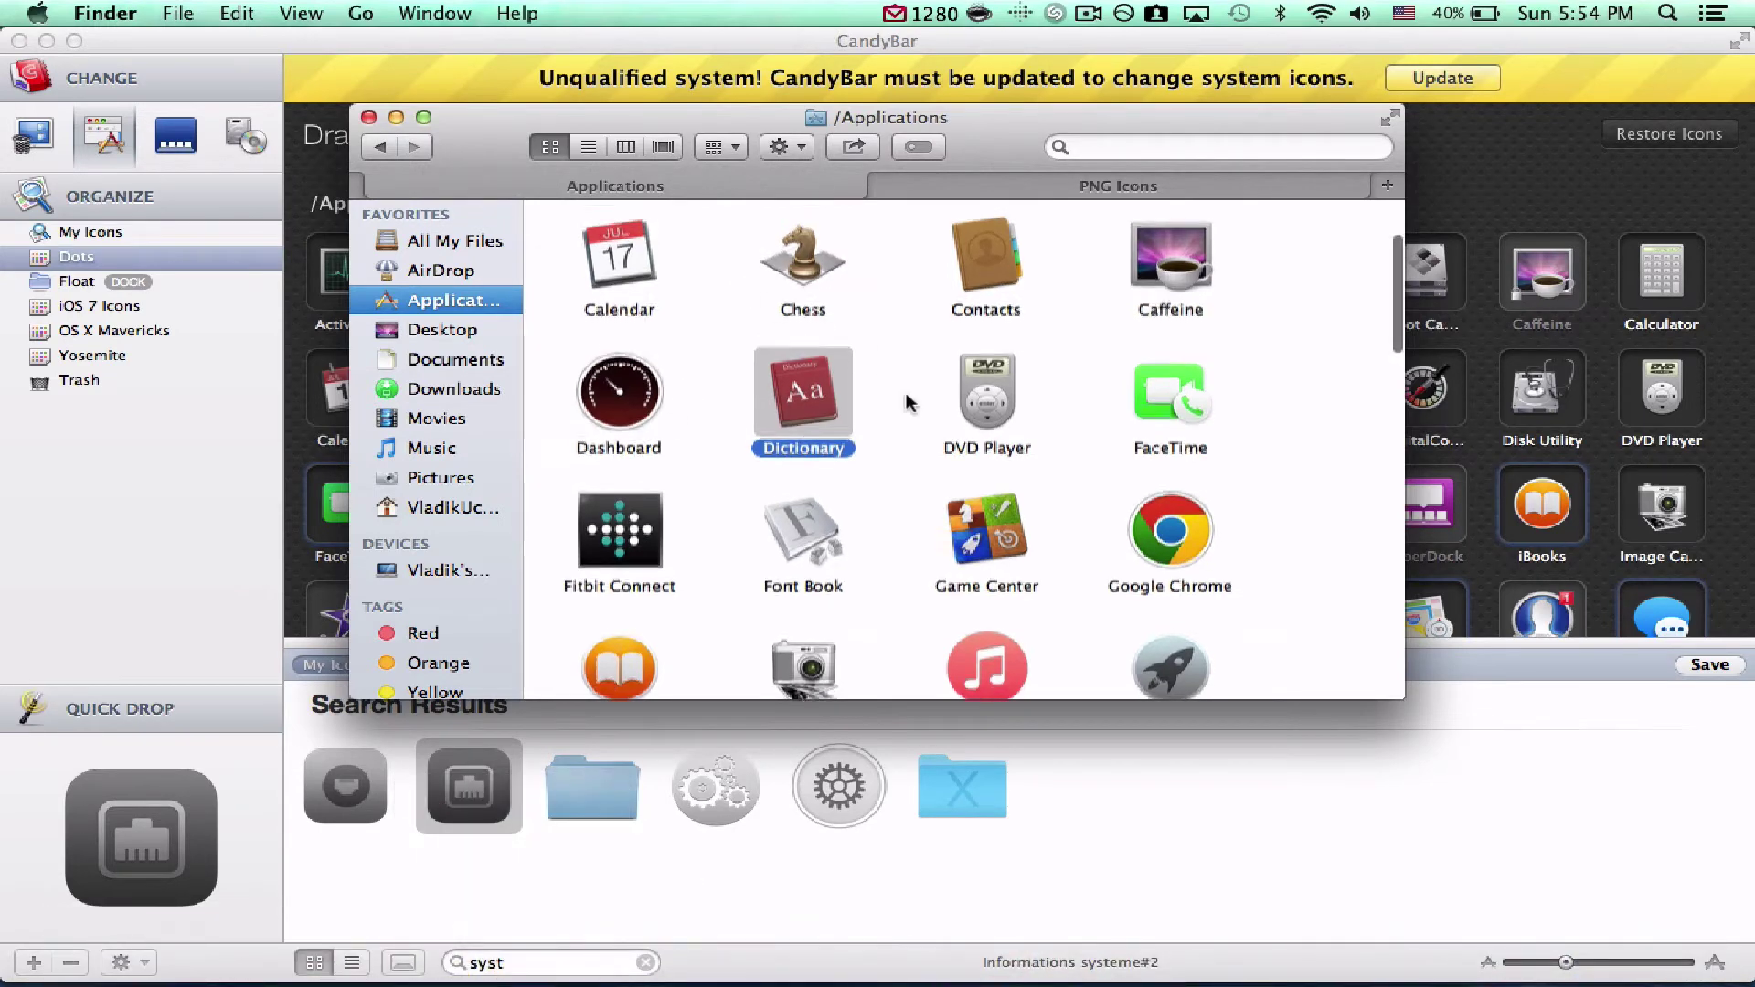
scroll(903, 392, up, 3)
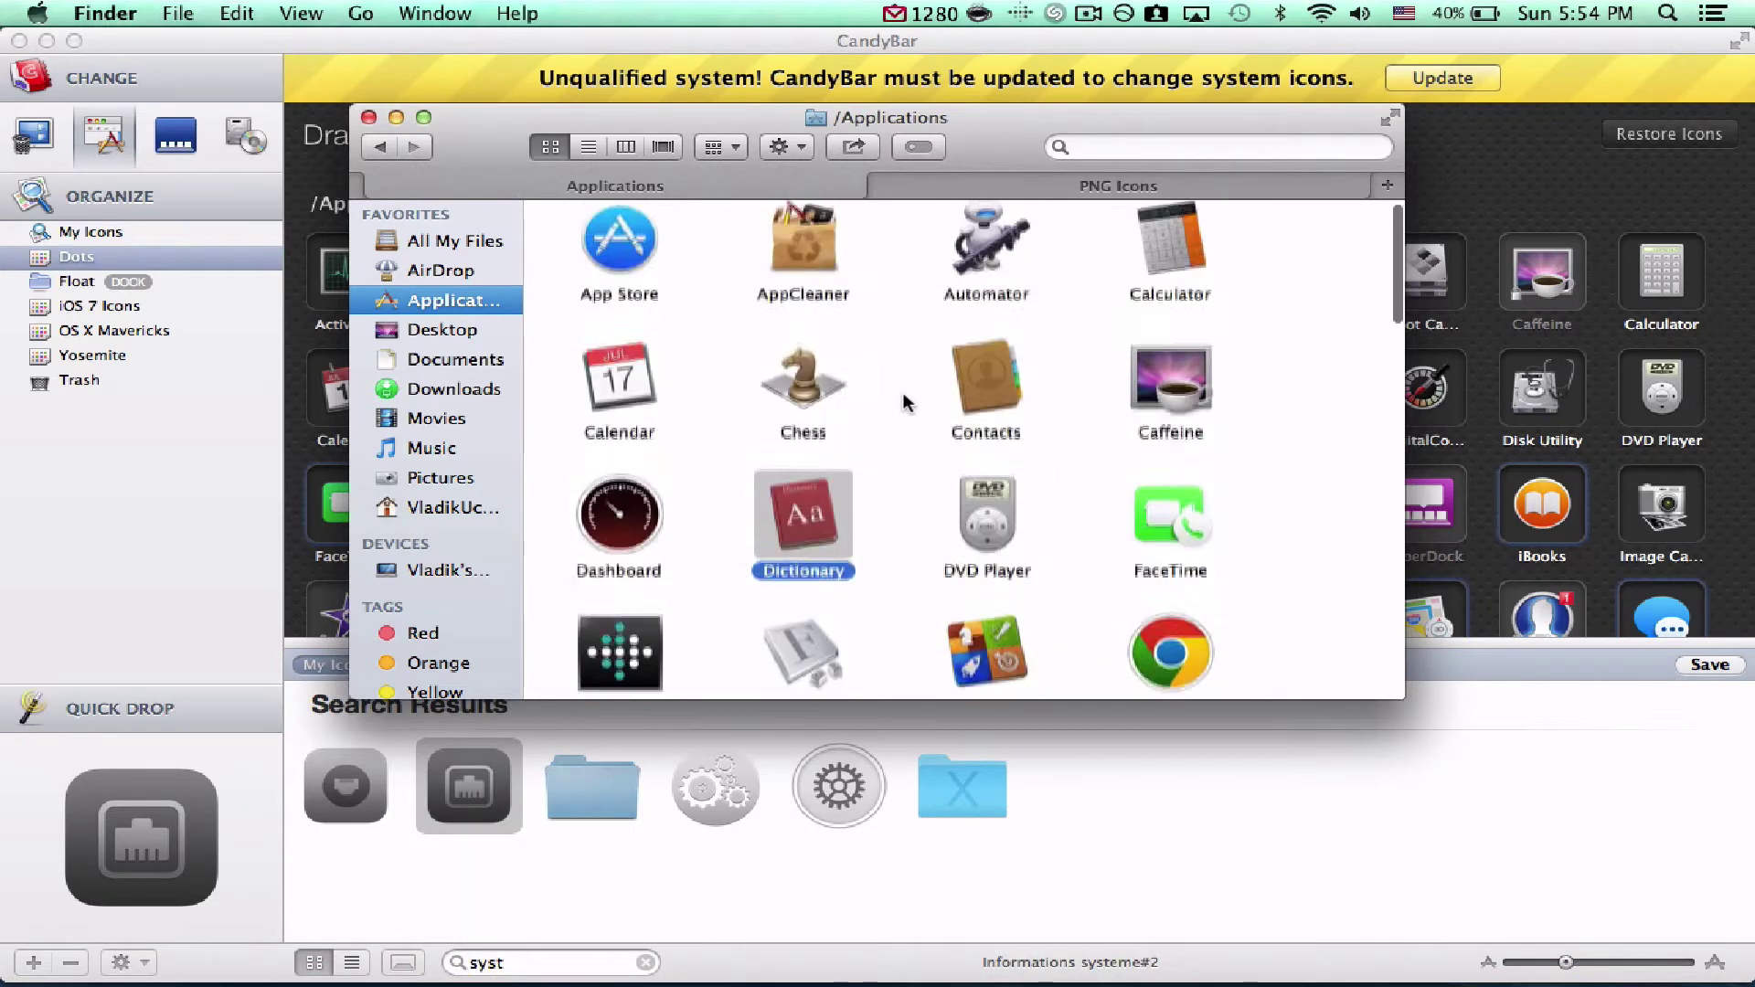
click(605, 402)
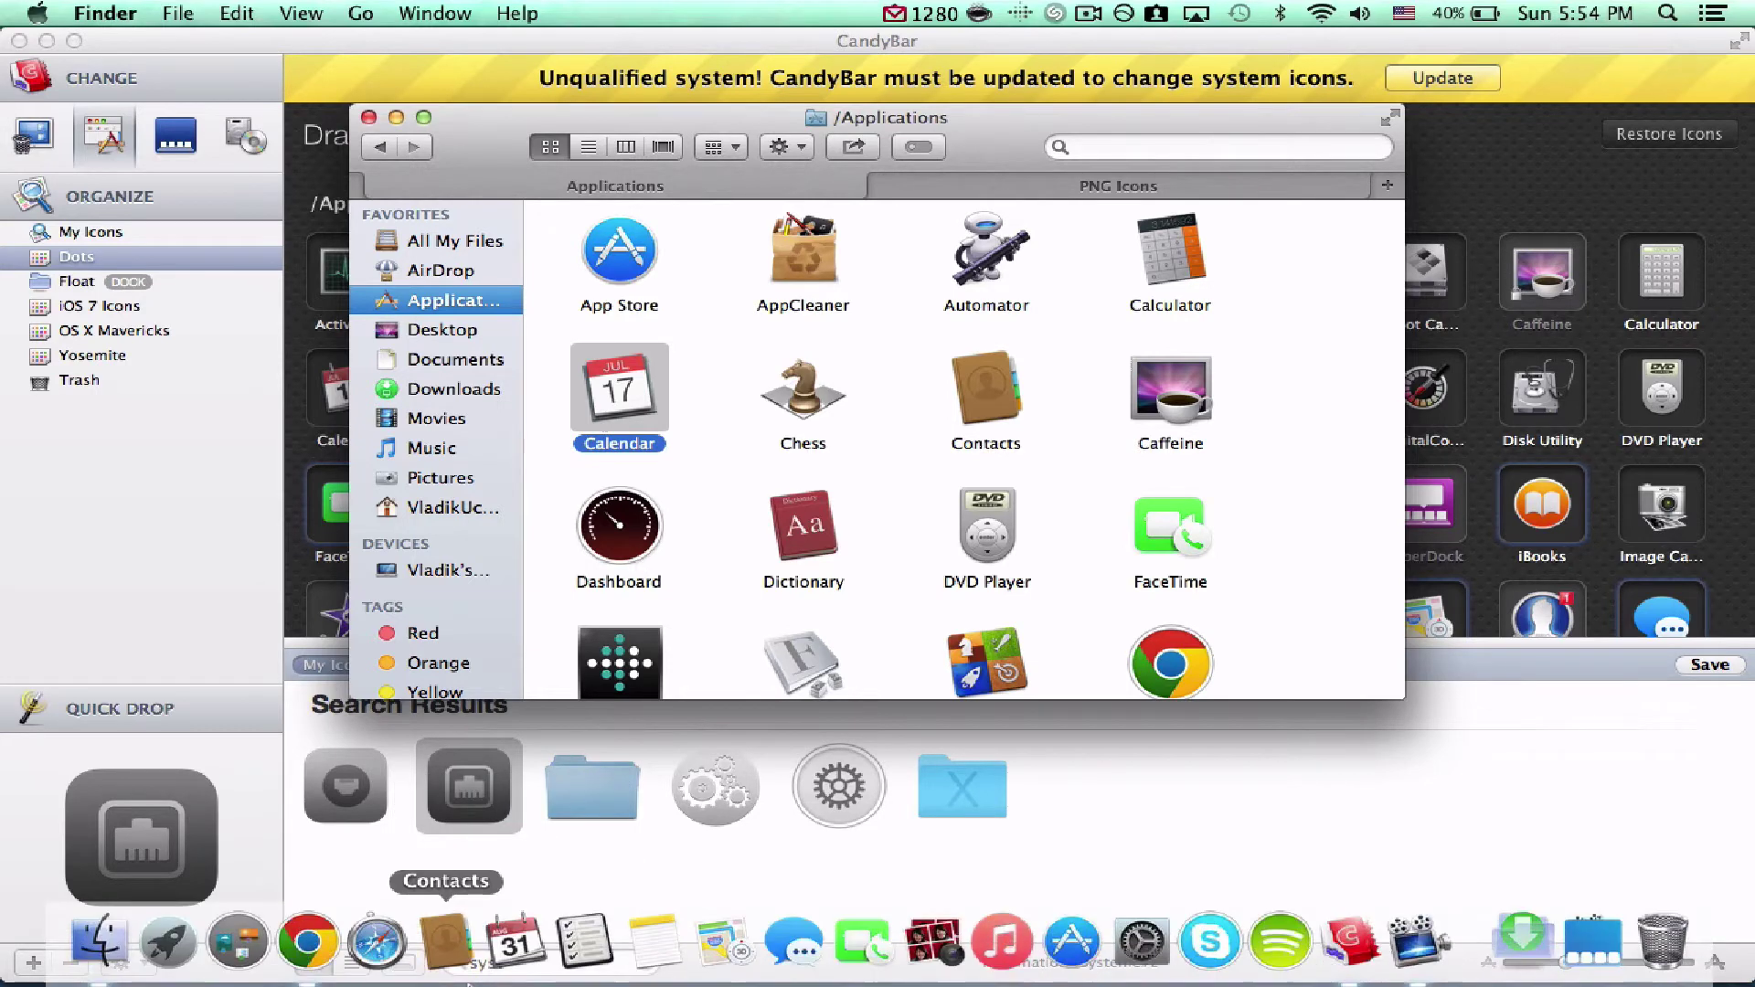
click(521, 951)
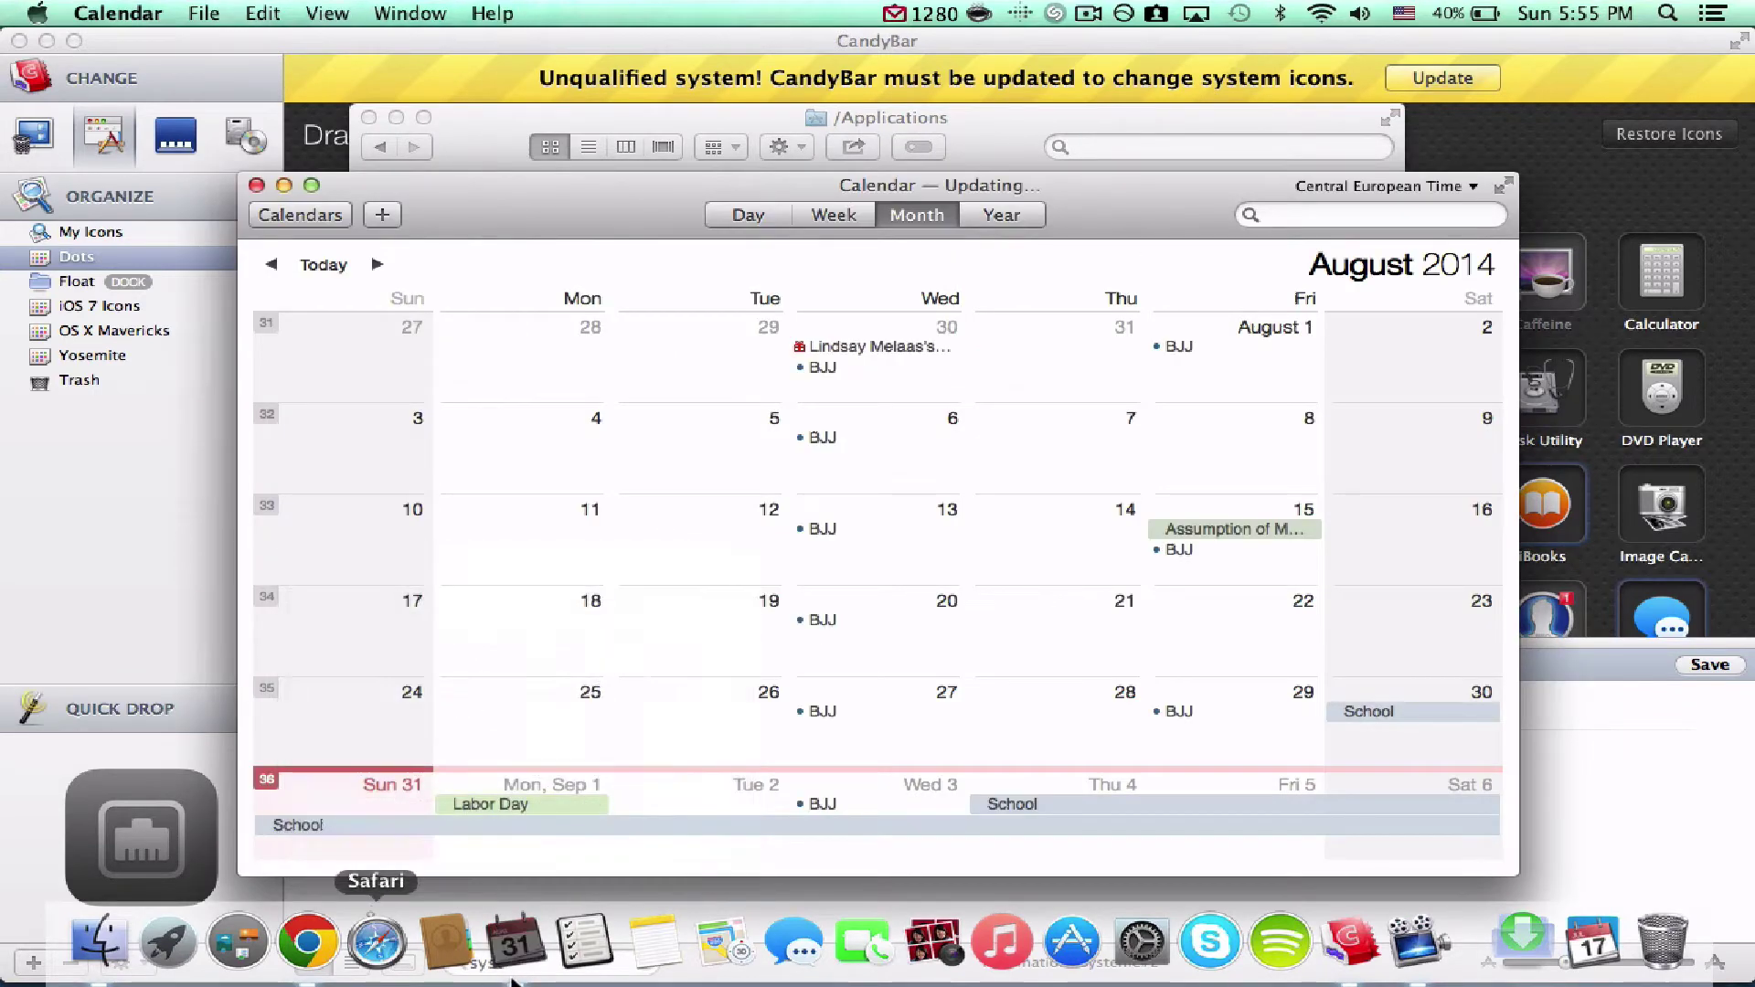
right_click(513, 976)
click(531, 868)
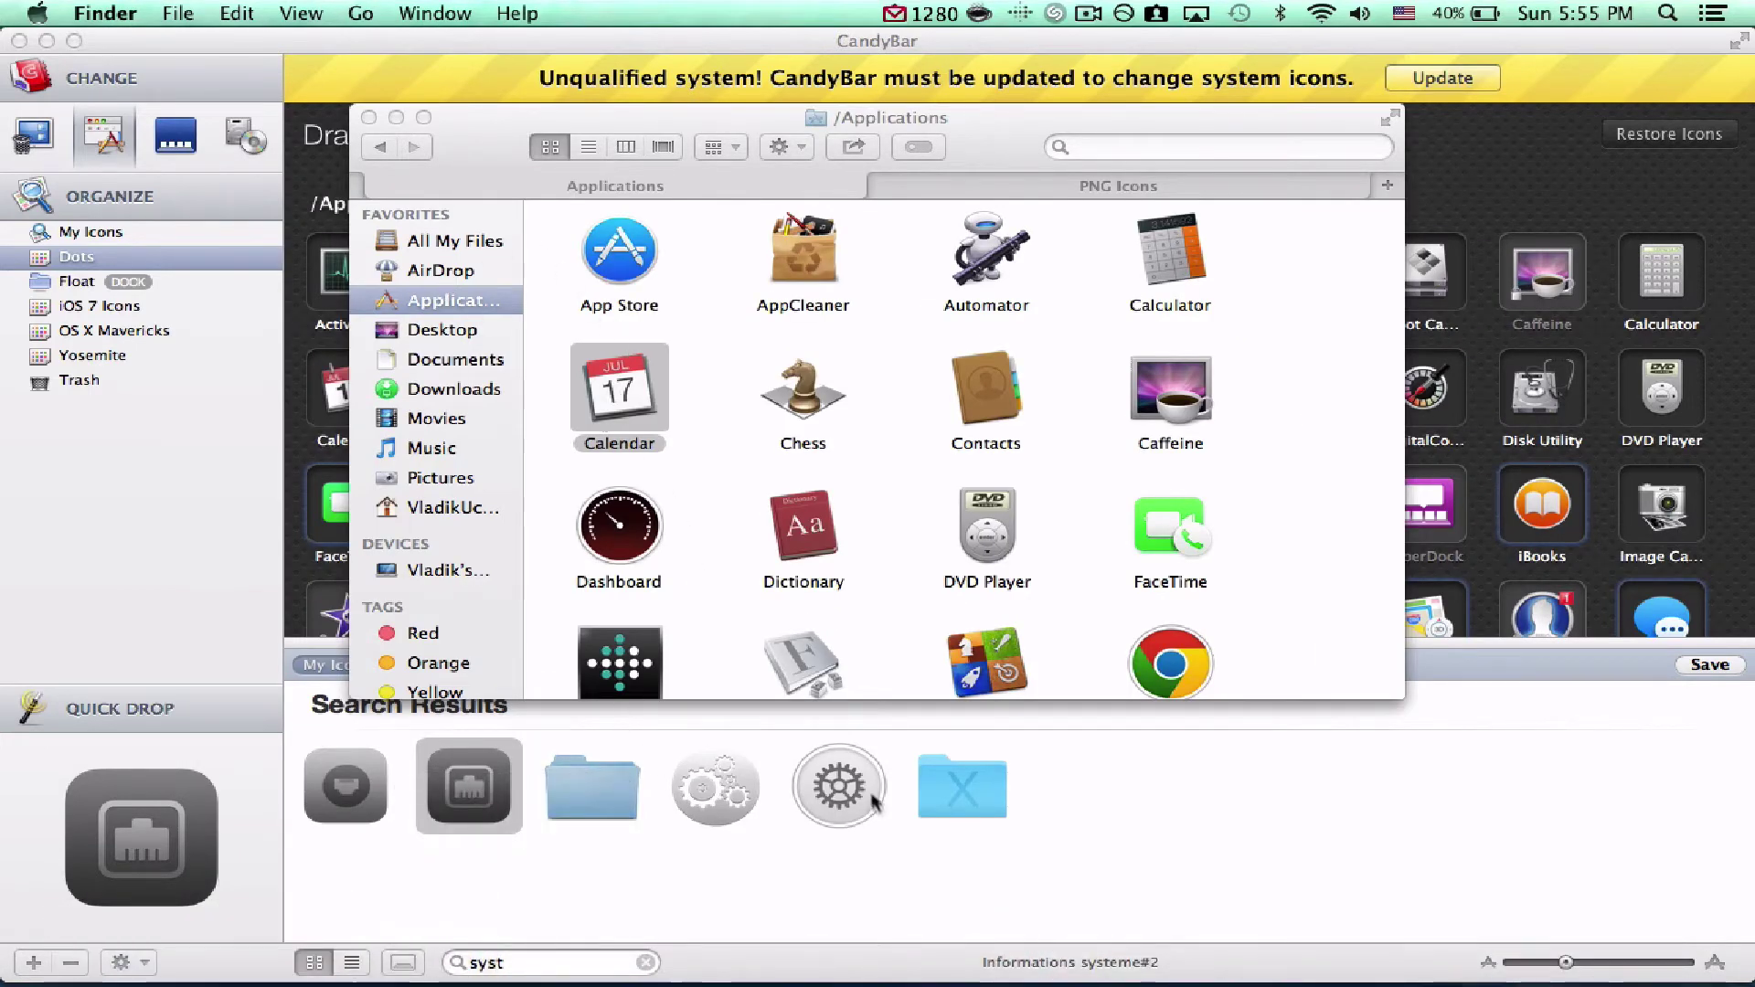
In CandyBar, search 'cala' and copy the calendar icon from the Yosemite collection.
click(712, 868)
click(645, 963)
text(cala)
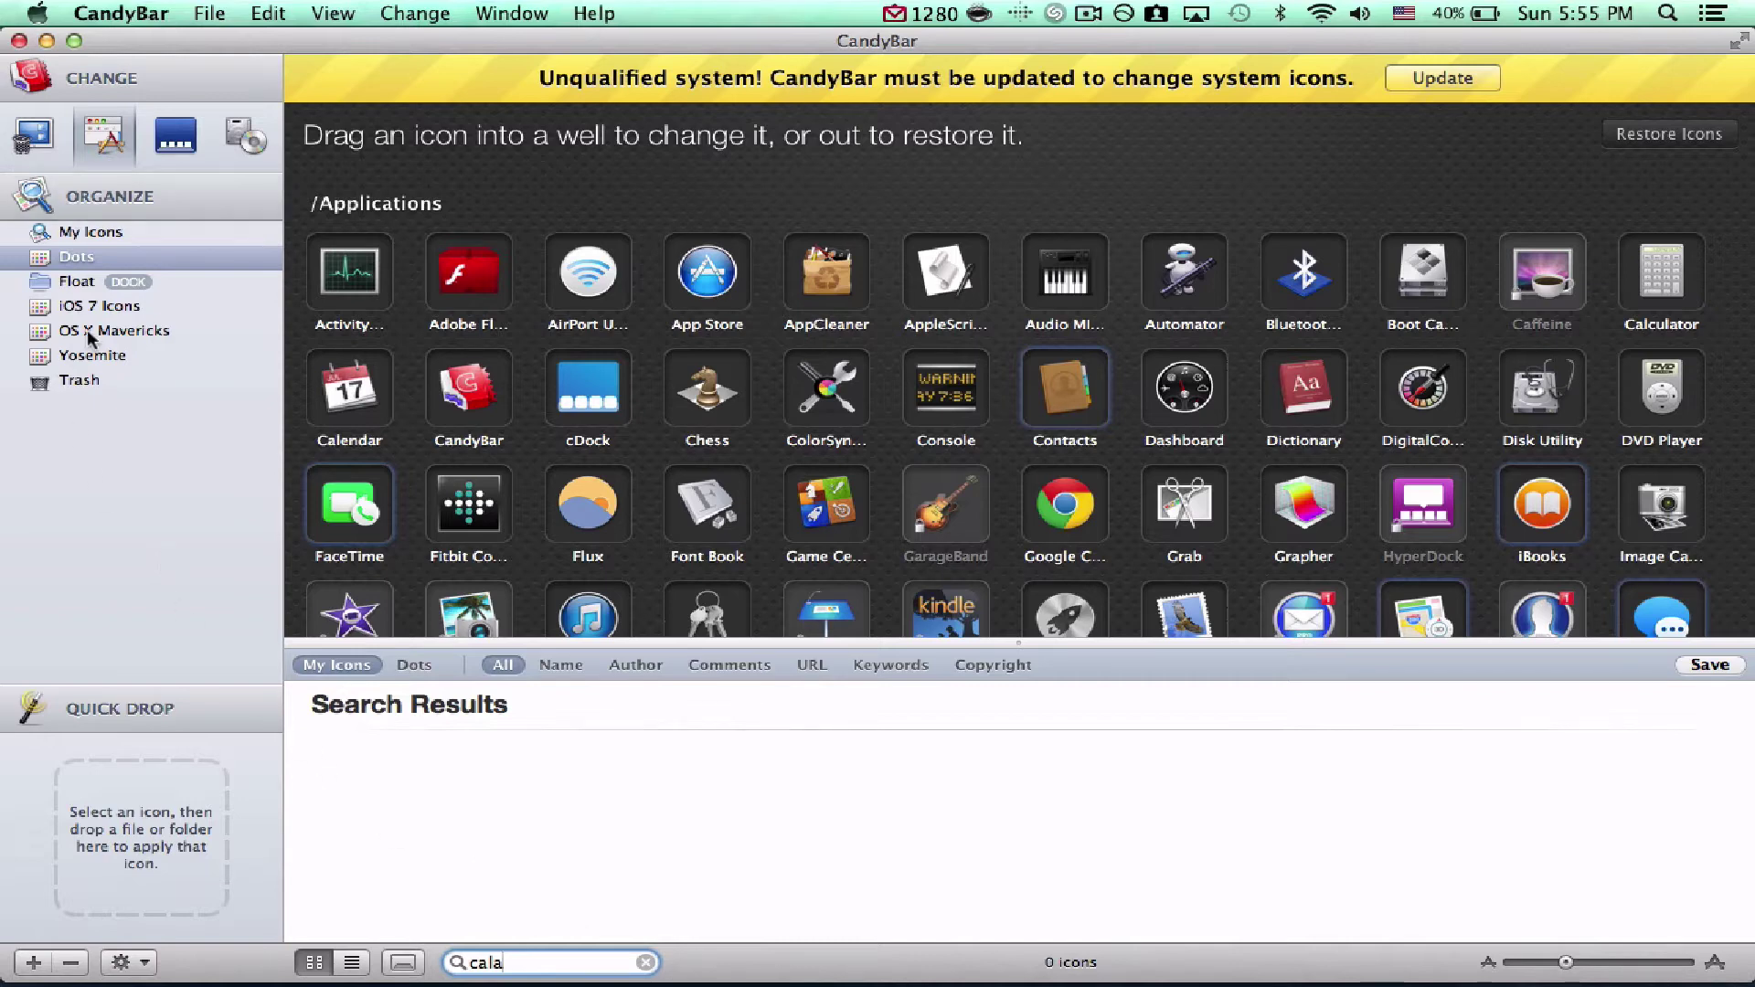
click(82, 355)
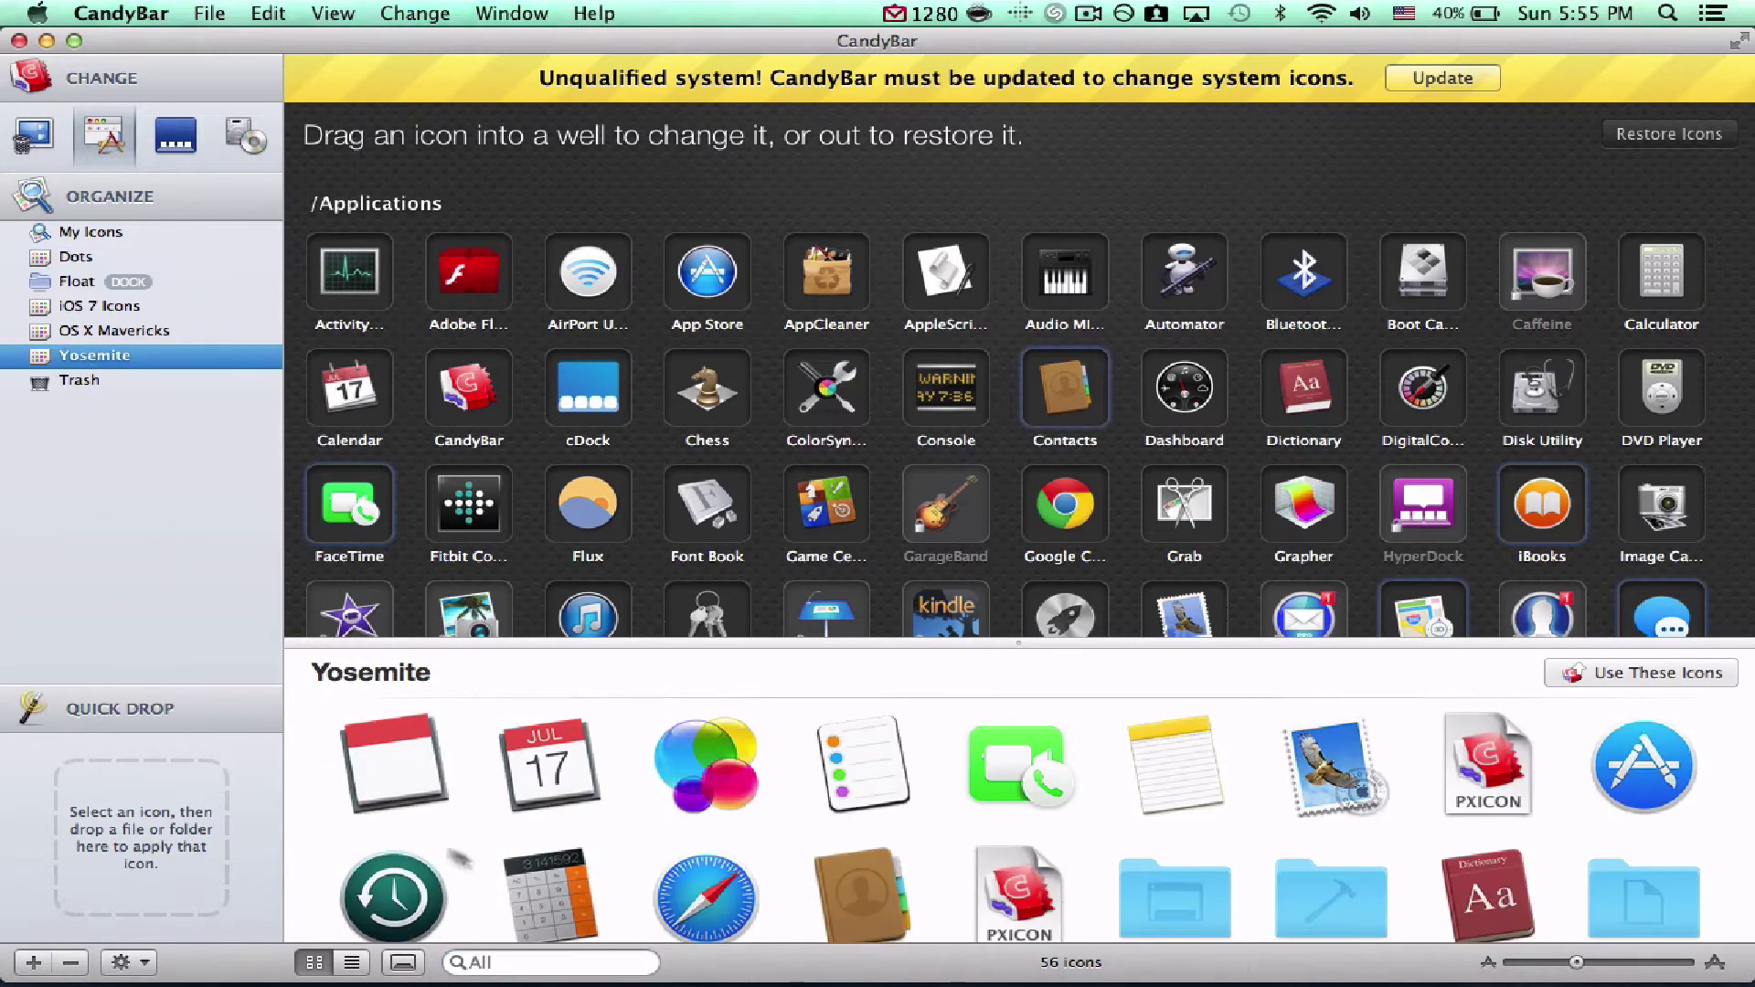
scroll(712, 832, down, 1)
scroll(640, 805, up, 1)
click(561, 760)
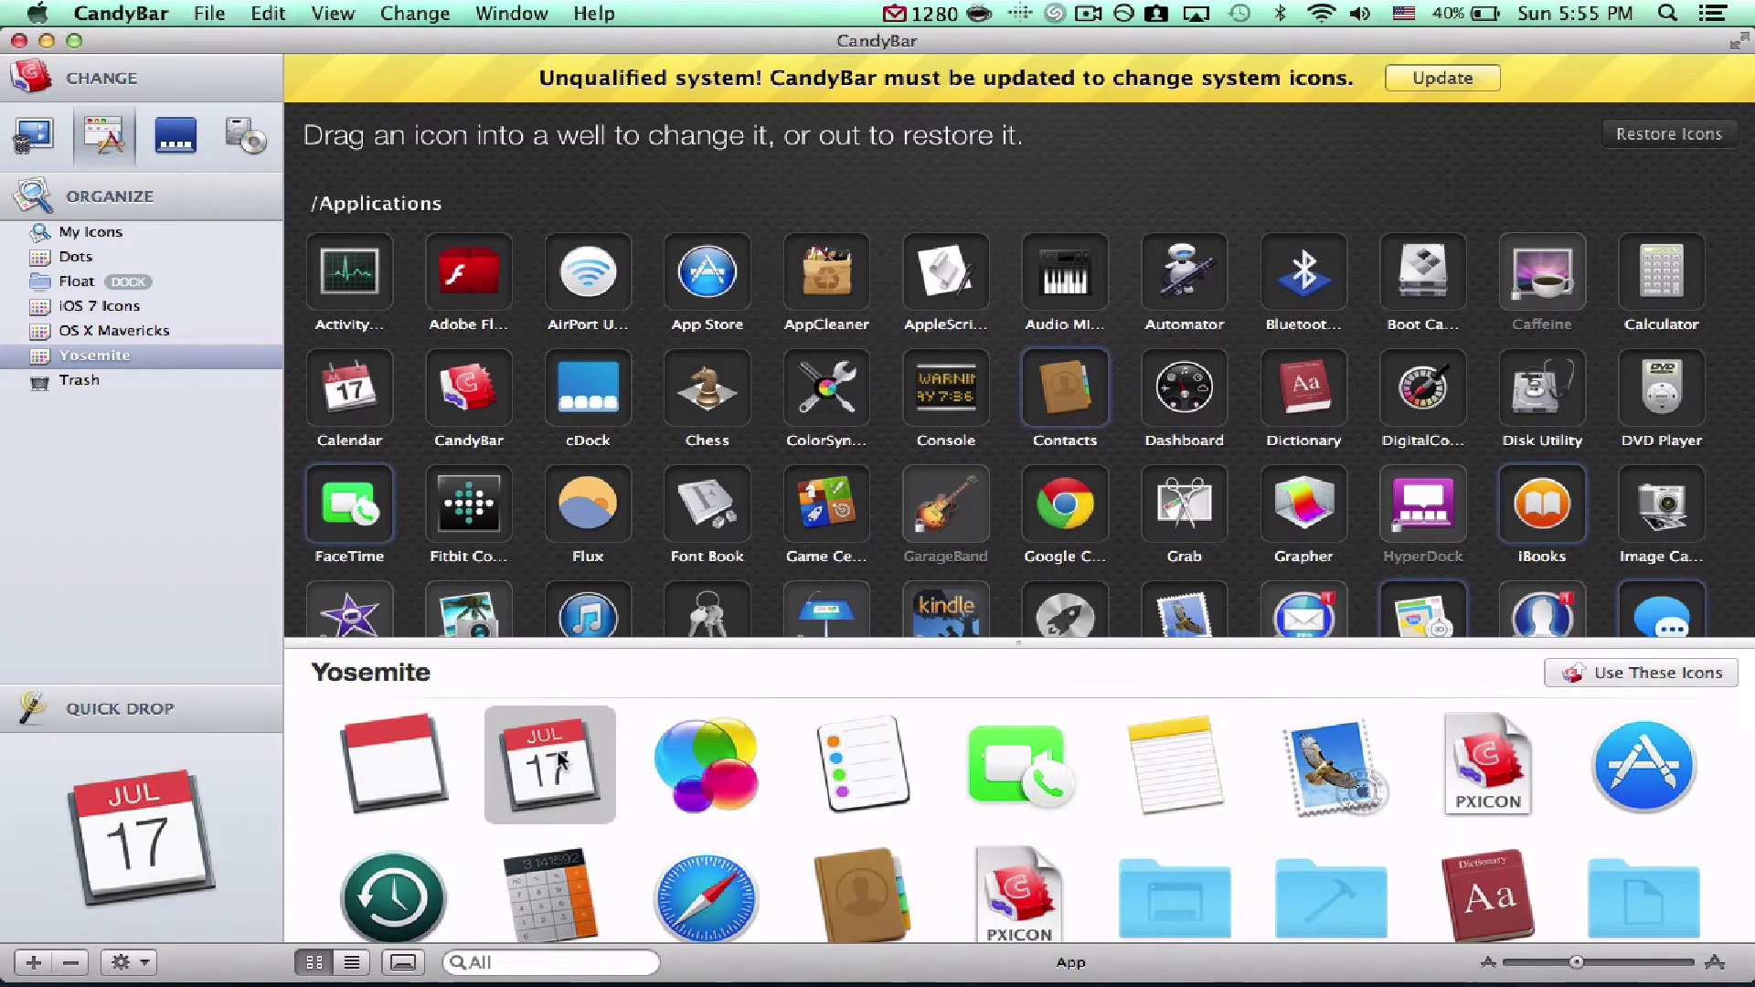
right_click(561, 761)
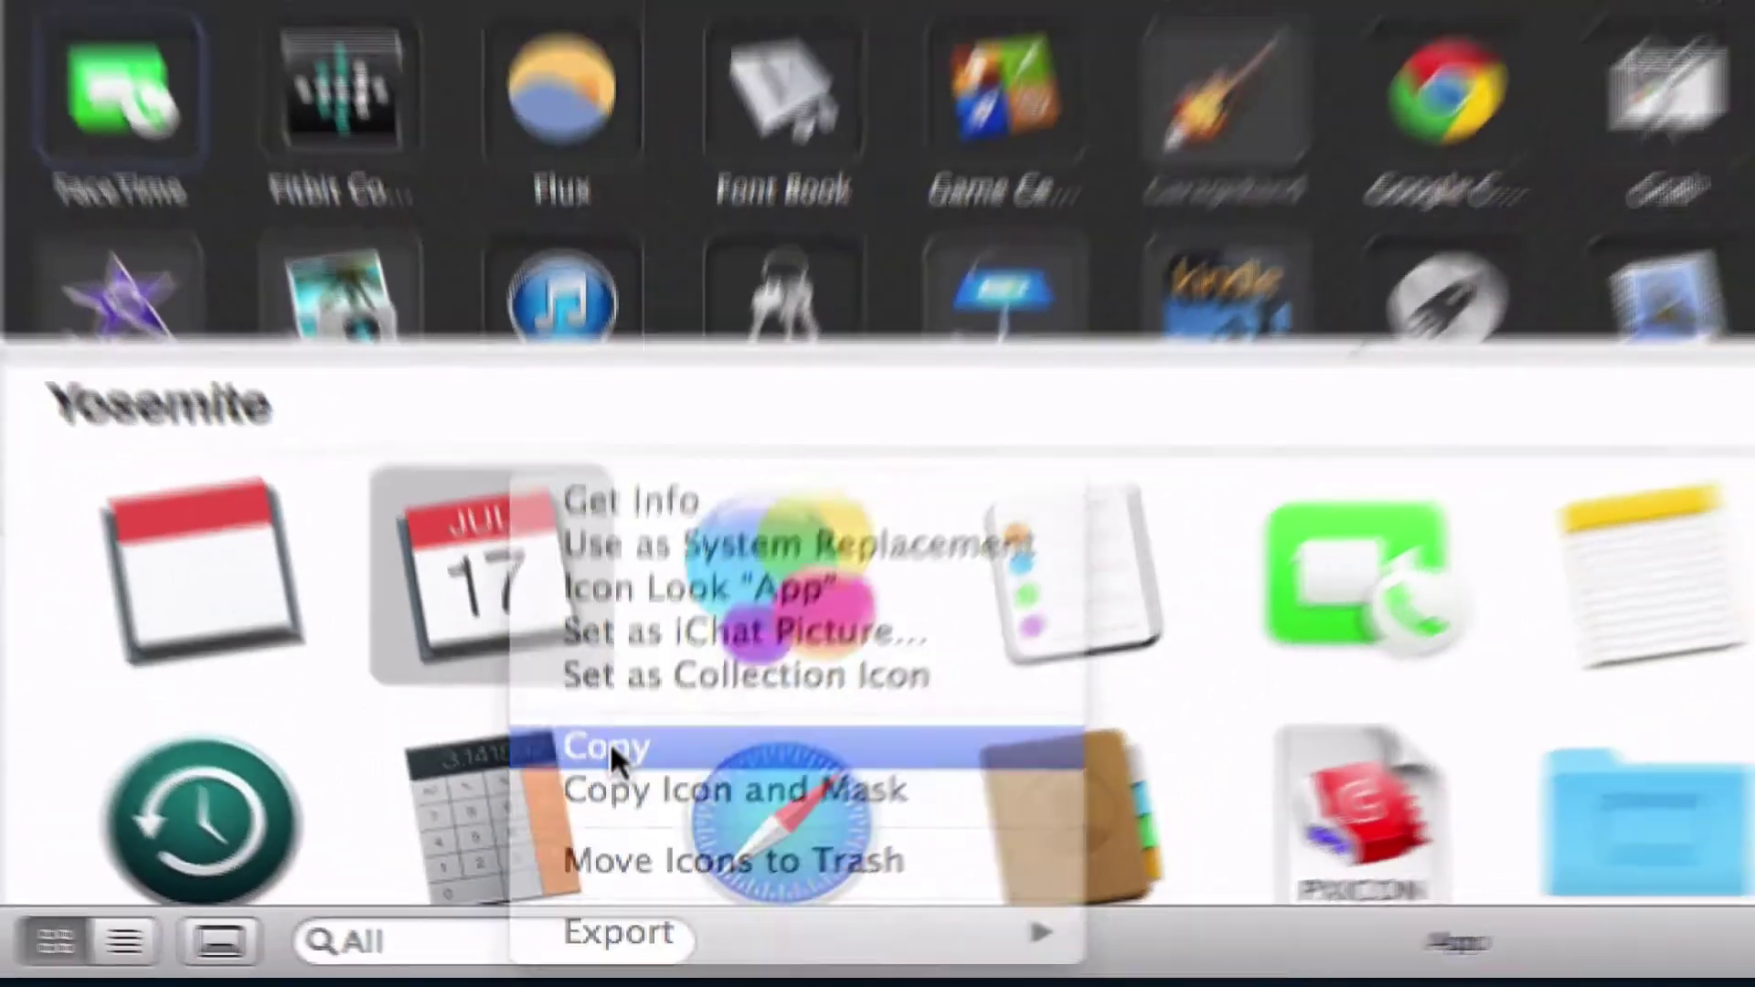
click(611, 747)
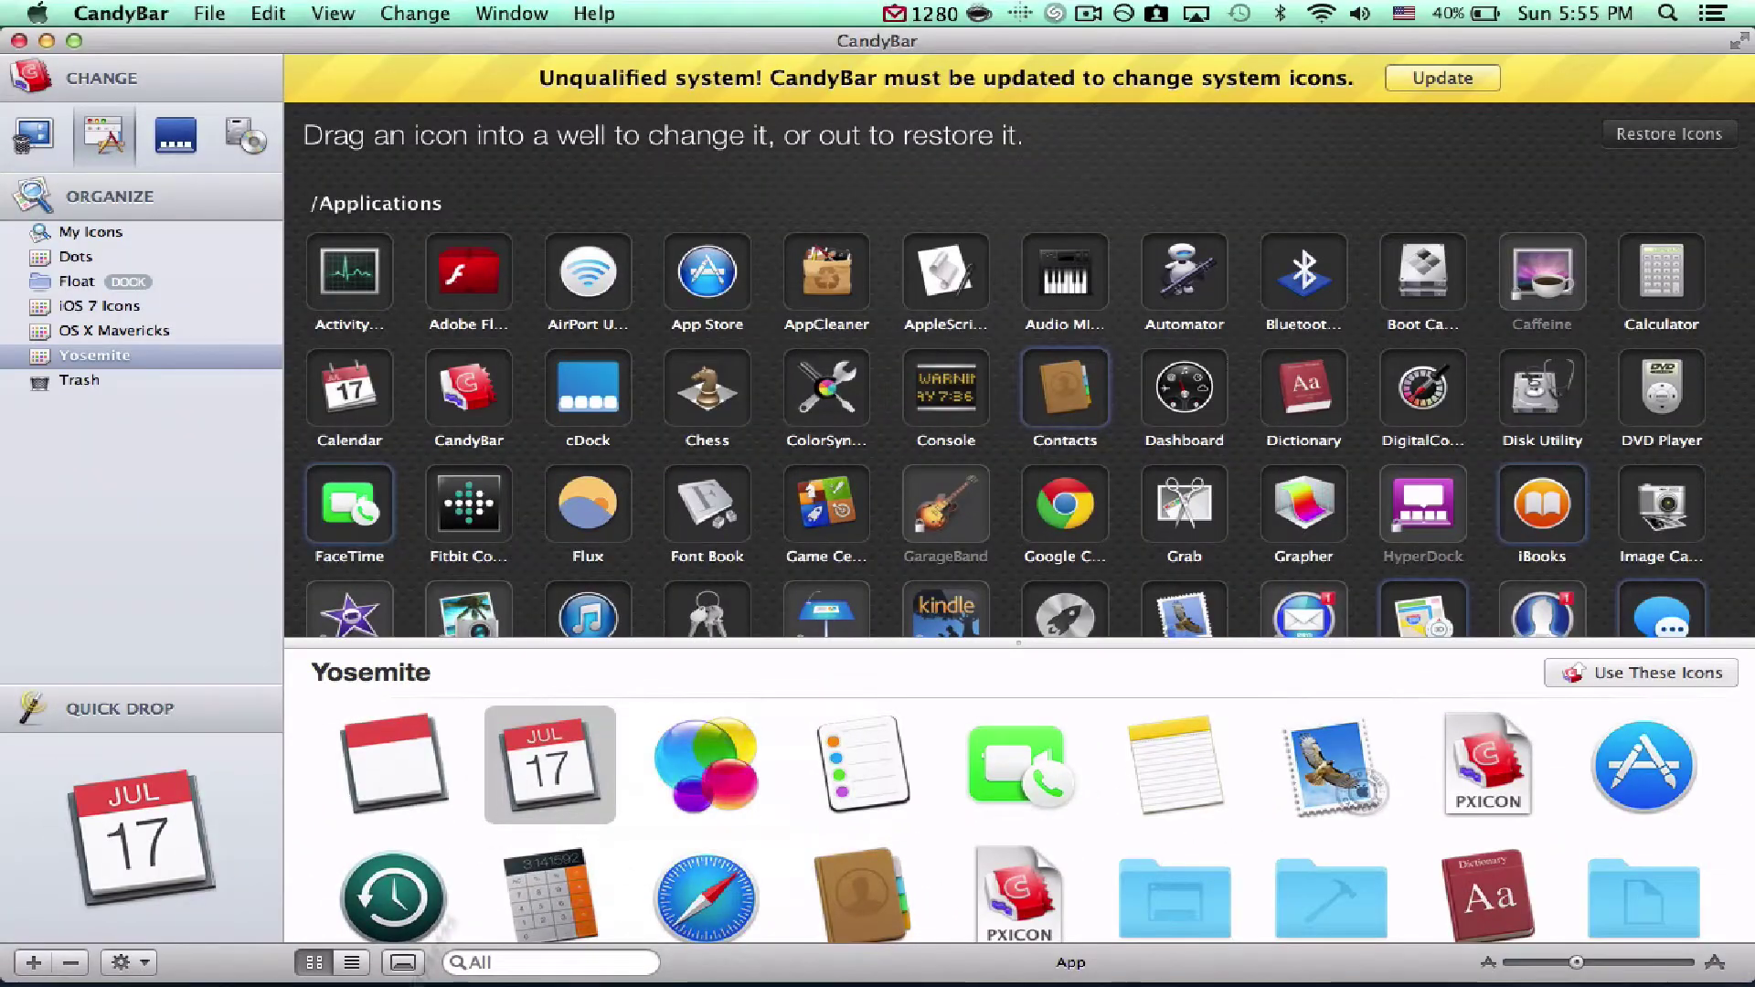
Paste the copied icon onto Calendar's Get Info window, authorizing with the admin password.
mouse_move(238, 951)
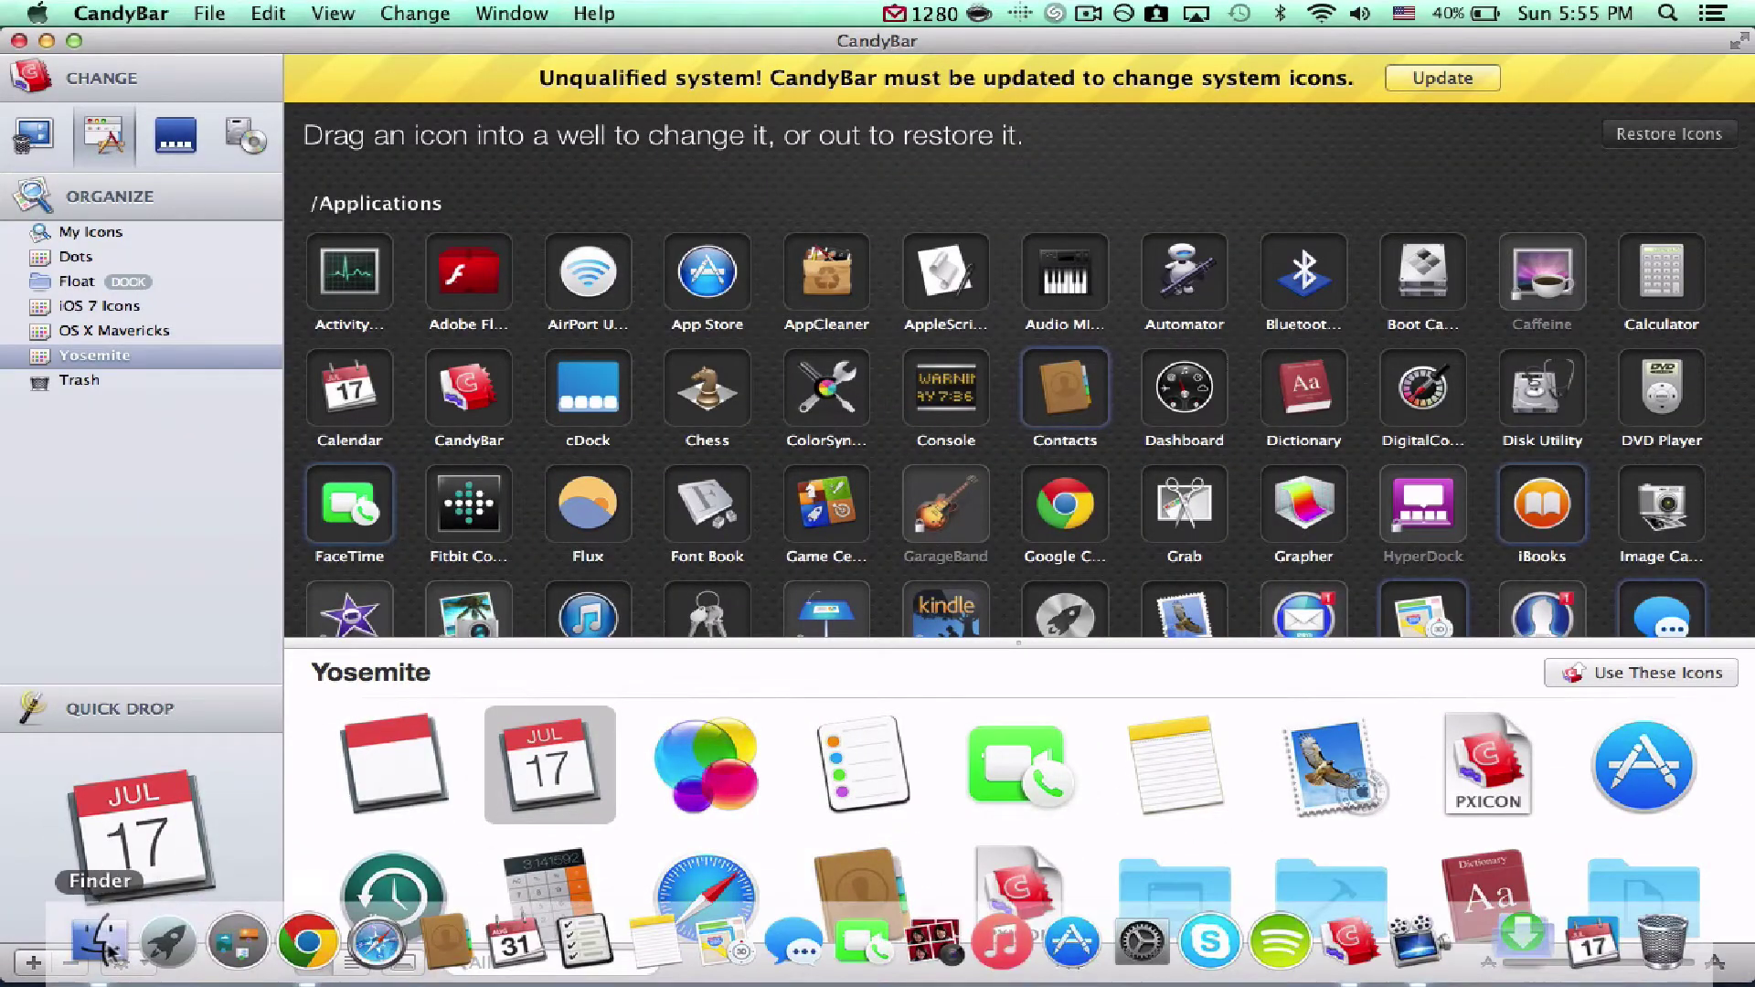
click(100, 941)
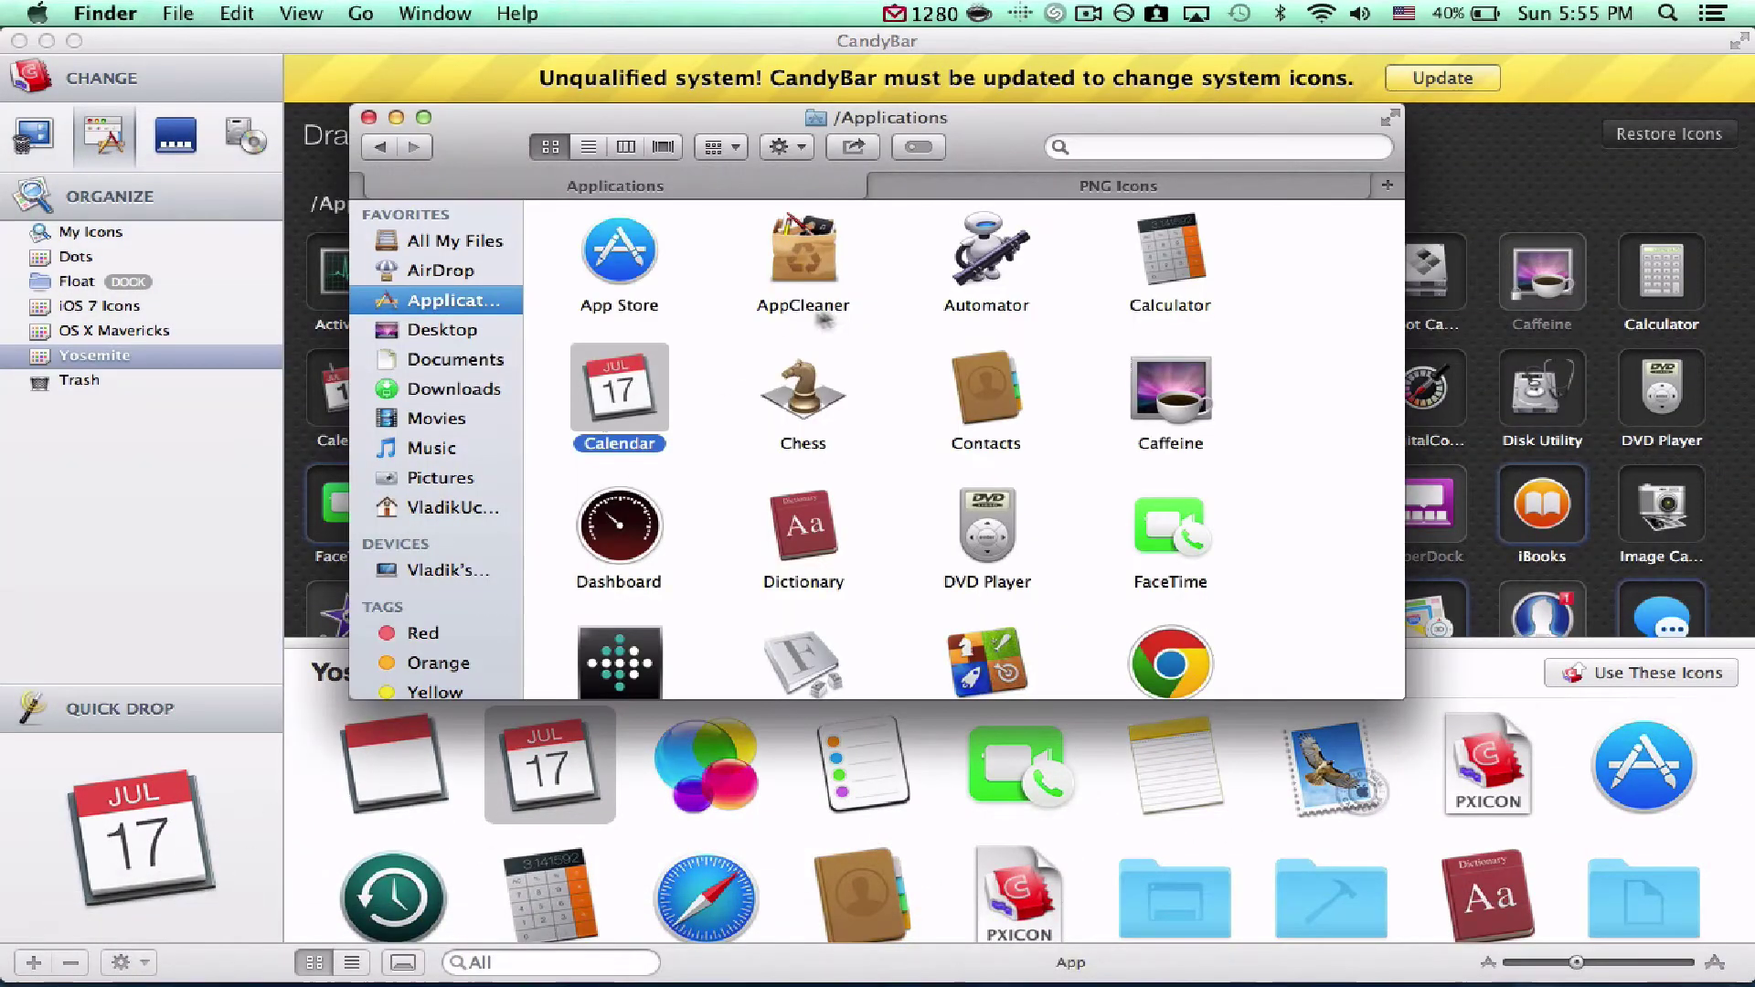
right_click(614, 420)
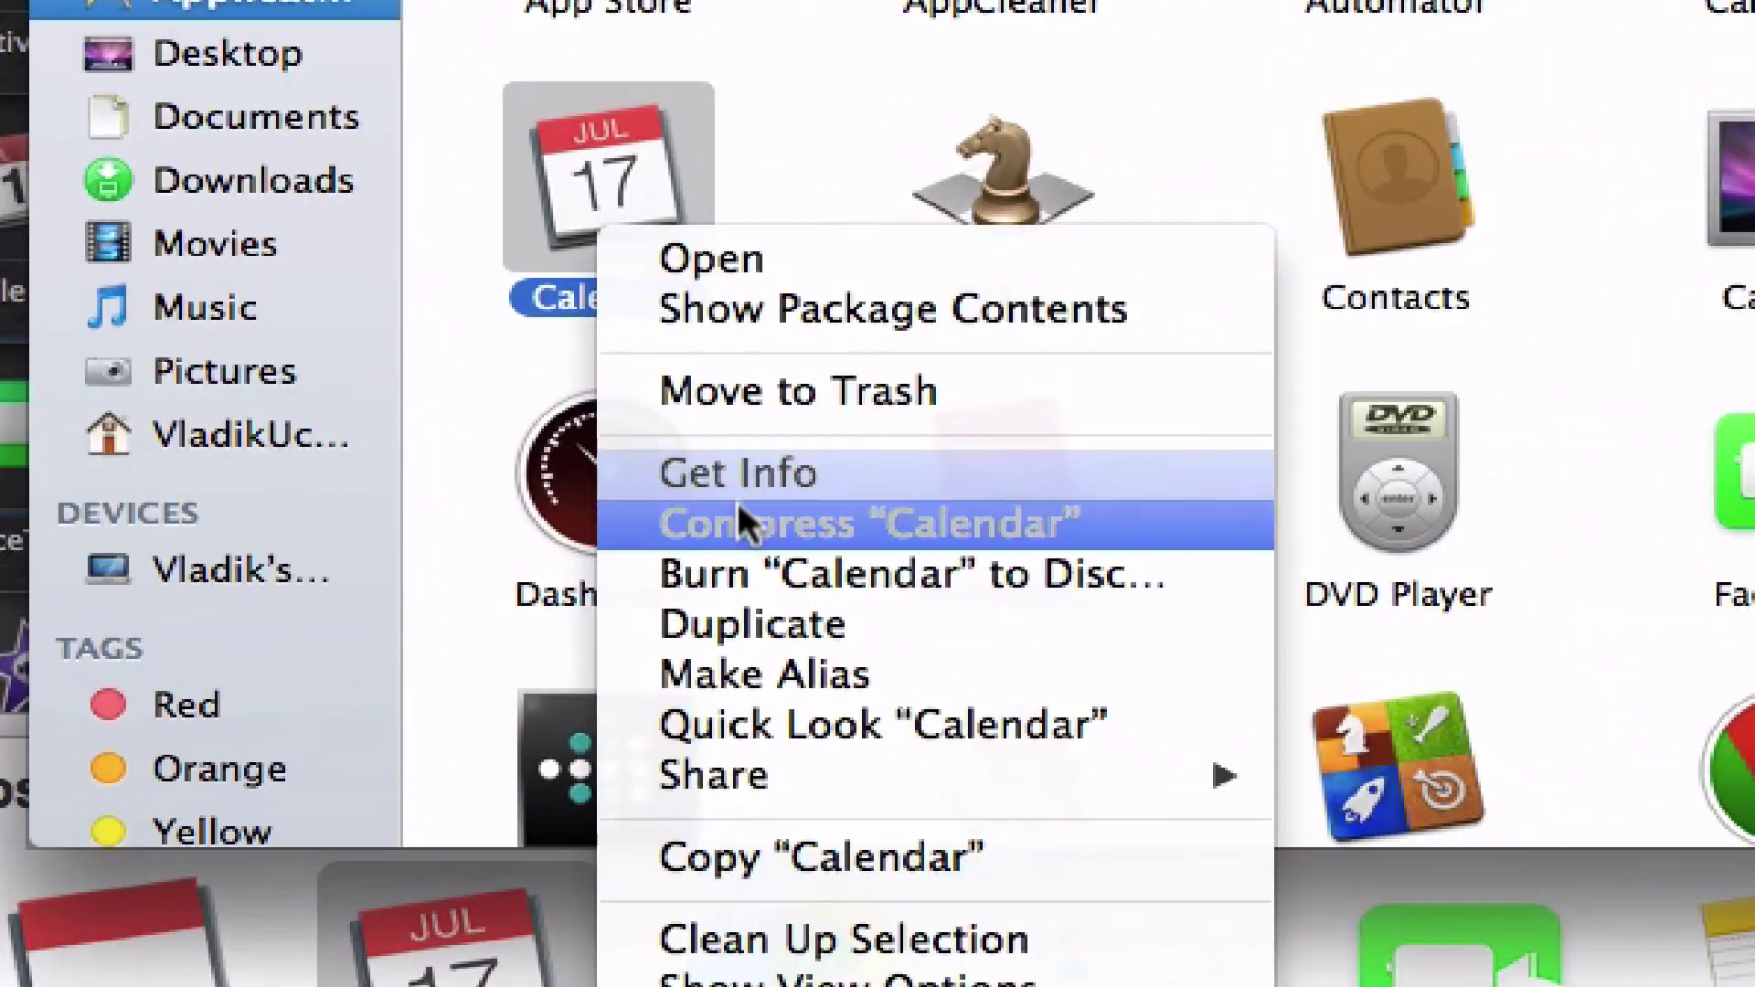
click(679, 529)
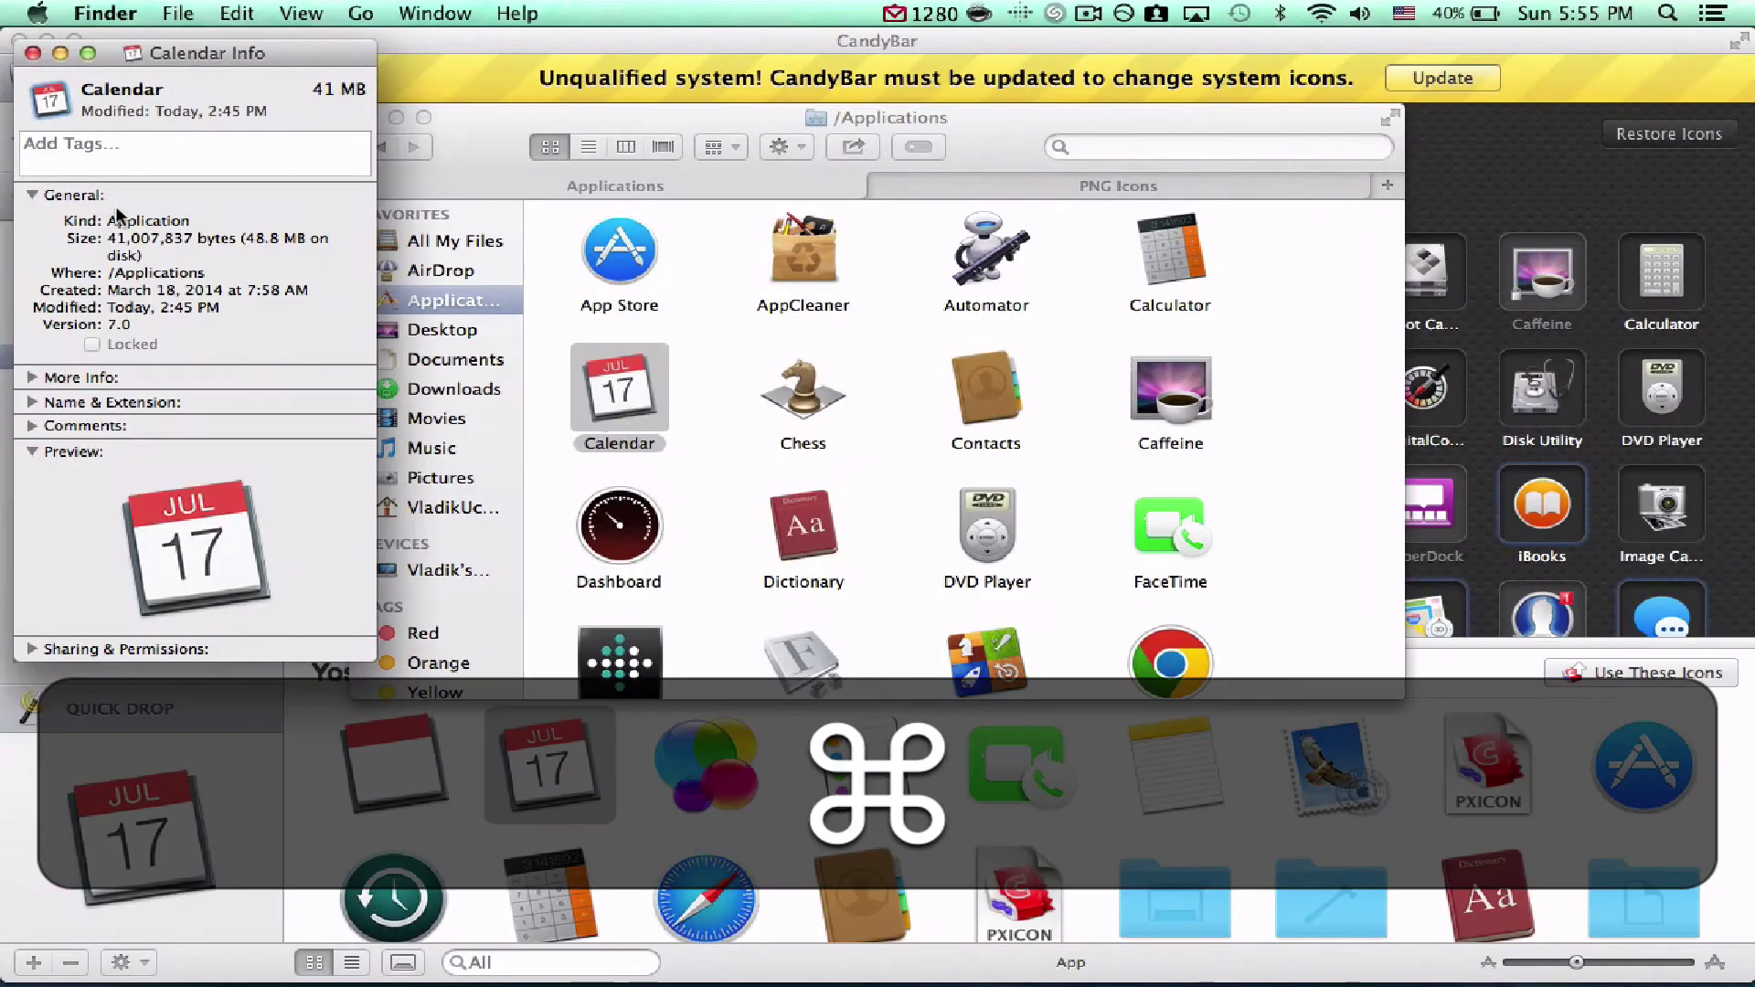
key(super+v)
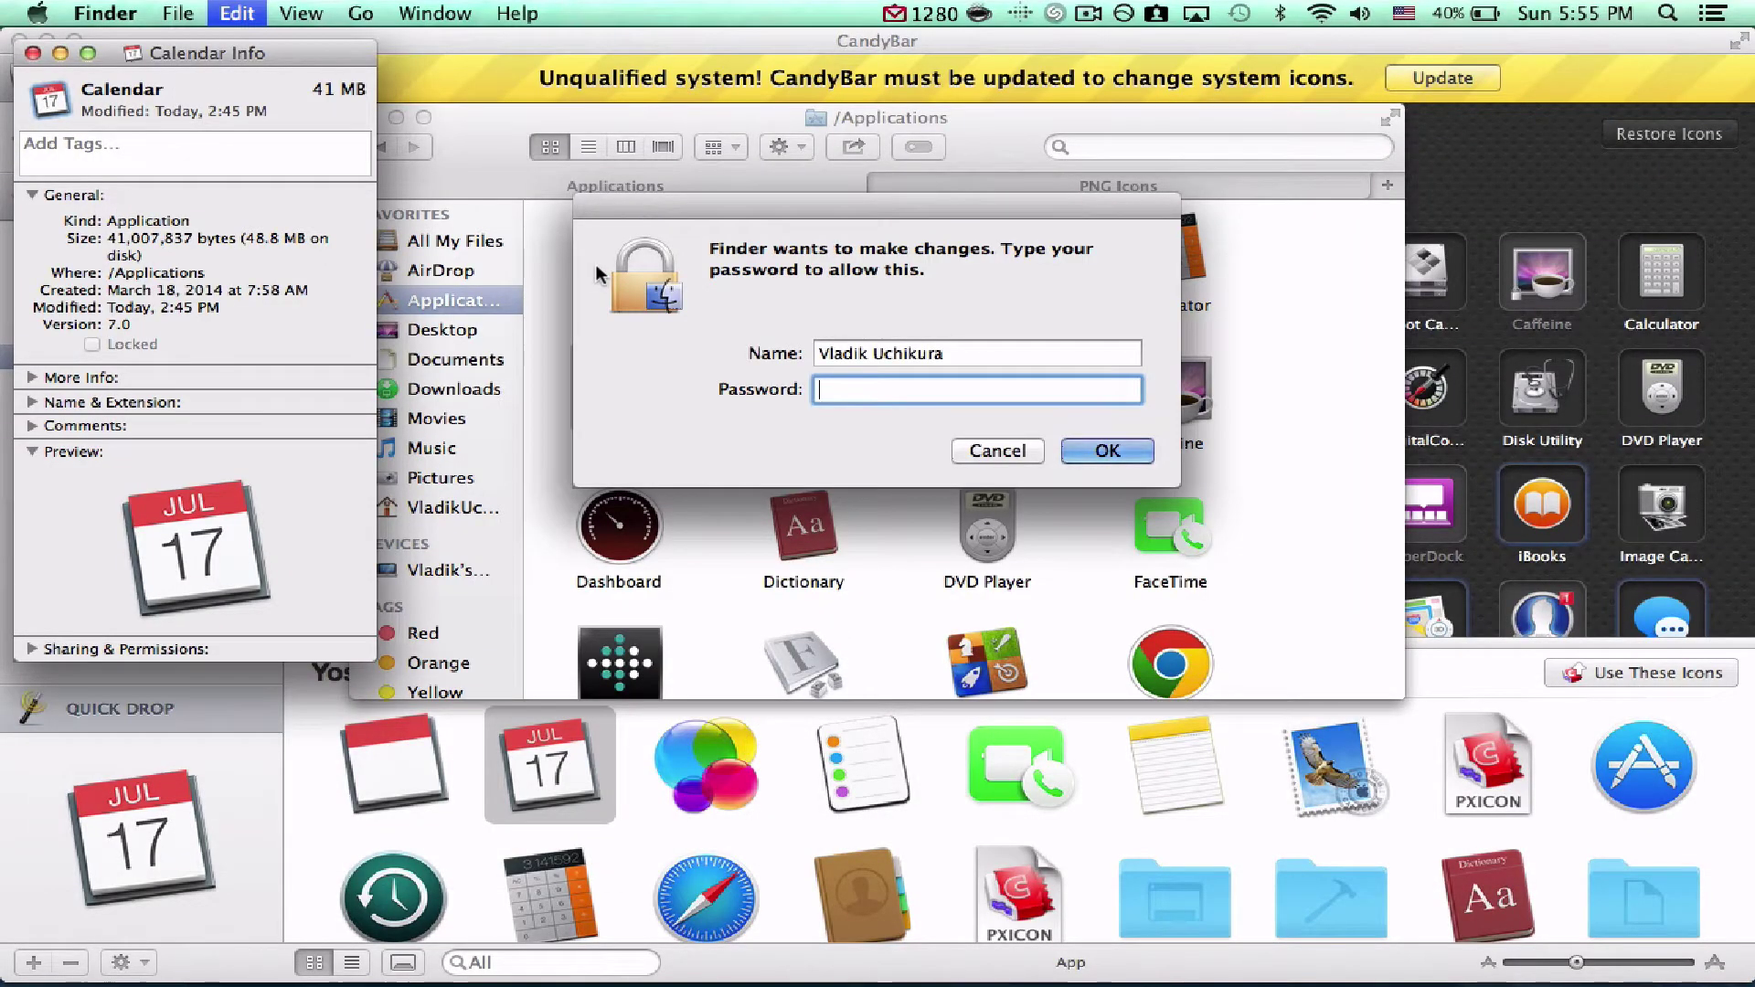
text(*********)
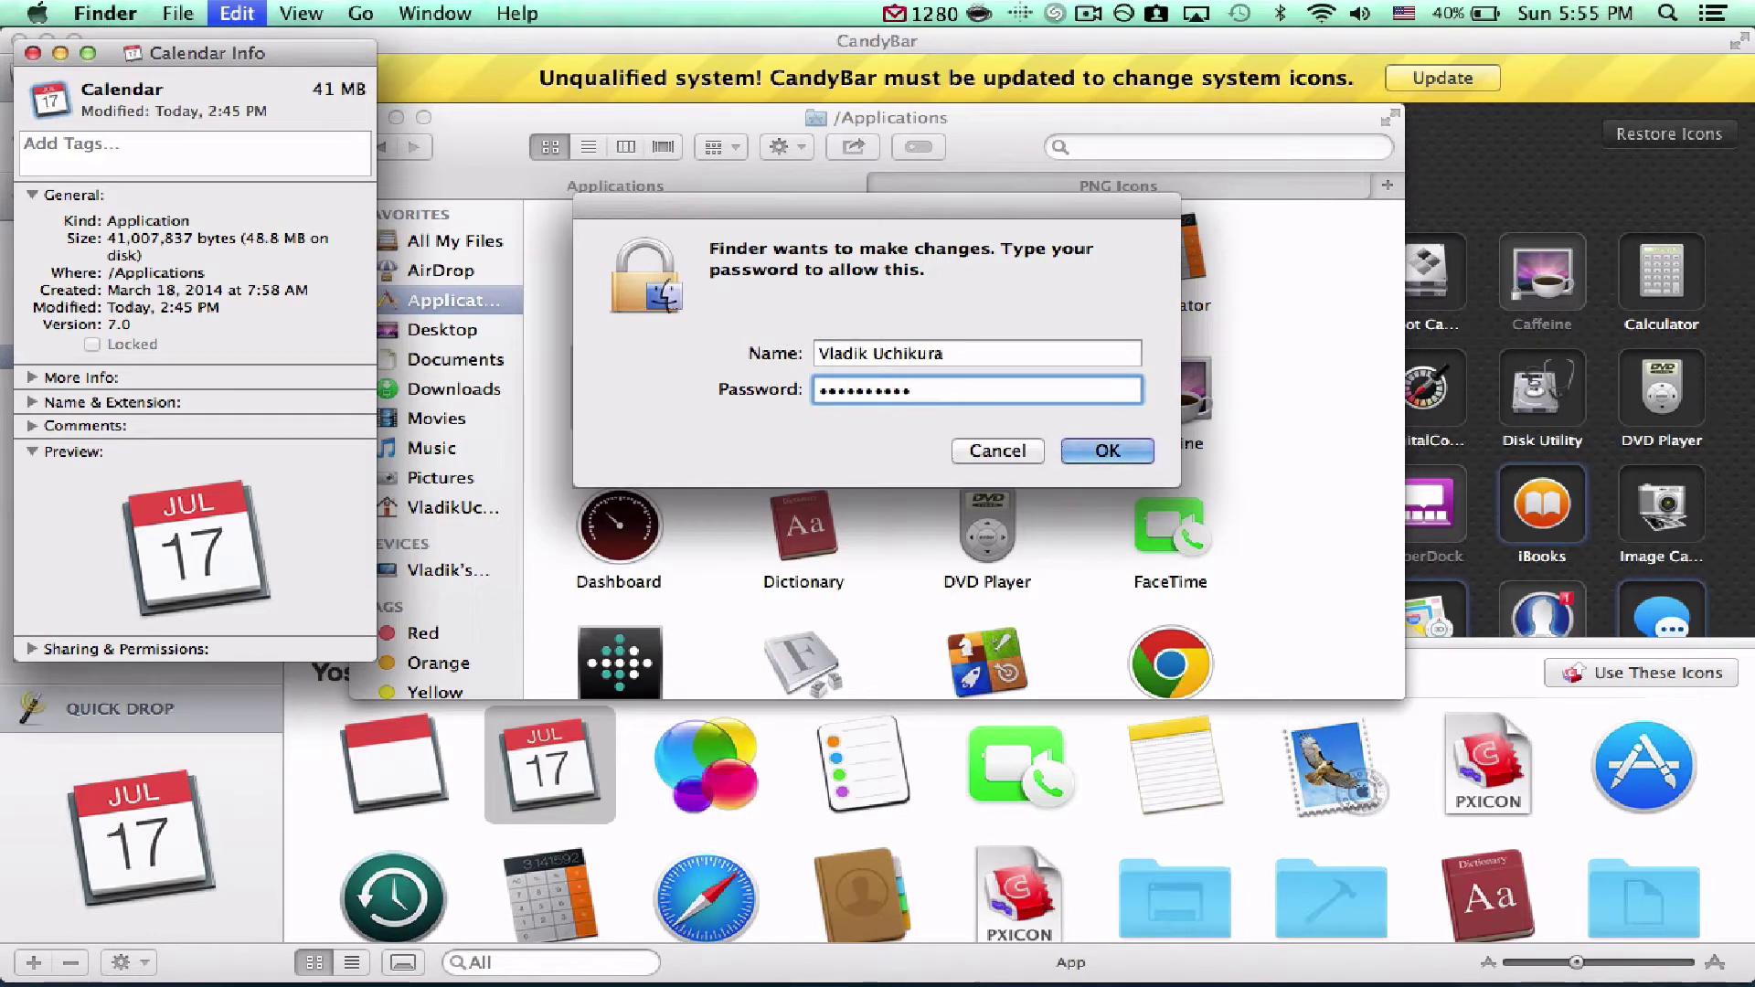
key(Return)
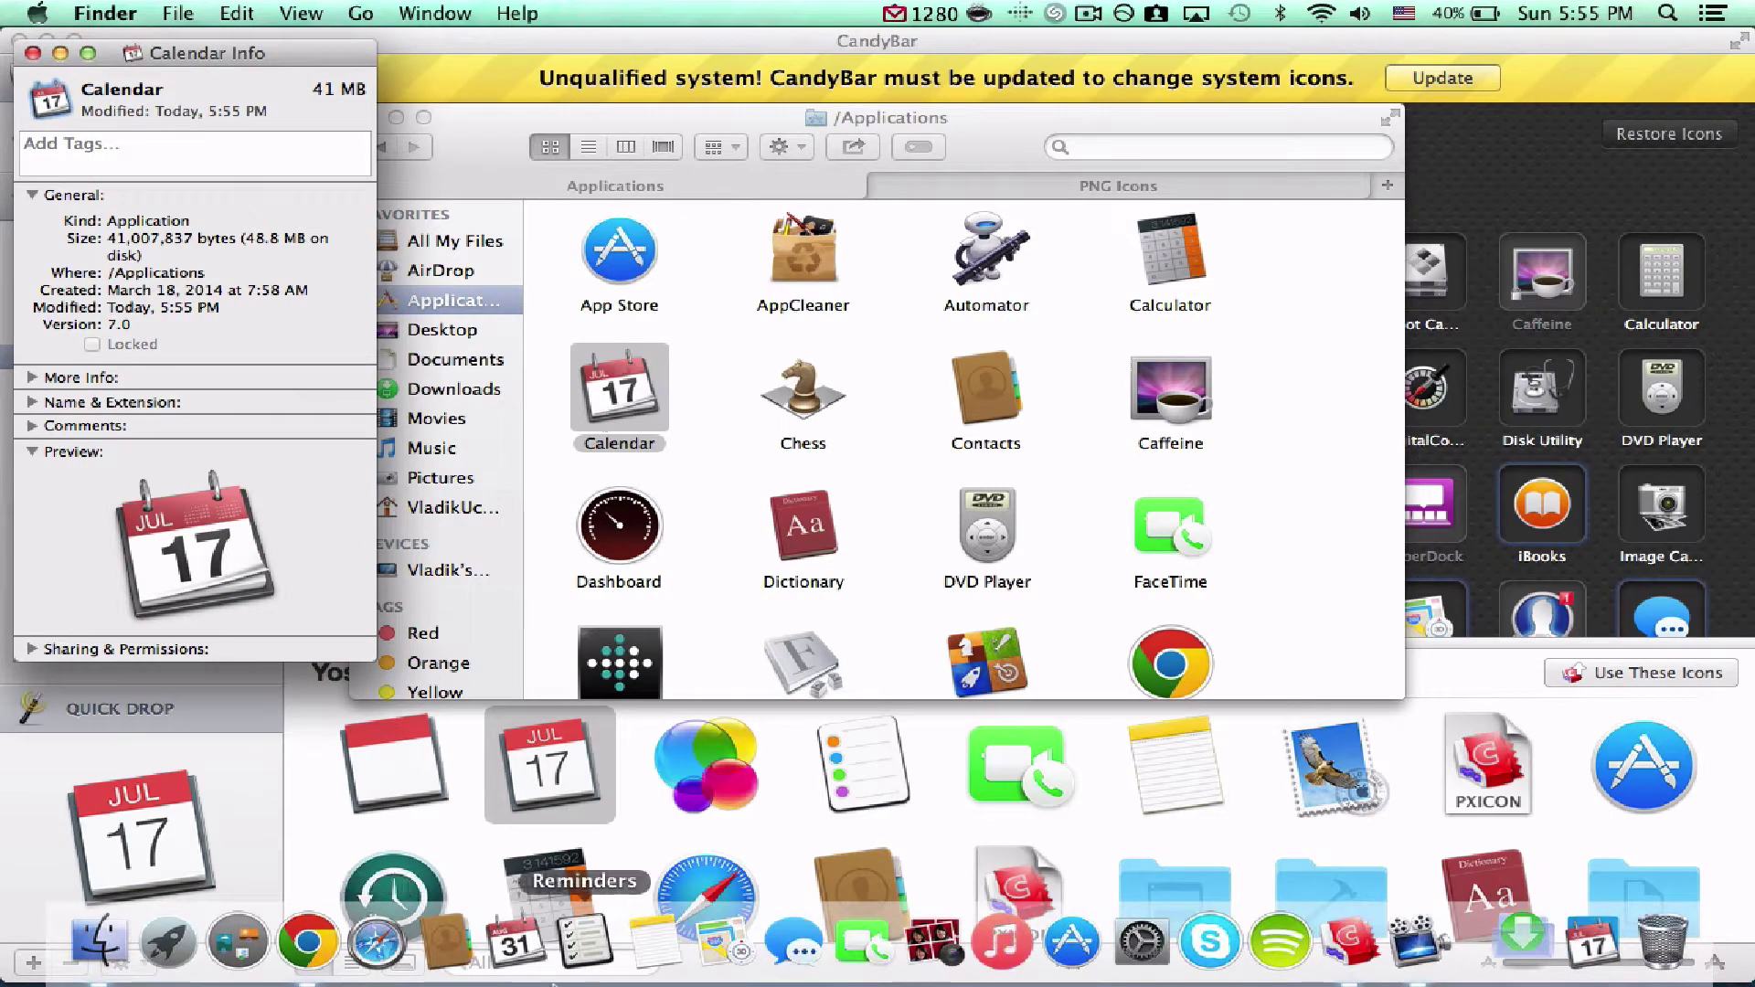
mouse_move(527, 974)
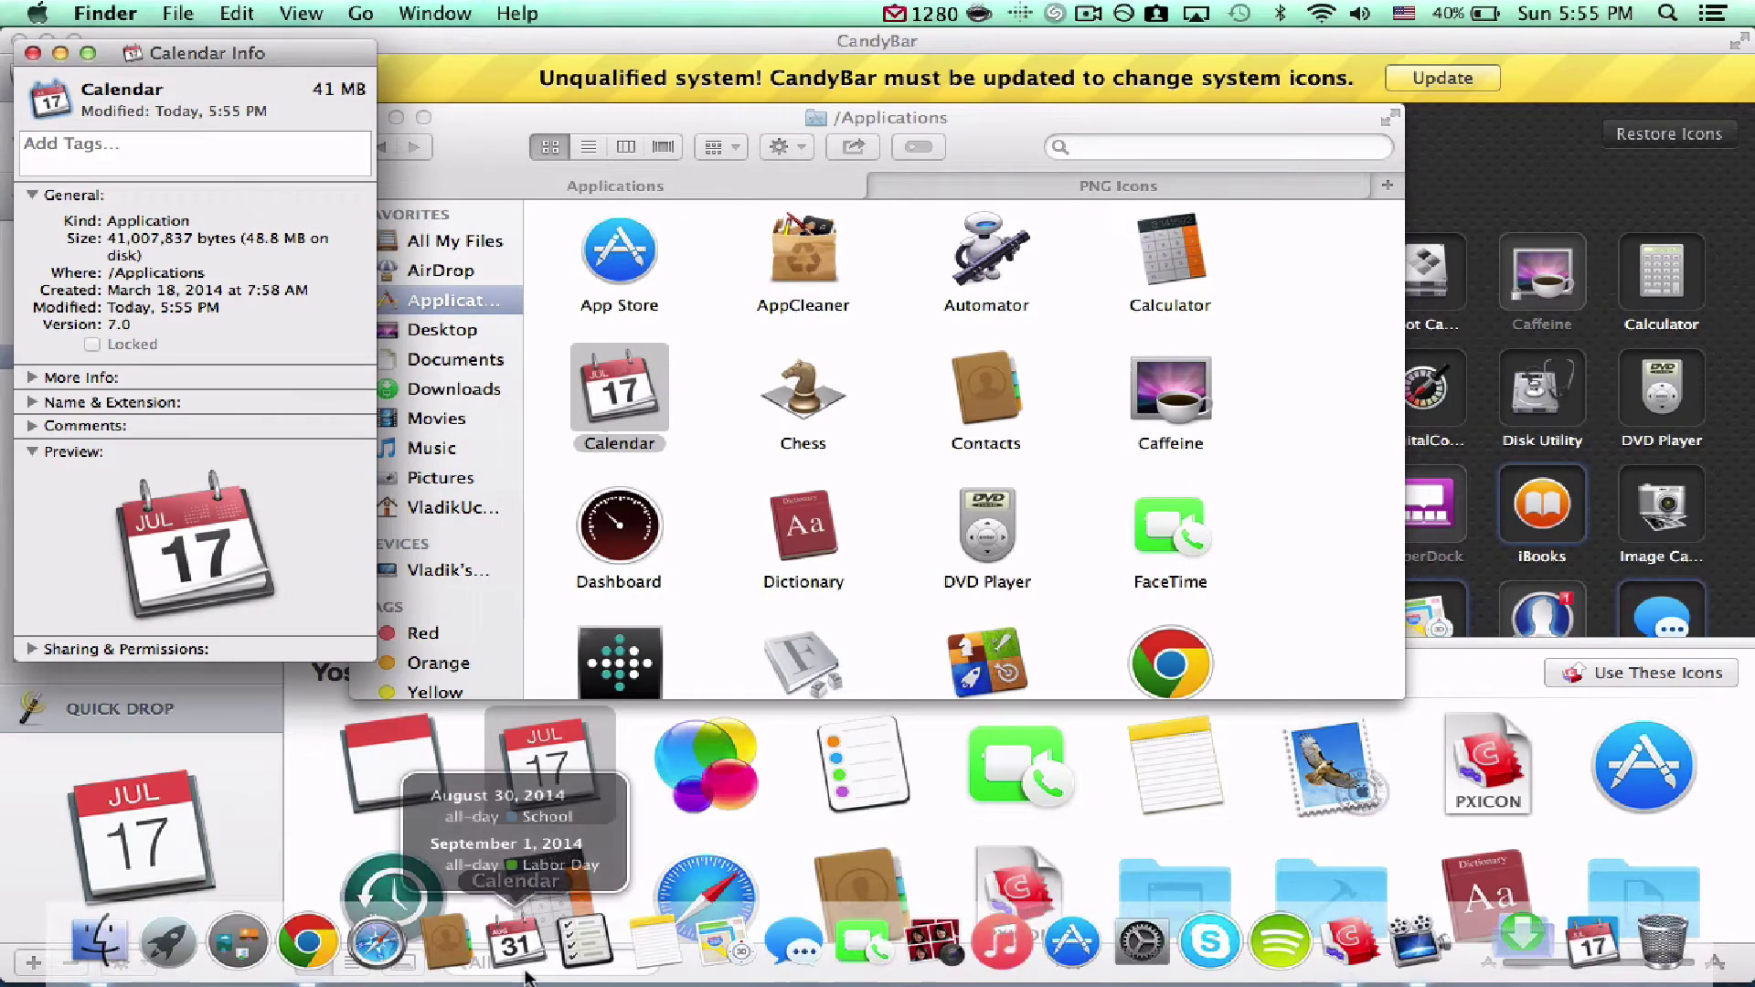
click(32, 54)
Launch Calendar from the Dock to check its new icon, then quit it.
mouse_move(446, 950)
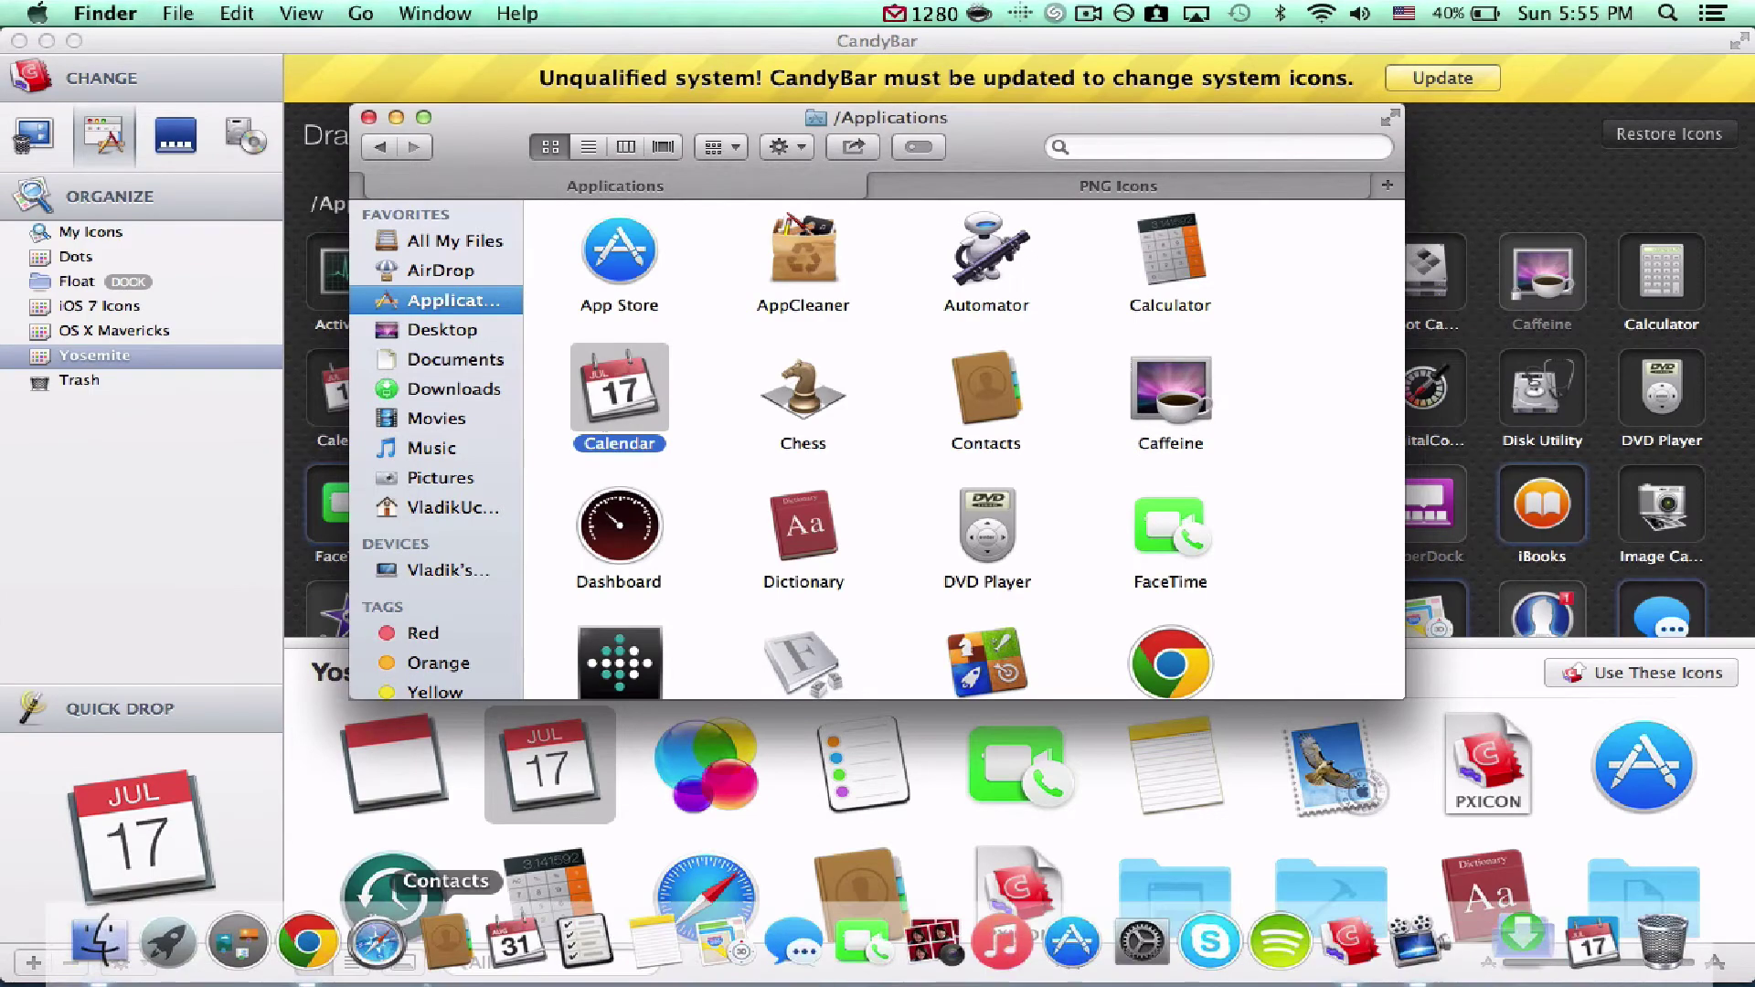
click(518, 976)
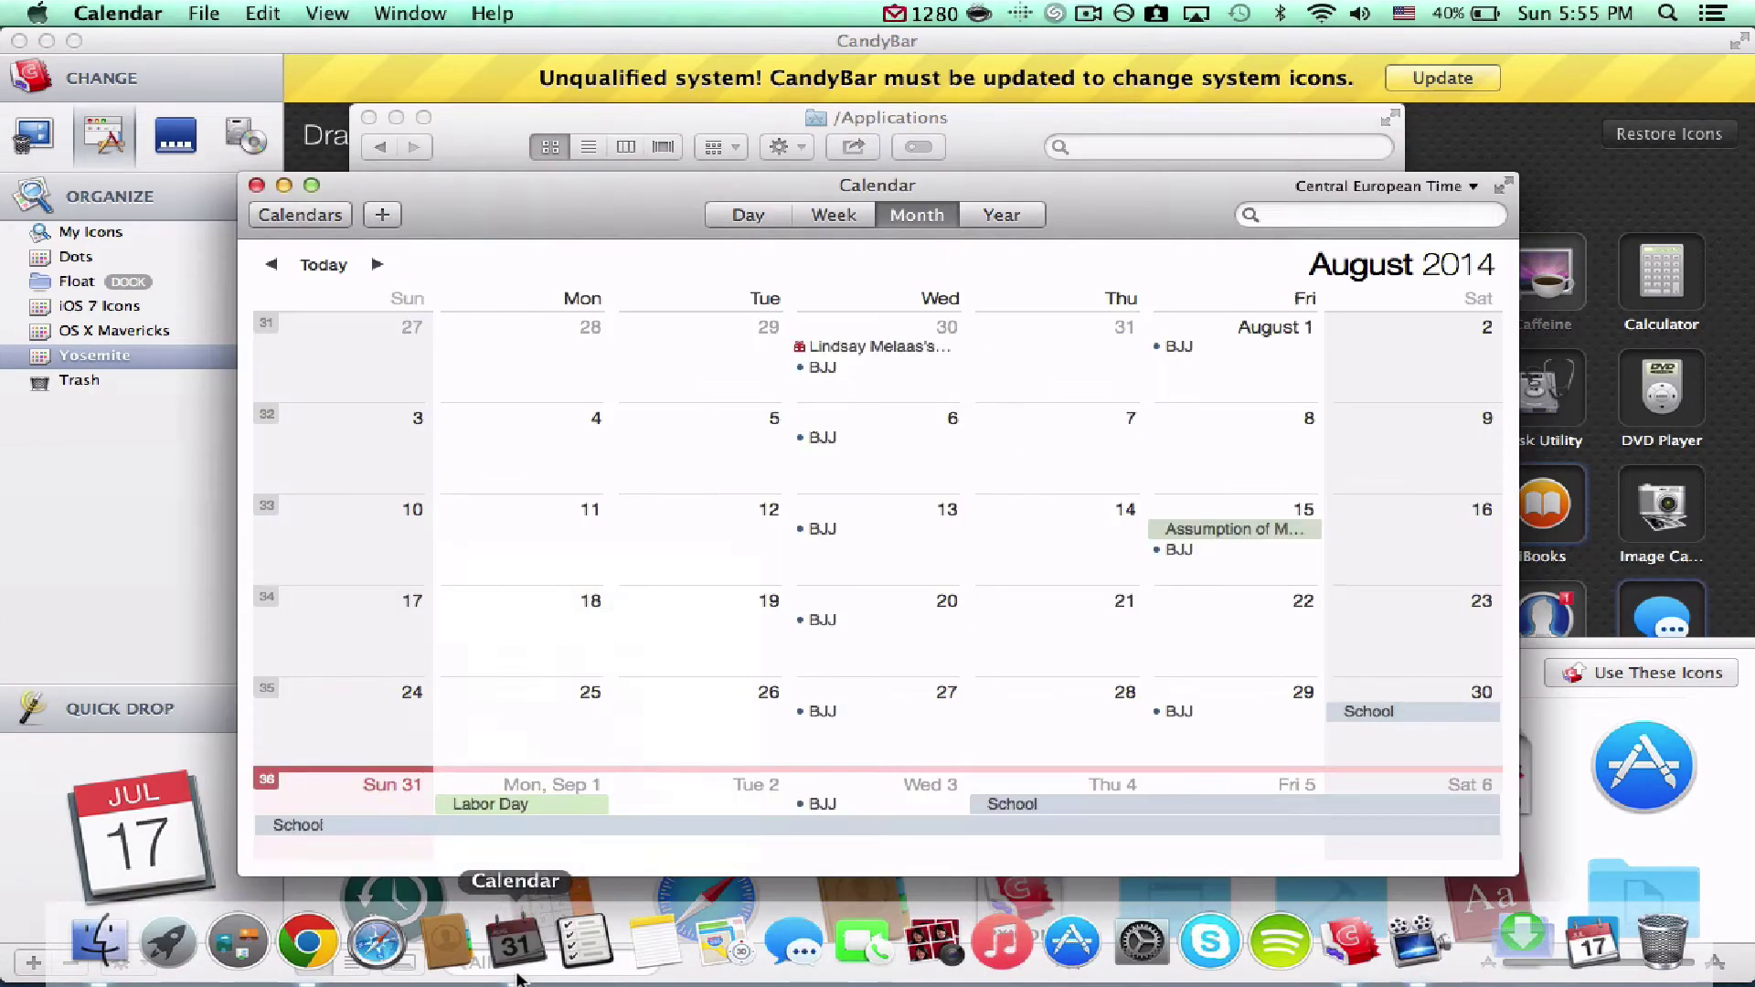
right_click(517, 976)
click(511, 870)
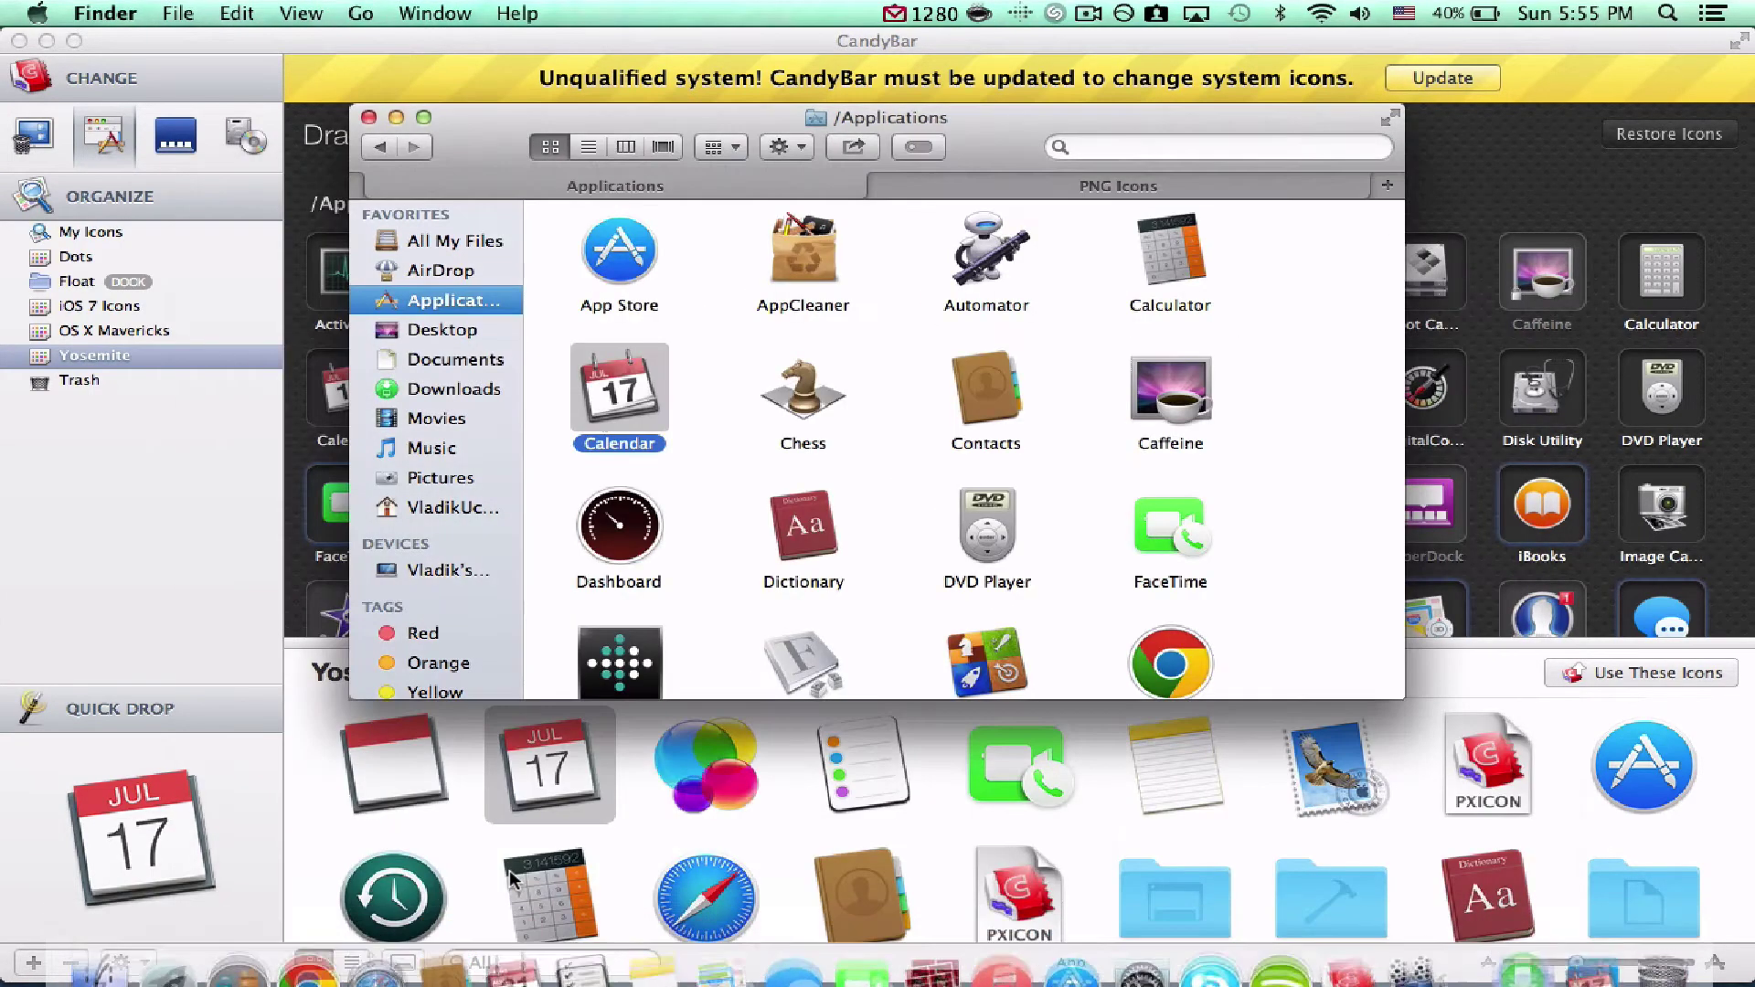
Open Mission Control and close it again.
mouse_move(515, 946)
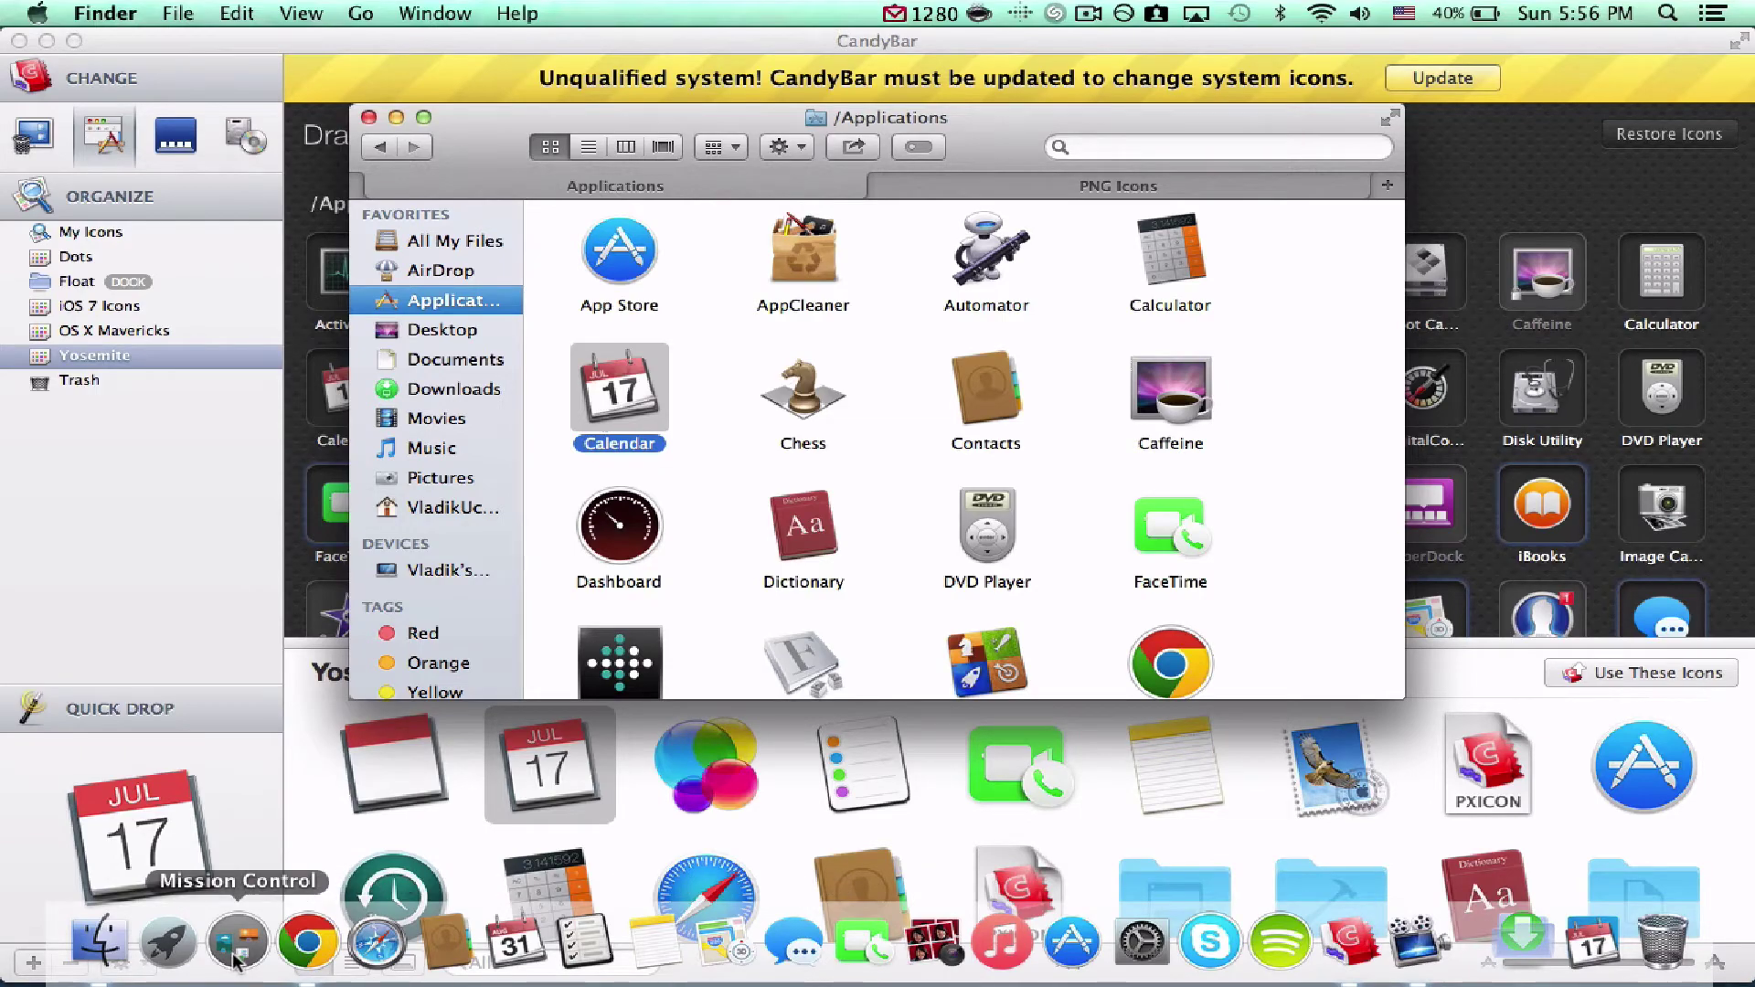
click(259, 941)
click(260, 941)
Scroll the Applications icons and pick the Yosemite Safari icon in CandyBar.
scroll(755, 522, down, 3)
scroll(756, 521, up, 3)
mouse_move(302, 971)
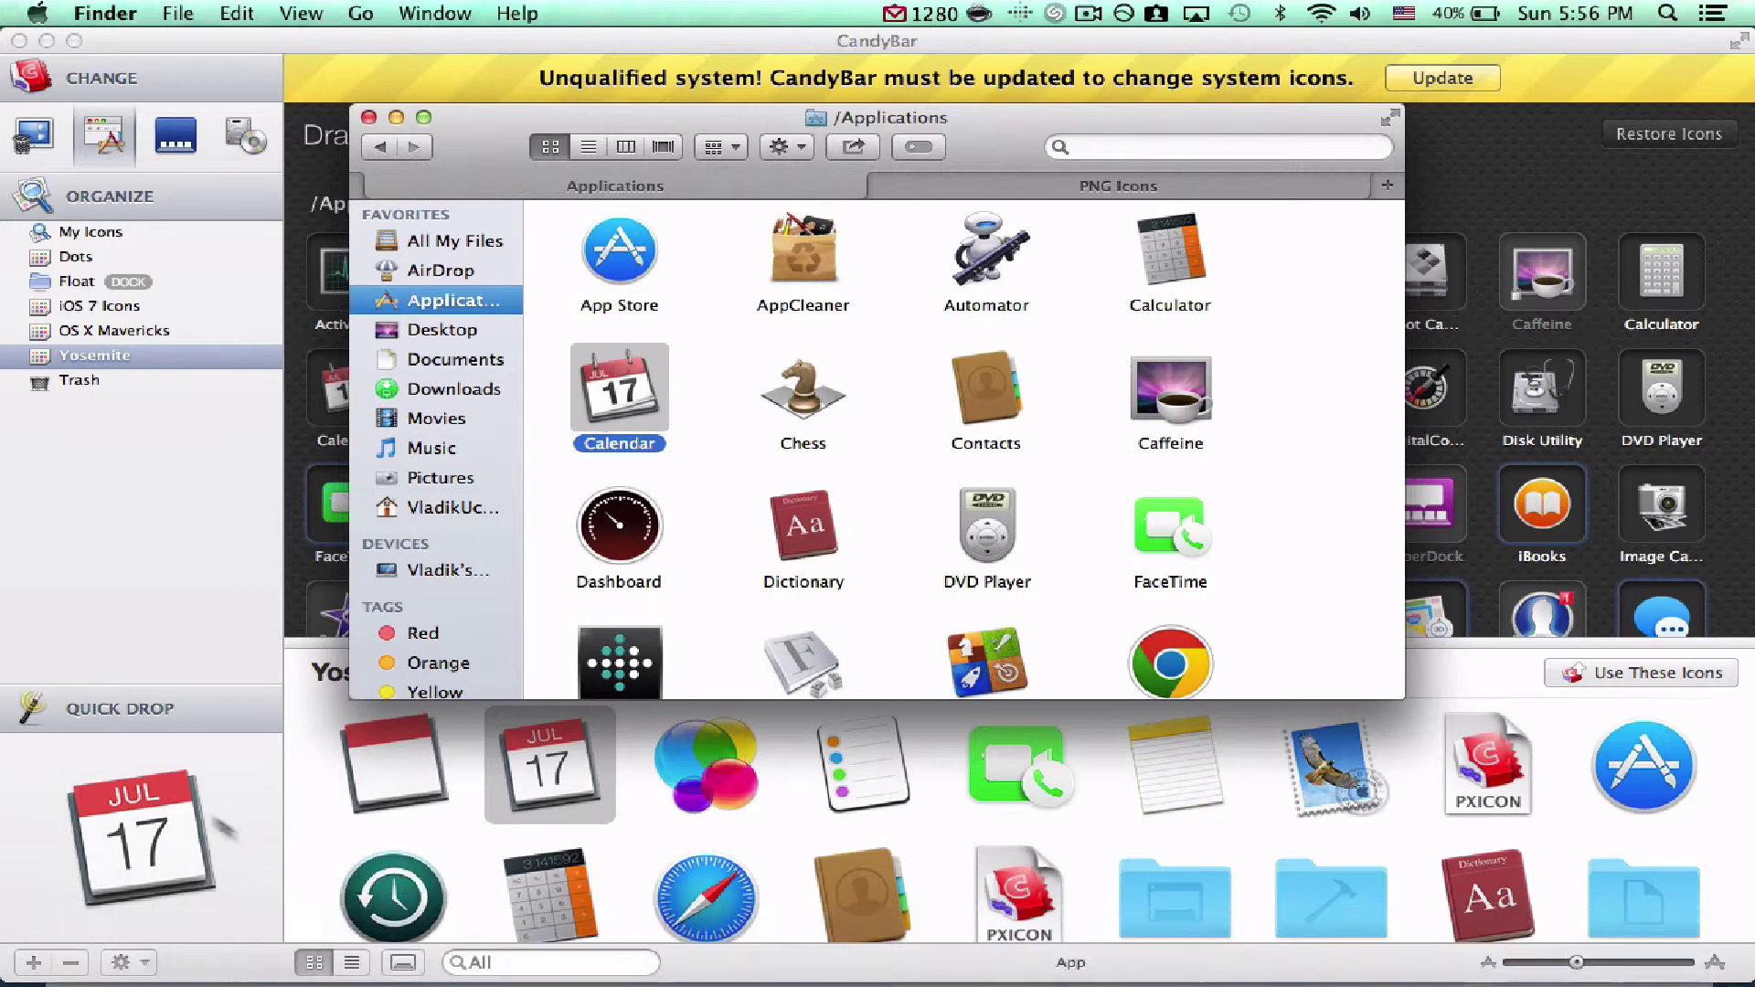
scroll(883, 502, down, 8)
scroll(883, 502, down, 3)
scroll(883, 502, down, 1)
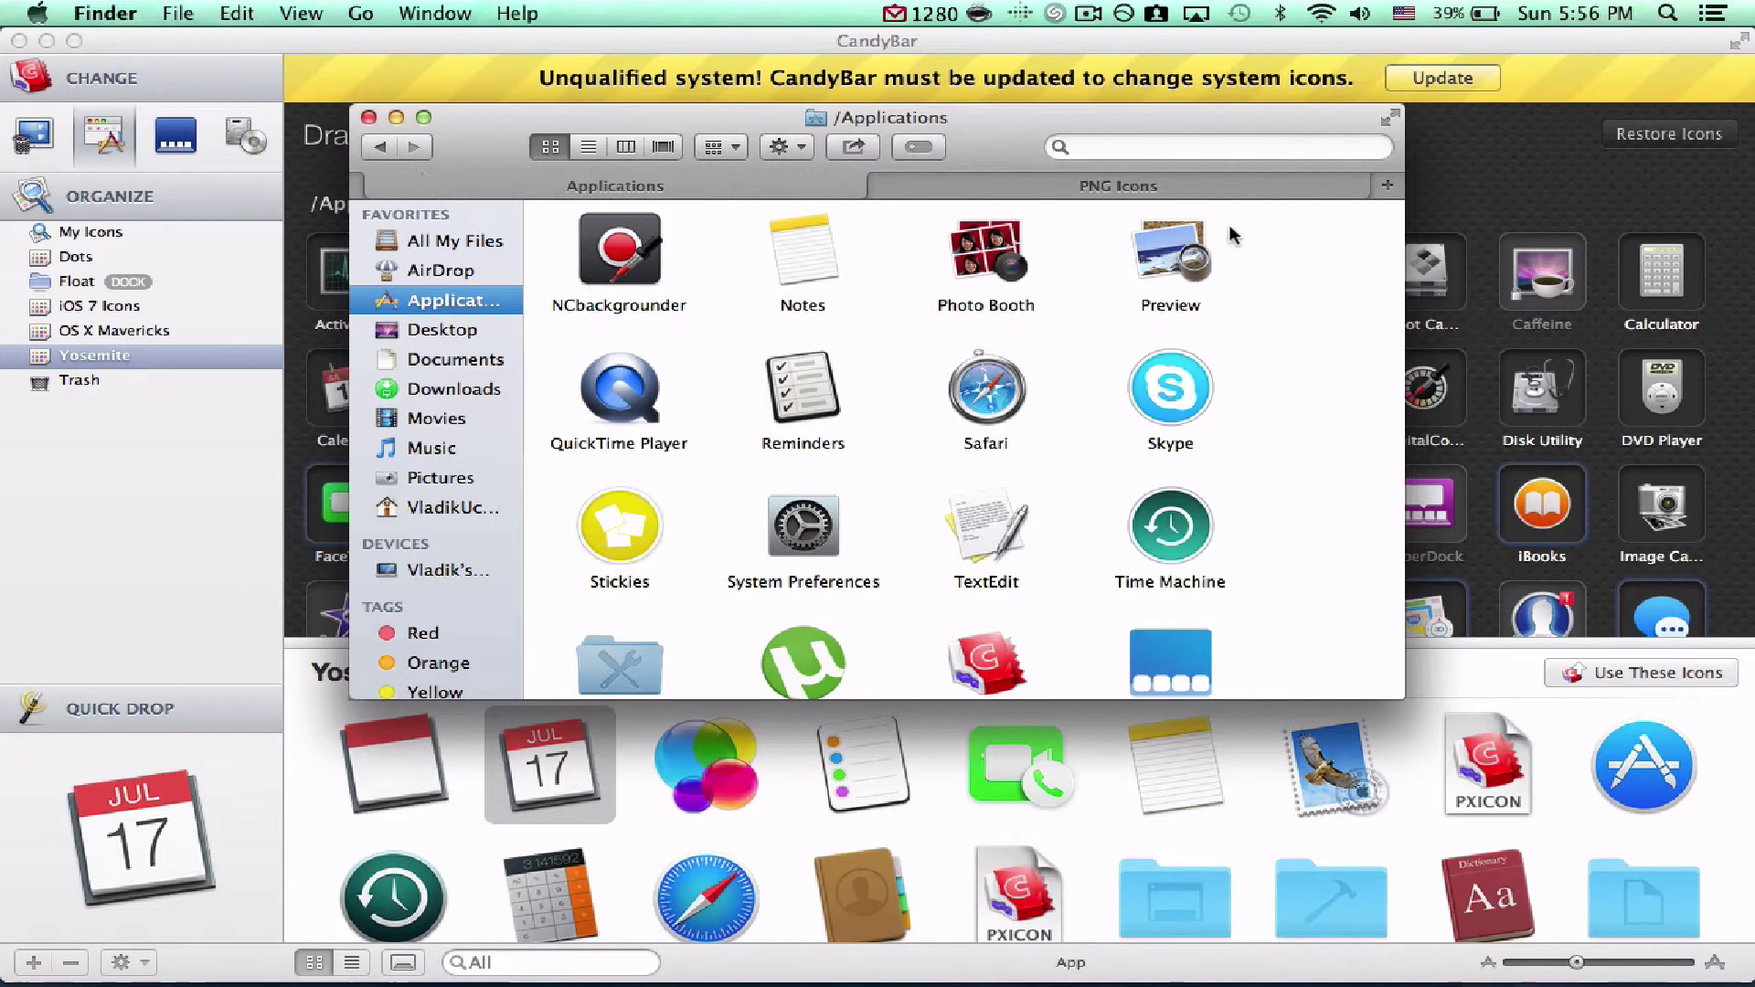
scroll(1235, 235, up, 10)
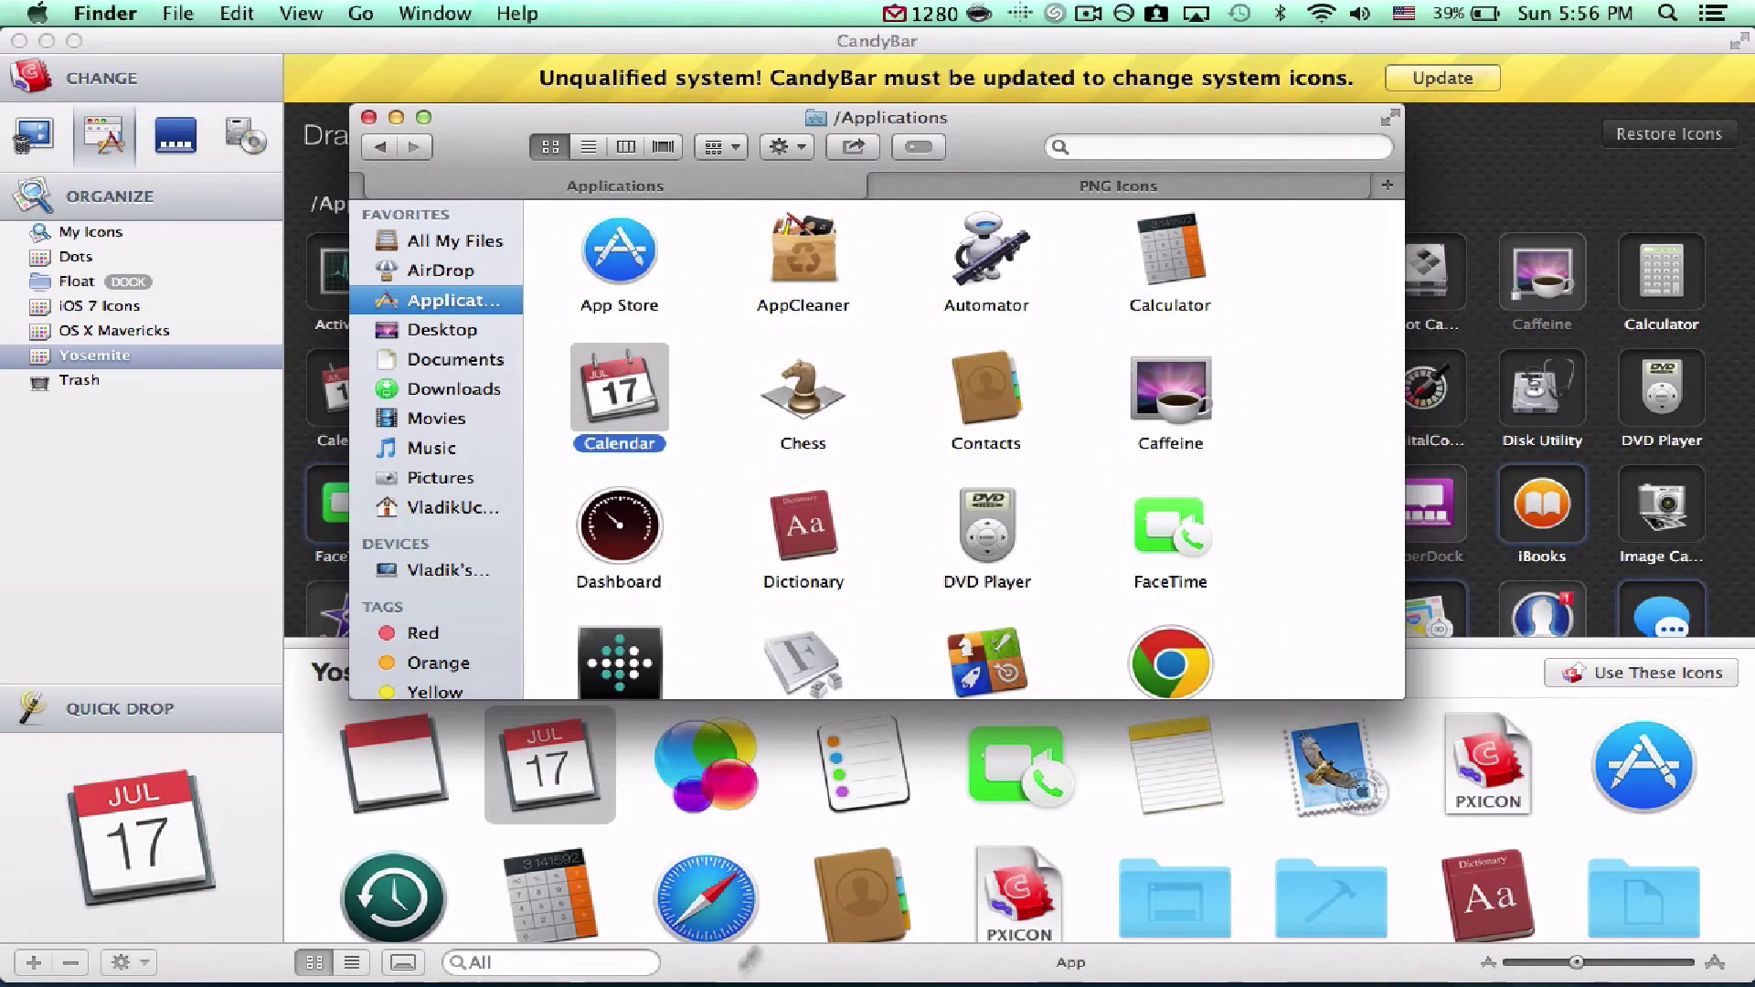
click(707, 891)
Search the Dots collection for 'saf' and select the round blue Safari icon, previewing it.
scroll(705, 886, down, 3)
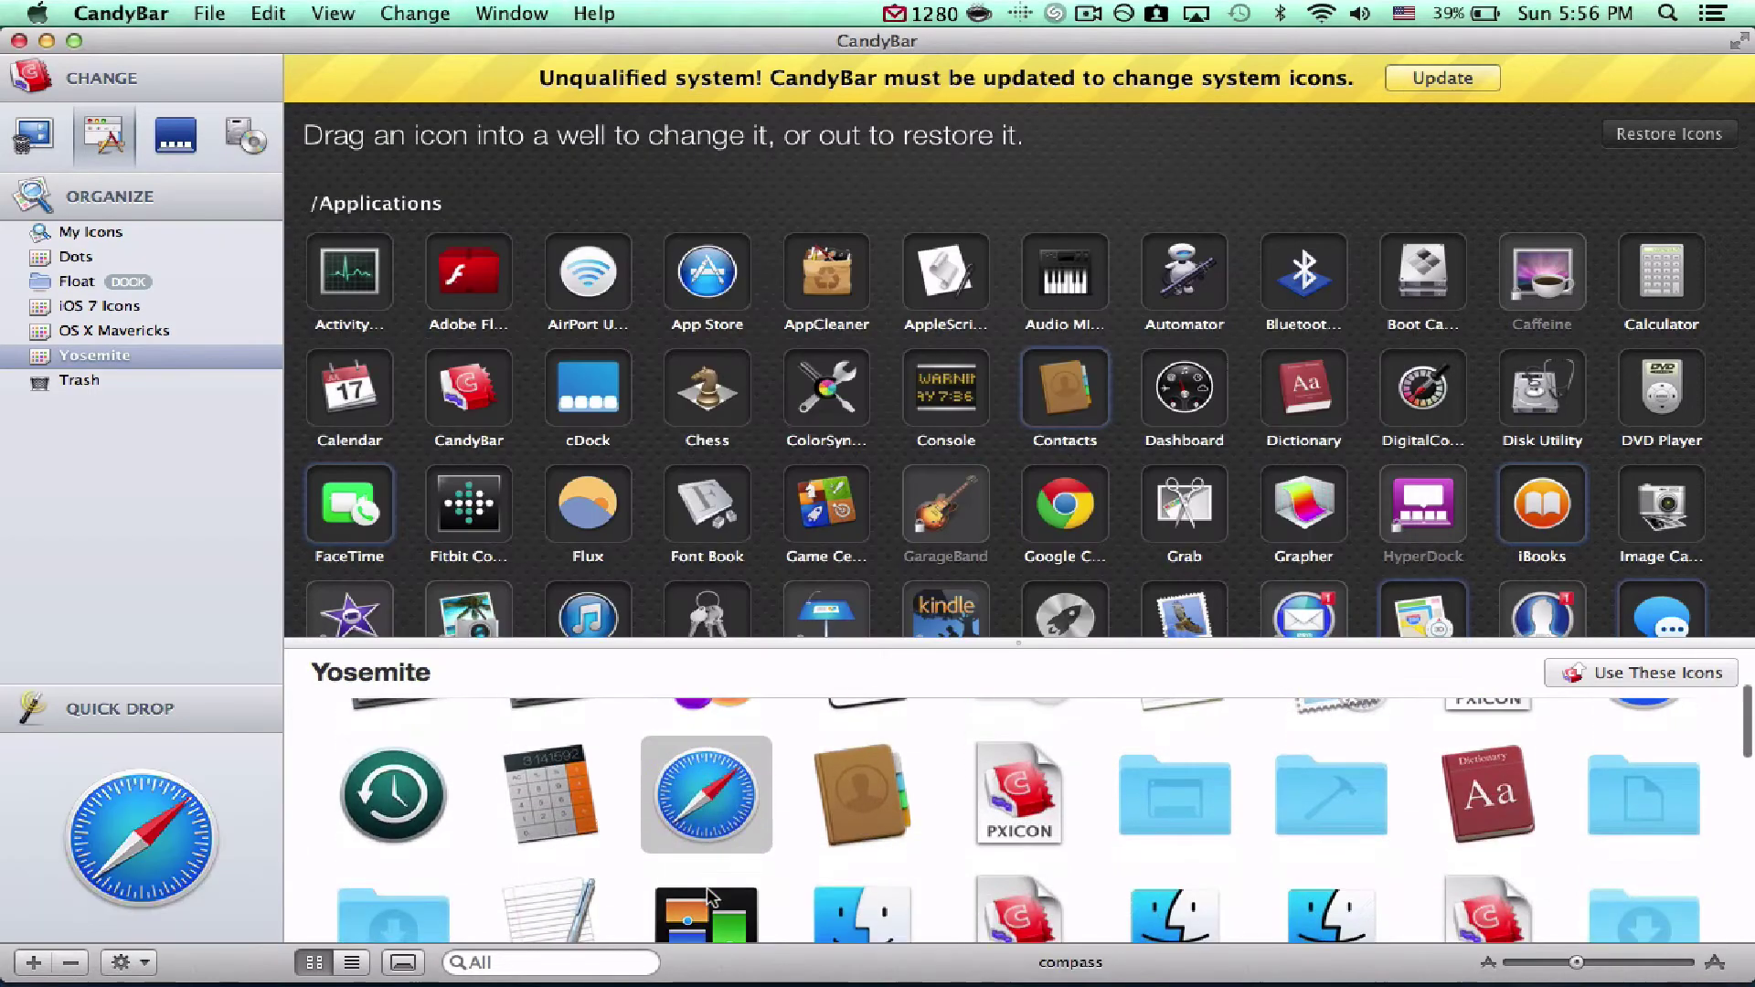
click(143, 234)
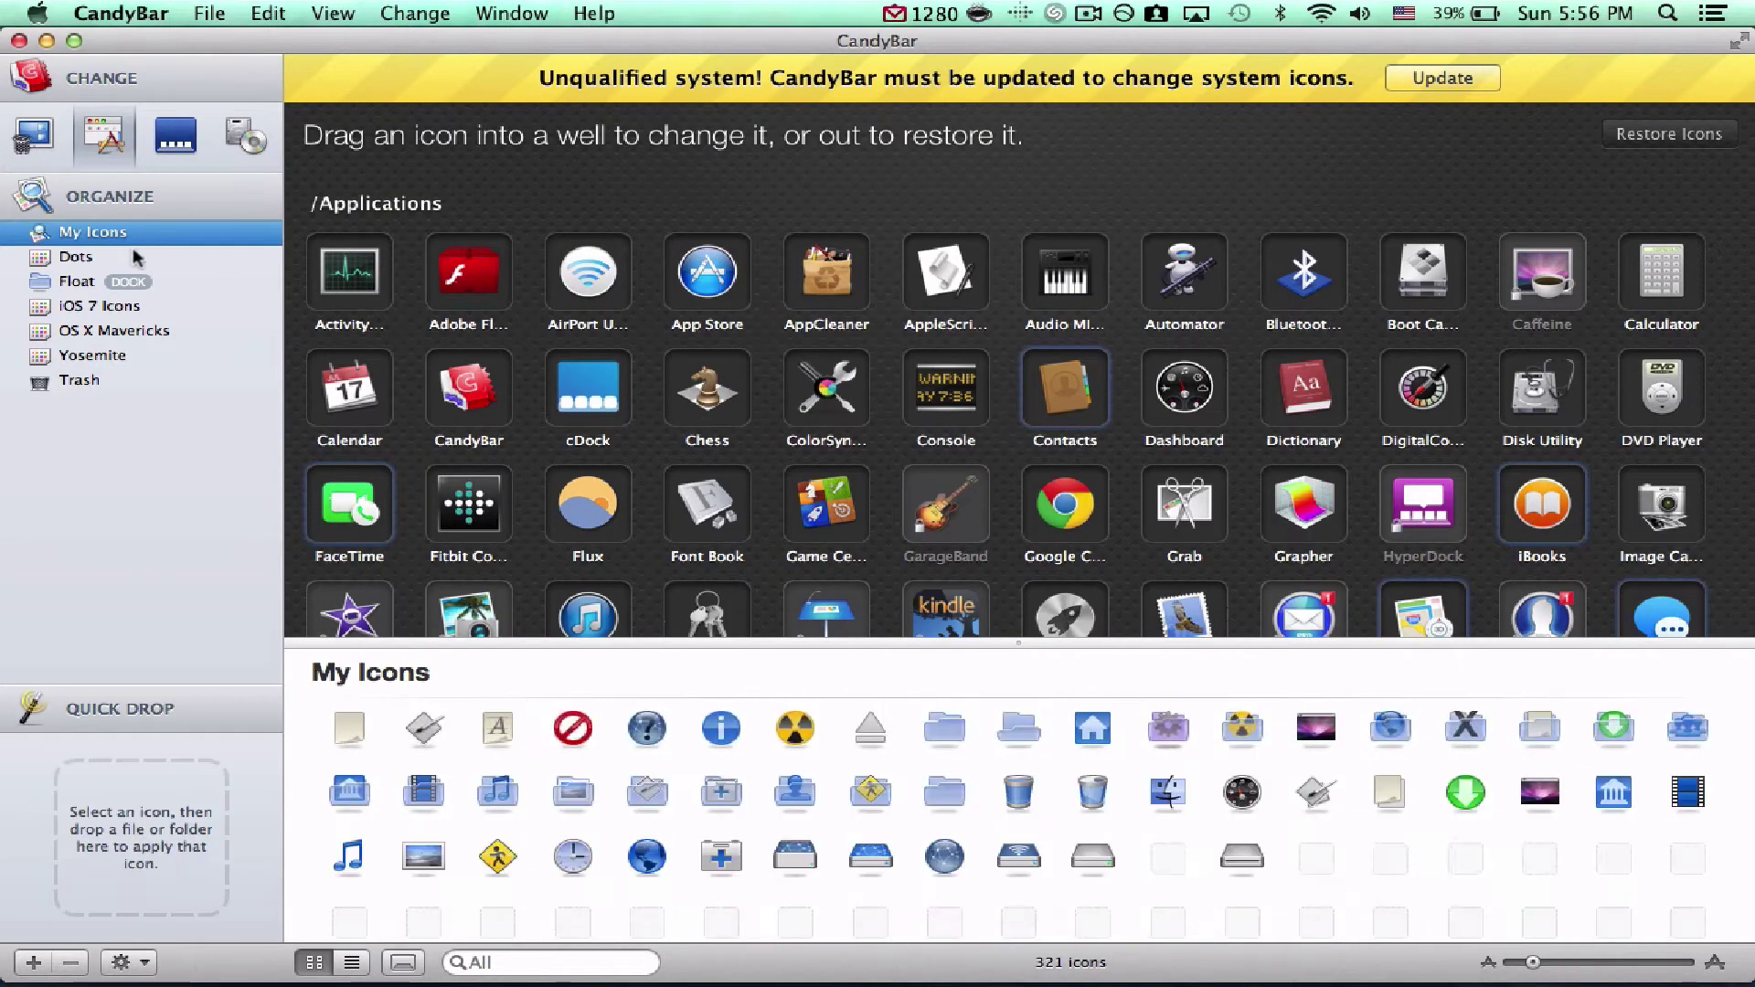
click(133, 261)
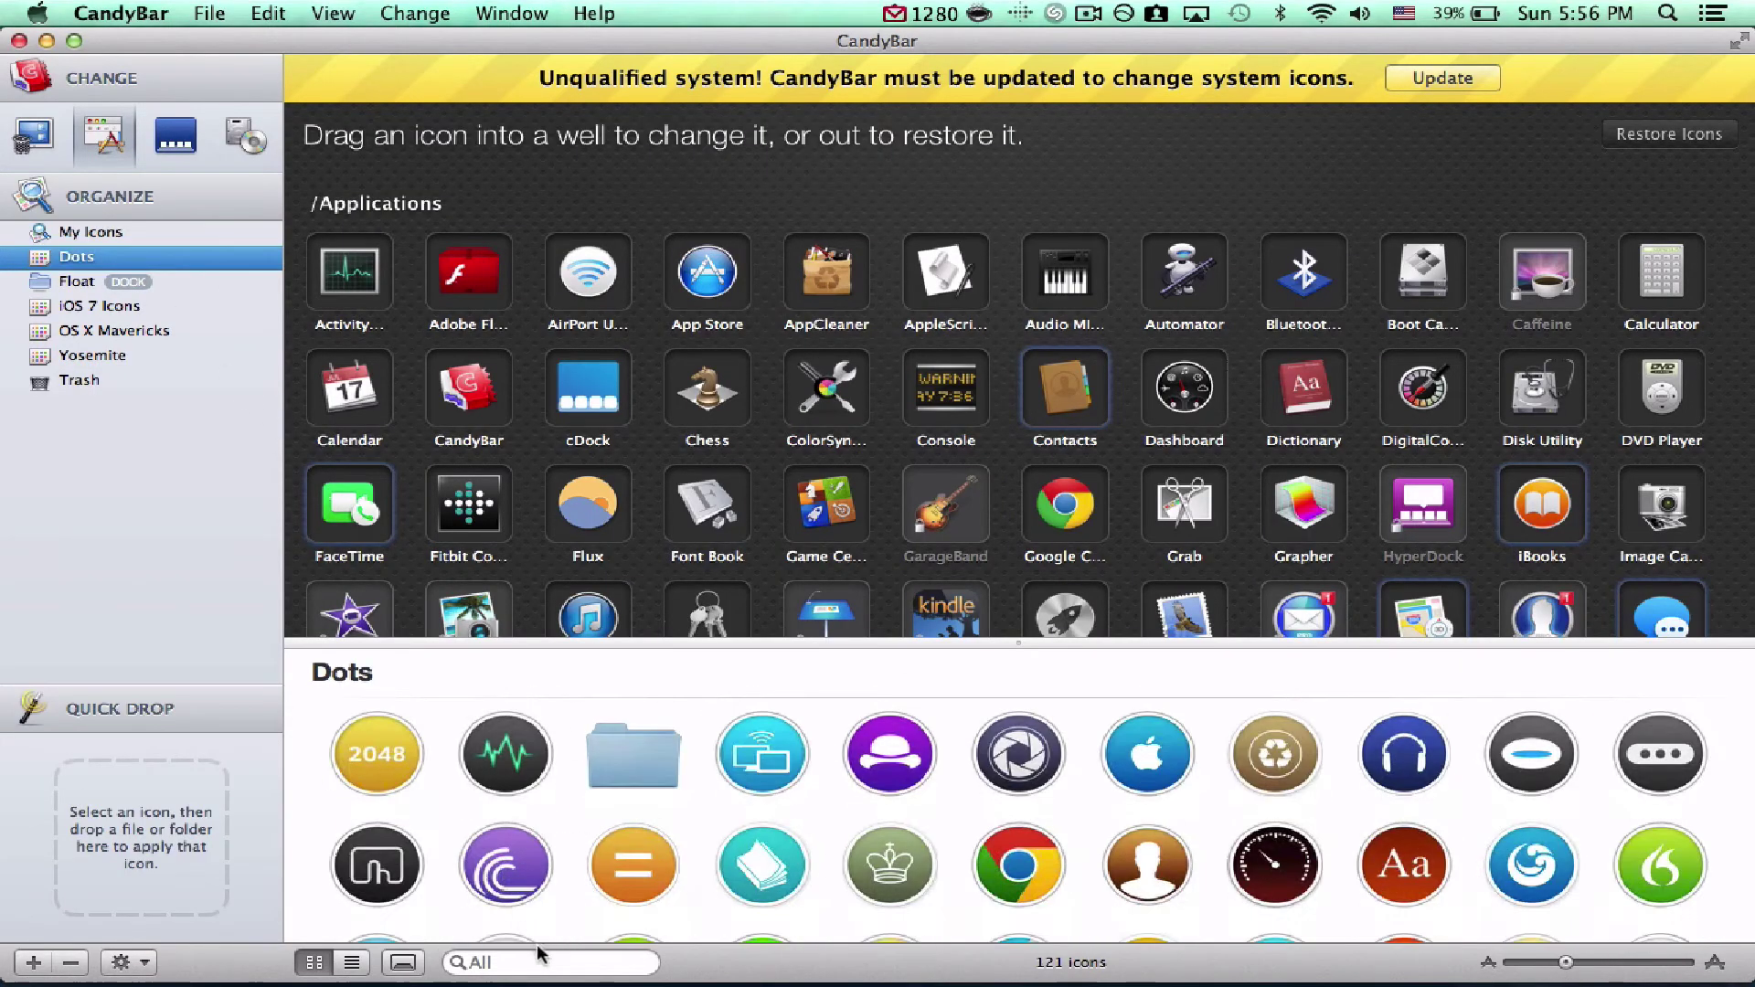
click(541, 962)
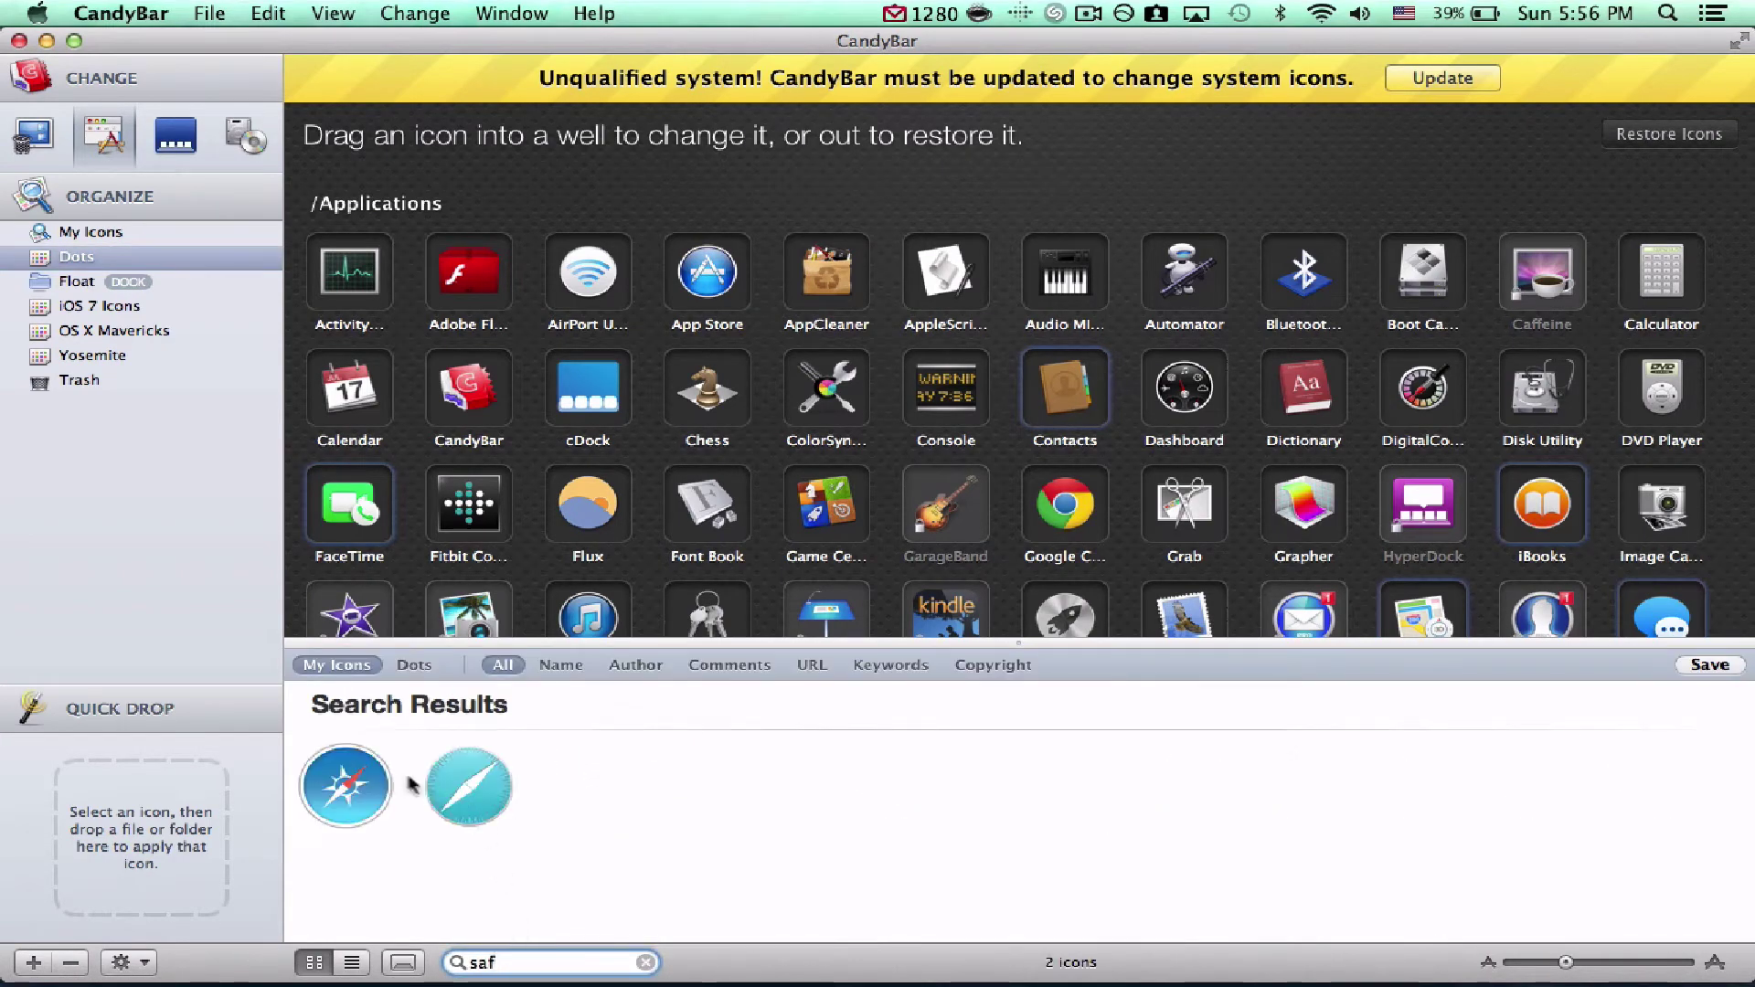
click(345, 784)
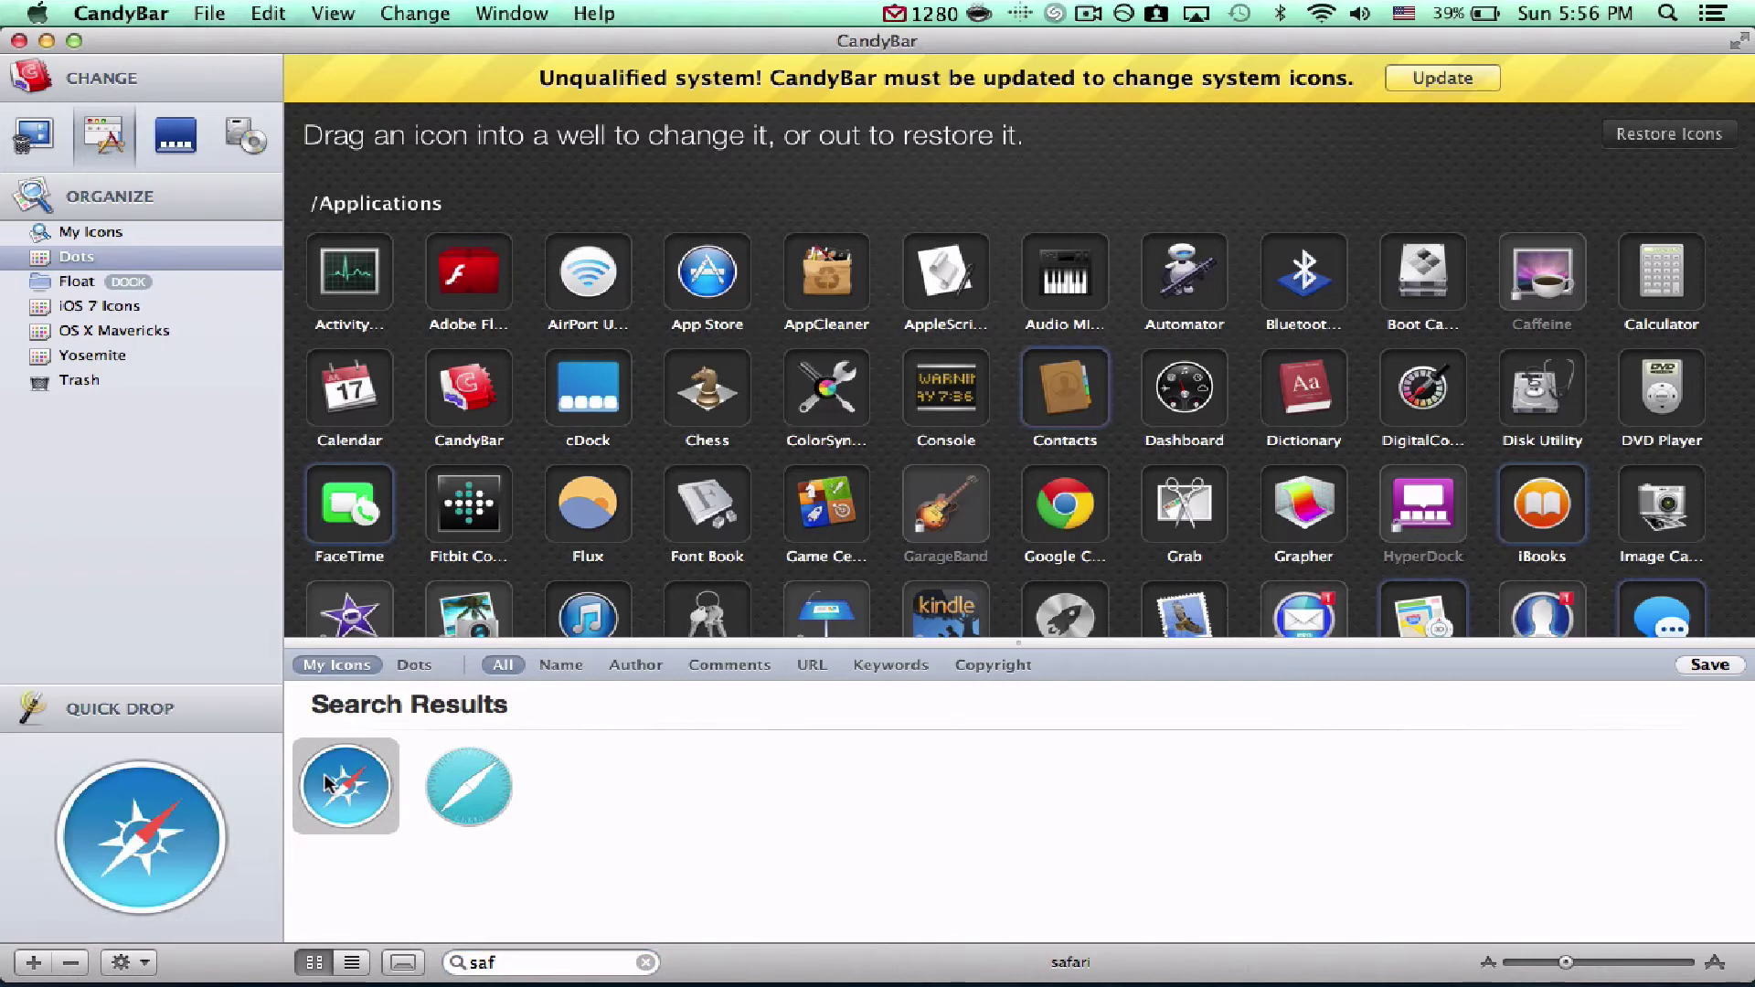
key(space)
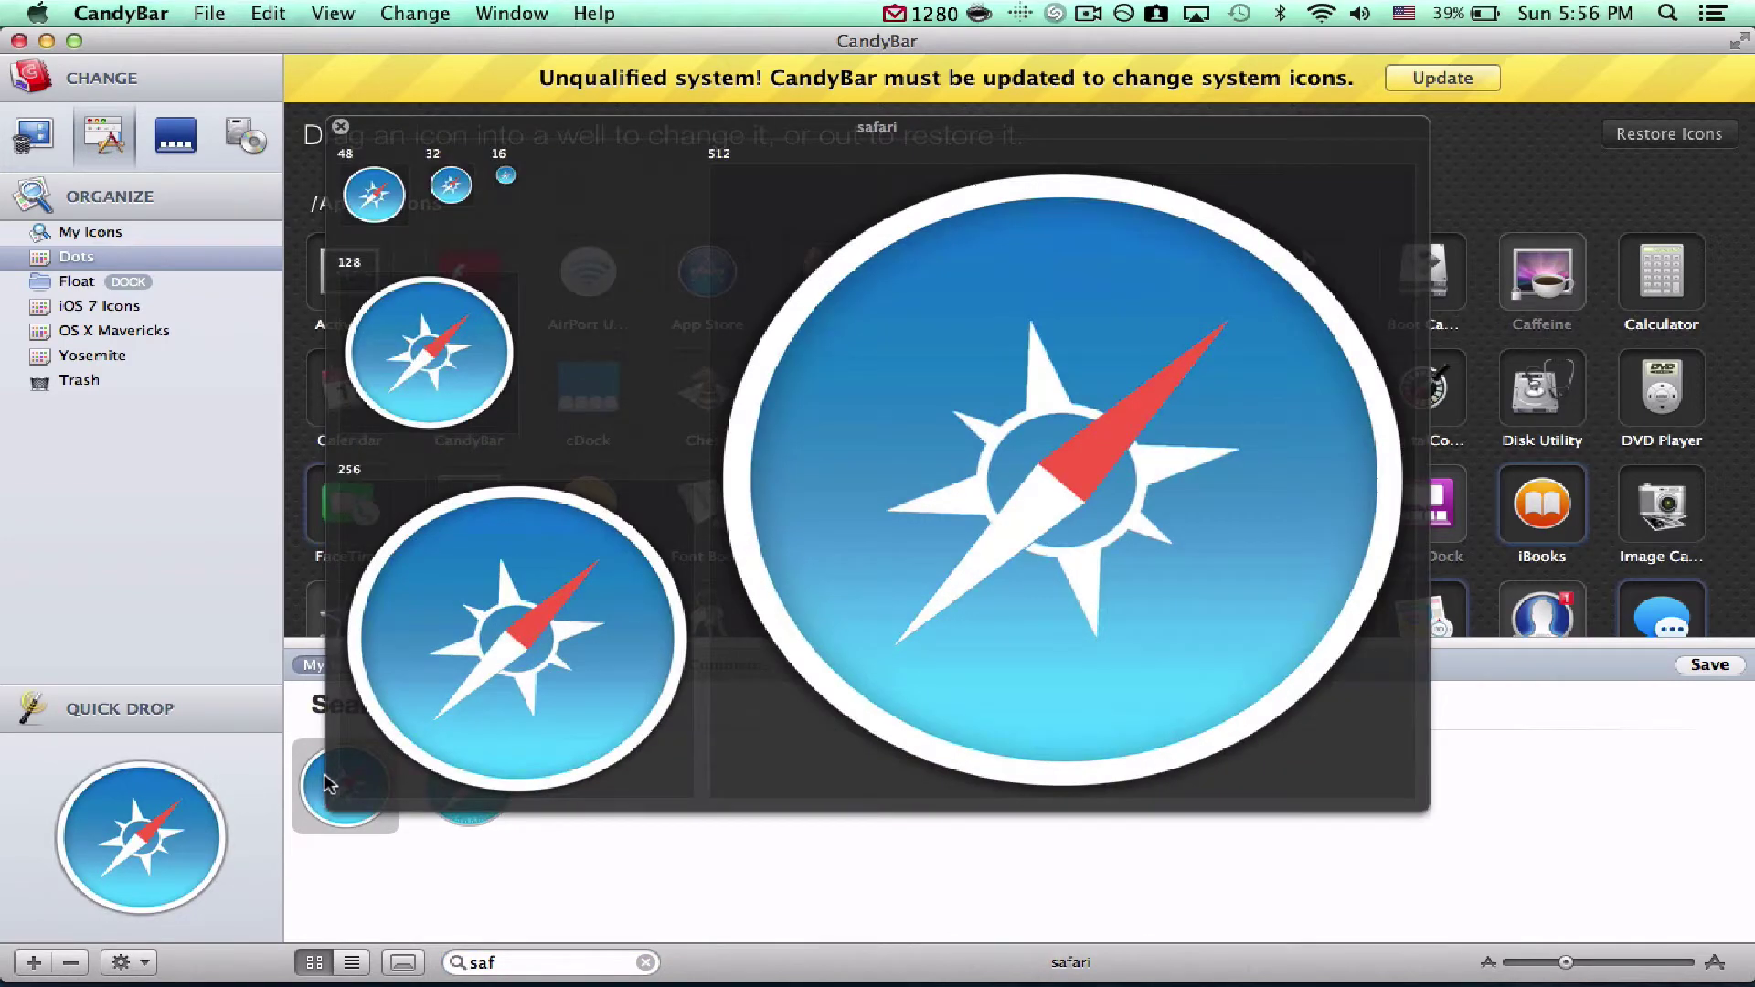
key(space)
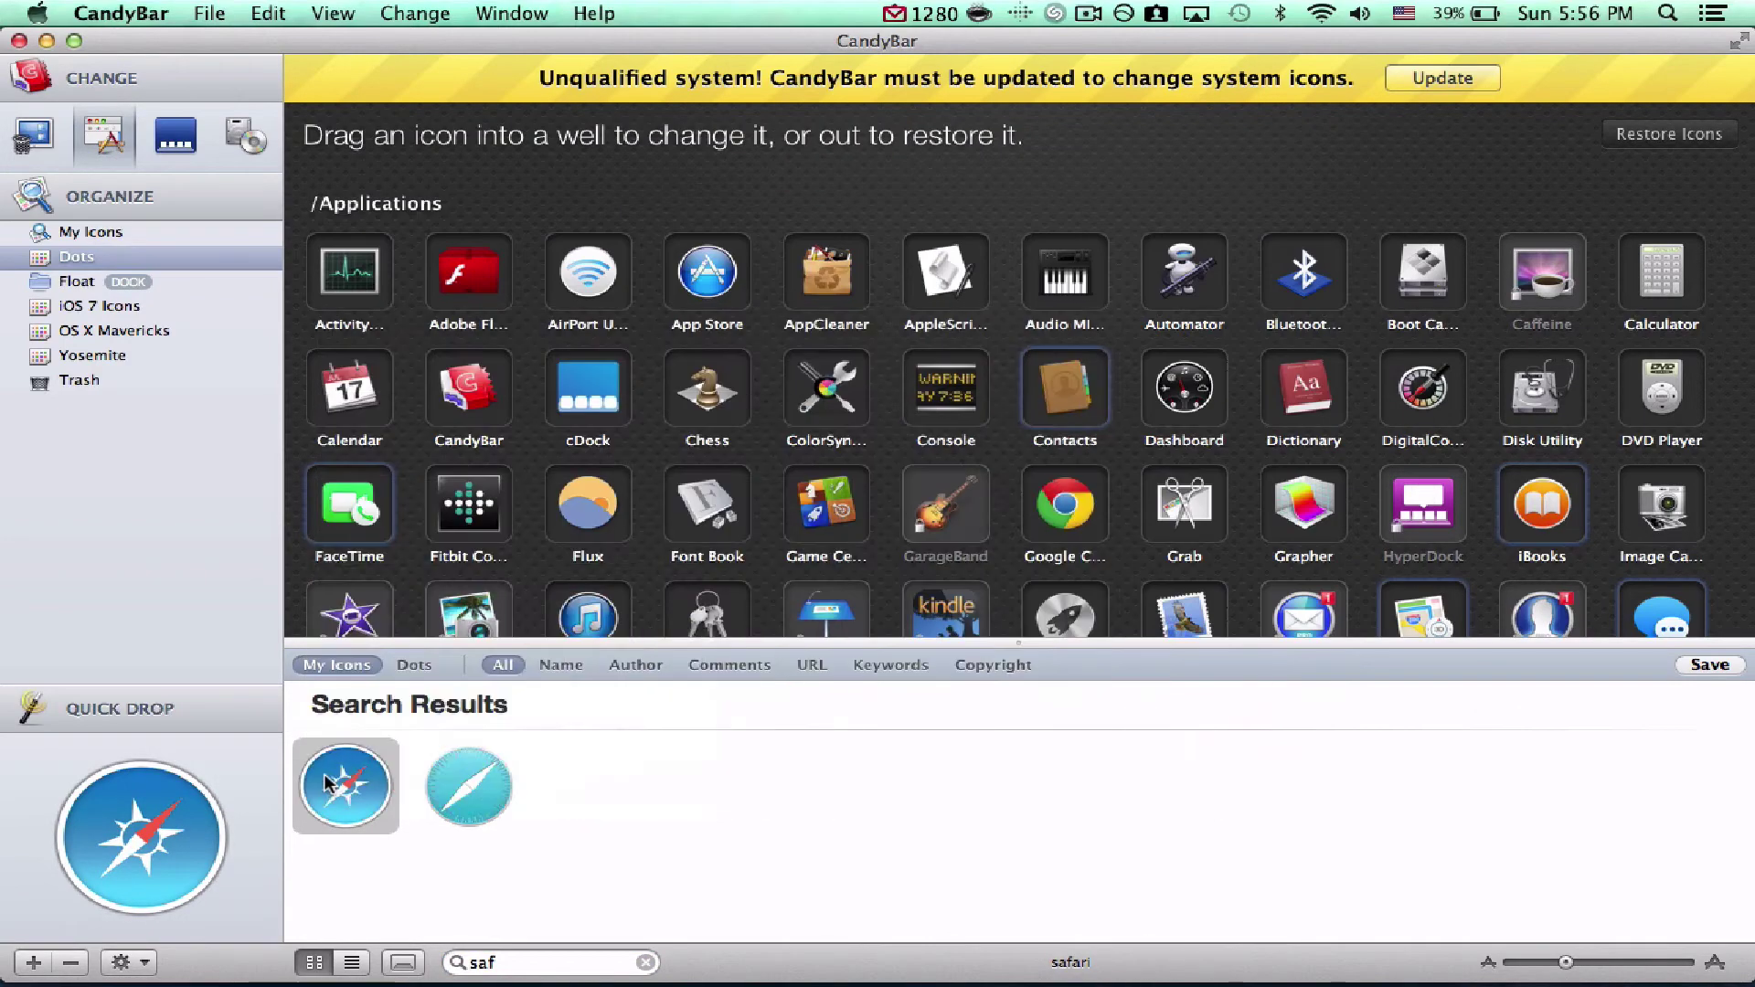
right_click(323, 774)
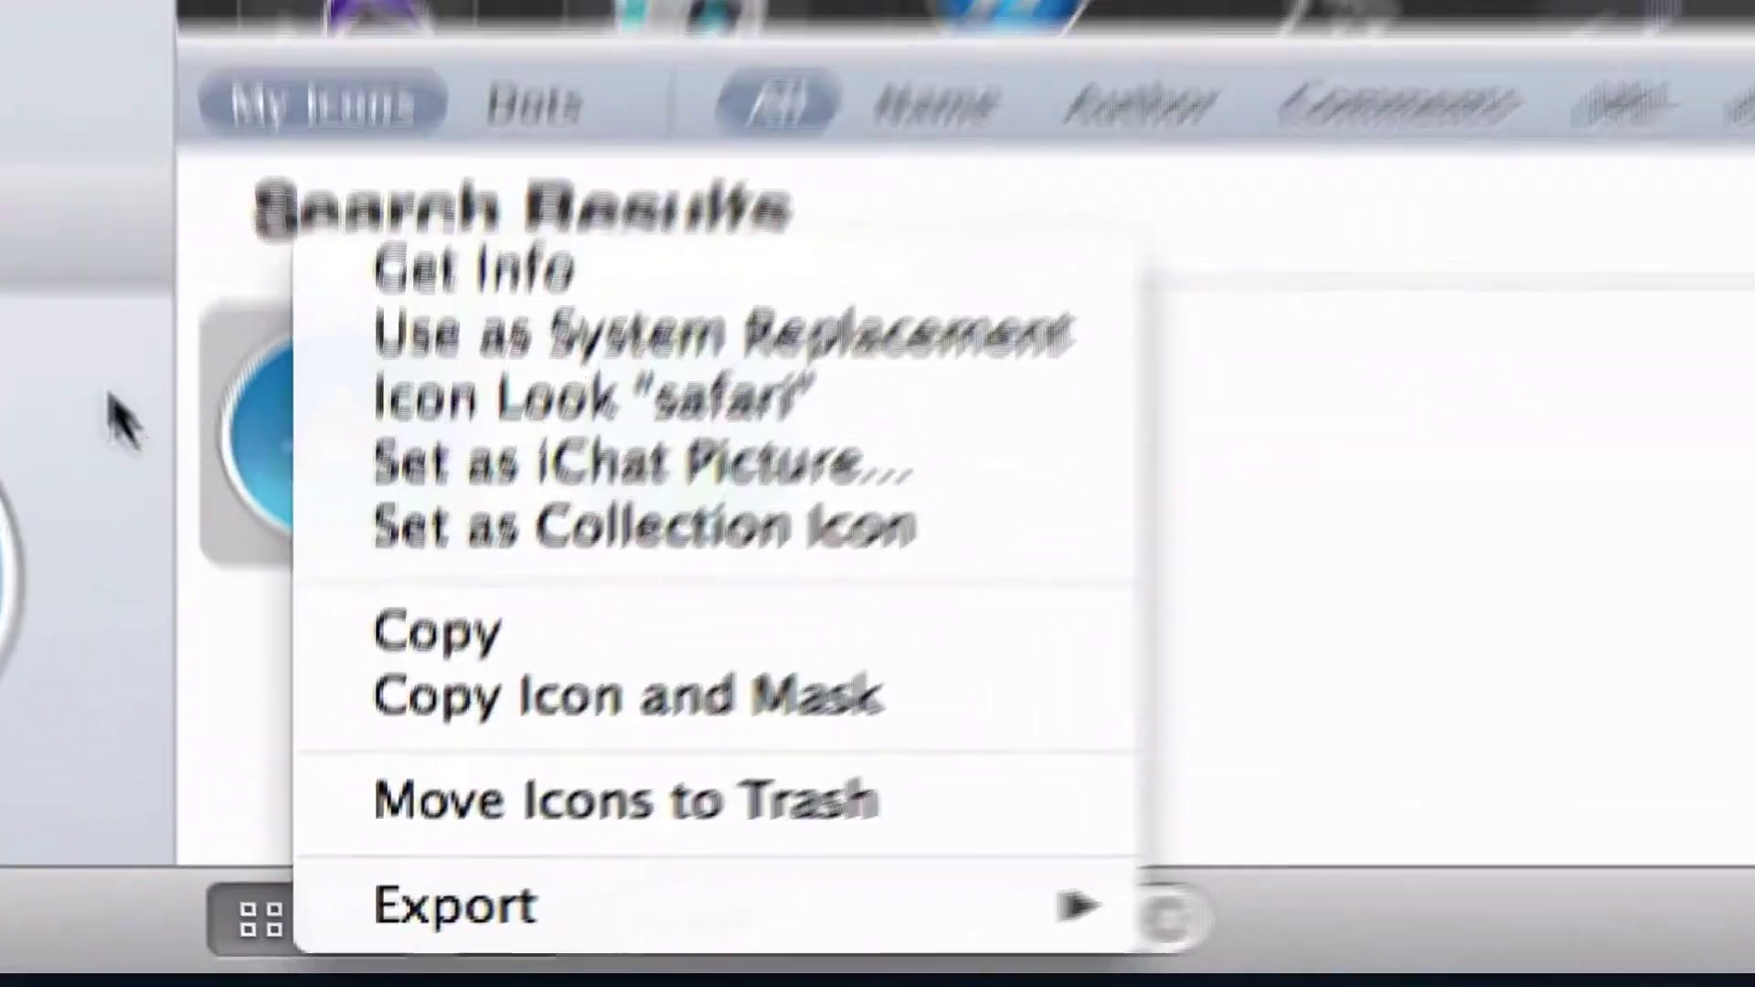
Copy the round blue Safari icon onto Safari's Get Info icon, confirming with the admin password.
click(348, 640)
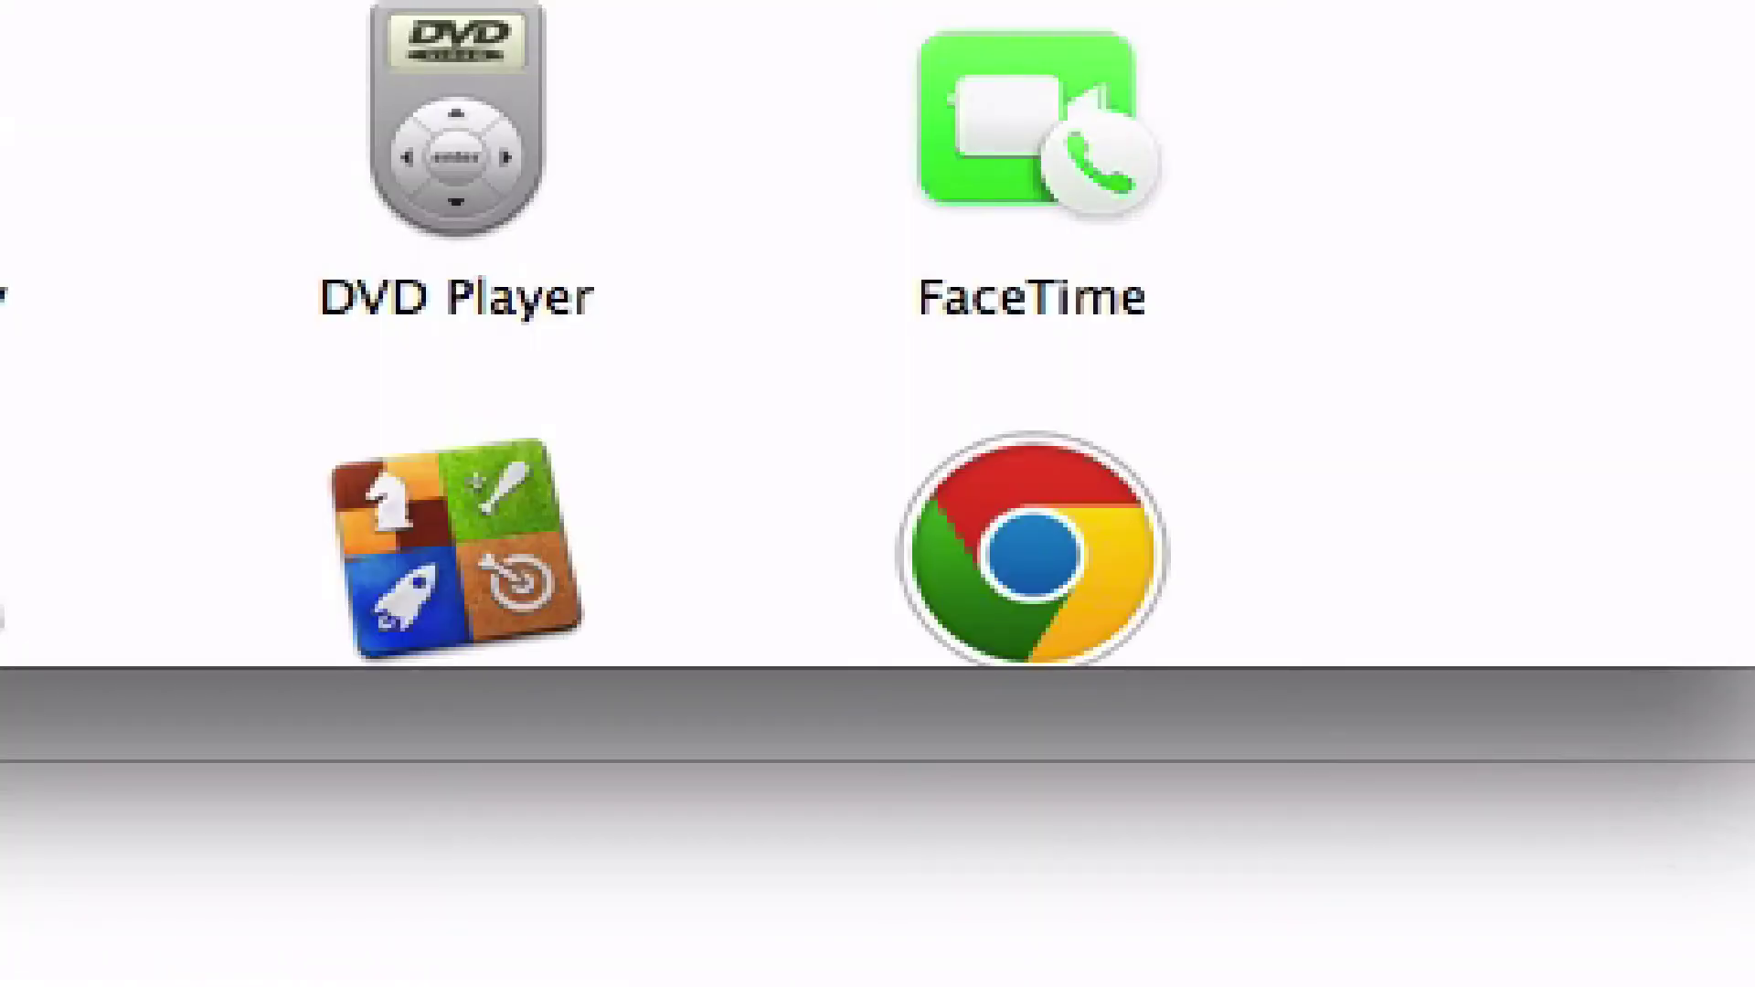
key(s)
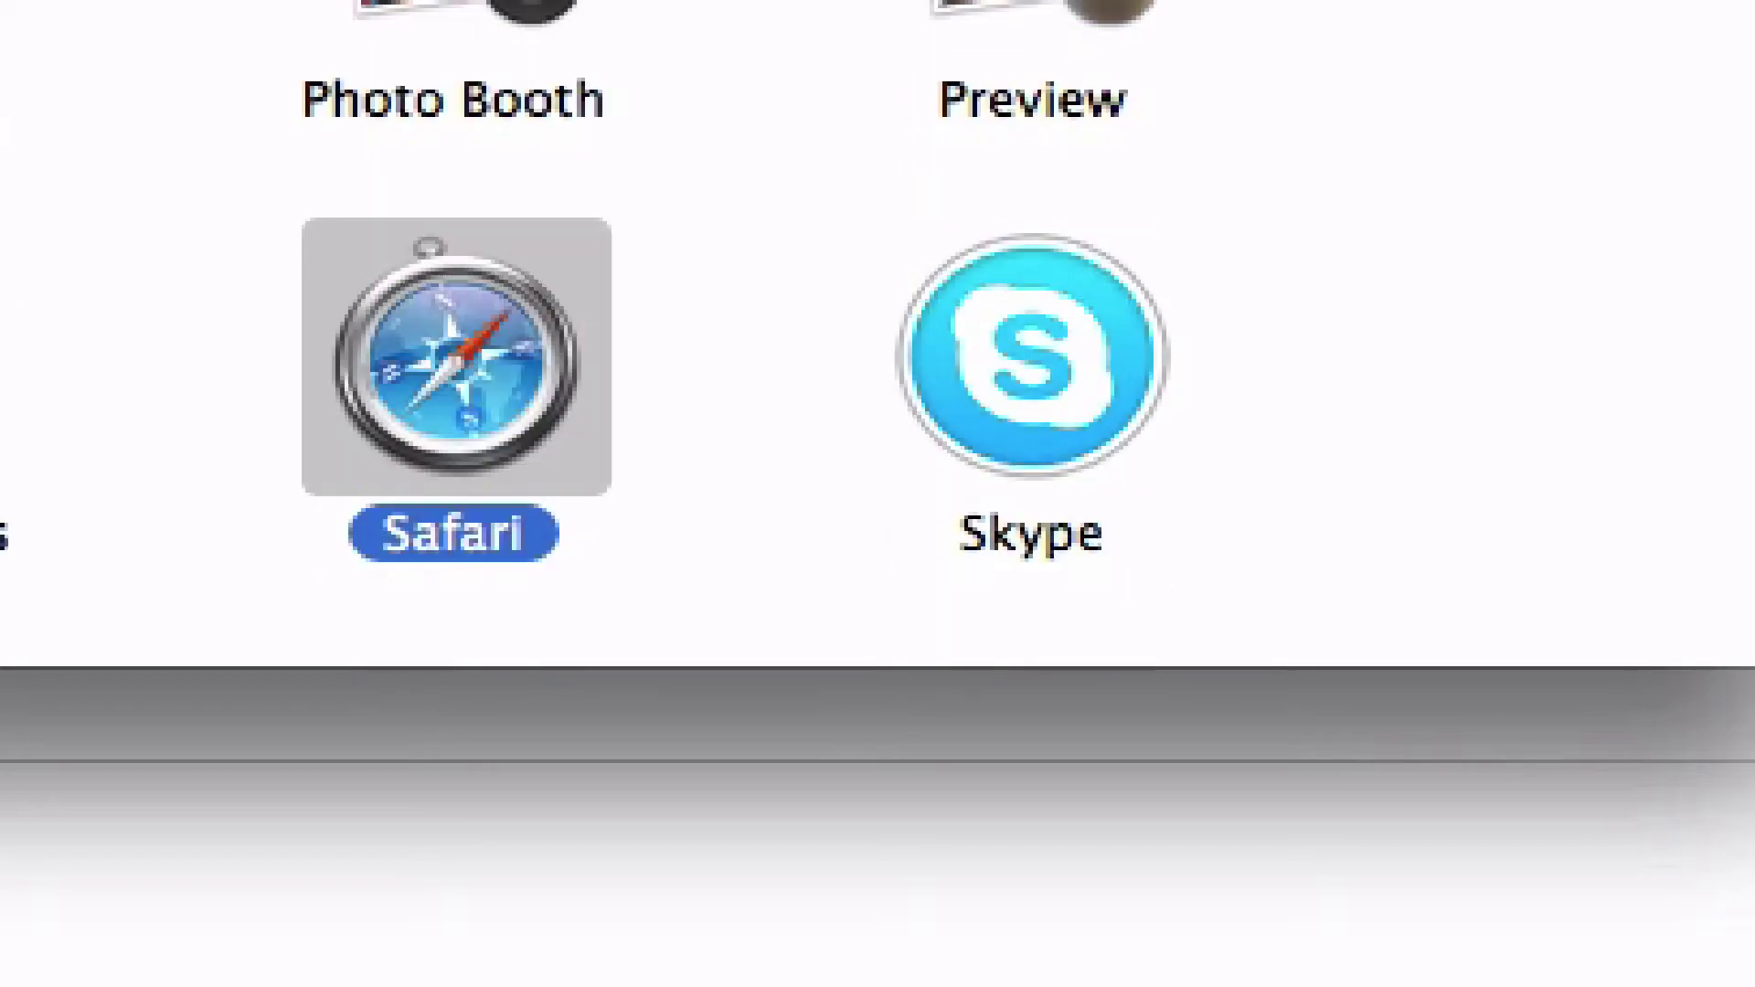
right_click(501, 355)
click(651, 384)
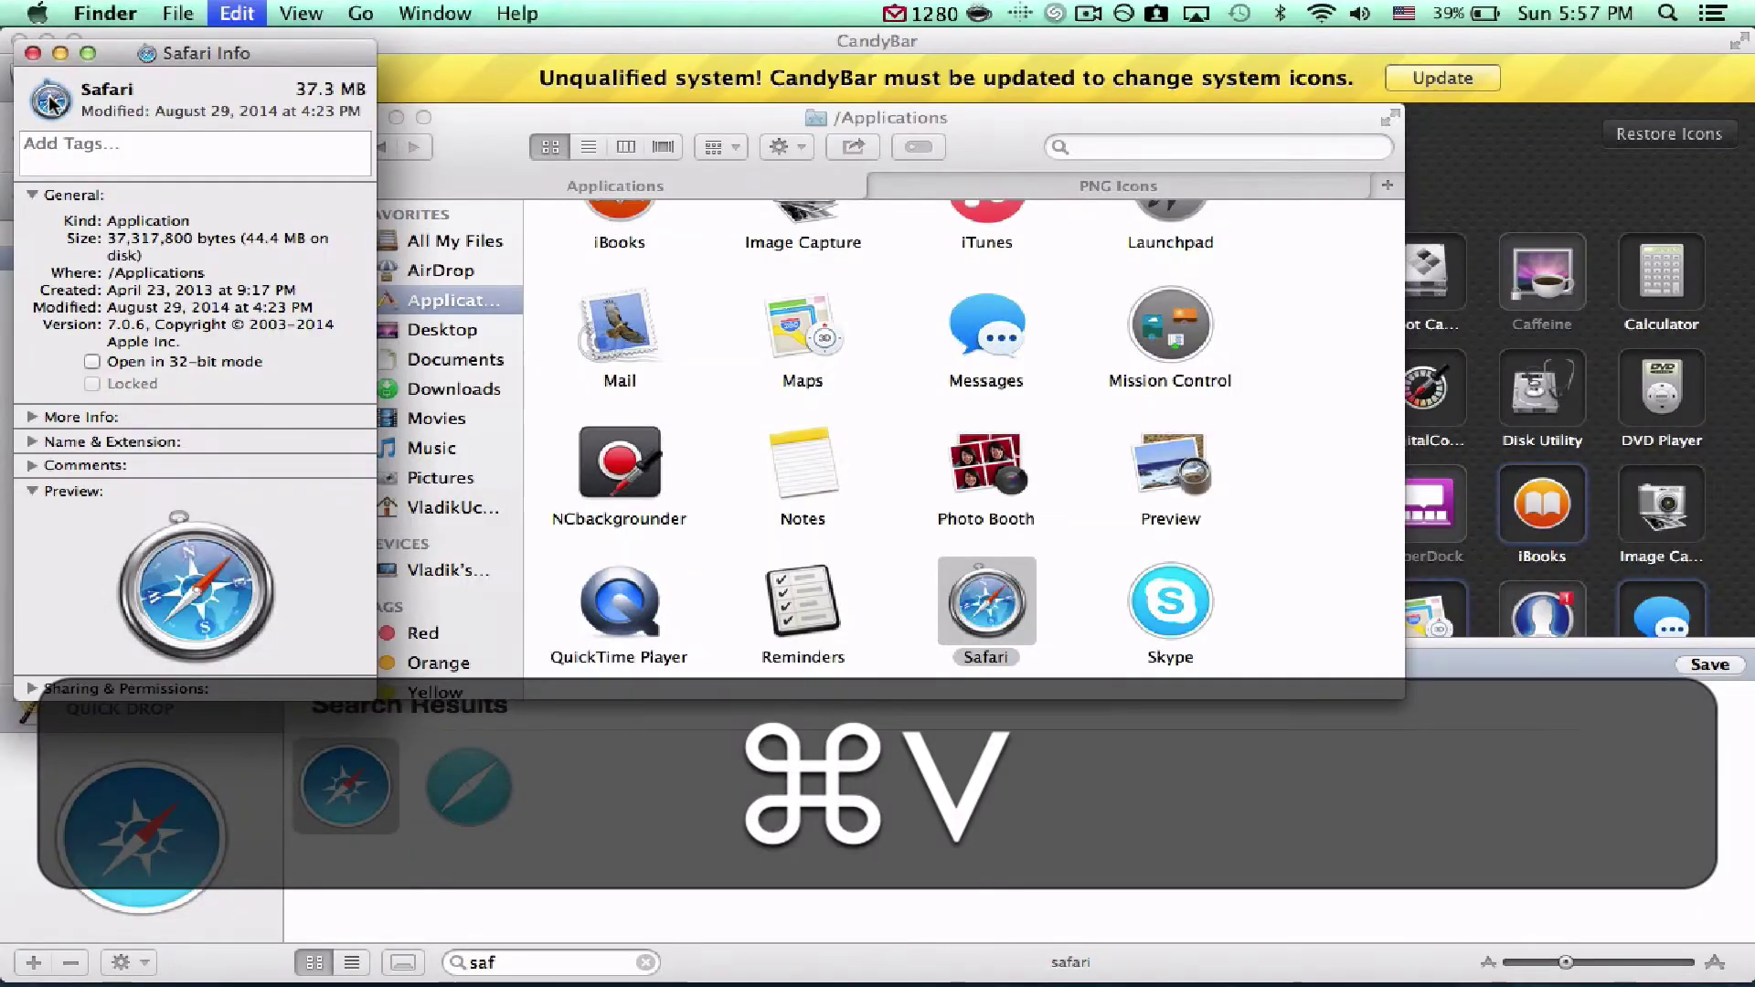
text(••••••)
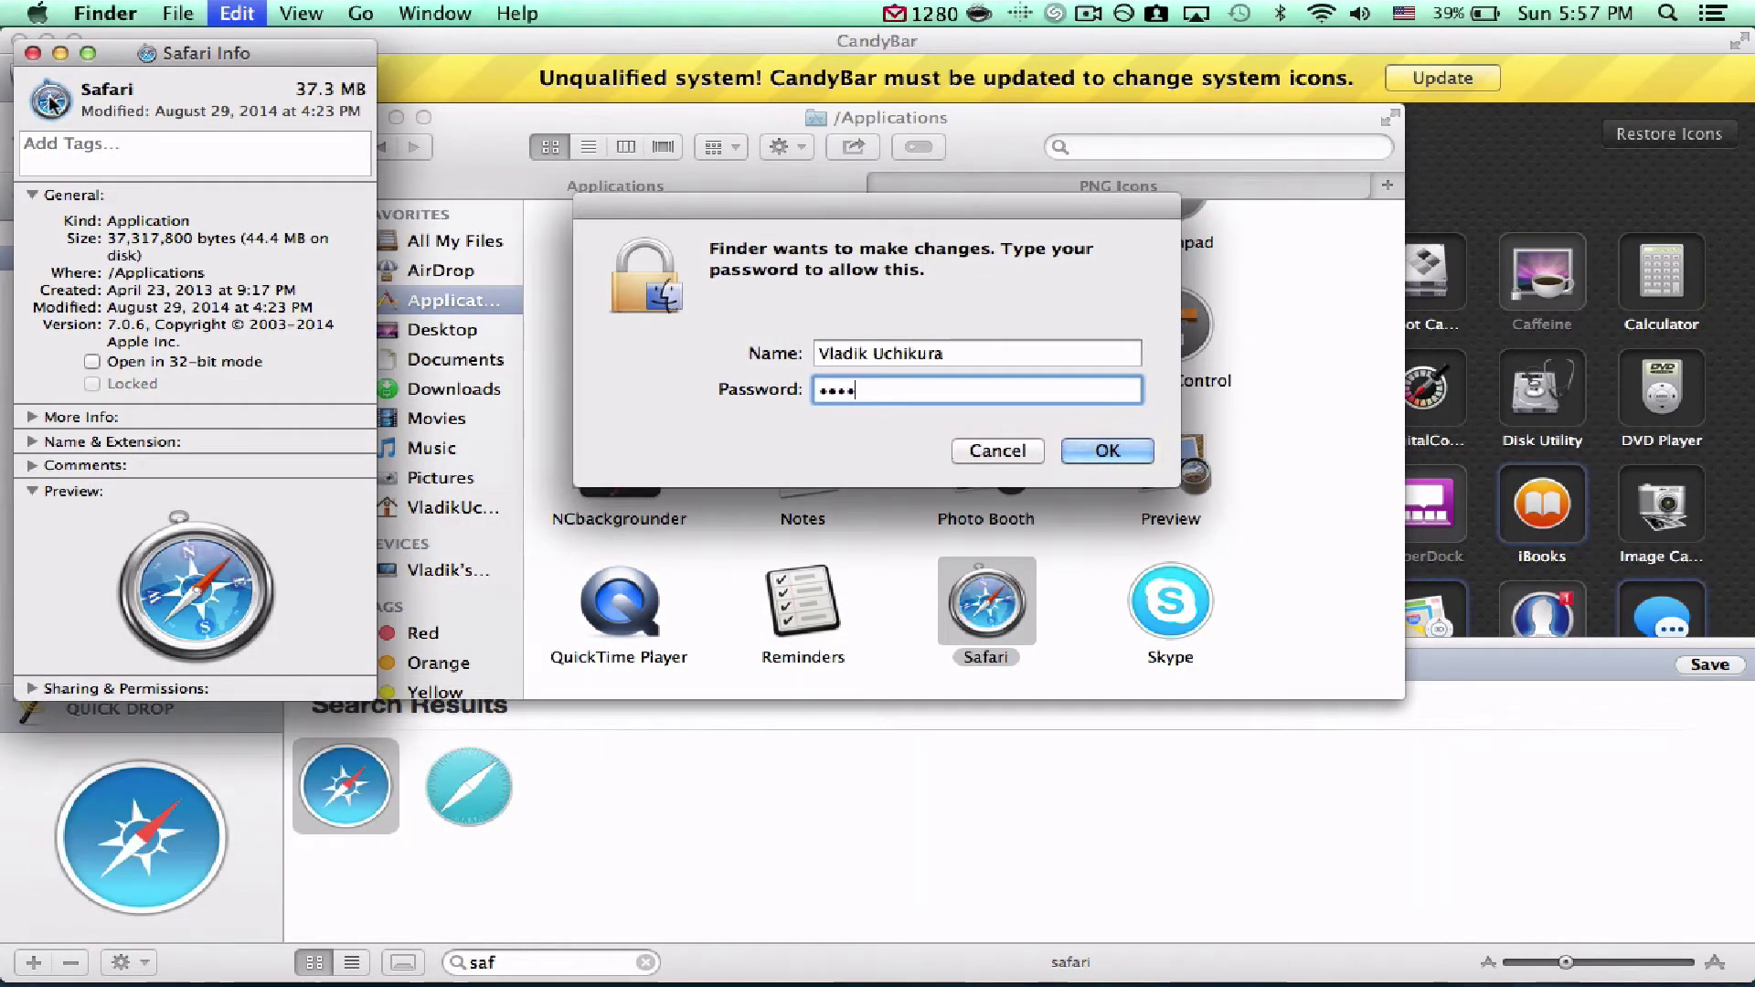
text(••••)
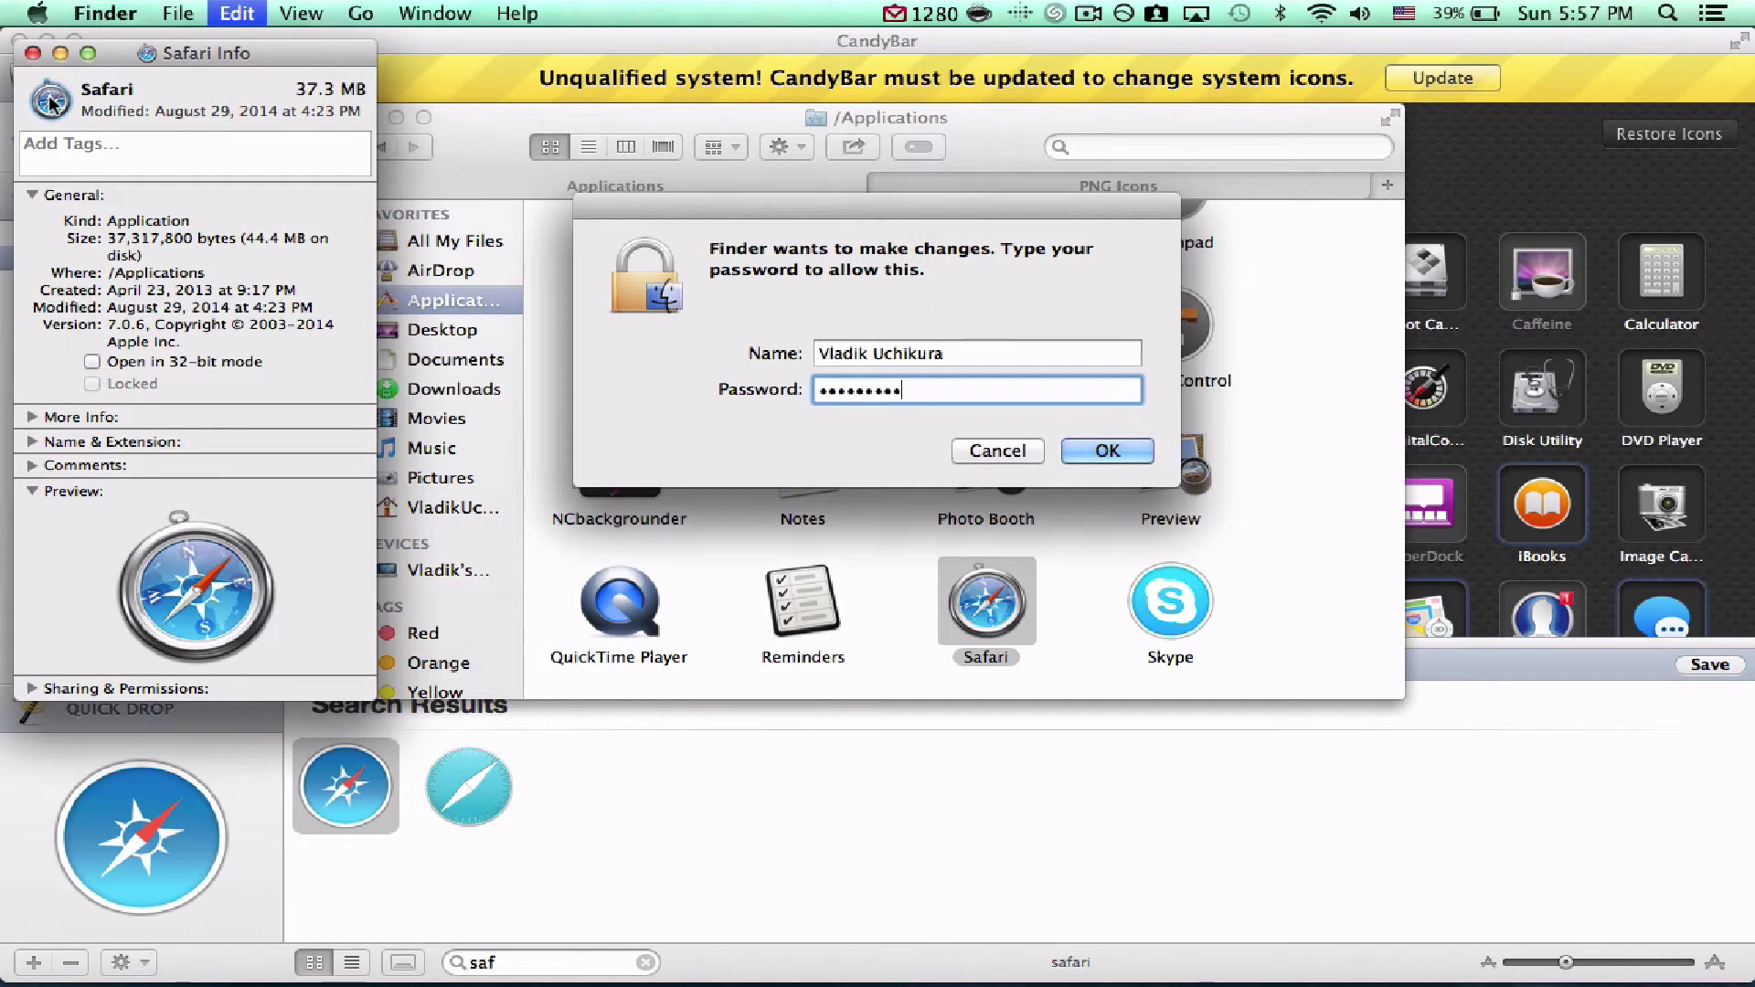
key(Return)
mouse_move(4, 6)
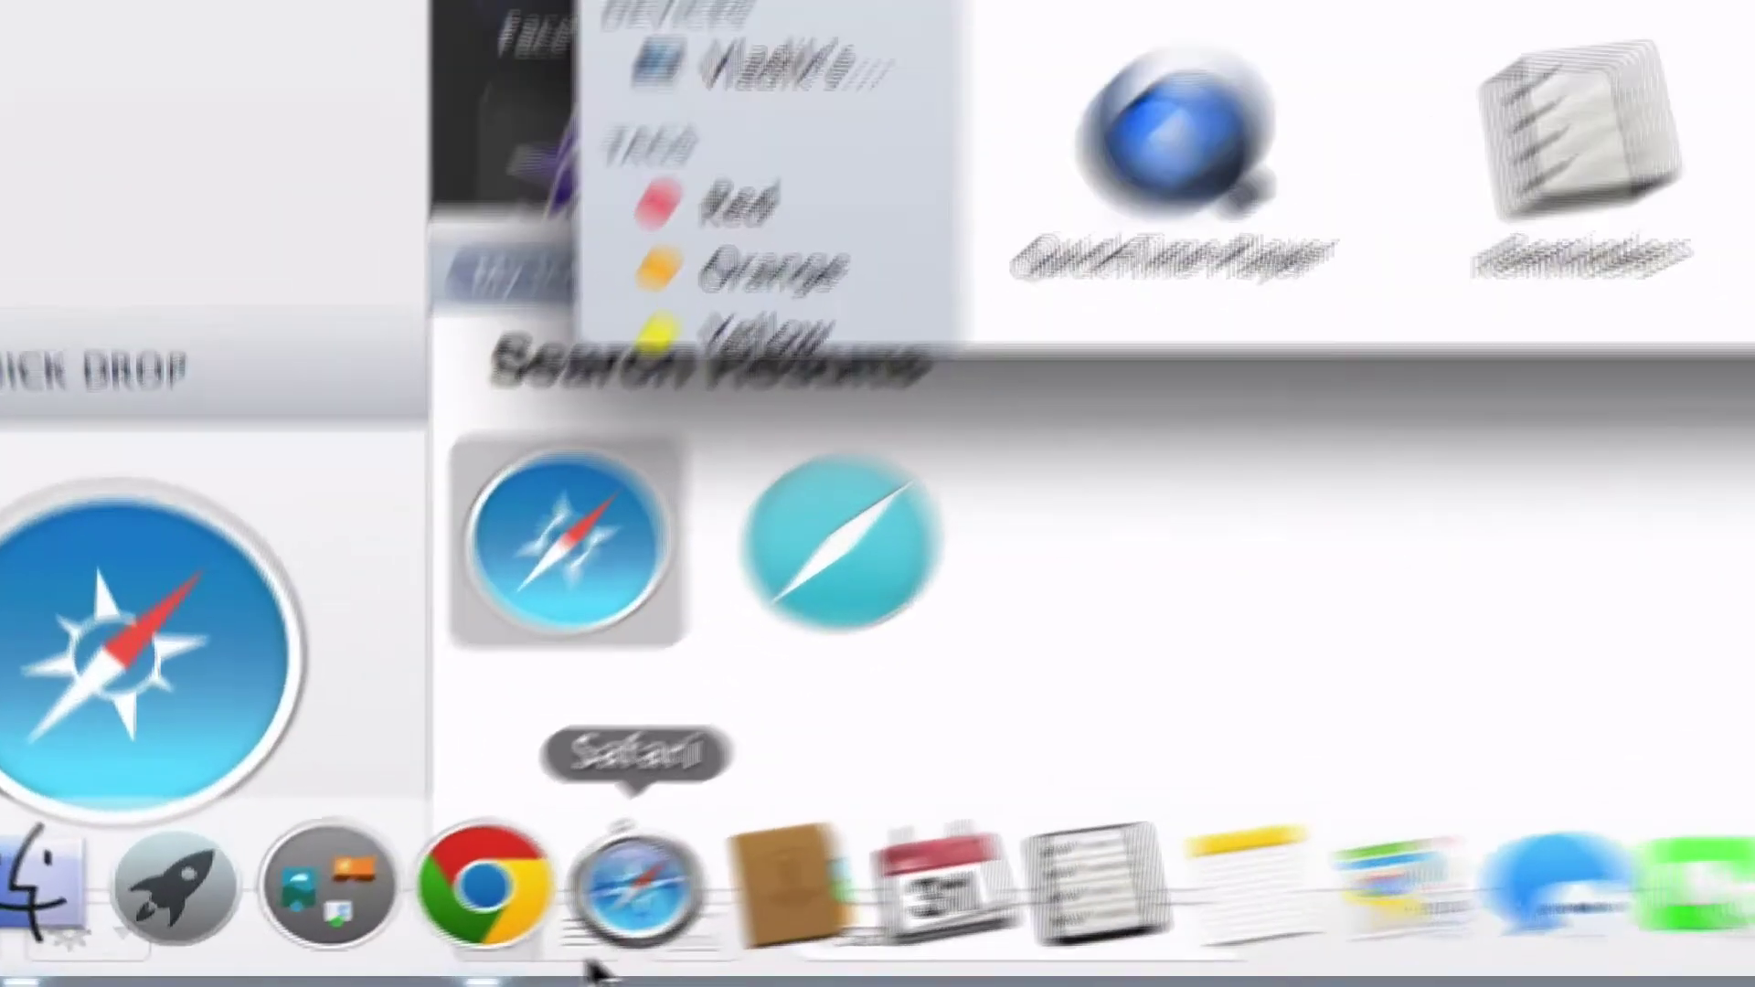
Launch Safari from the Dock to see its new Dots icon and Top Sites window.
click(373, 976)
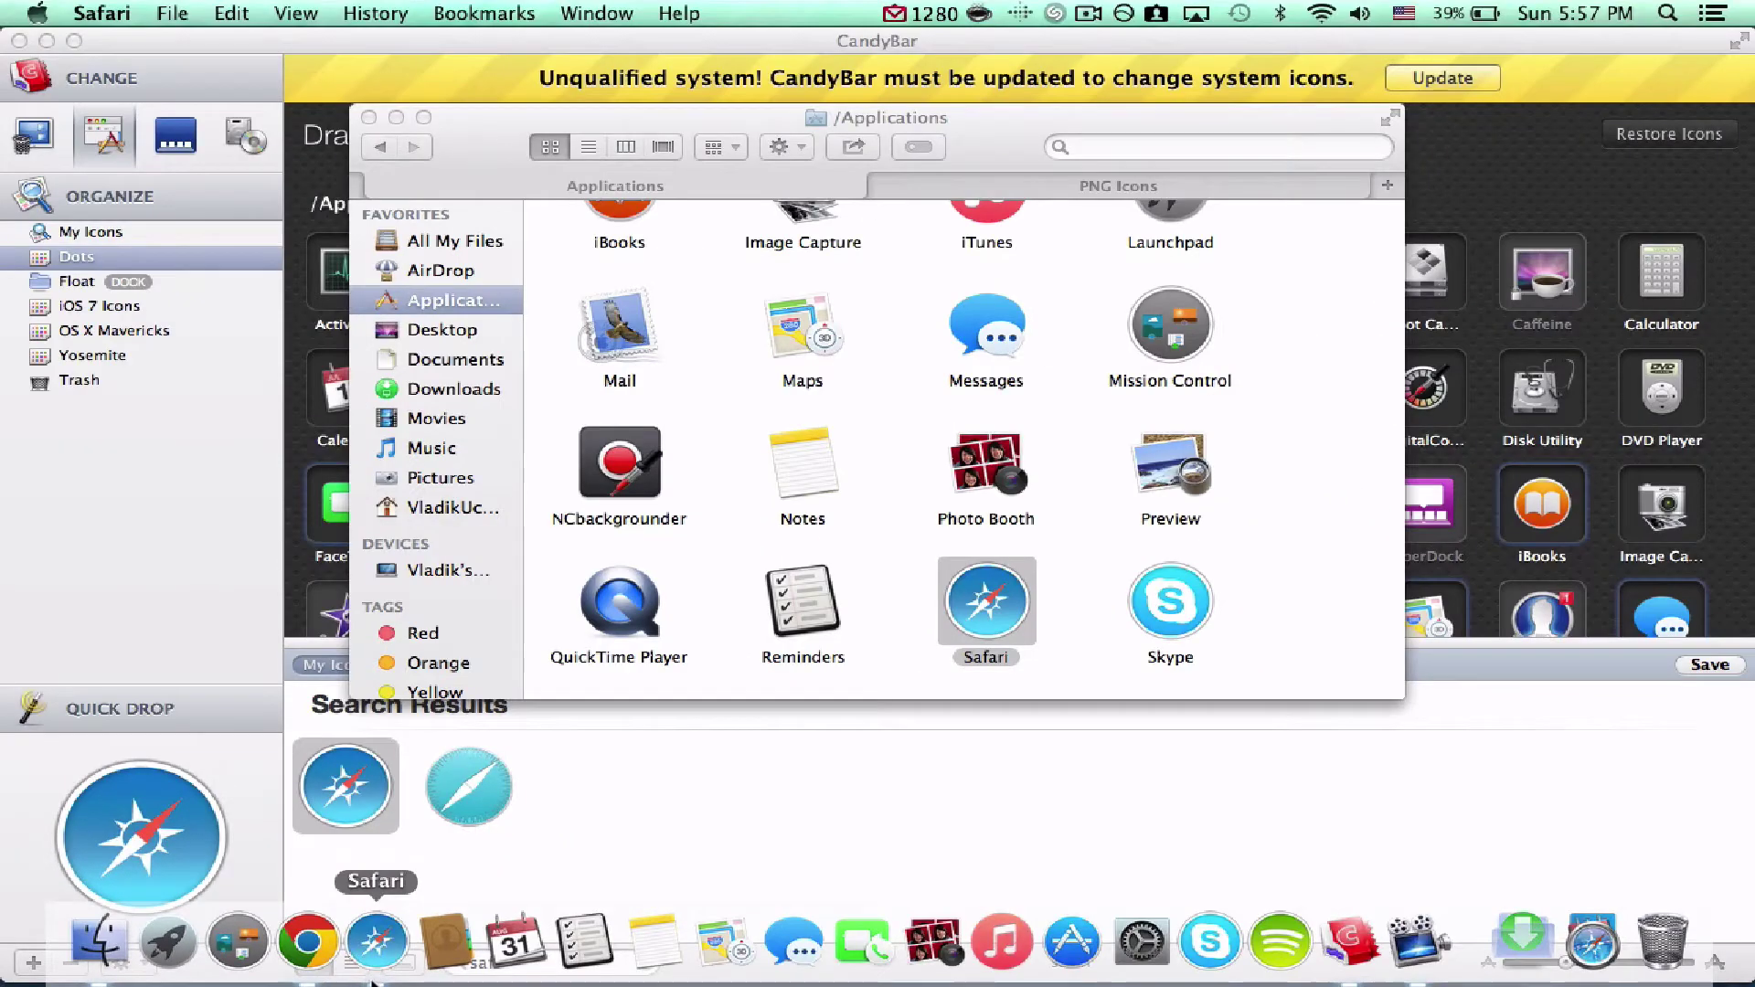
click(373, 978)
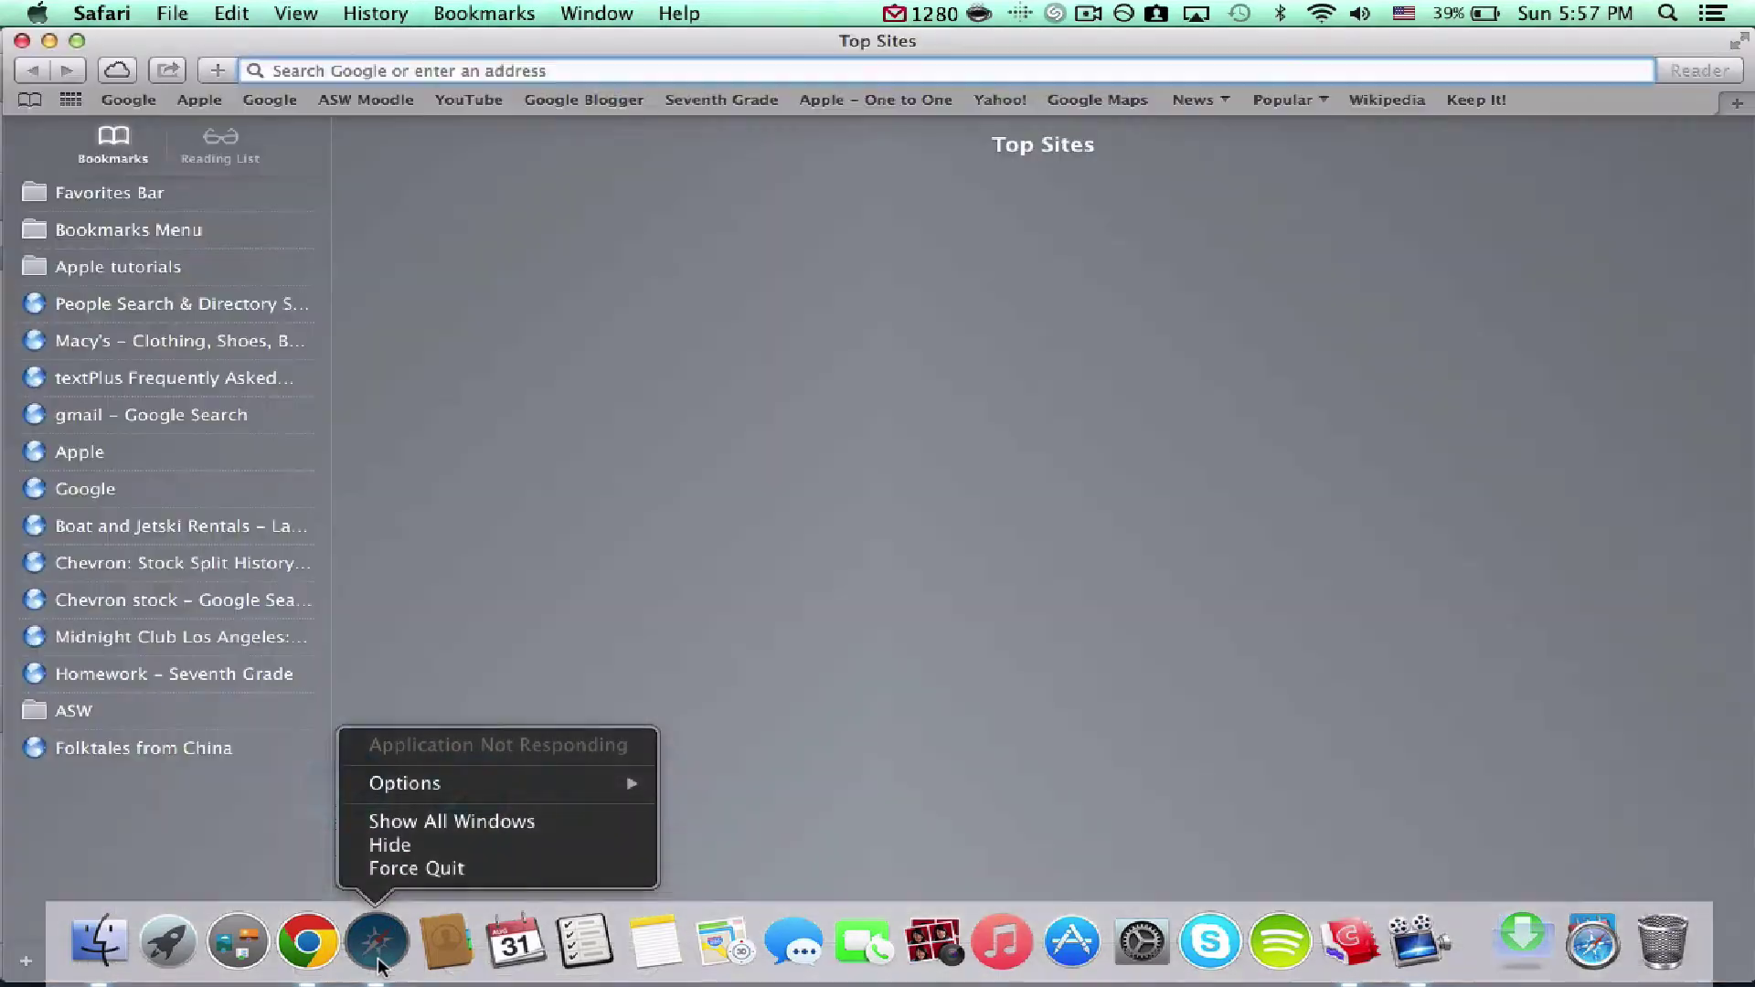
click(378, 961)
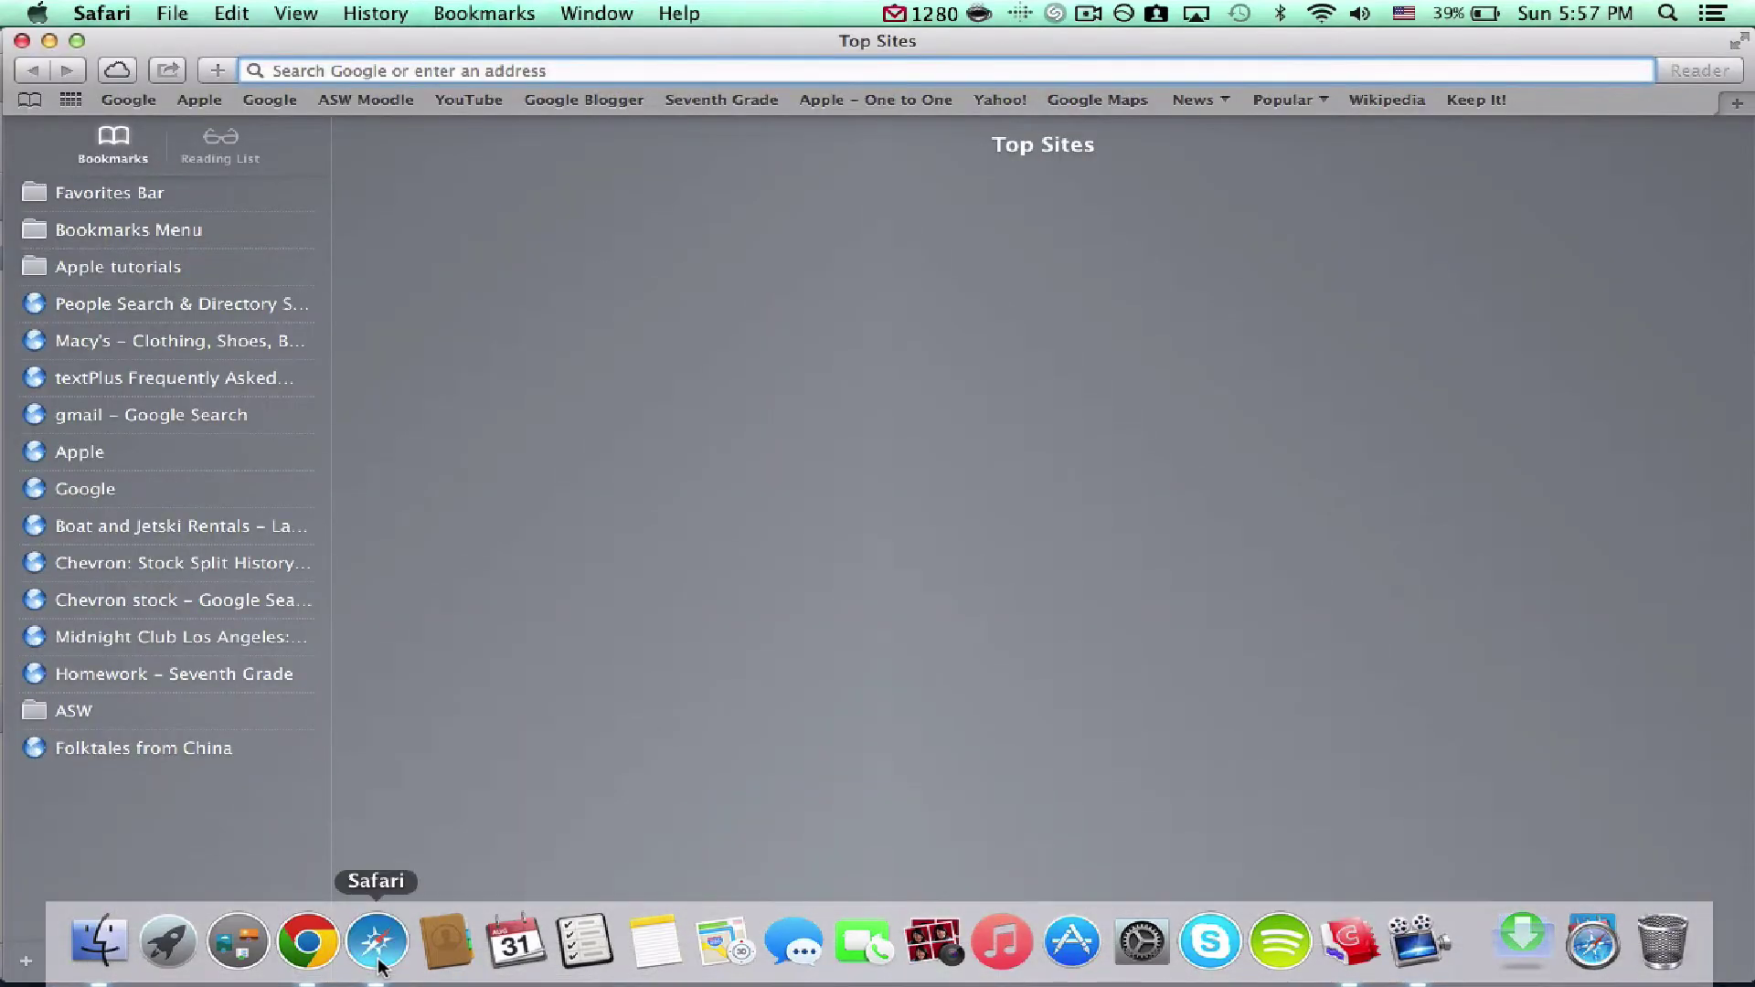
click(378, 962)
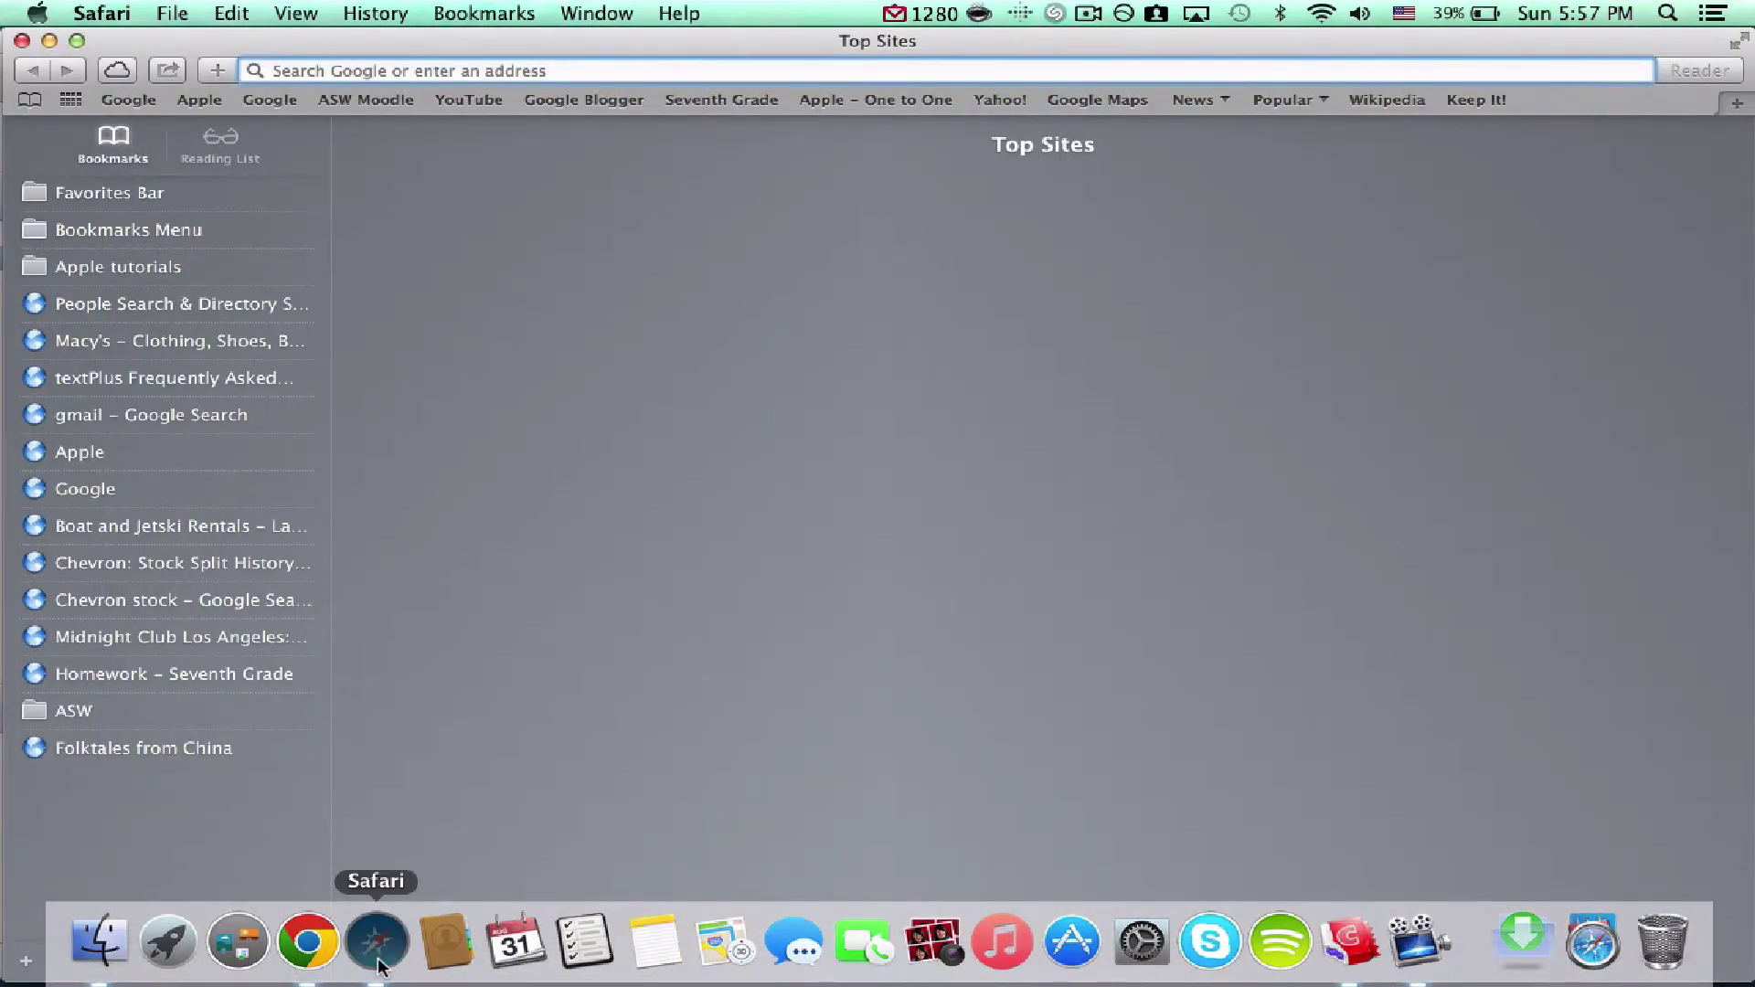
drag(378, 962, 389, 882)
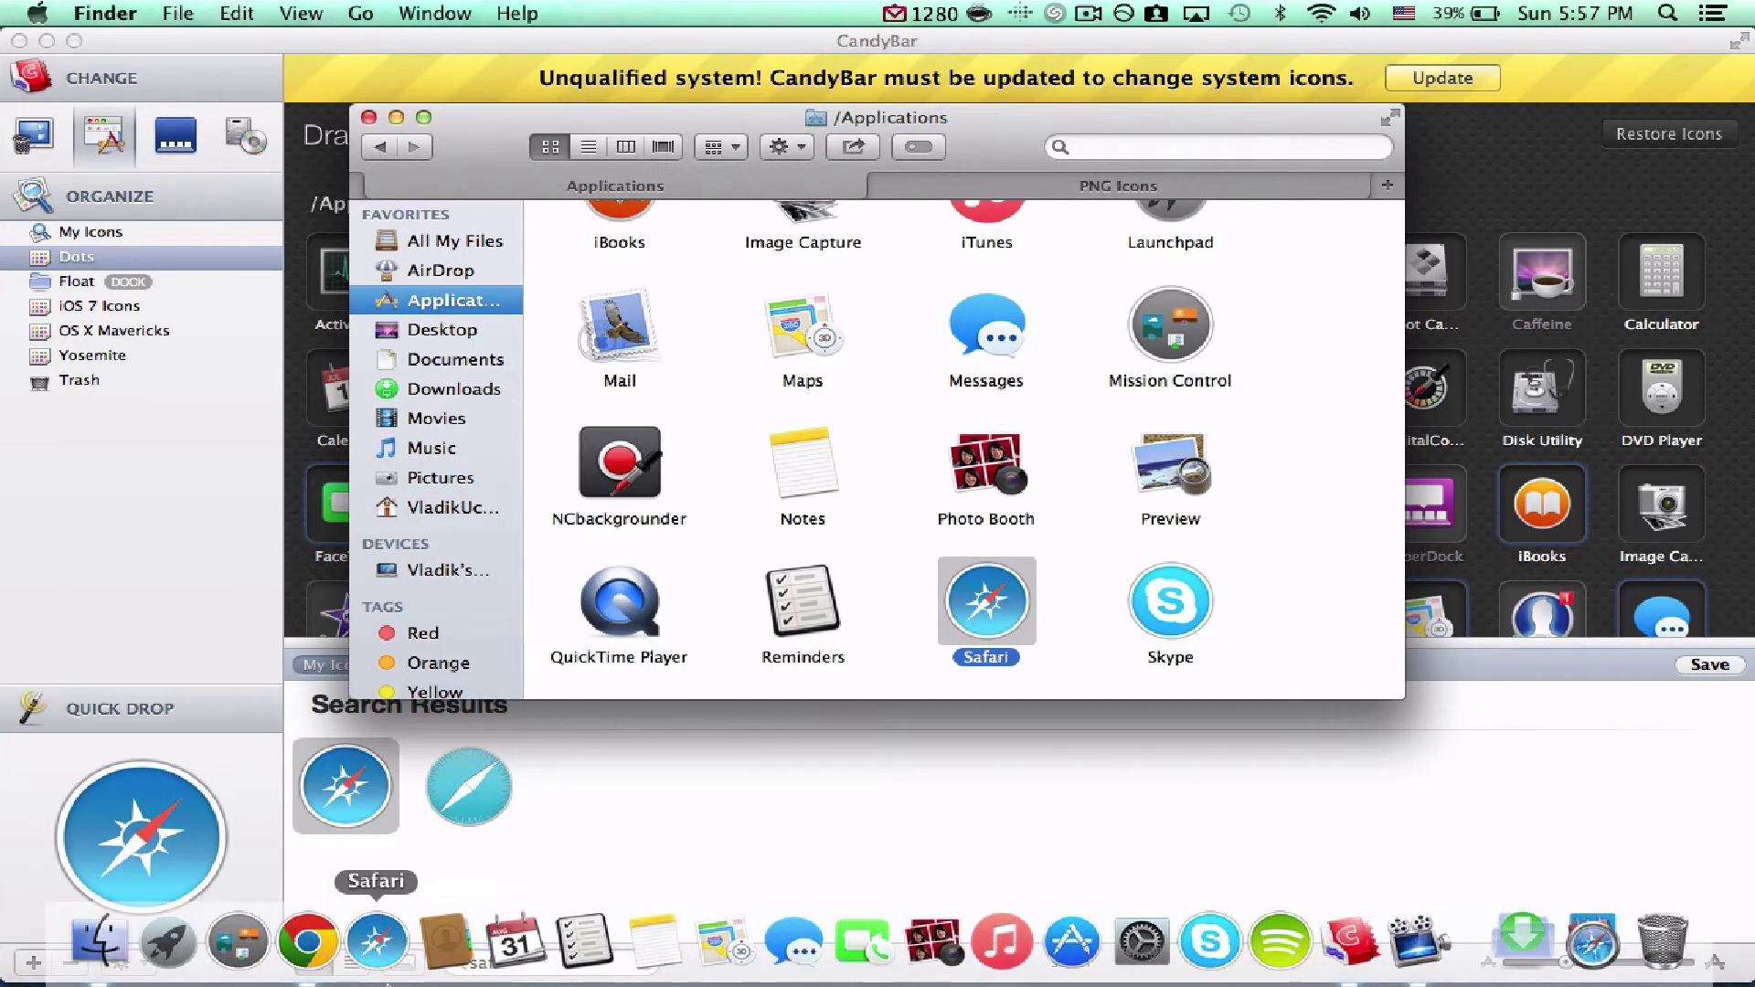
Quick Look Caffeine at the top of Applications, then bring CandyBar back to the front.
scroll(949, 468, up, 10)
scroll(939, 383, down, 5)
scroll(939, 384, up, 5)
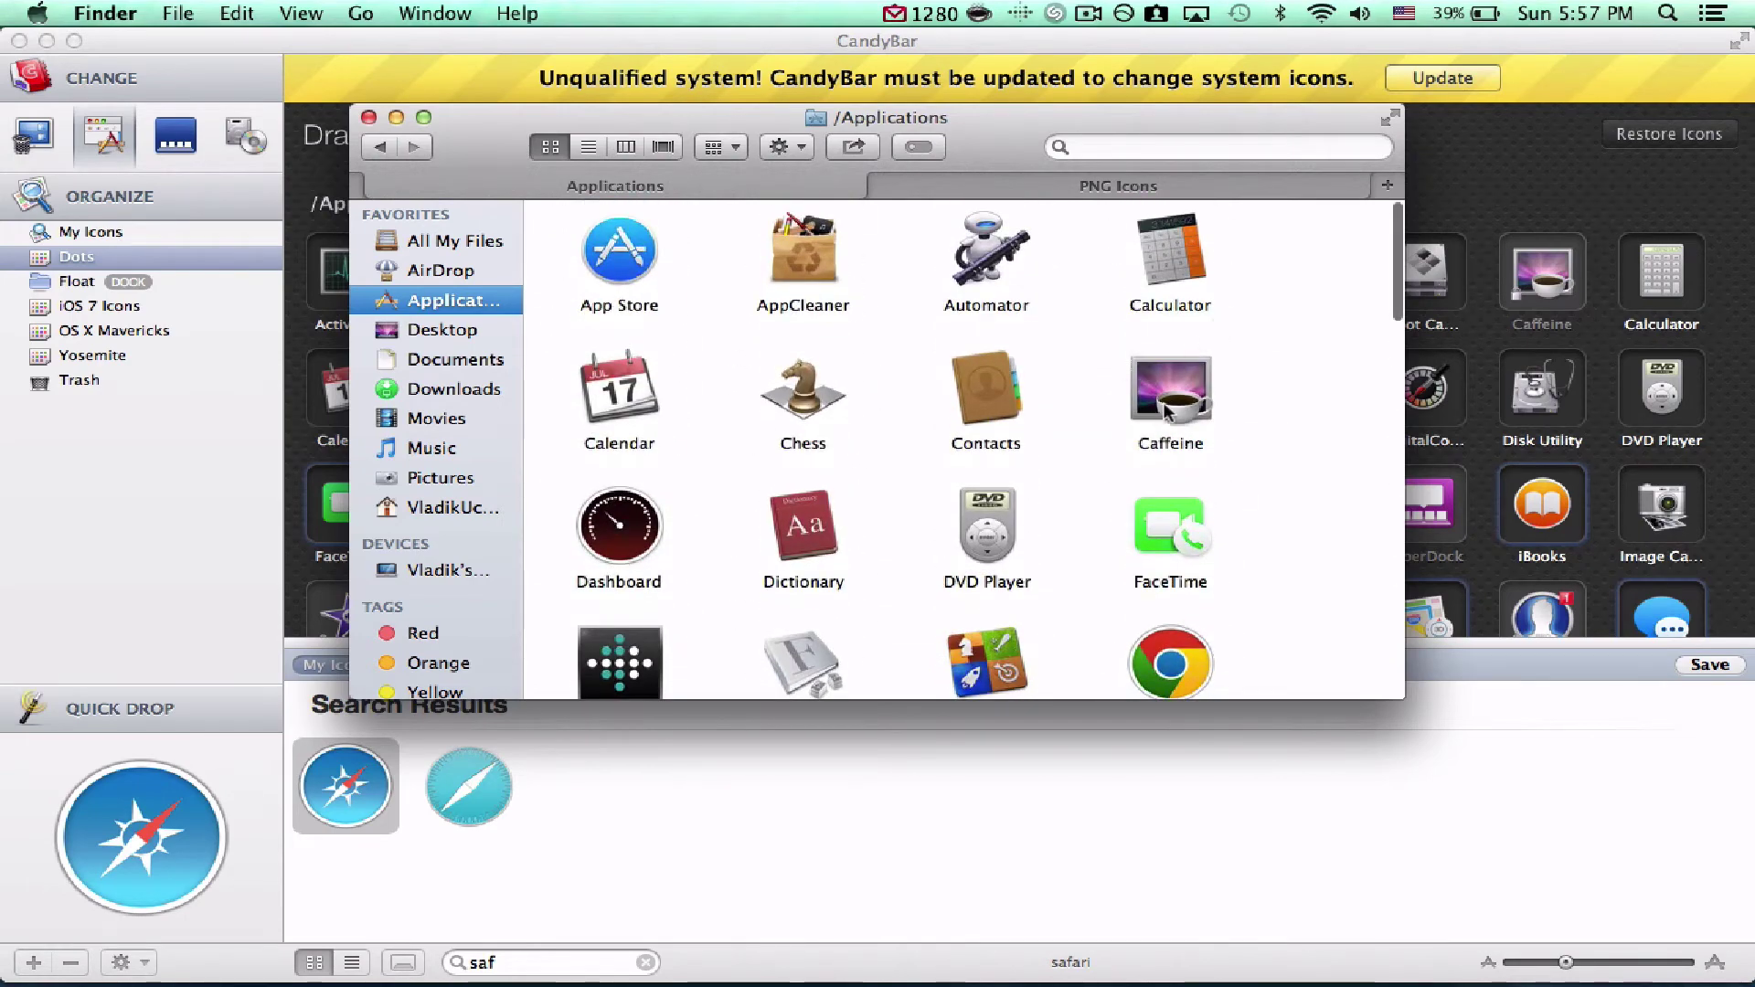
click(1165, 408)
key(space)
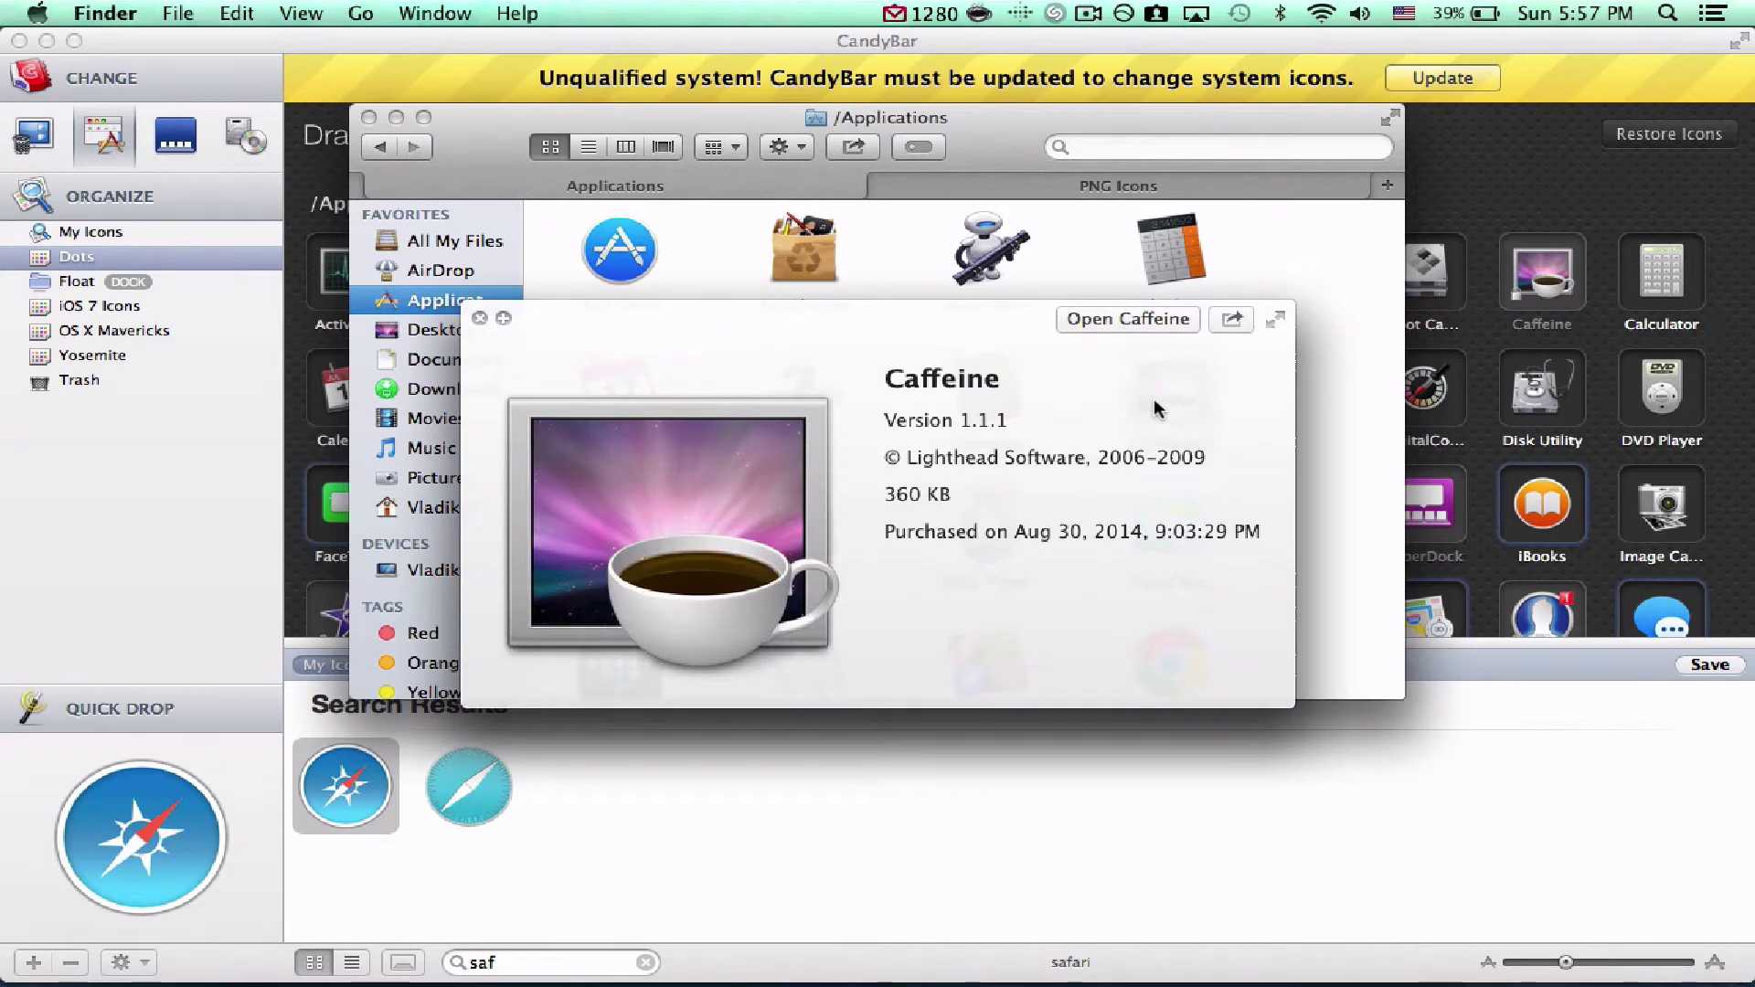
key(space)
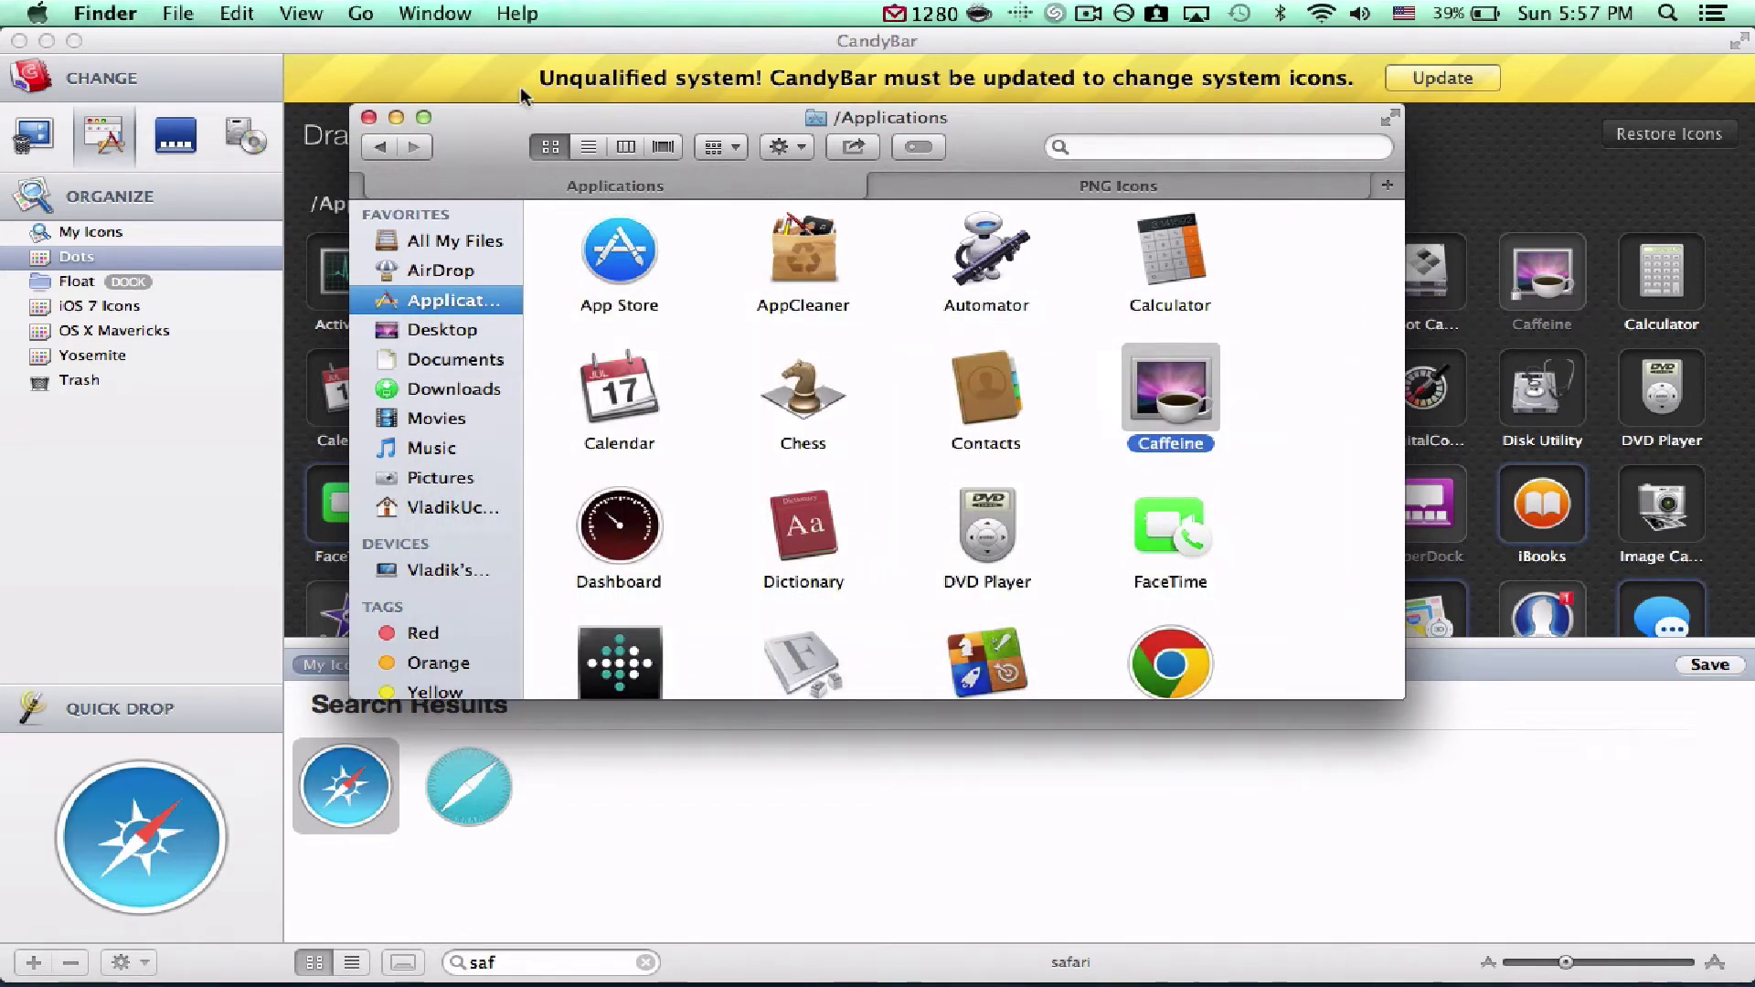
click(634, 847)
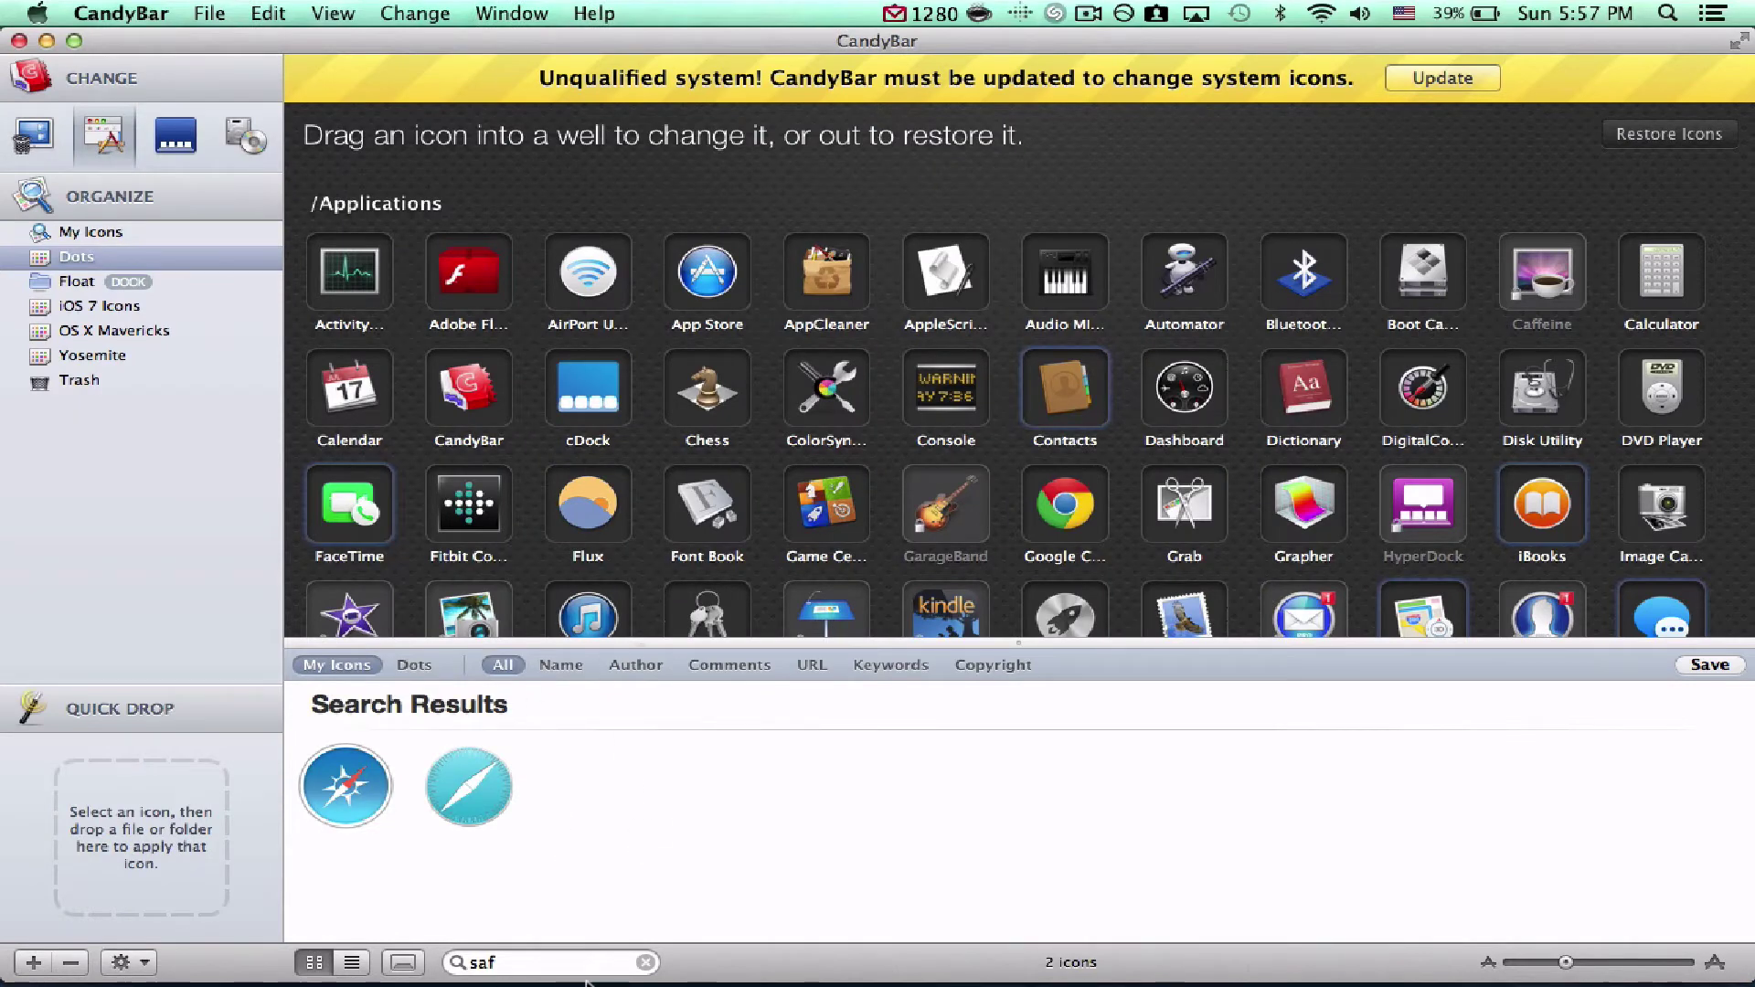
Replace the Safari search with 'caf', glance at Finder's Applications, then search 'caff'.
click(646, 963)
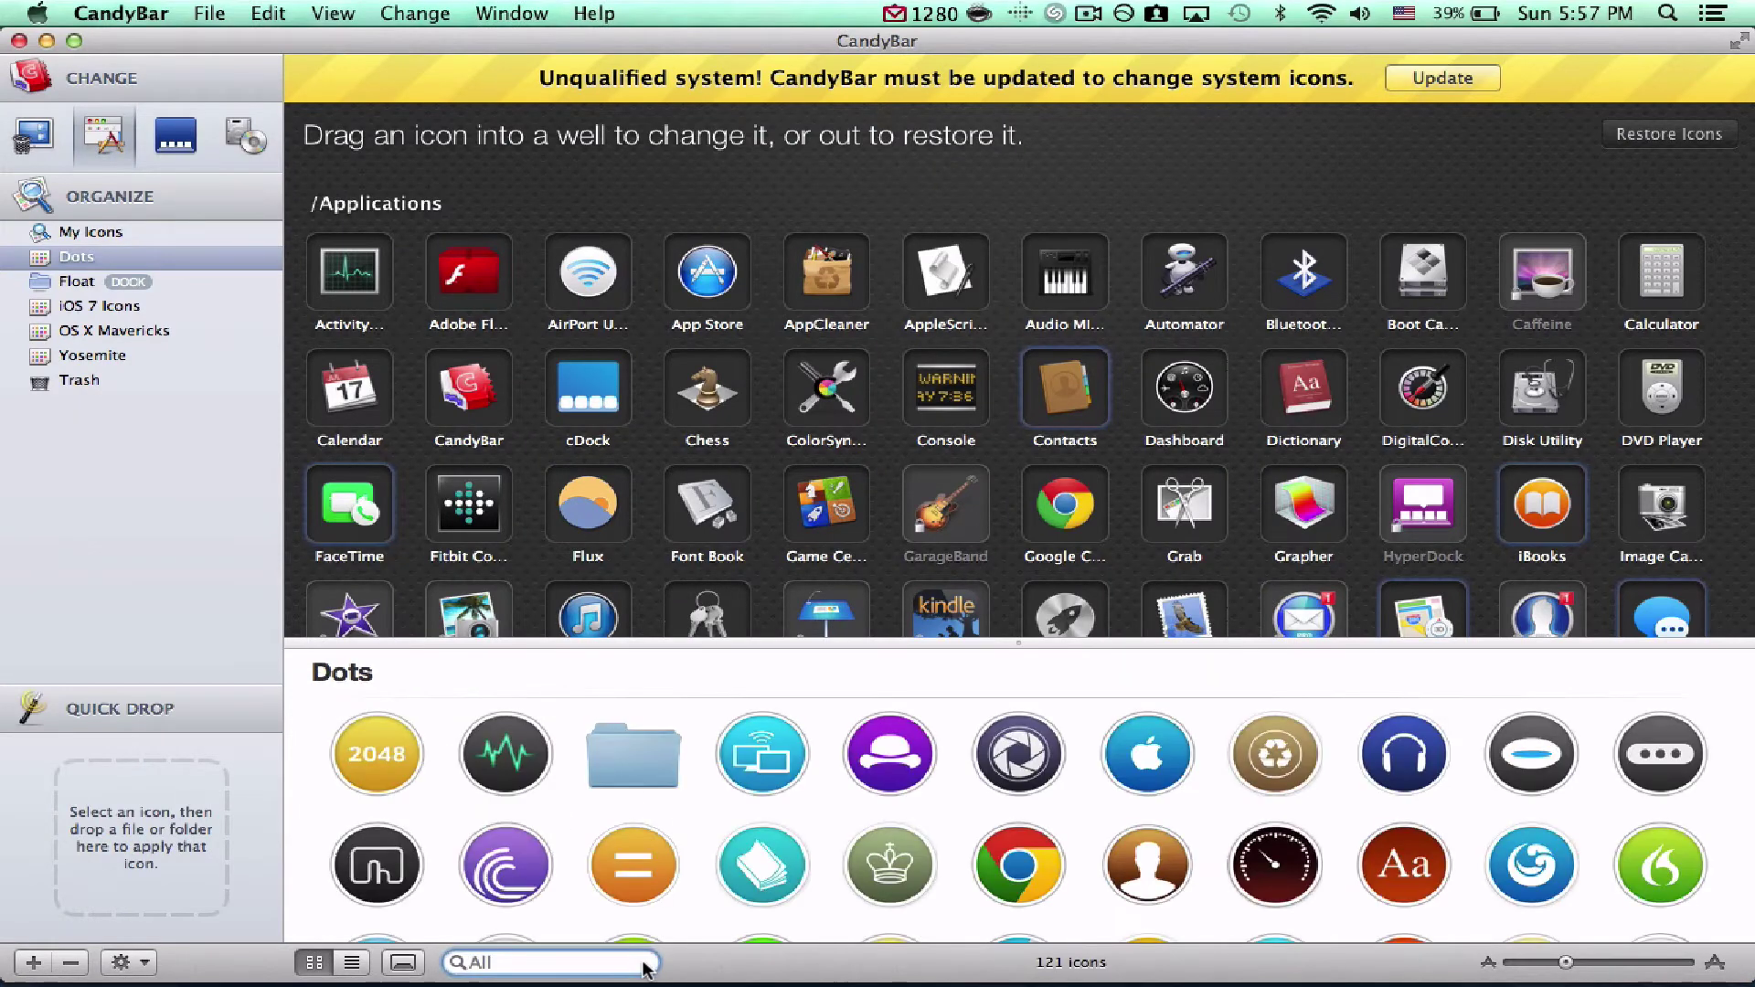
text(cafe)
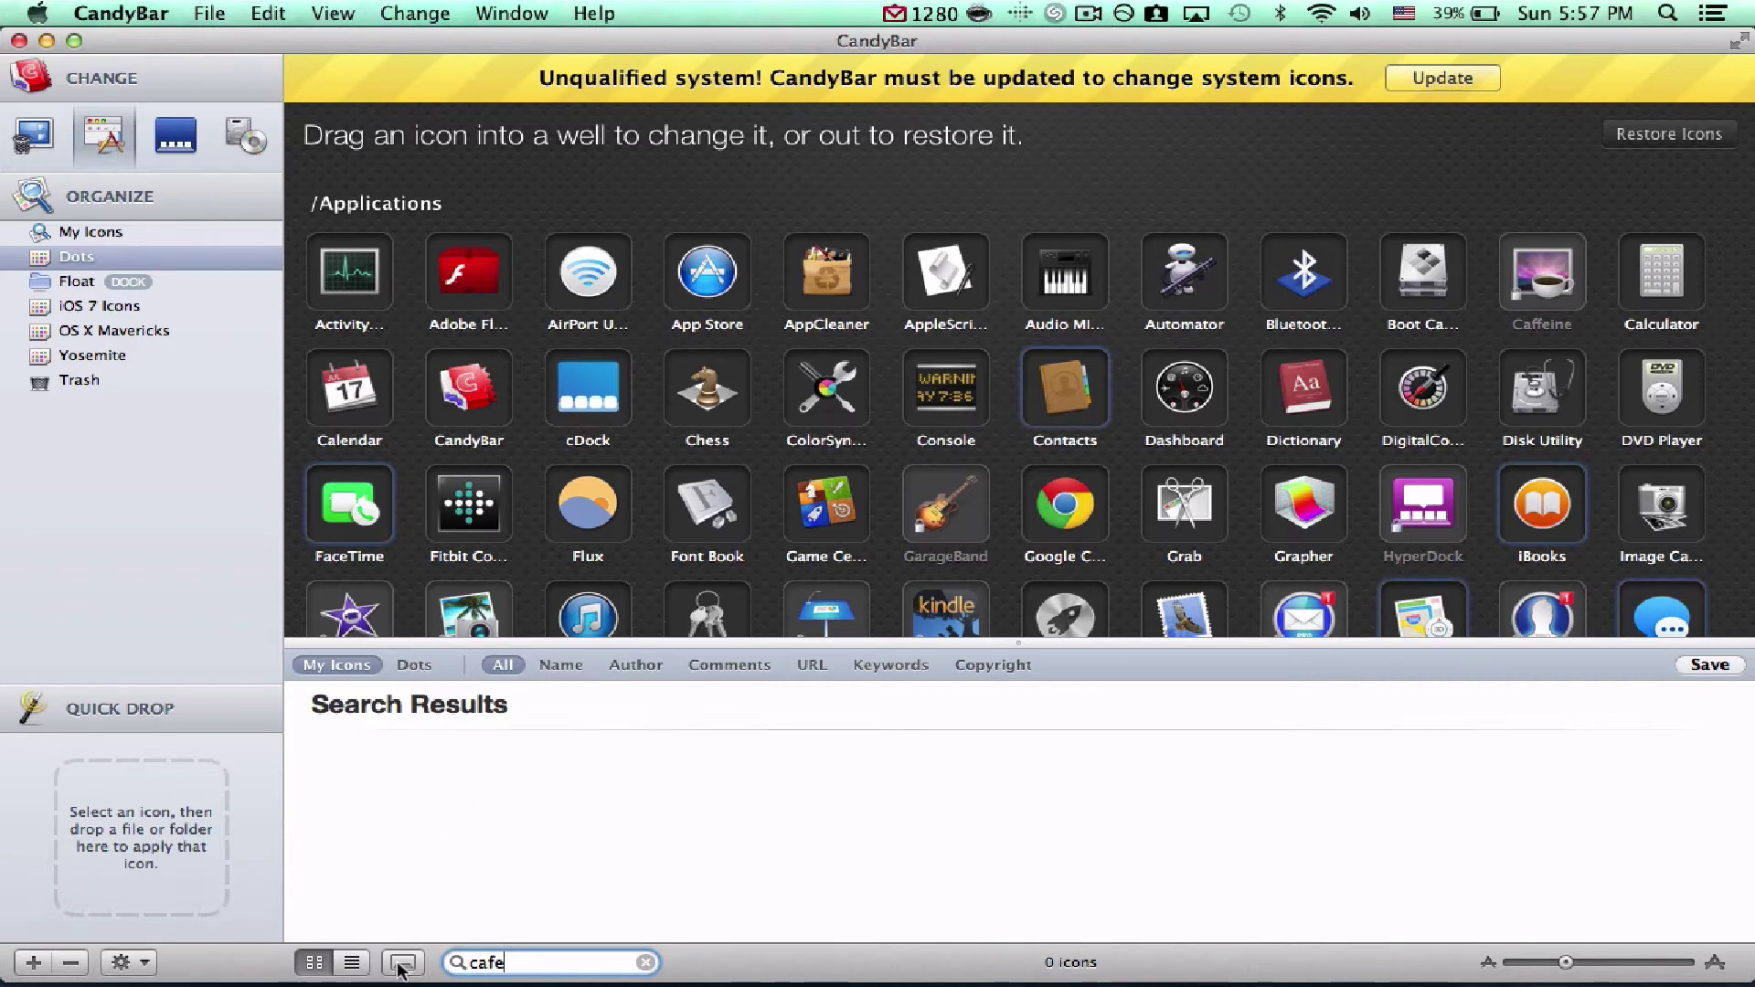
mouse_move(298, 983)
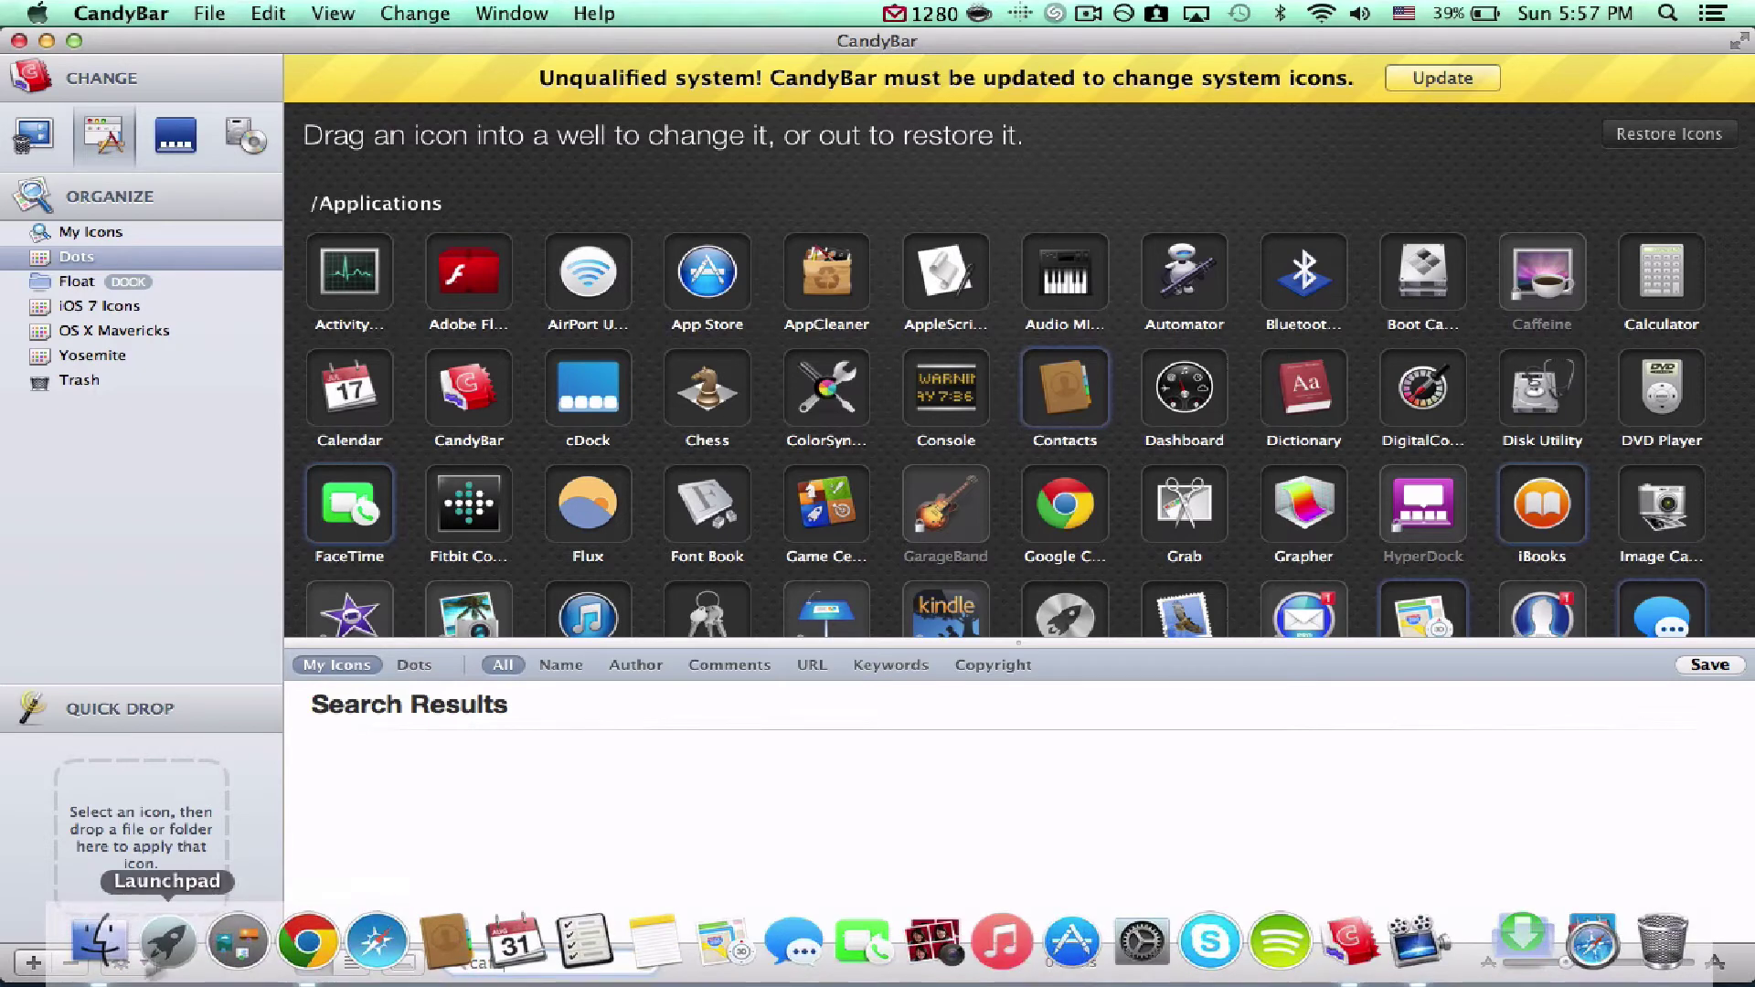
click(94, 944)
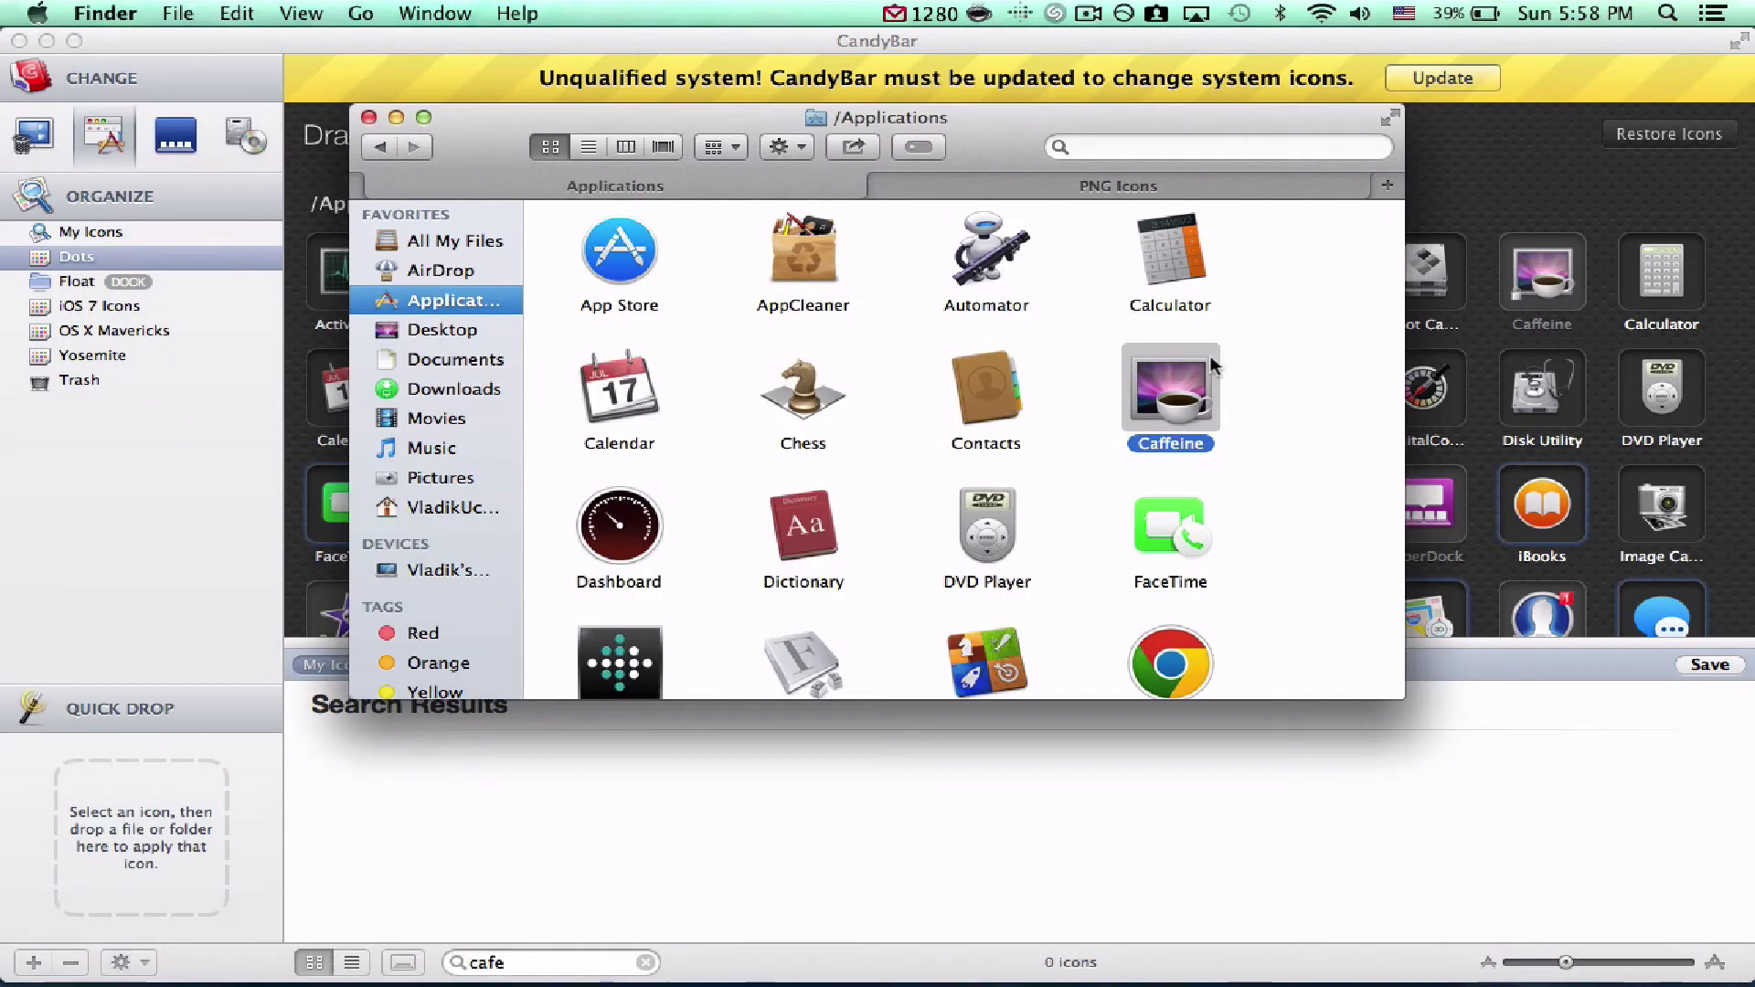
click(531, 962)
text(caff)
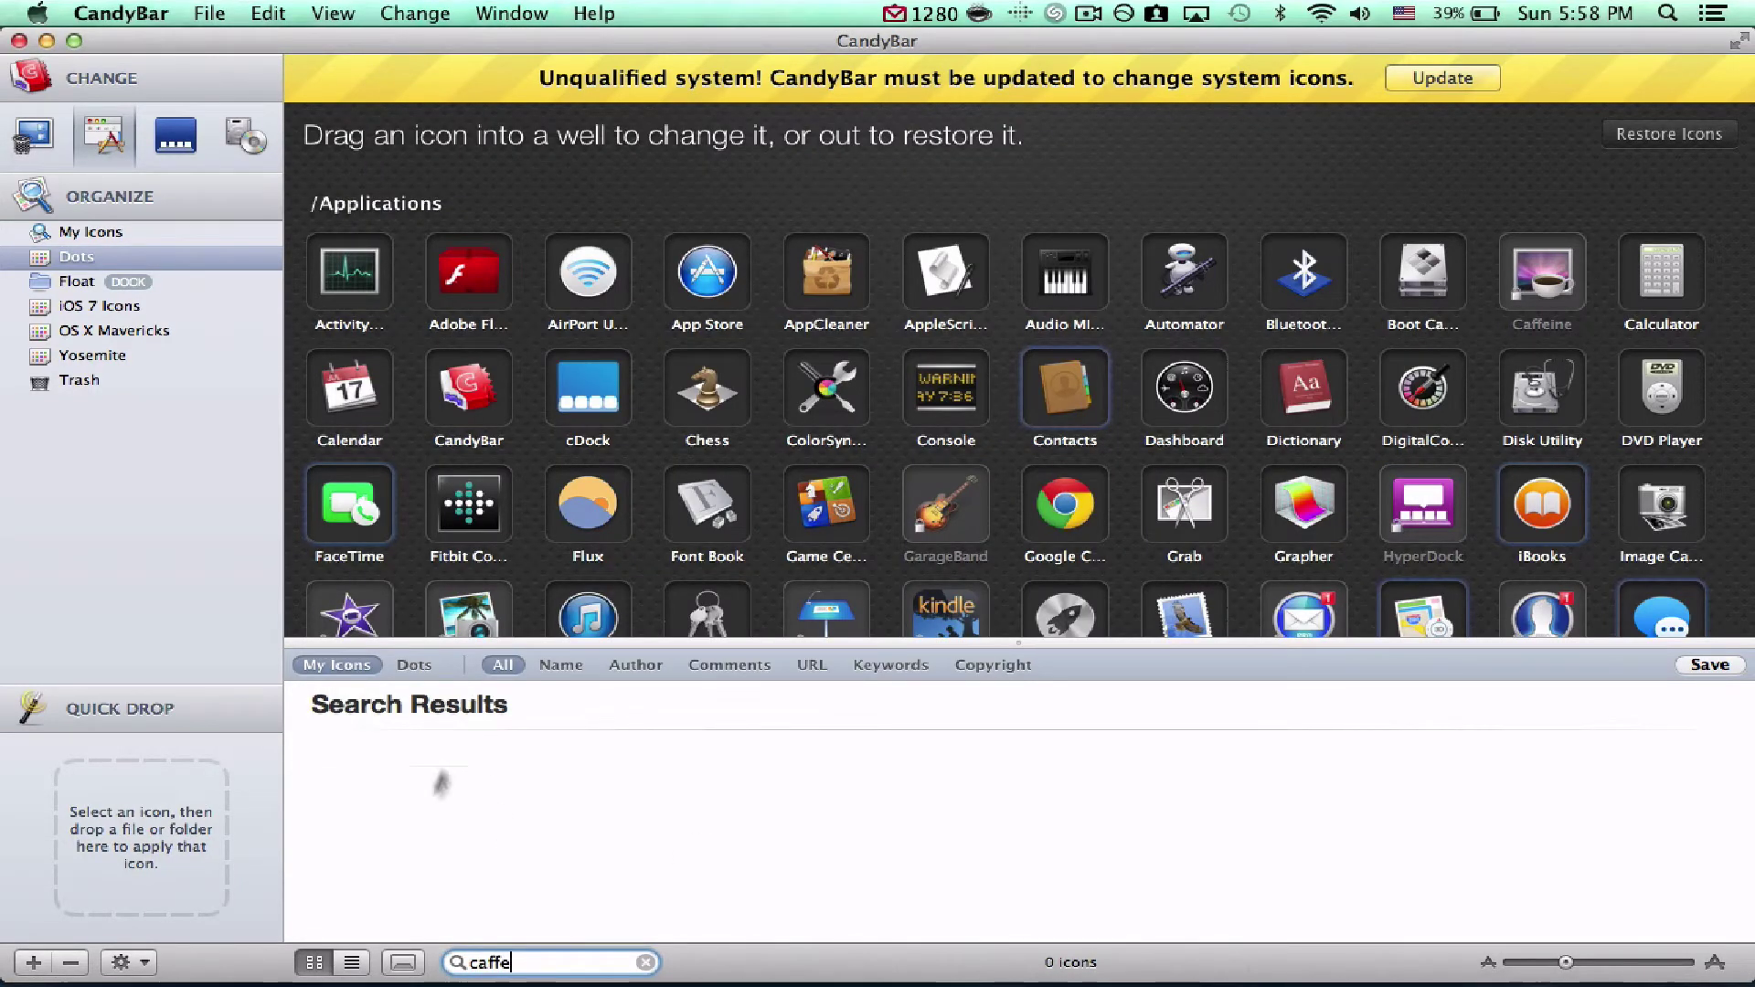
Browse the iOS 7 Icons, OS X Mavericks and Yosemite collections, then peek at Launchpad.
click(101, 303)
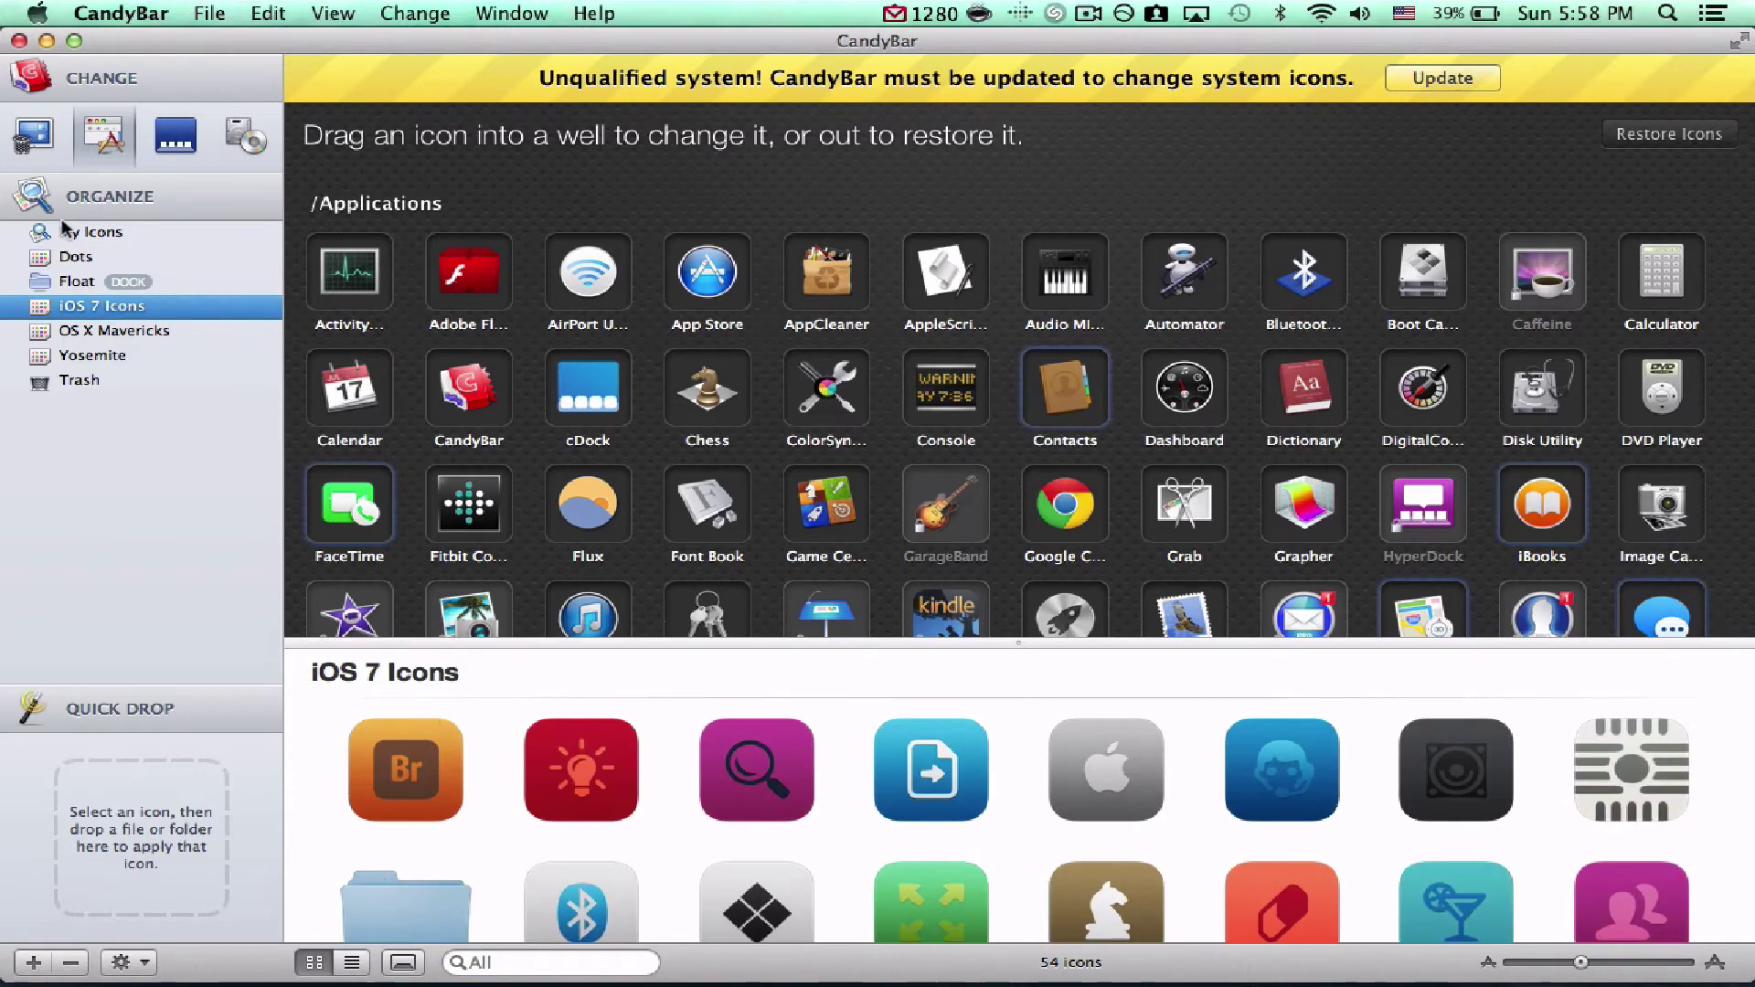
click(86, 331)
click(90, 355)
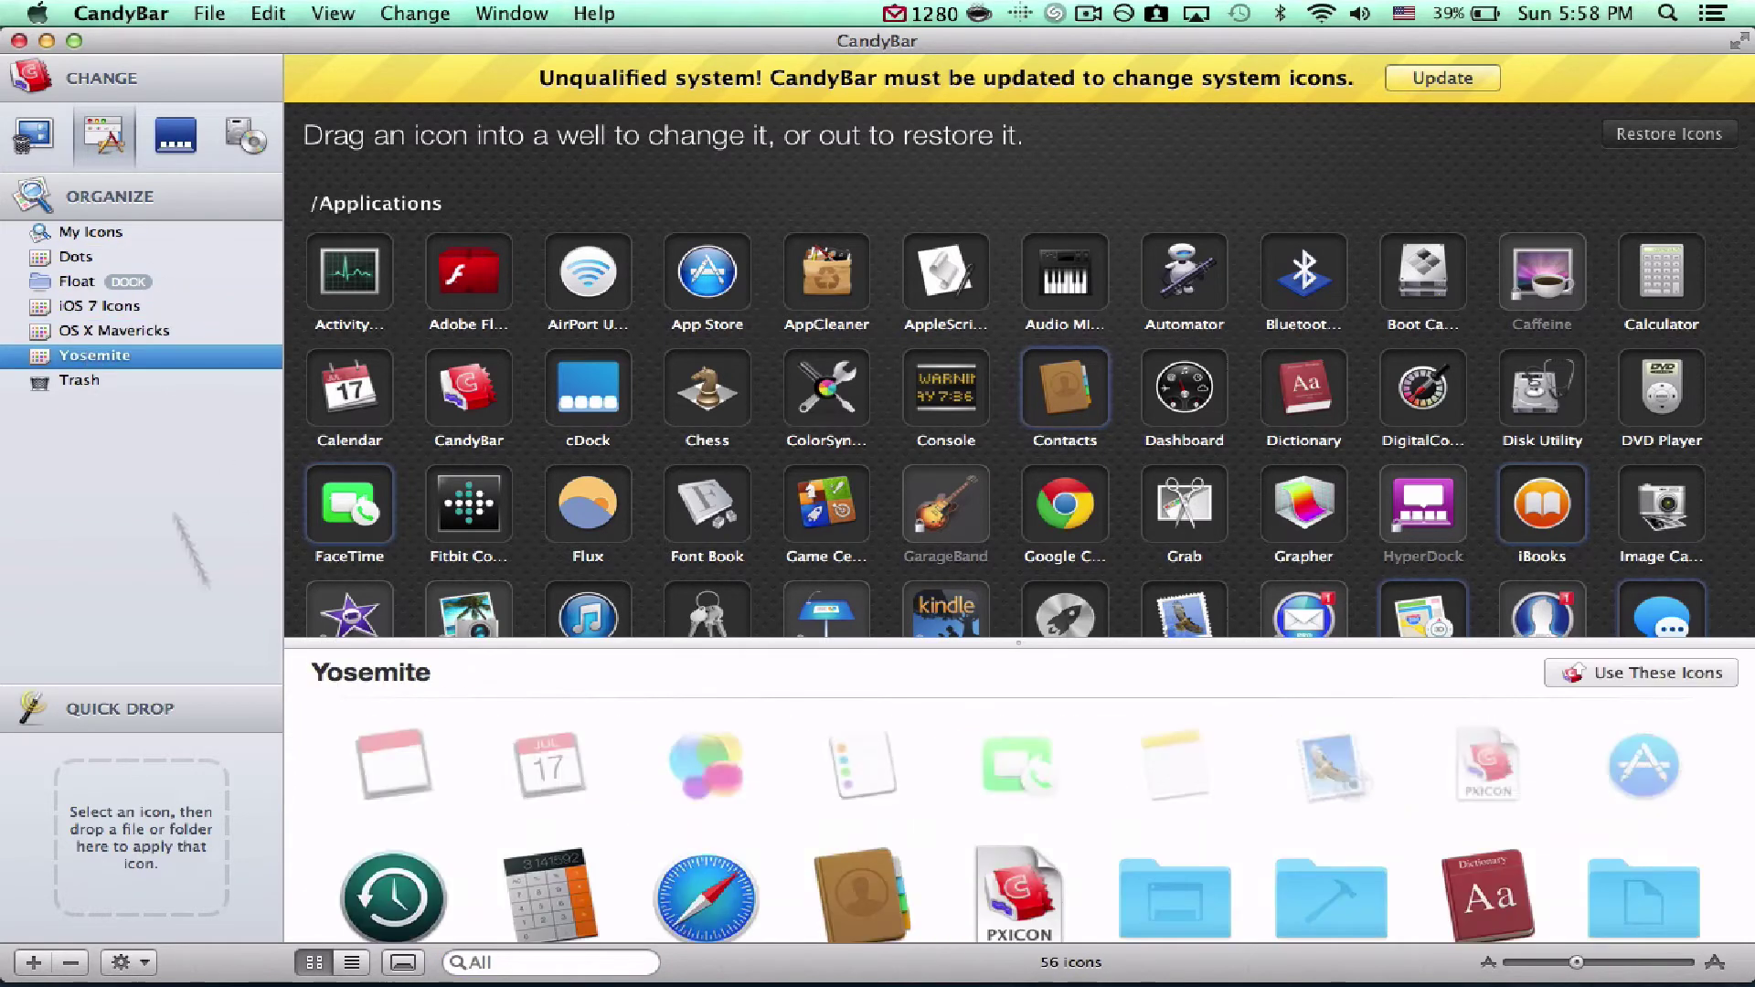
click(491, 961)
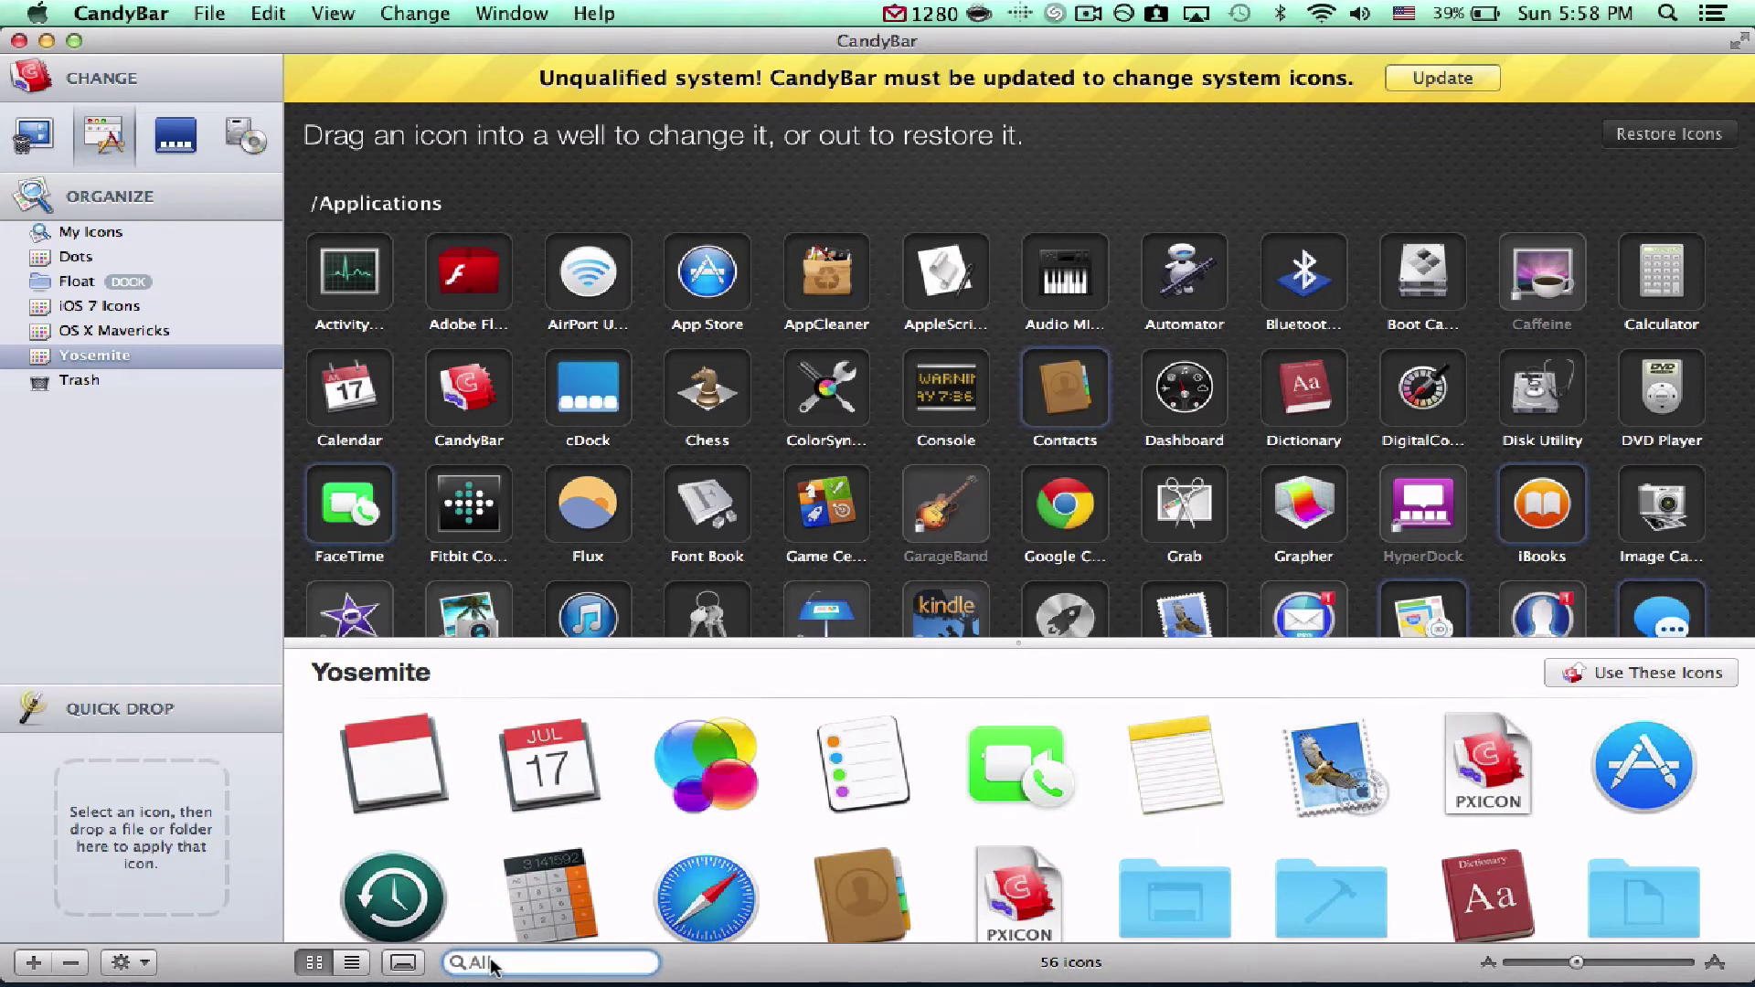
text(caff)
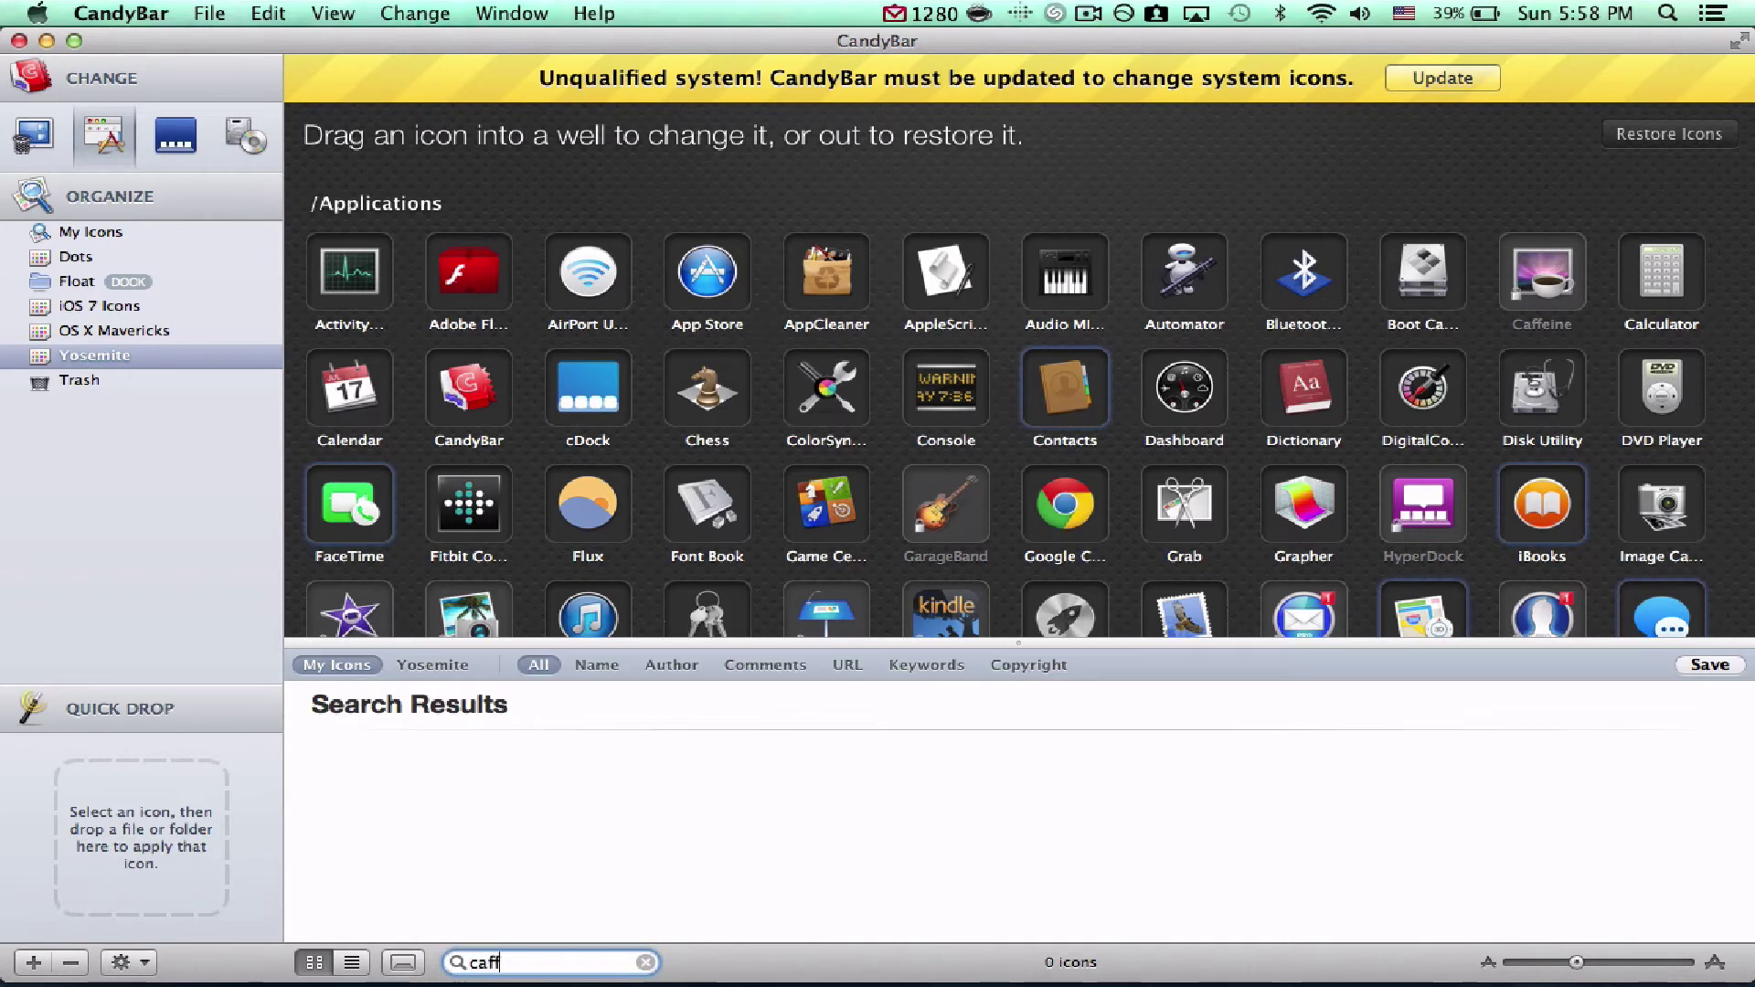
key(super+a)
key(F4)
key(F4)
key(F4)
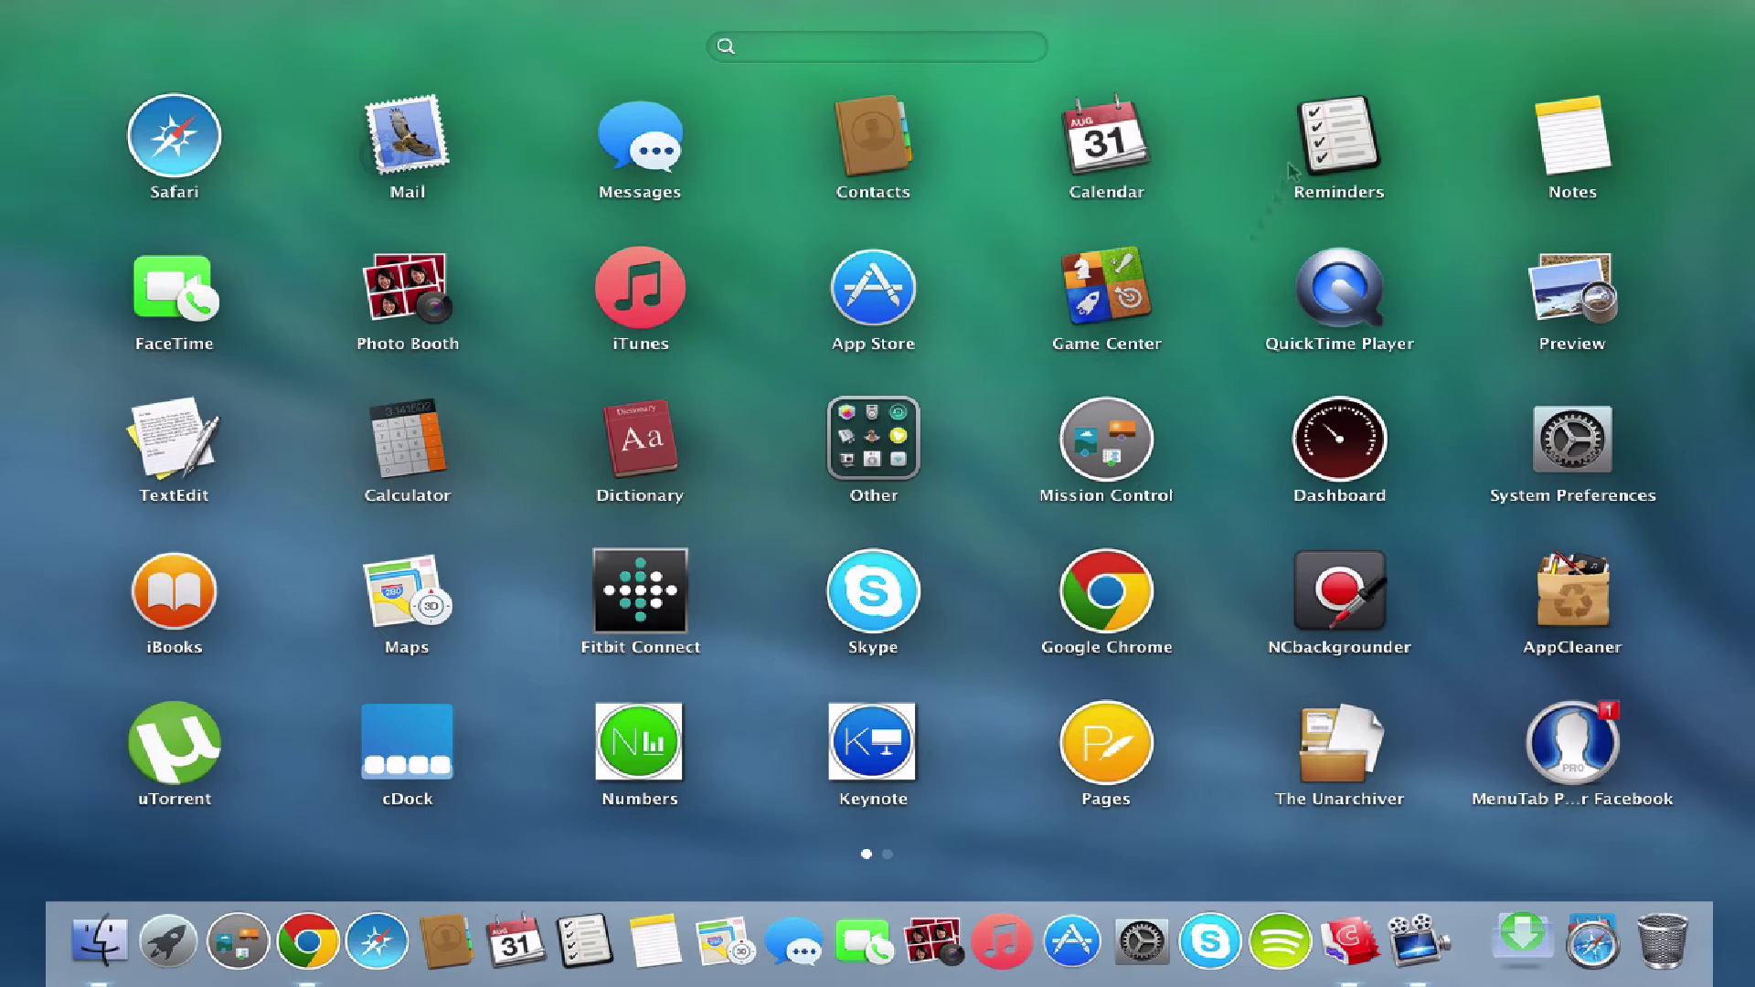
key(F4)
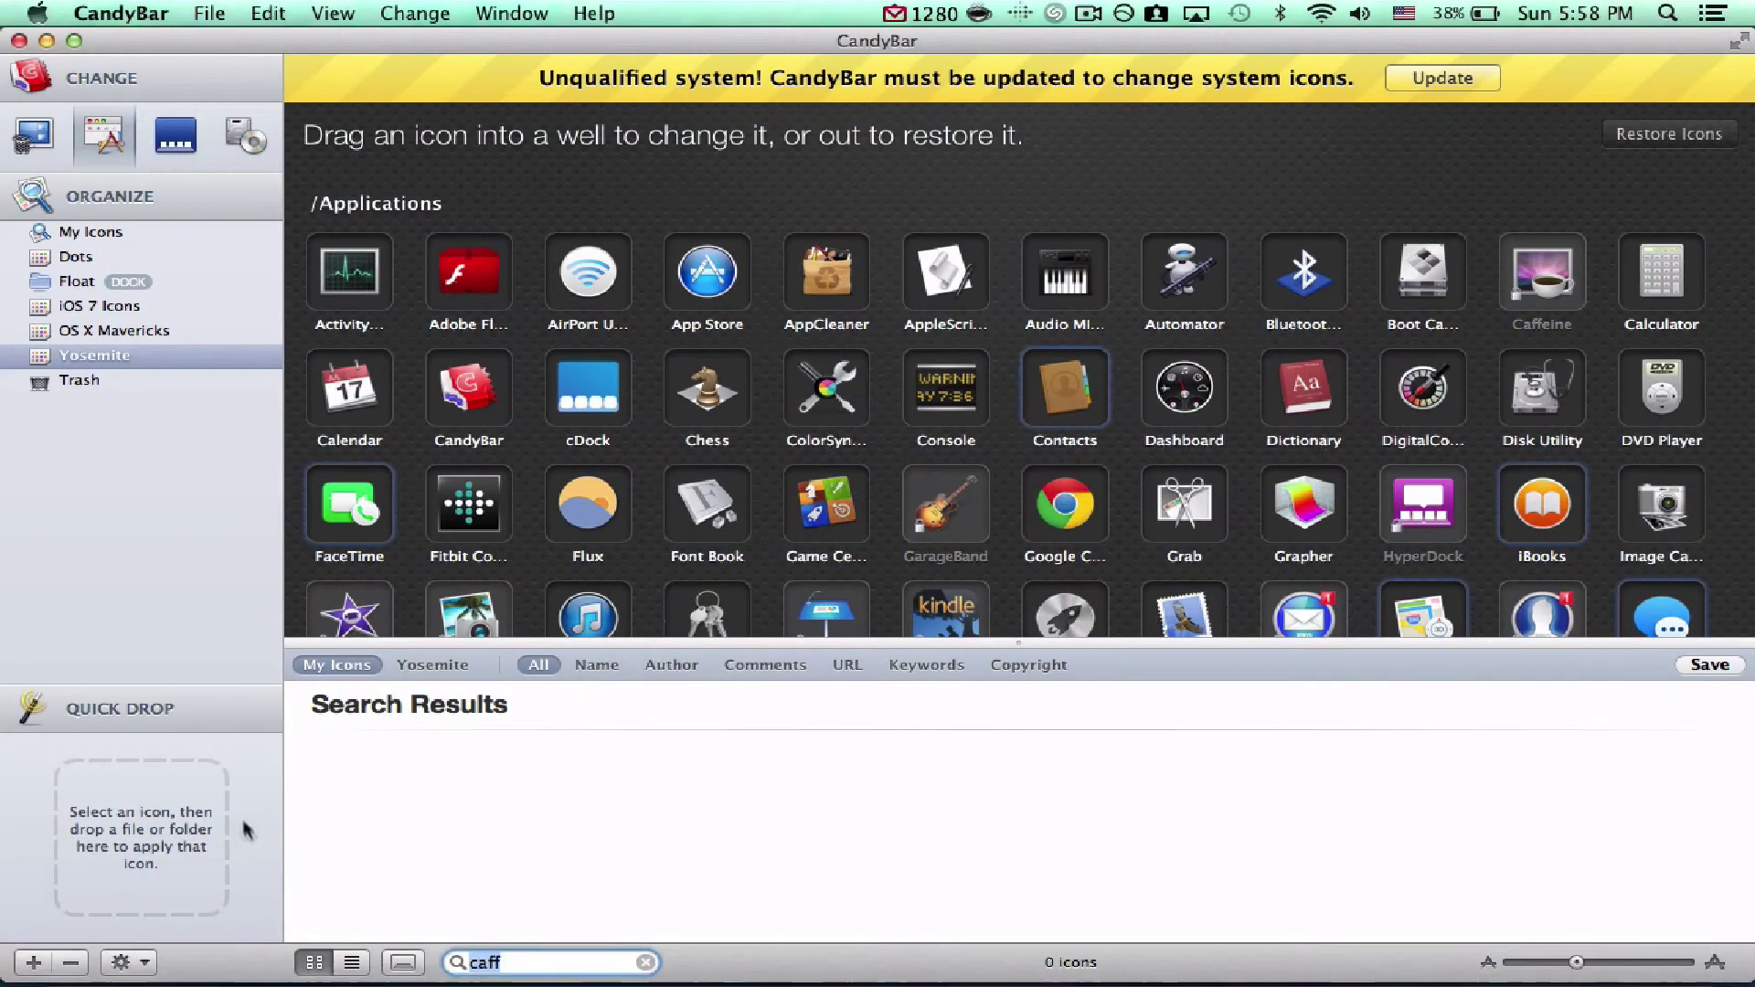
Replace the 'caff' search with 'remind' and pick the matching reminders icon.
click(646, 963)
text(remindr)
key(BackSpace)
click(379, 806)
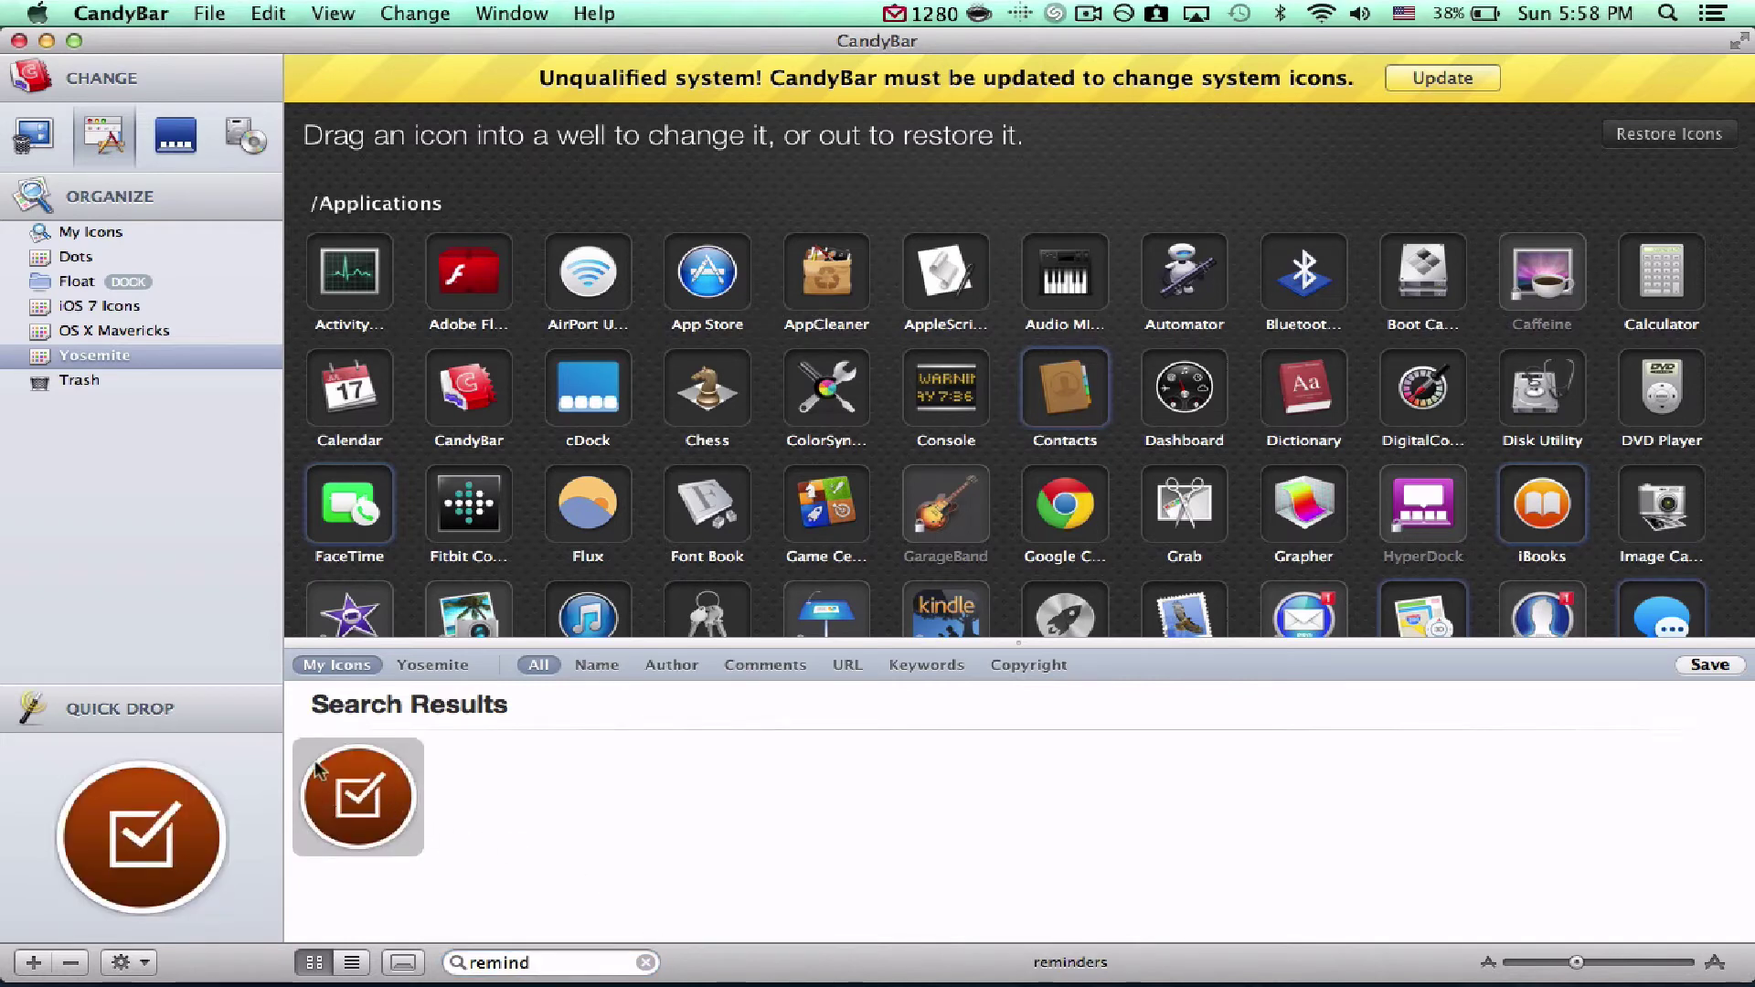
Browse the OS X Mavericks collection, then search iOS 7 Icons for 'remi' and pick Premiere.
click(99, 327)
scroll(952, 804, down, 5)
scroll(952, 814, up, 3)
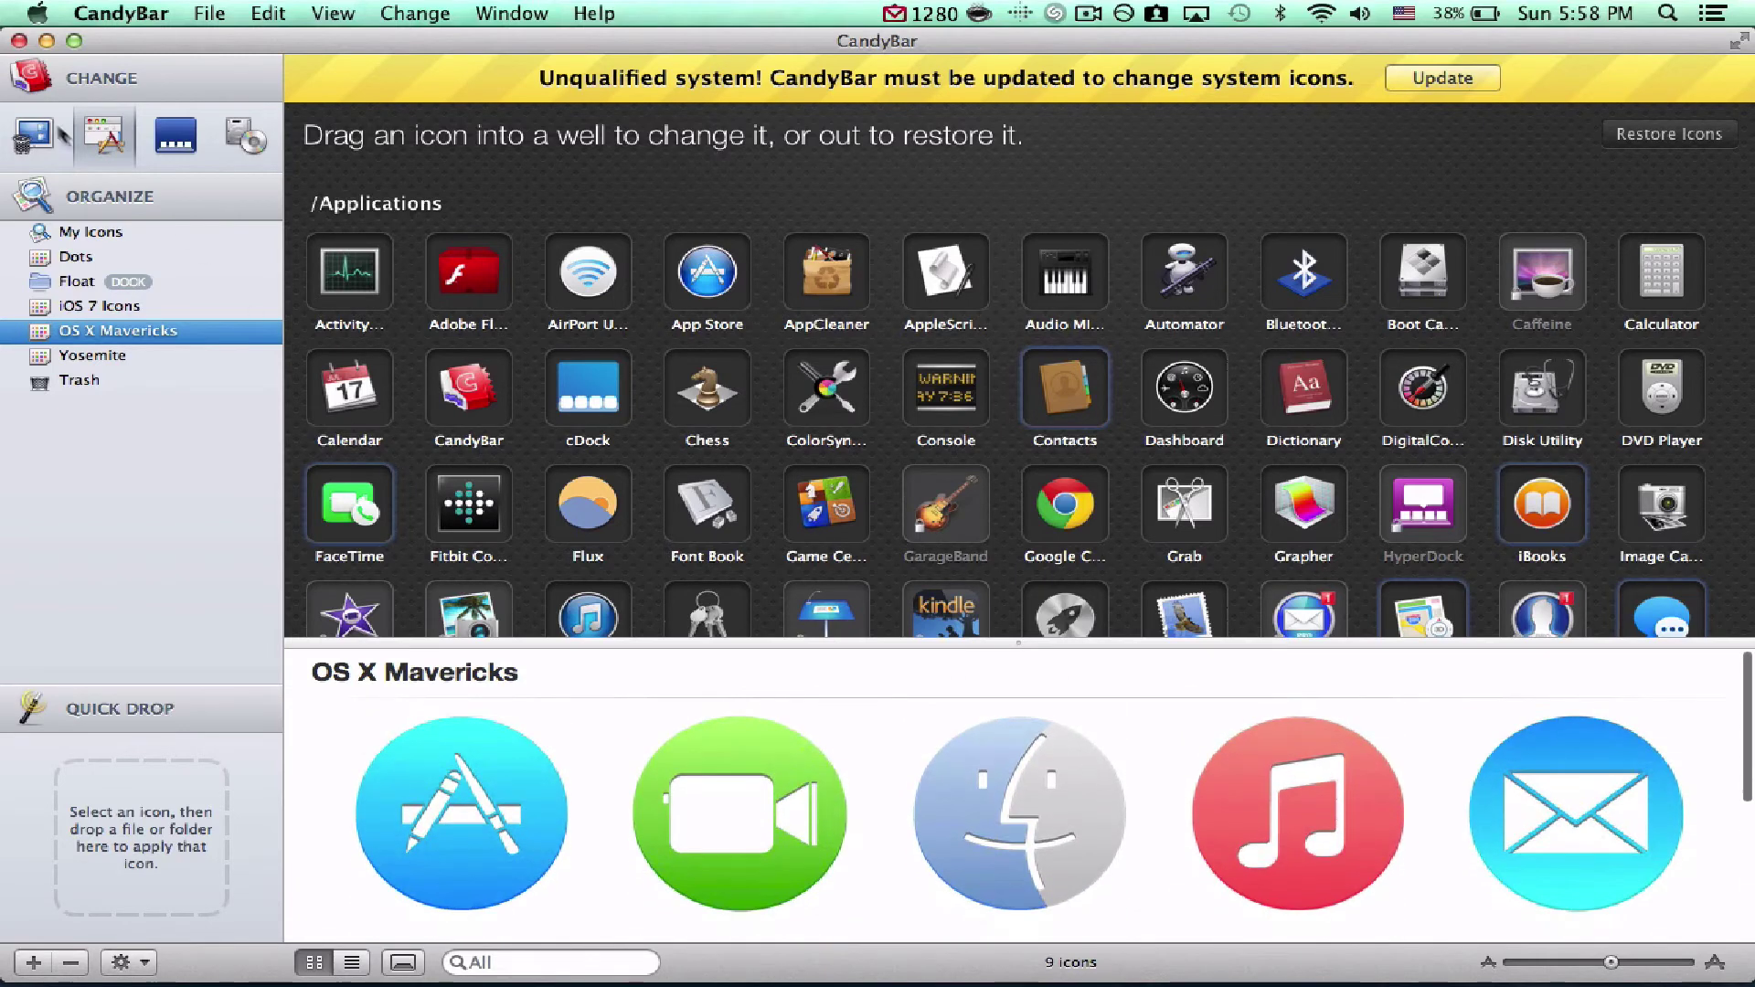
click(97, 302)
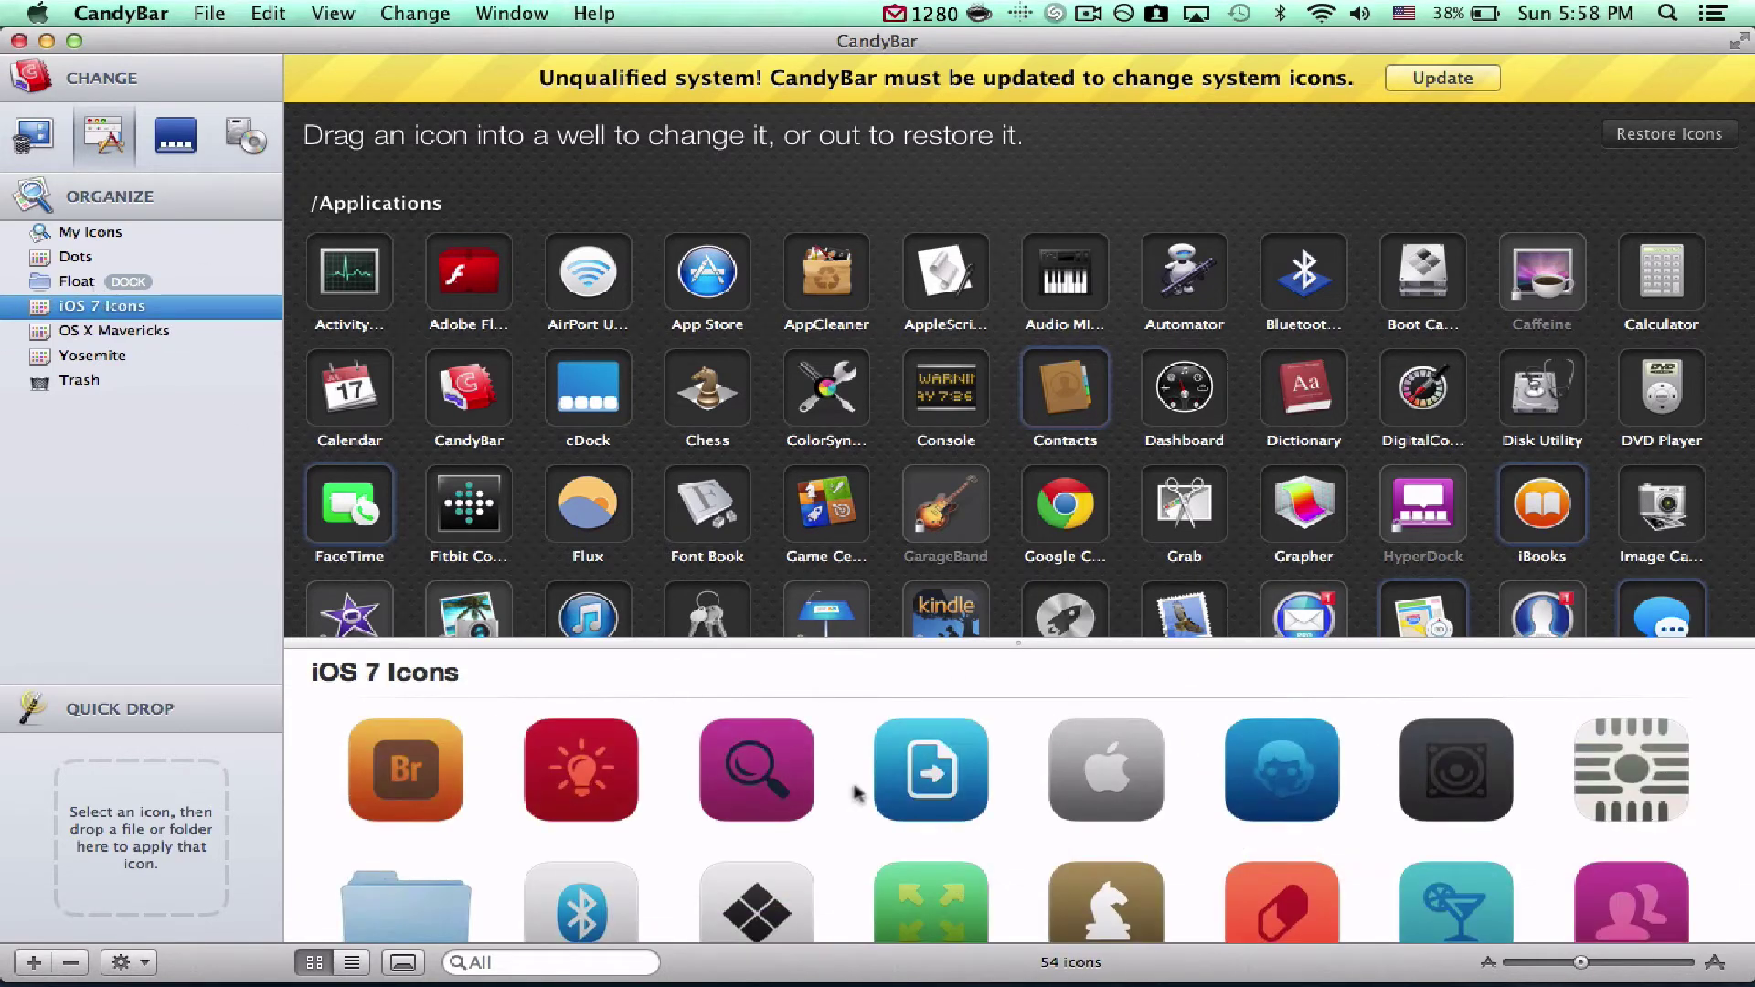
click(584, 966)
text(remi)
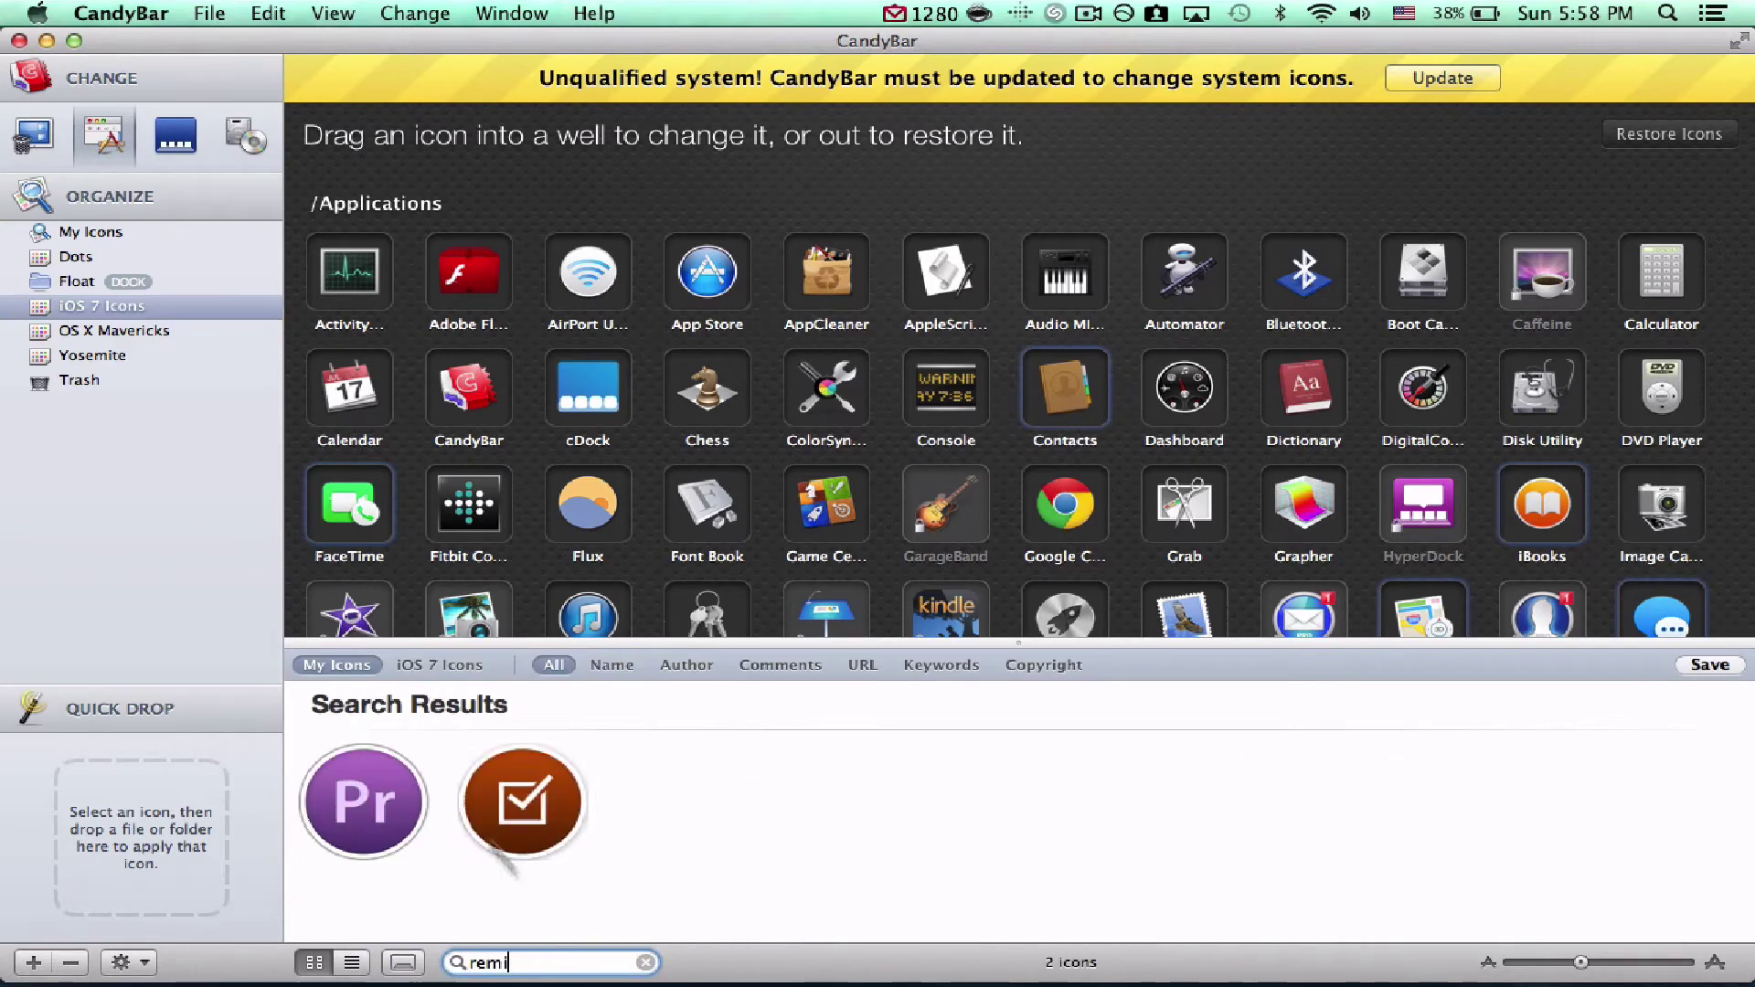
click(392, 799)
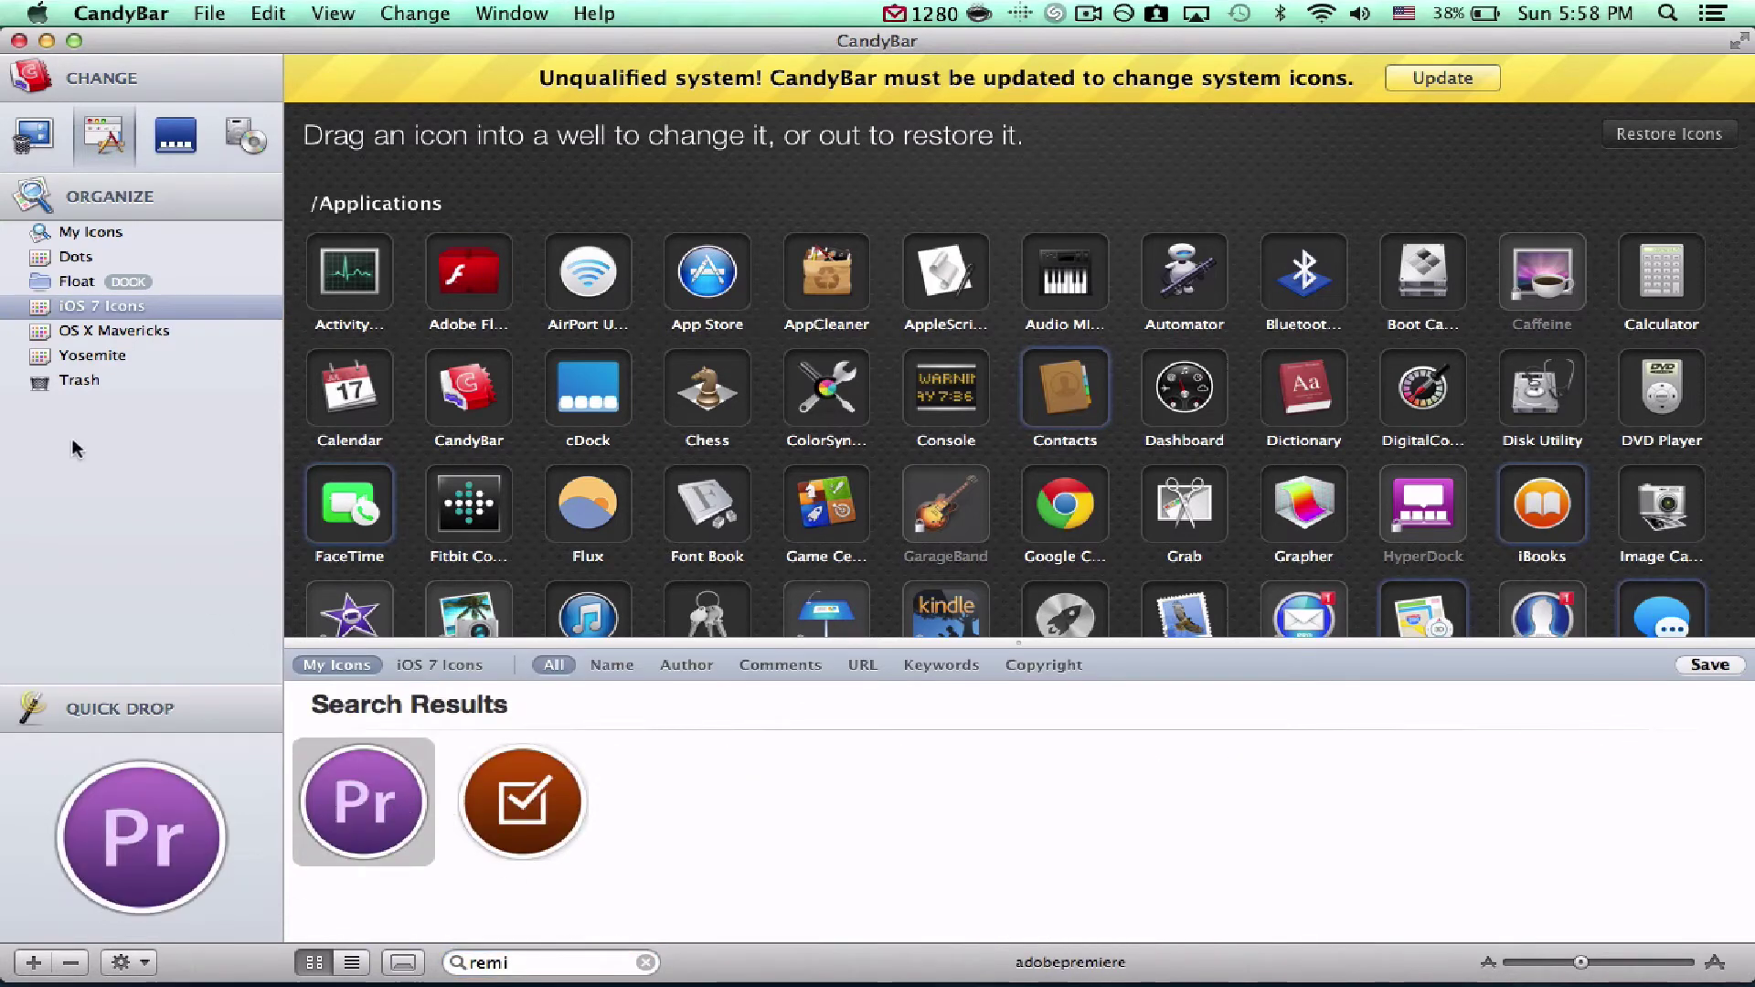
Search the Dots collection for 'remin' and preview its reminders icon at large size.
click(80, 257)
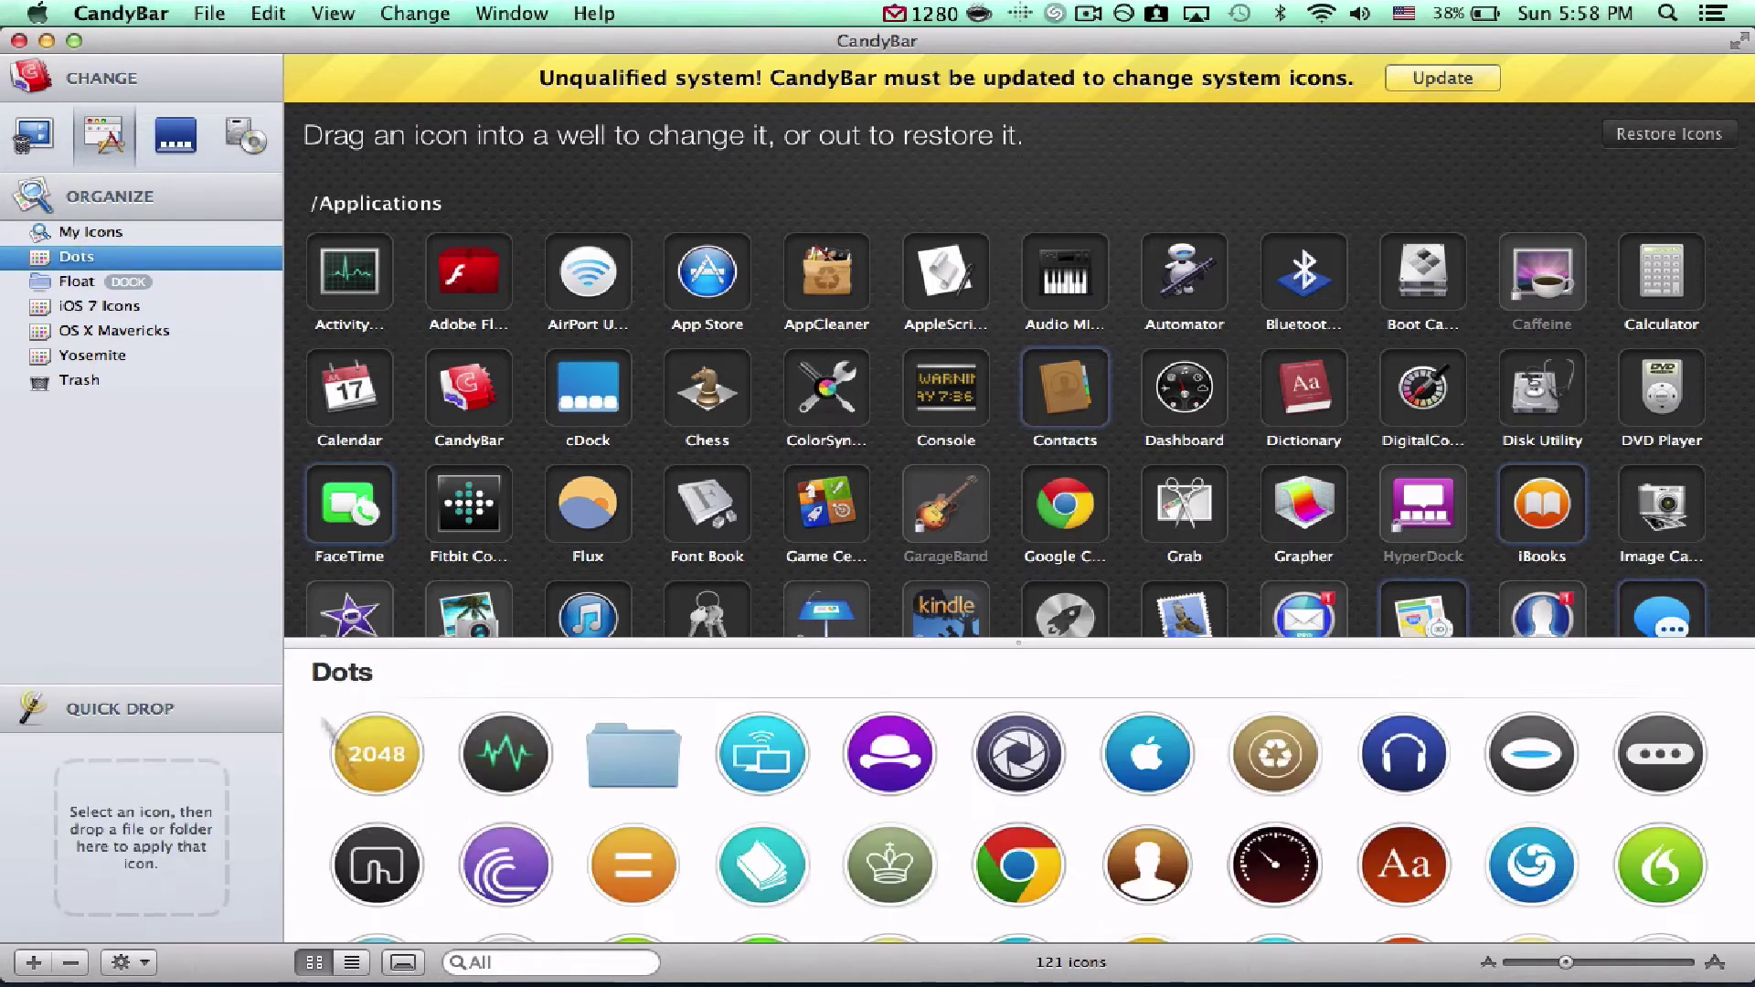
click(480, 963)
text(remin)
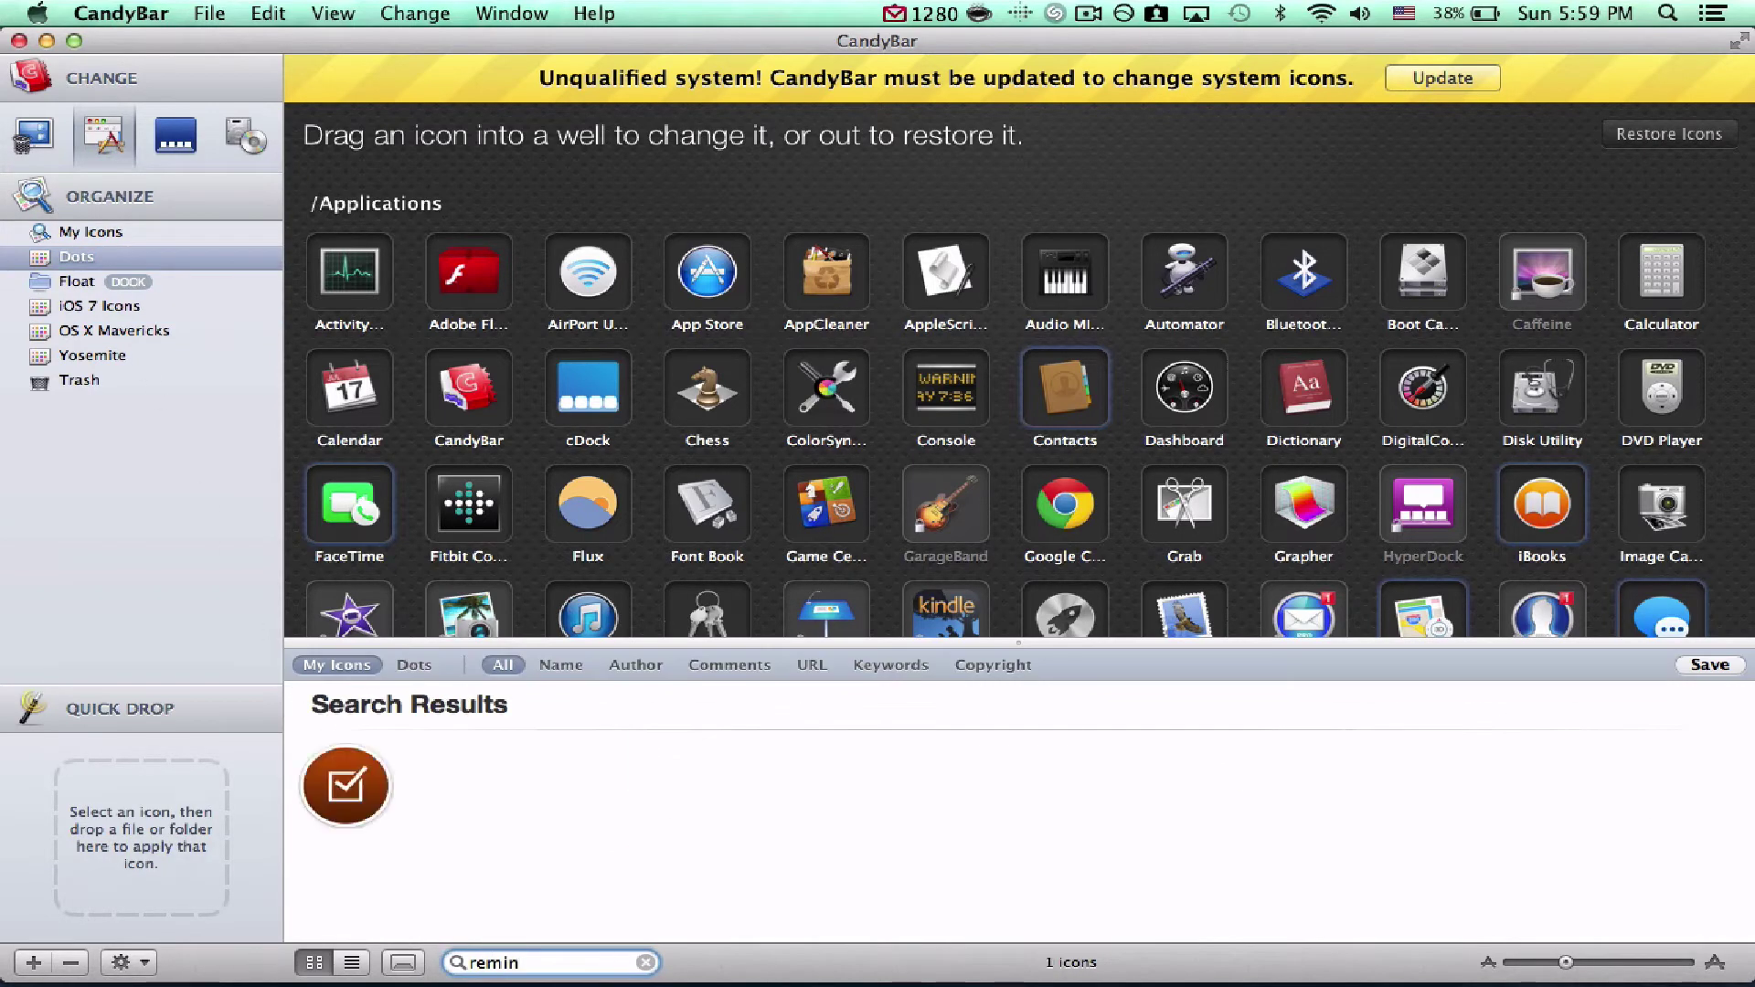
click(317, 783)
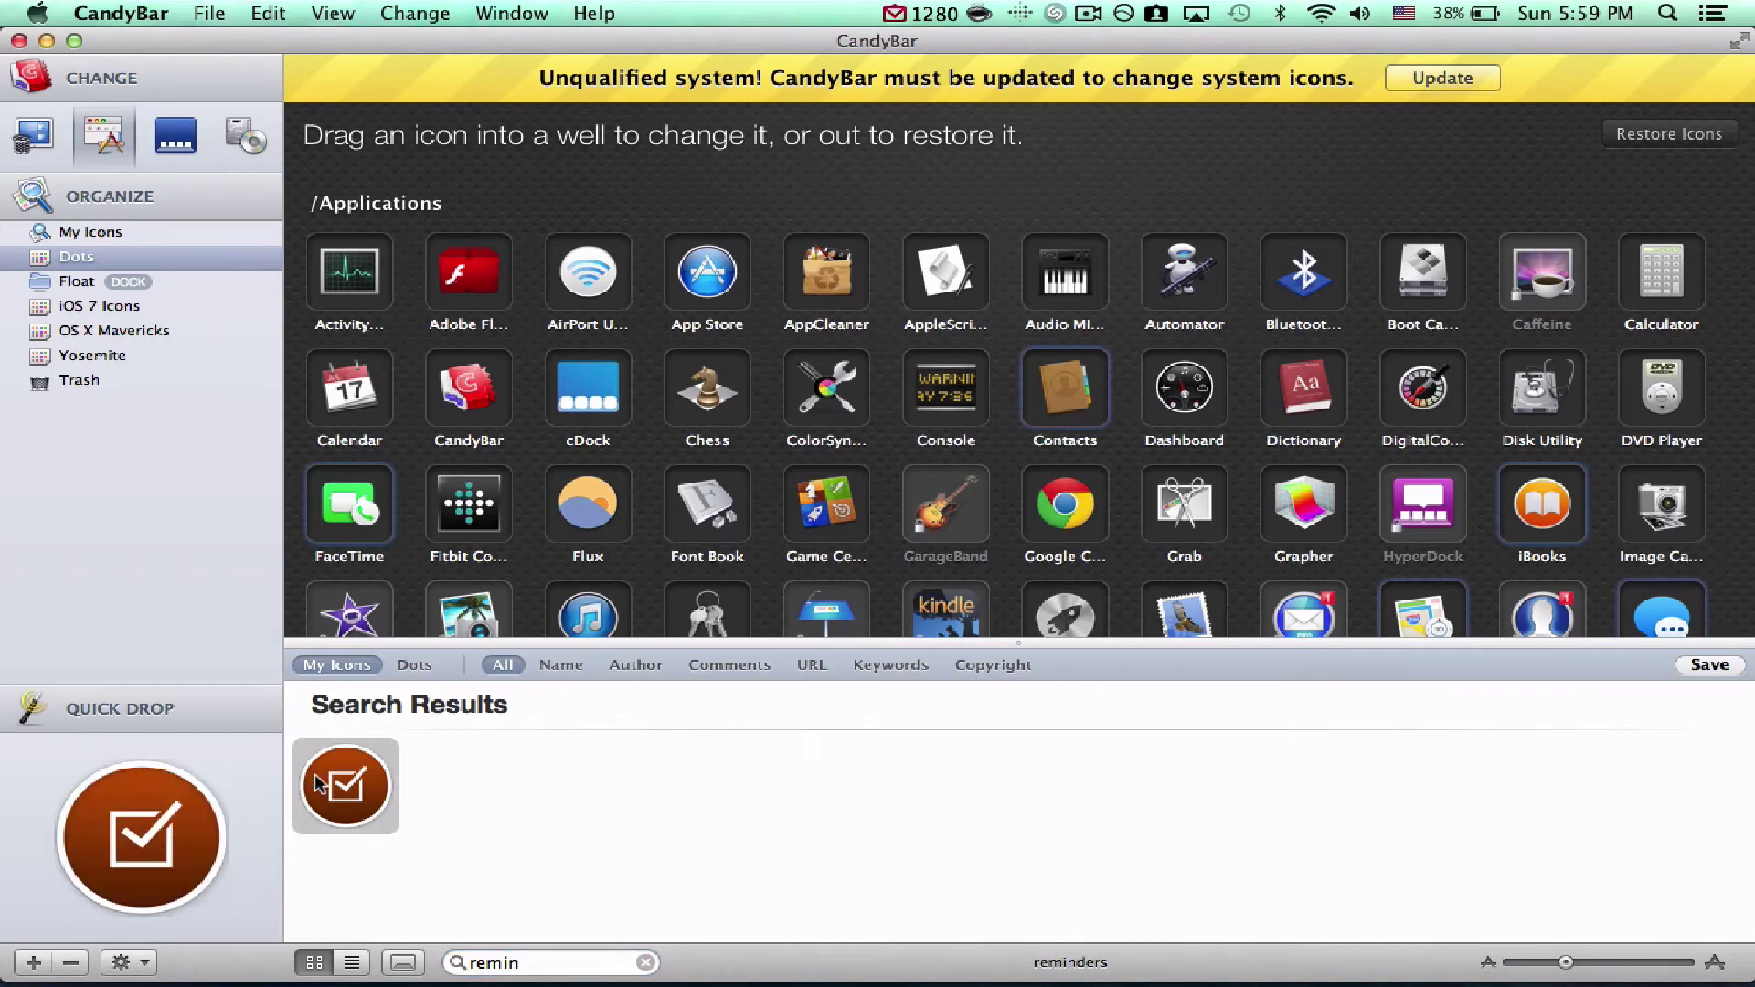
key(space)
key(space)
Search the Yosemite collection for 'rem' and pick its reminders checkmark icon.
click(94, 355)
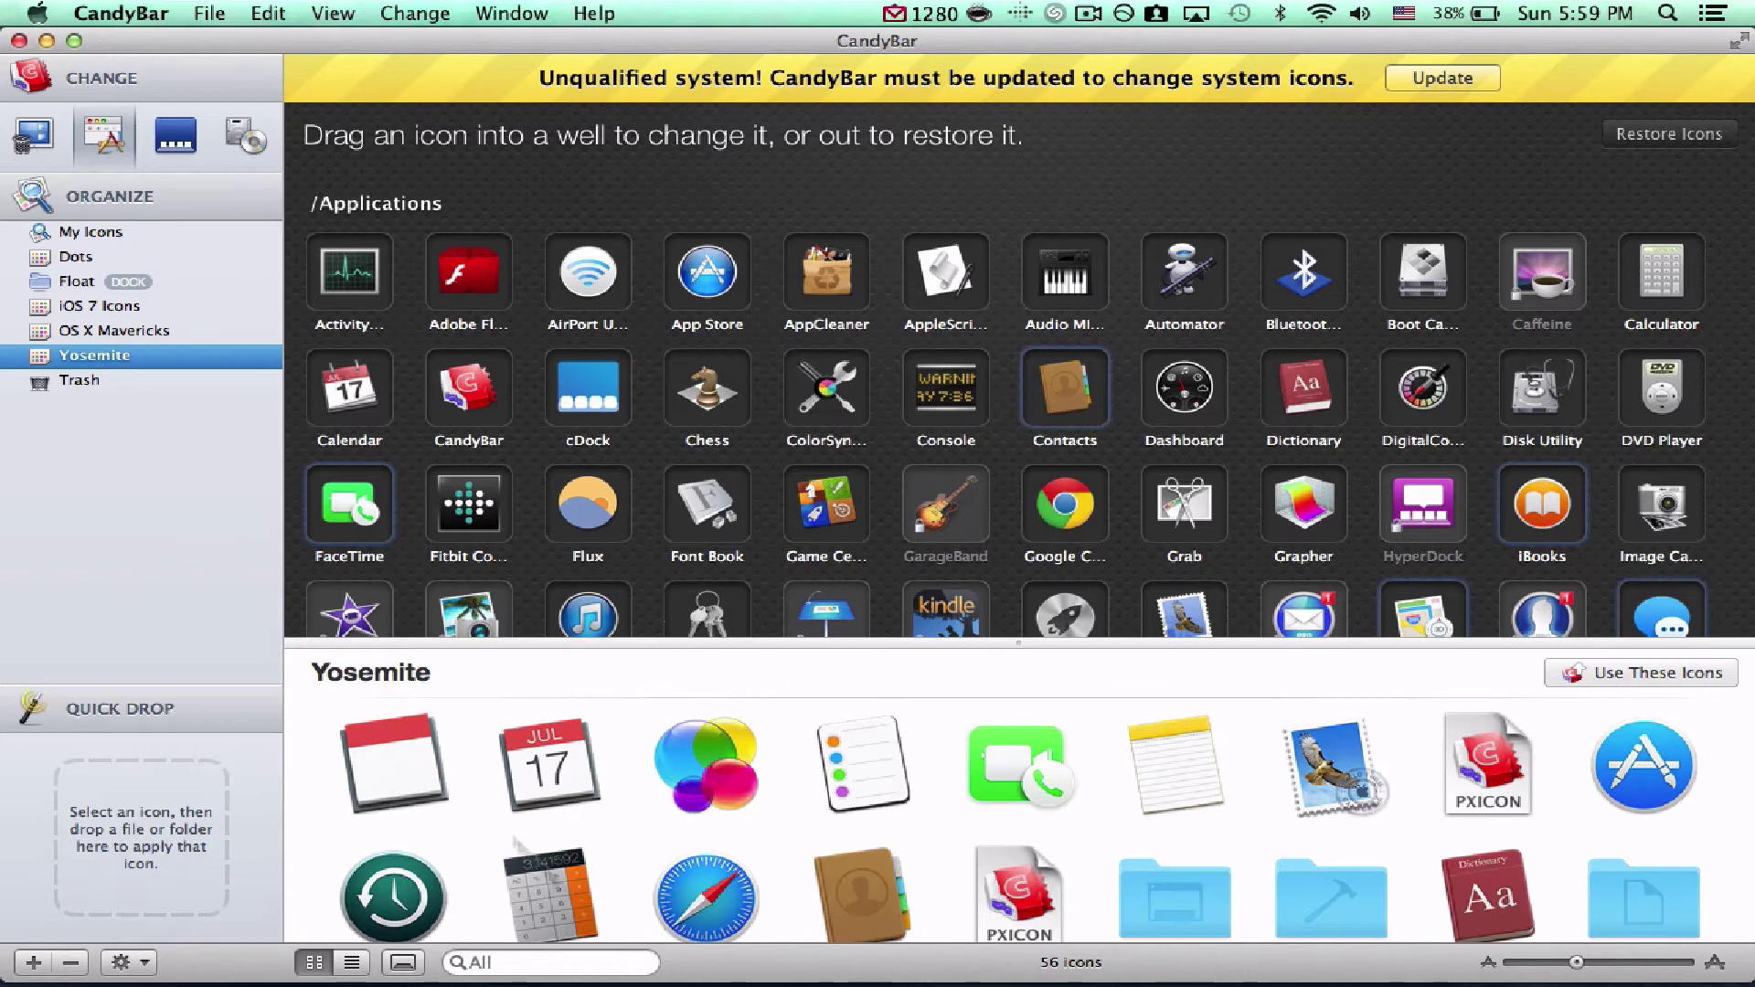
click(569, 960)
text(rem)
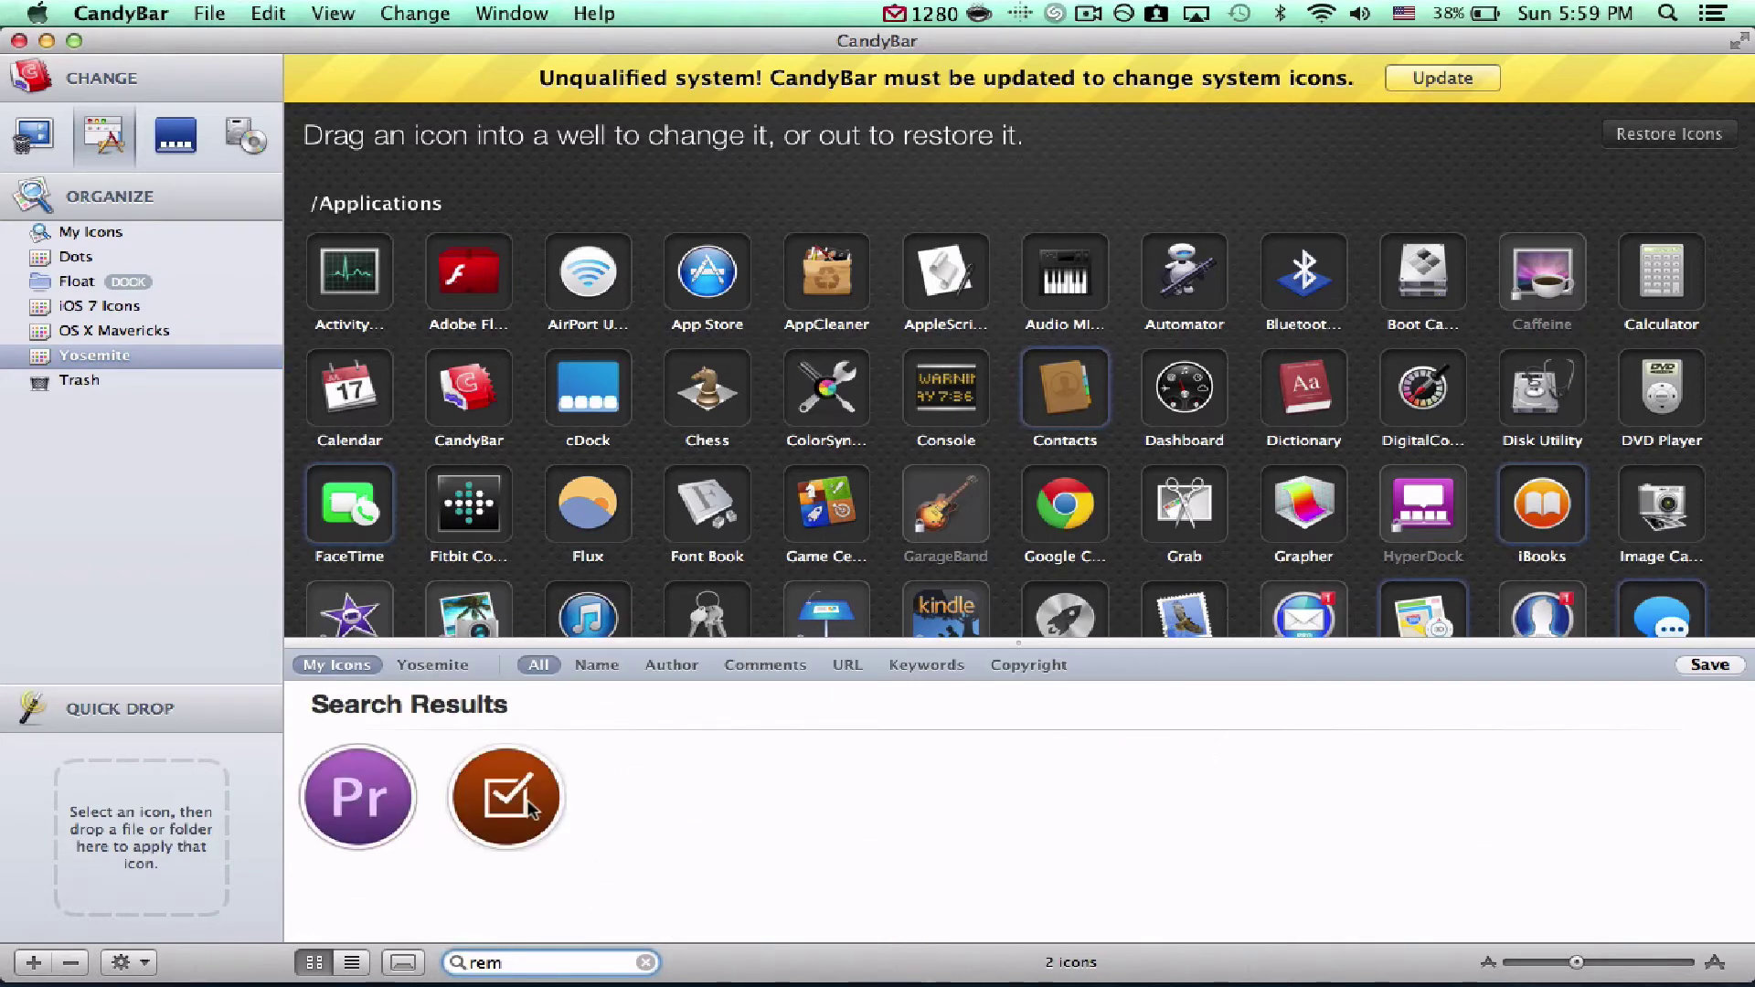
click(530, 809)
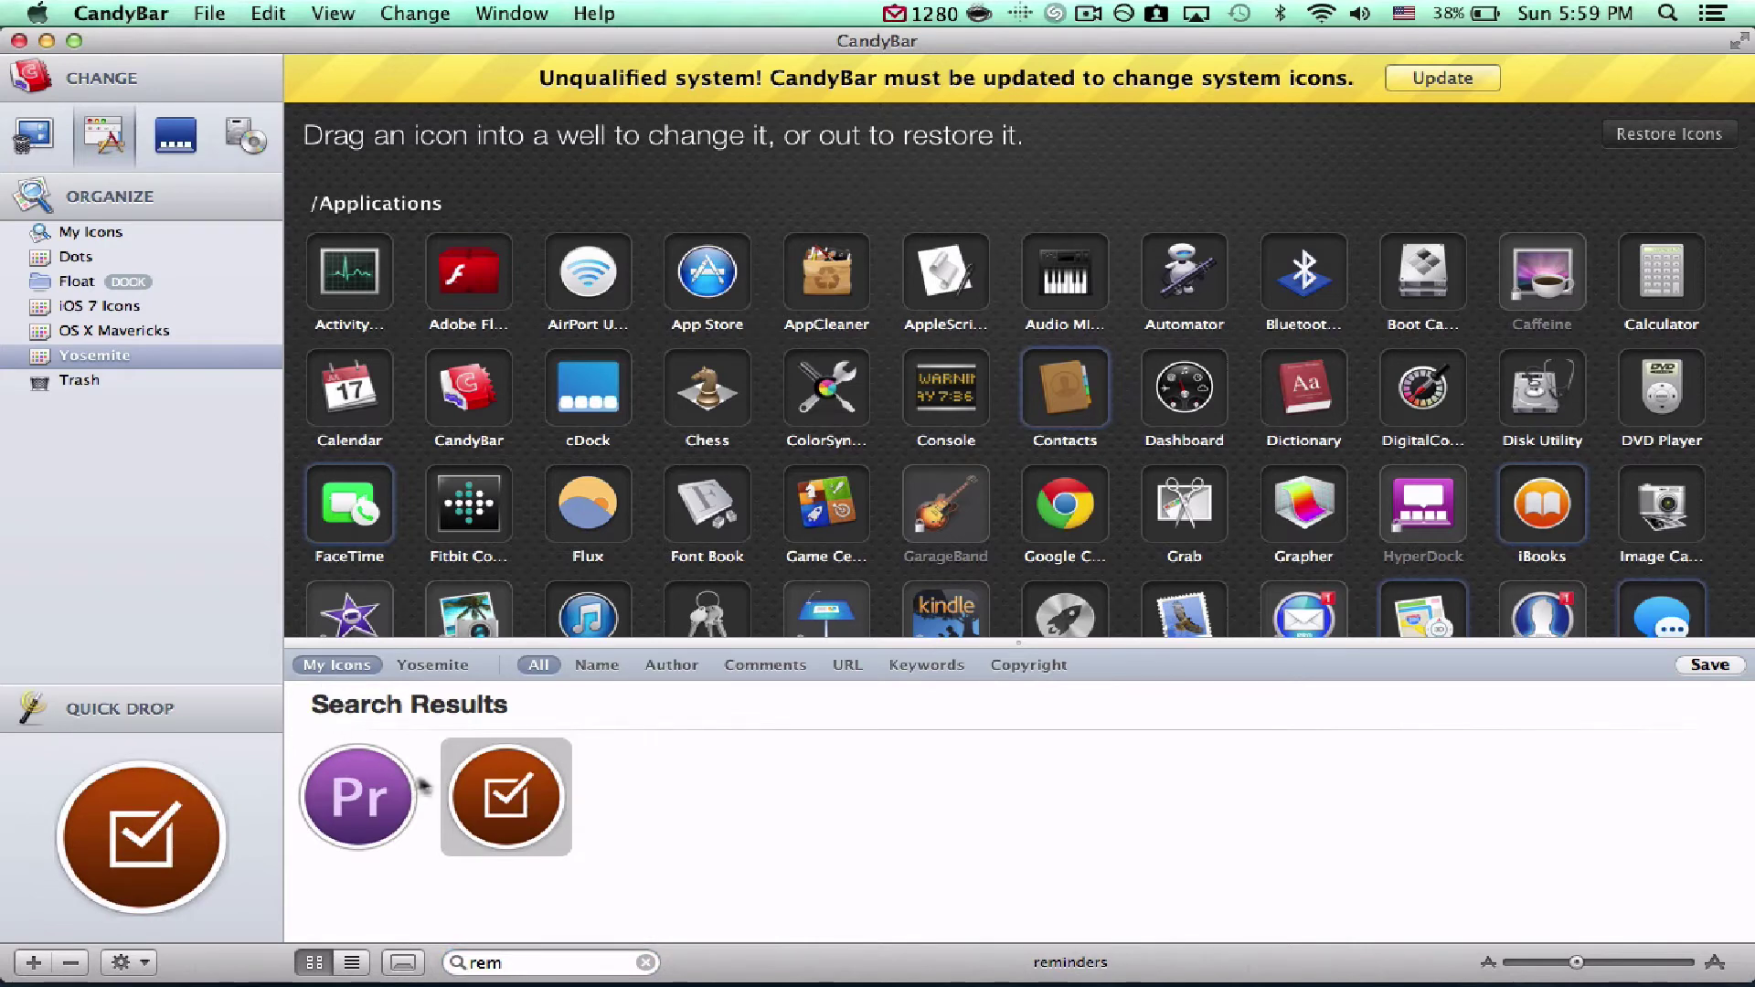
Check the reminders icon's details with Get Info, then close the info window.
right_click(509, 782)
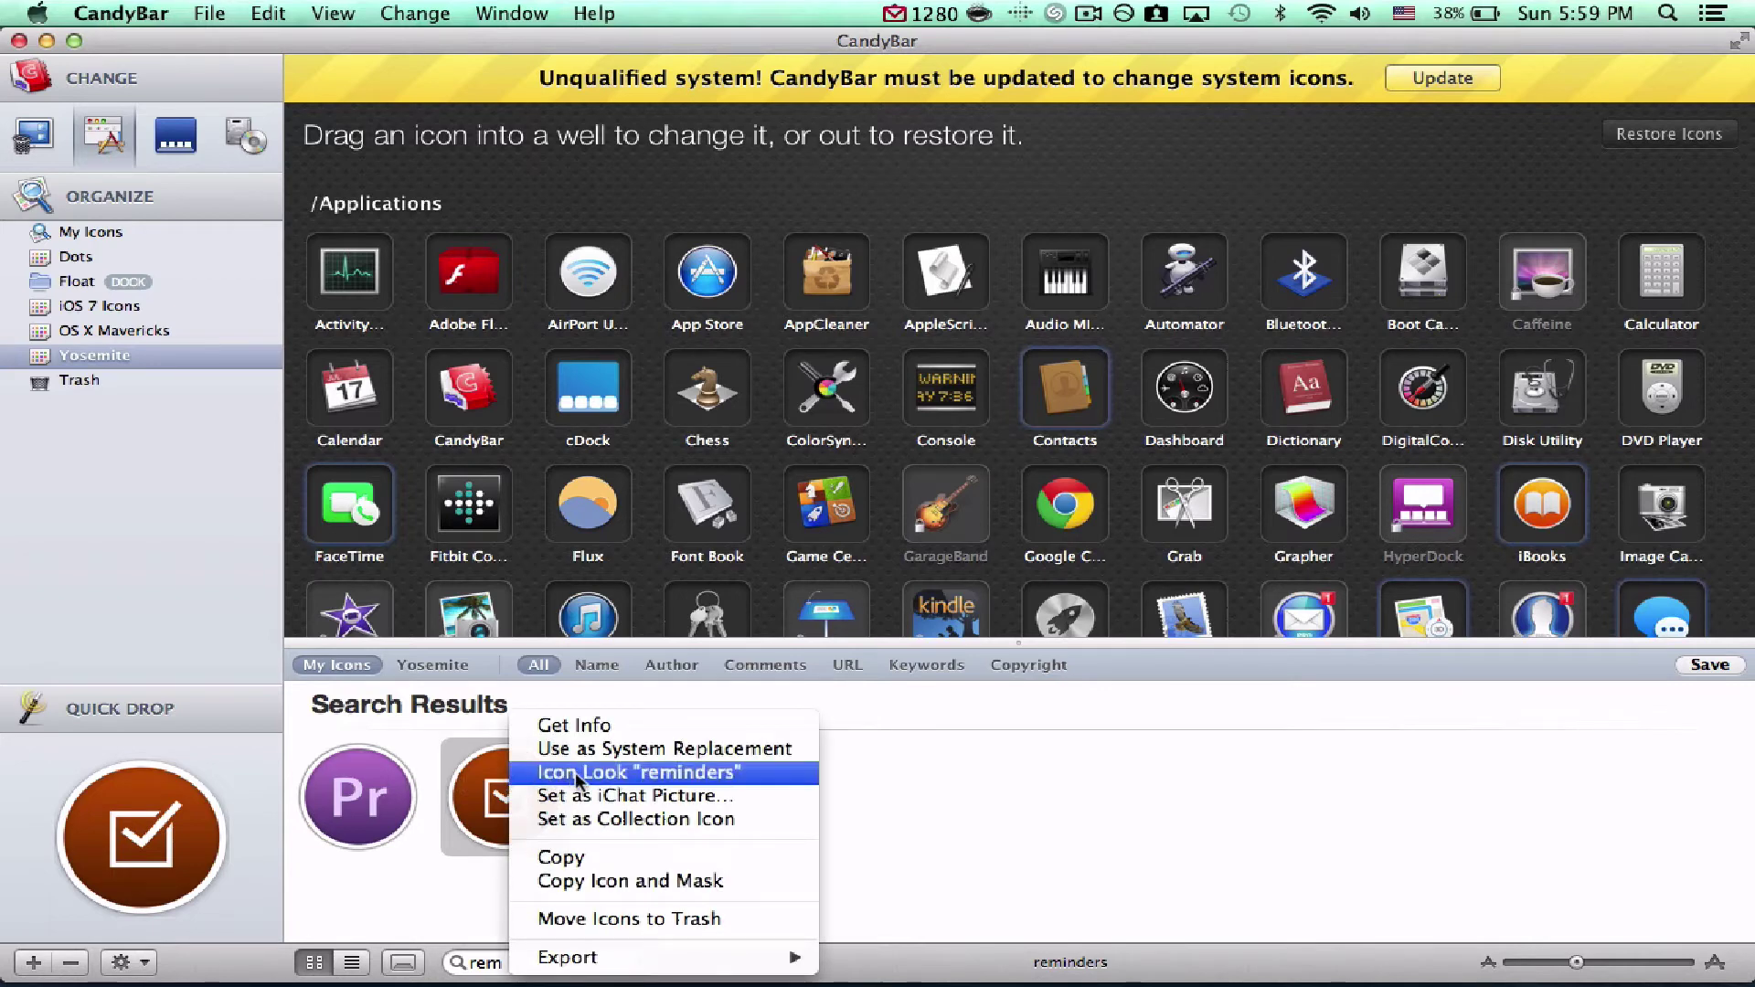
click(579, 724)
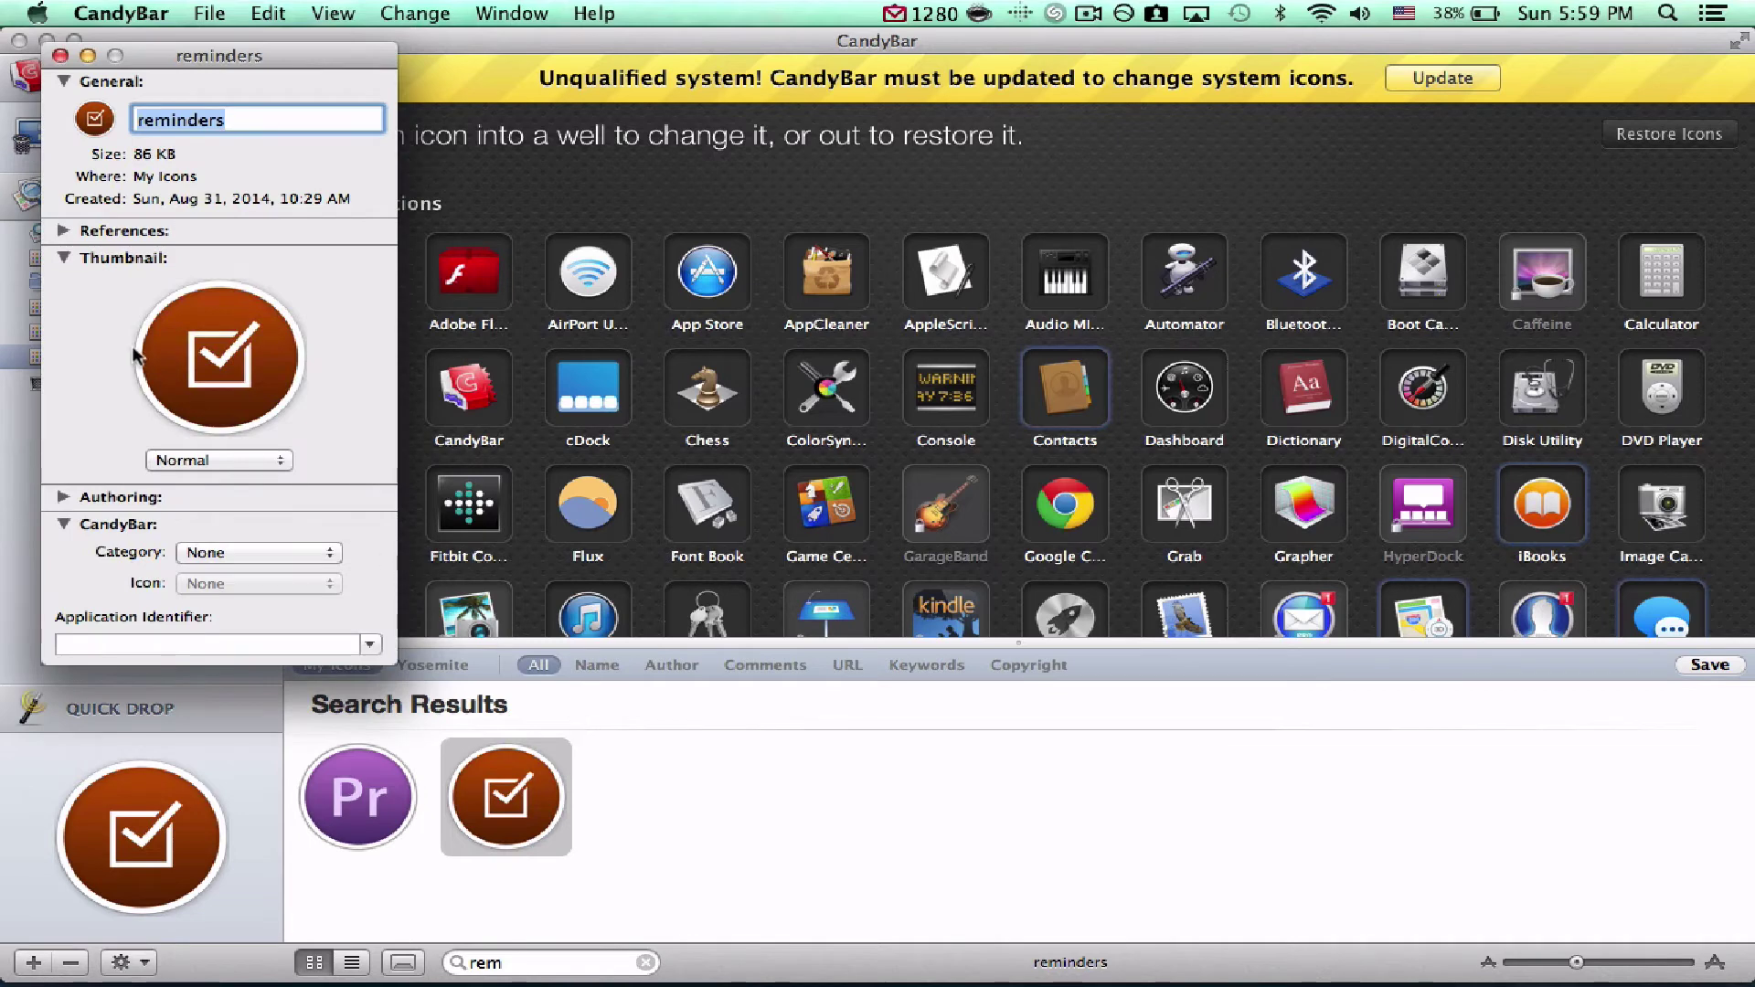
click(60, 56)
Copy the reminders icon and show Mission Control with all open windows.
right_click(525, 785)
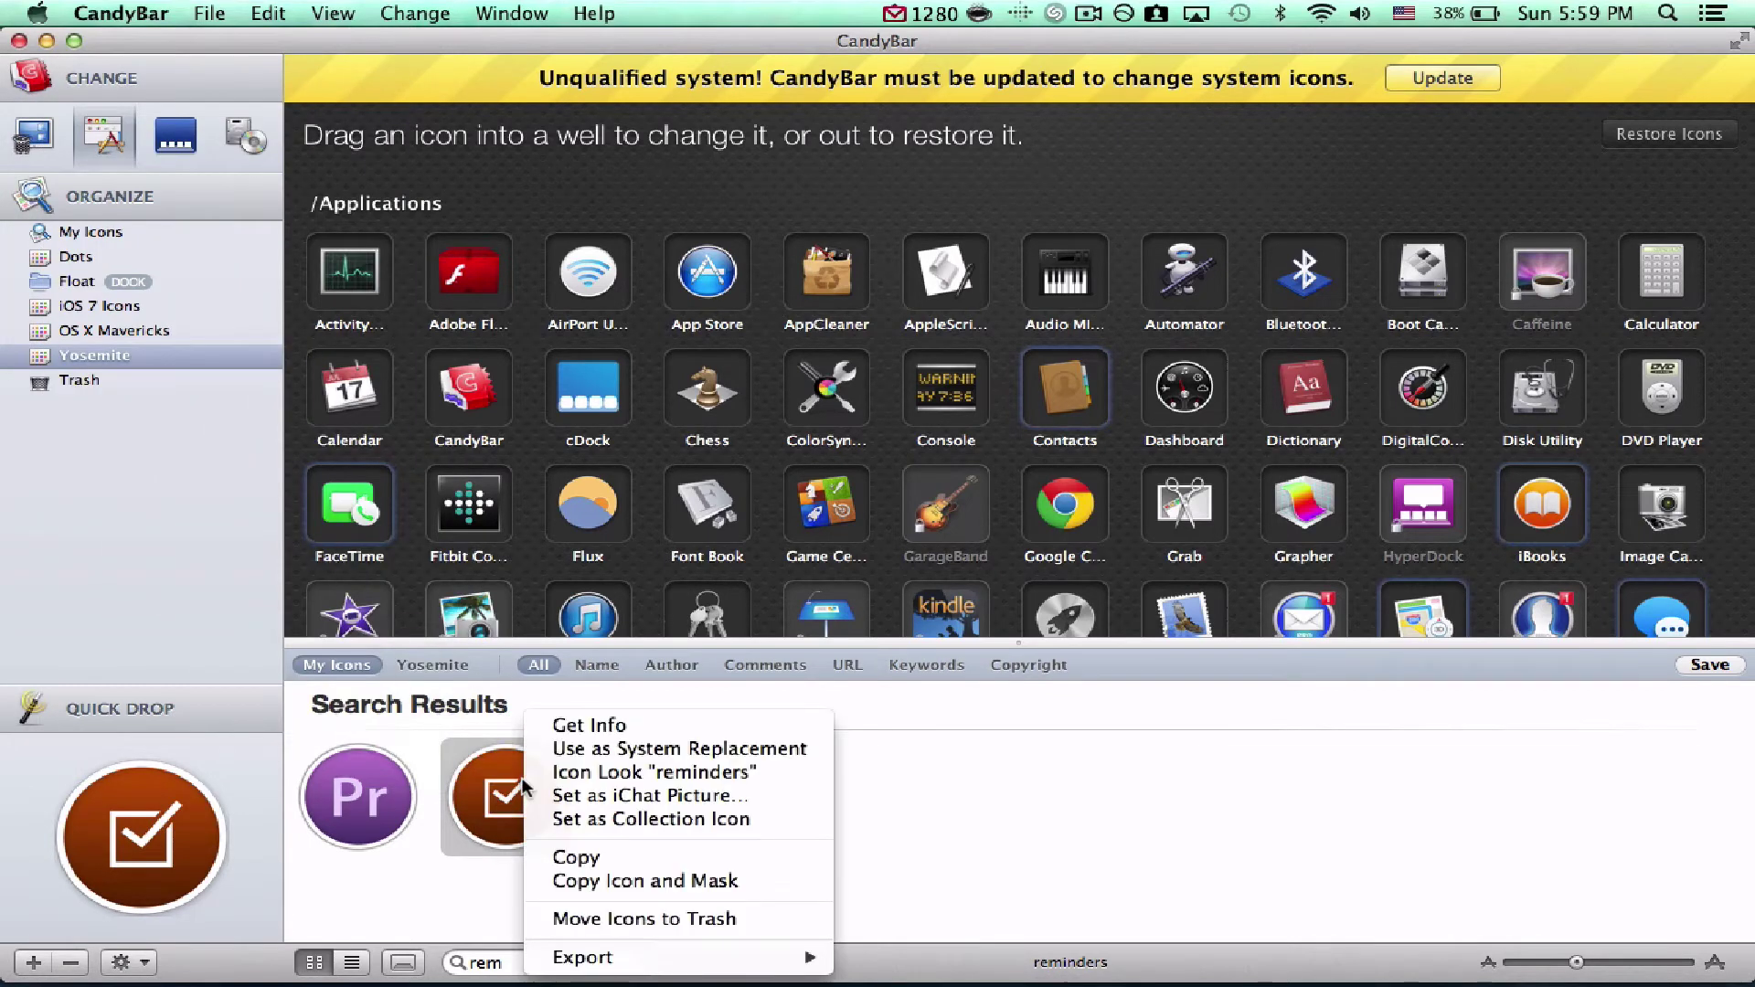
click(582, 858)
key(ctrl+Up)
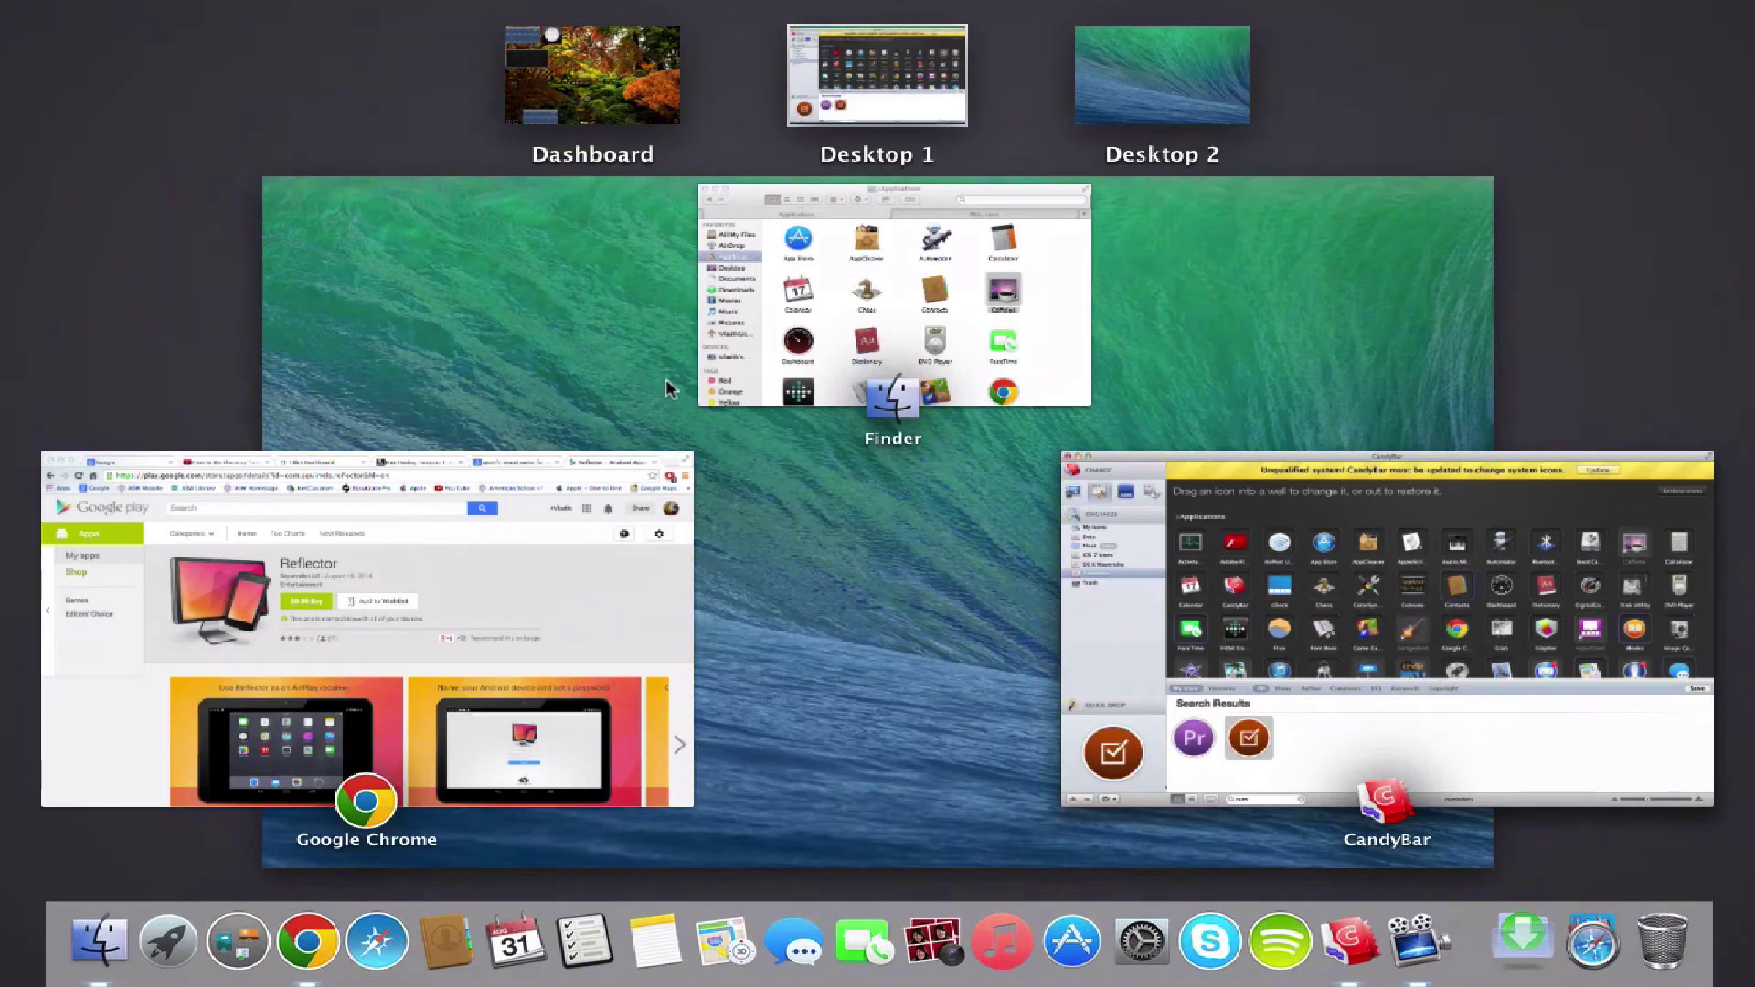
Bring Finder's Applications window forward and jump to the apps starting with R.
click(709, 382)
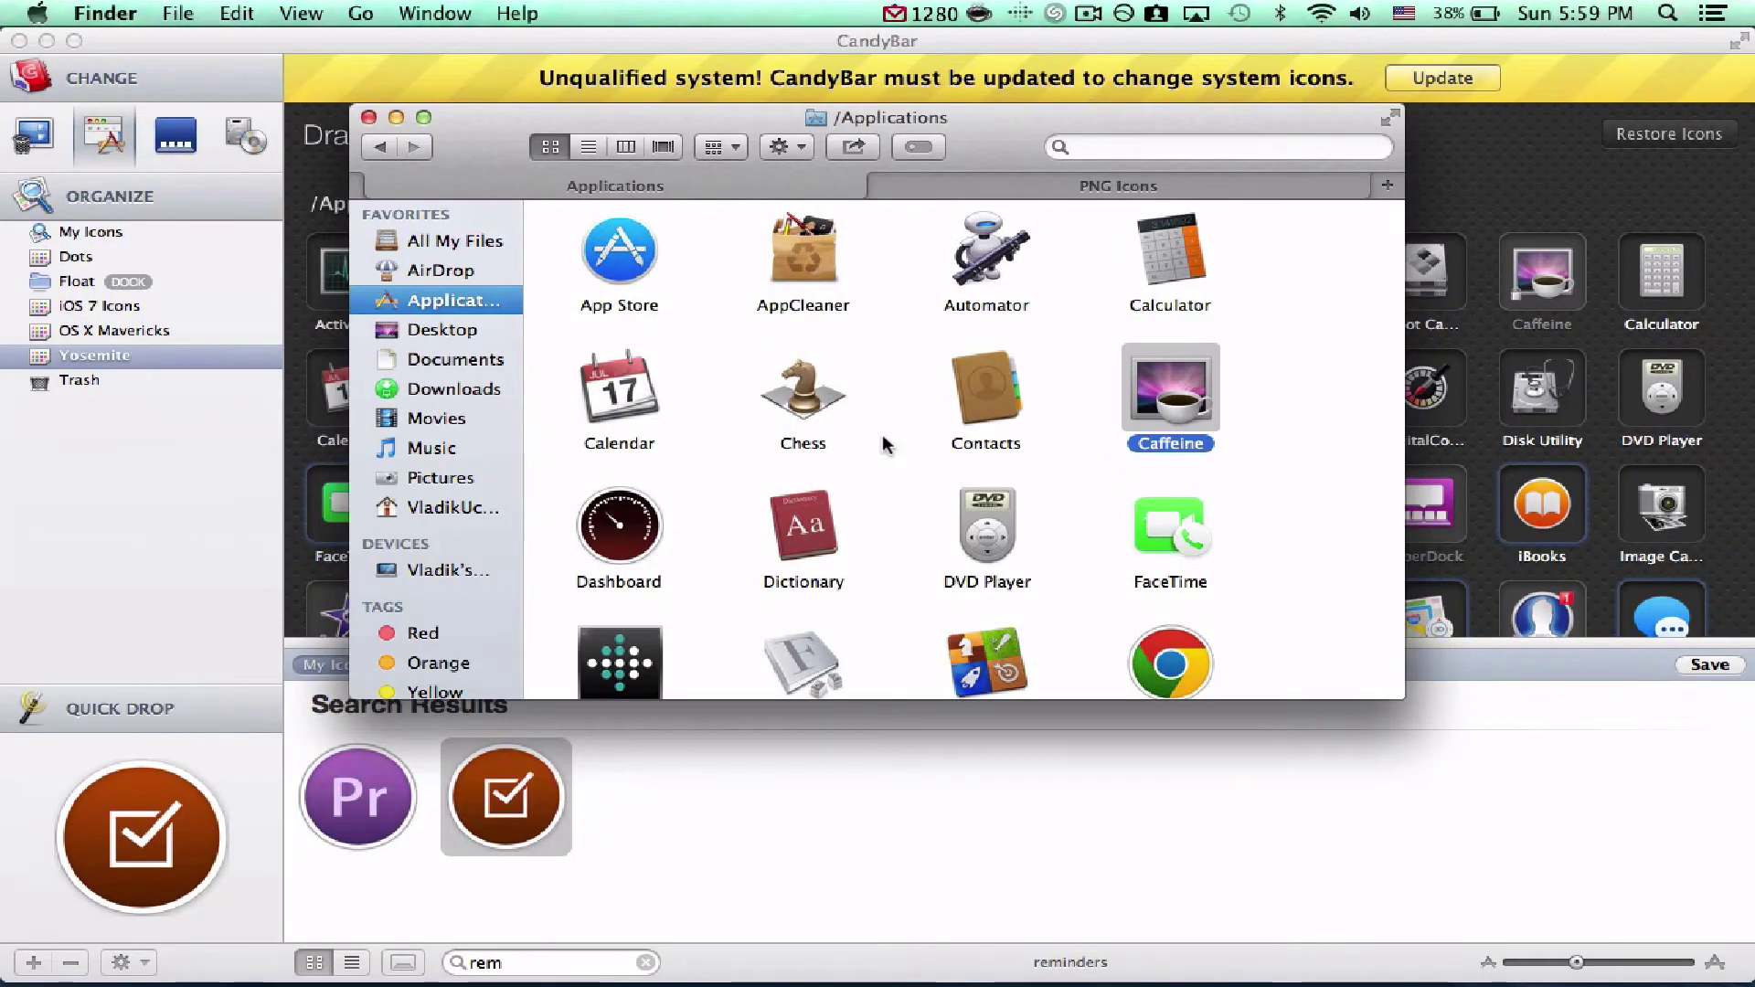
scroll(882, 435, down, 3)
scroll(881, 436, up, 3)
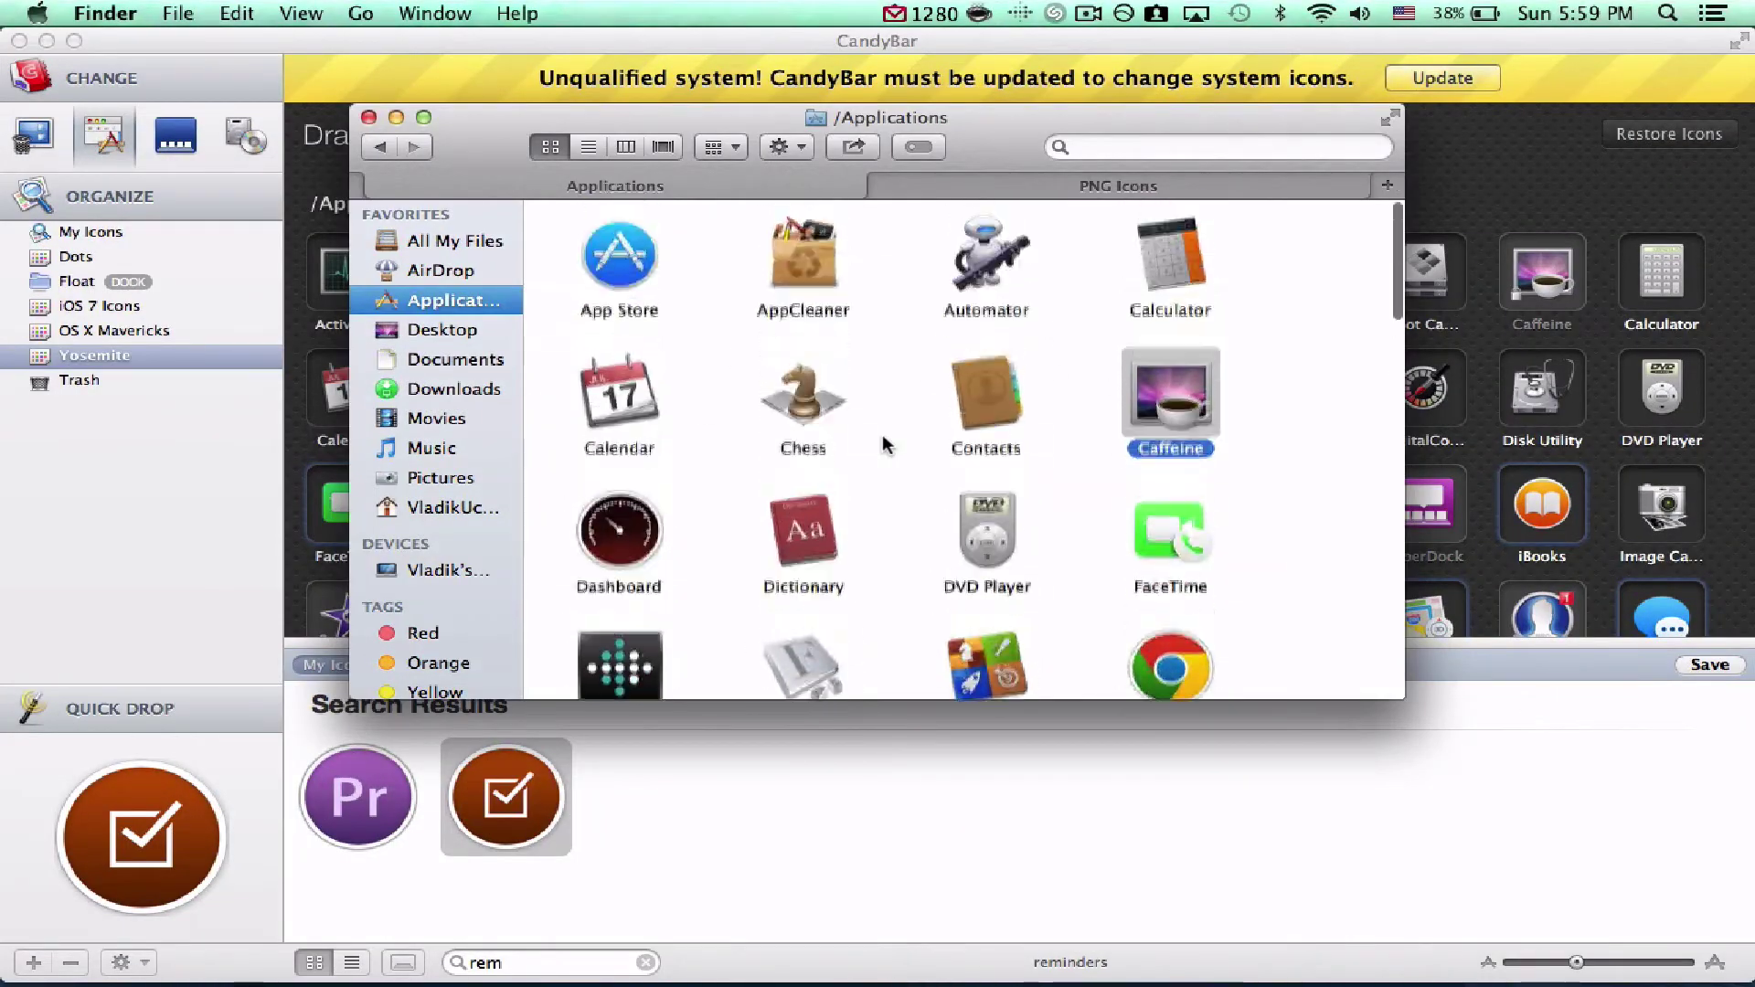
scroll(882, 436, down, 3)
scroll(876, 443, up, 3)
scroll(1020, 534, down, 3)
scroll(1022, 540, up, 2)
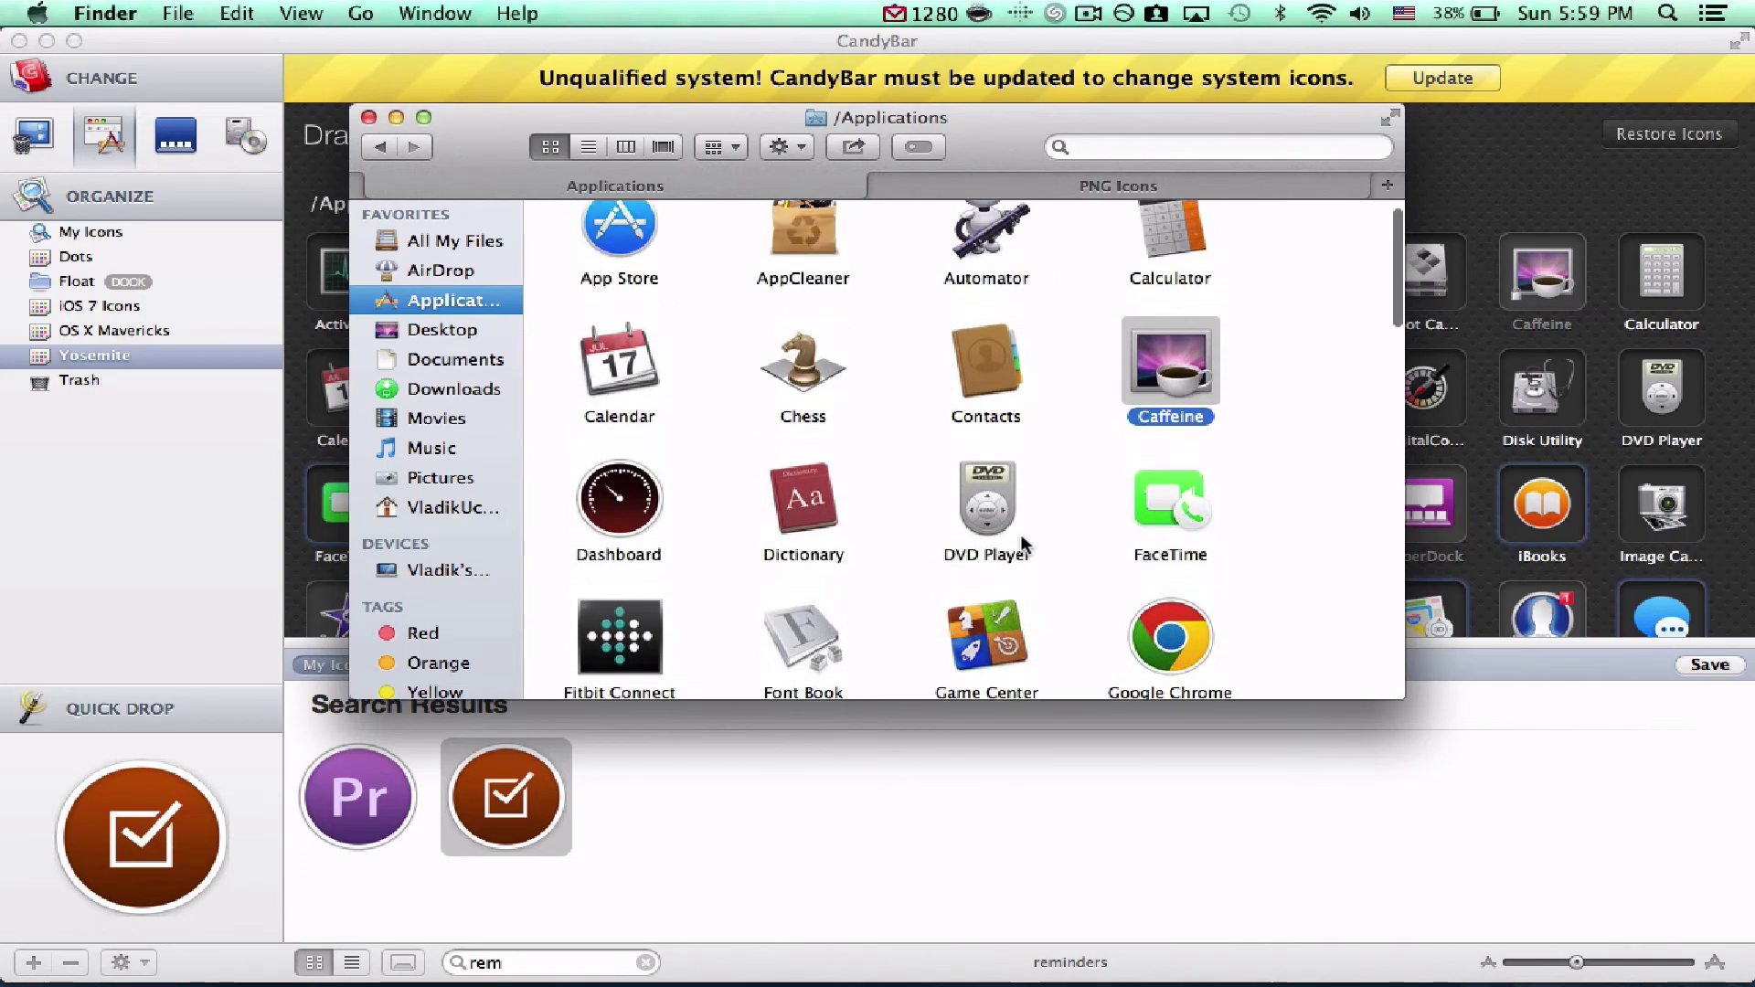
key(r)
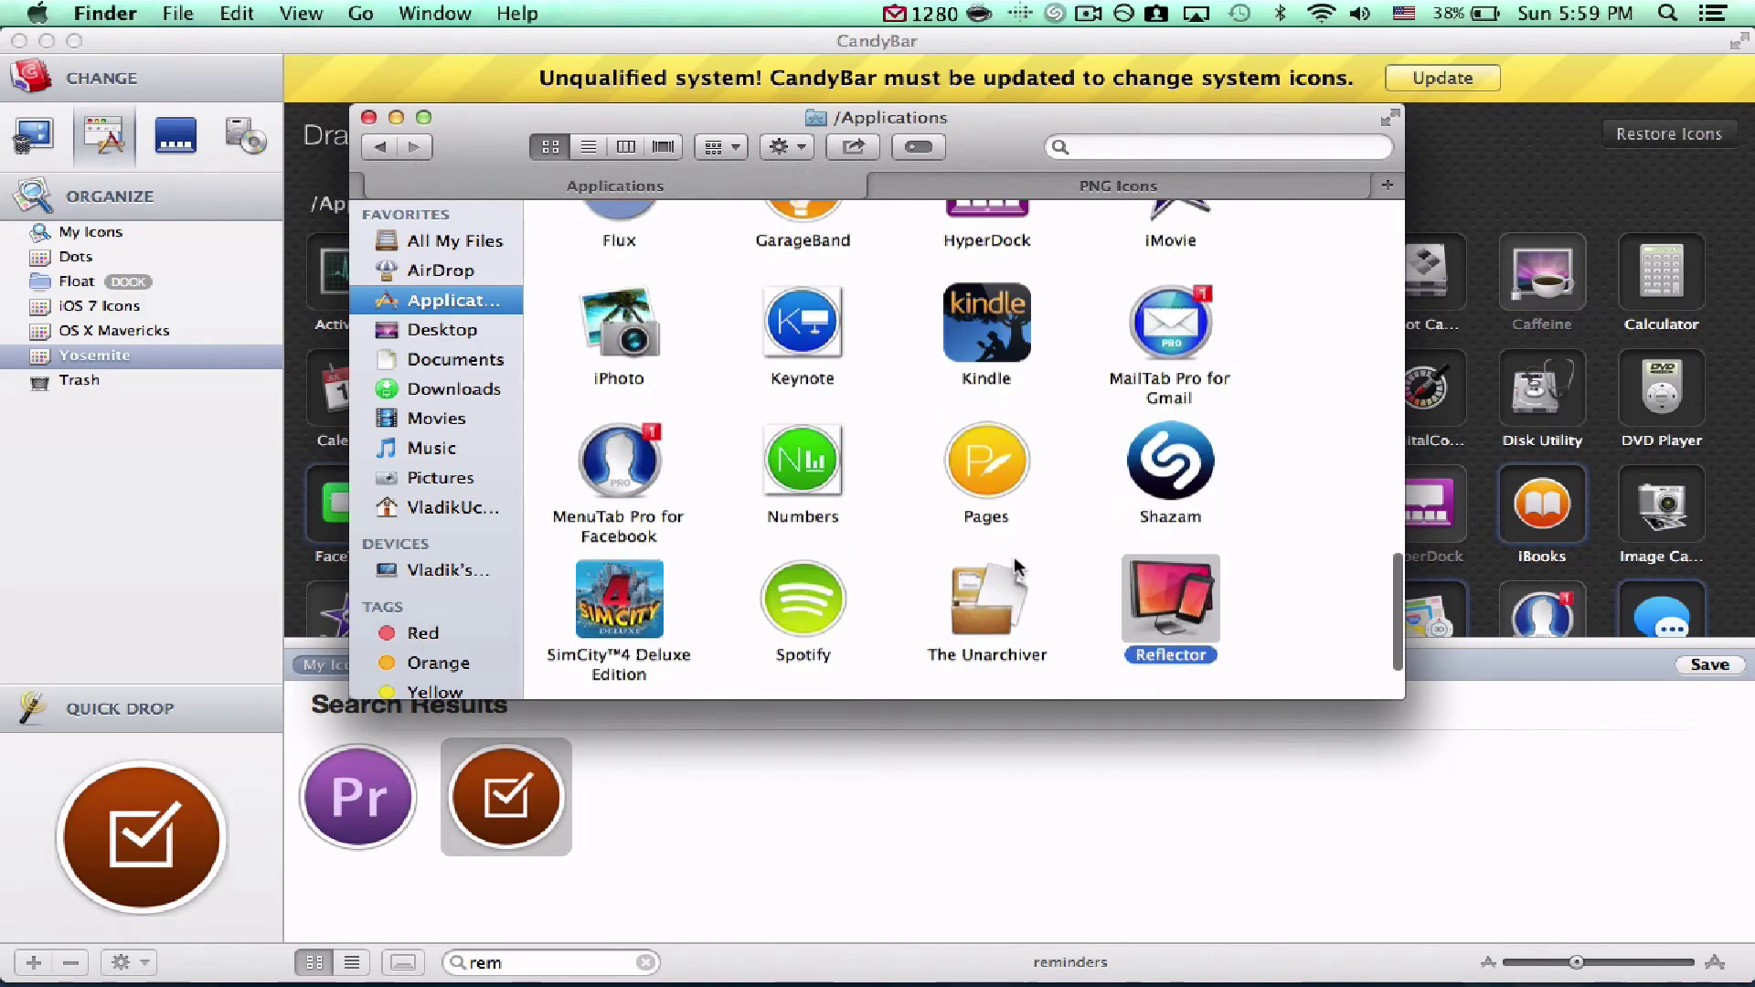
Scroll to the Reminders app and open its Get Info window.
scroll(1013, 567, down, 2)
scroll(1013, 566, up, 10)
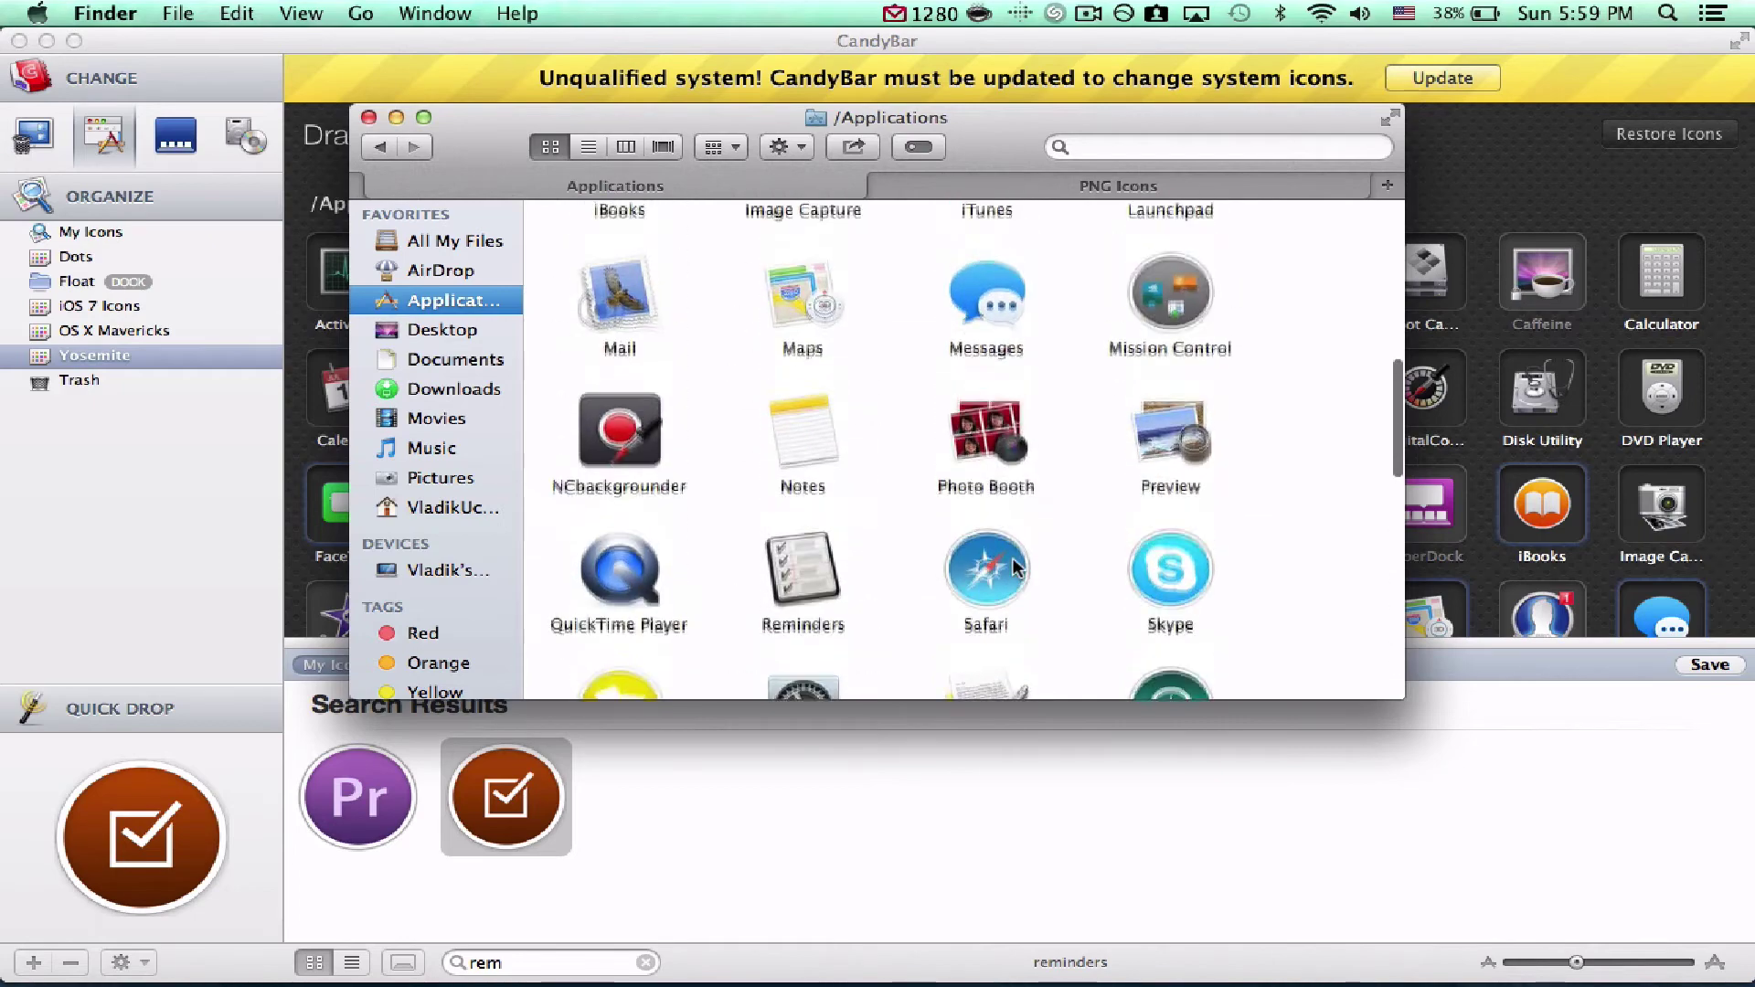
scroll(1013, 566, up, 8)
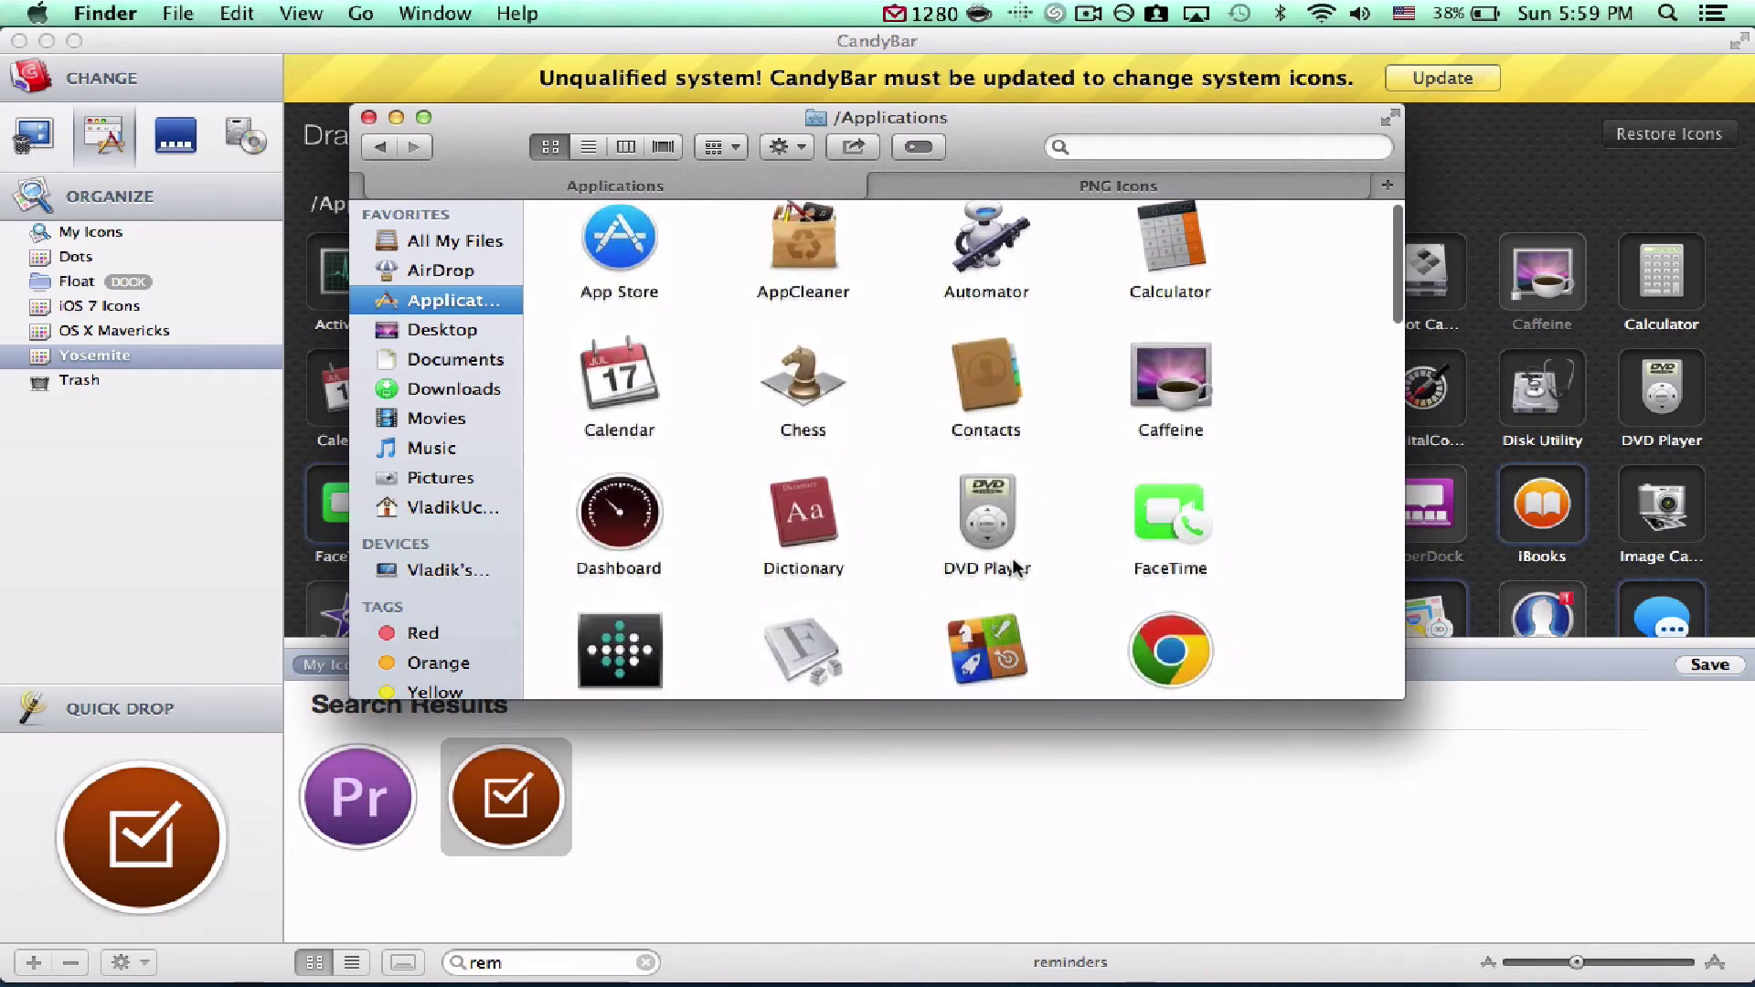
scroll(912, 454, down, 1)
scroll(912, 453, up, 1)
scroll(912, 453, down, 3)
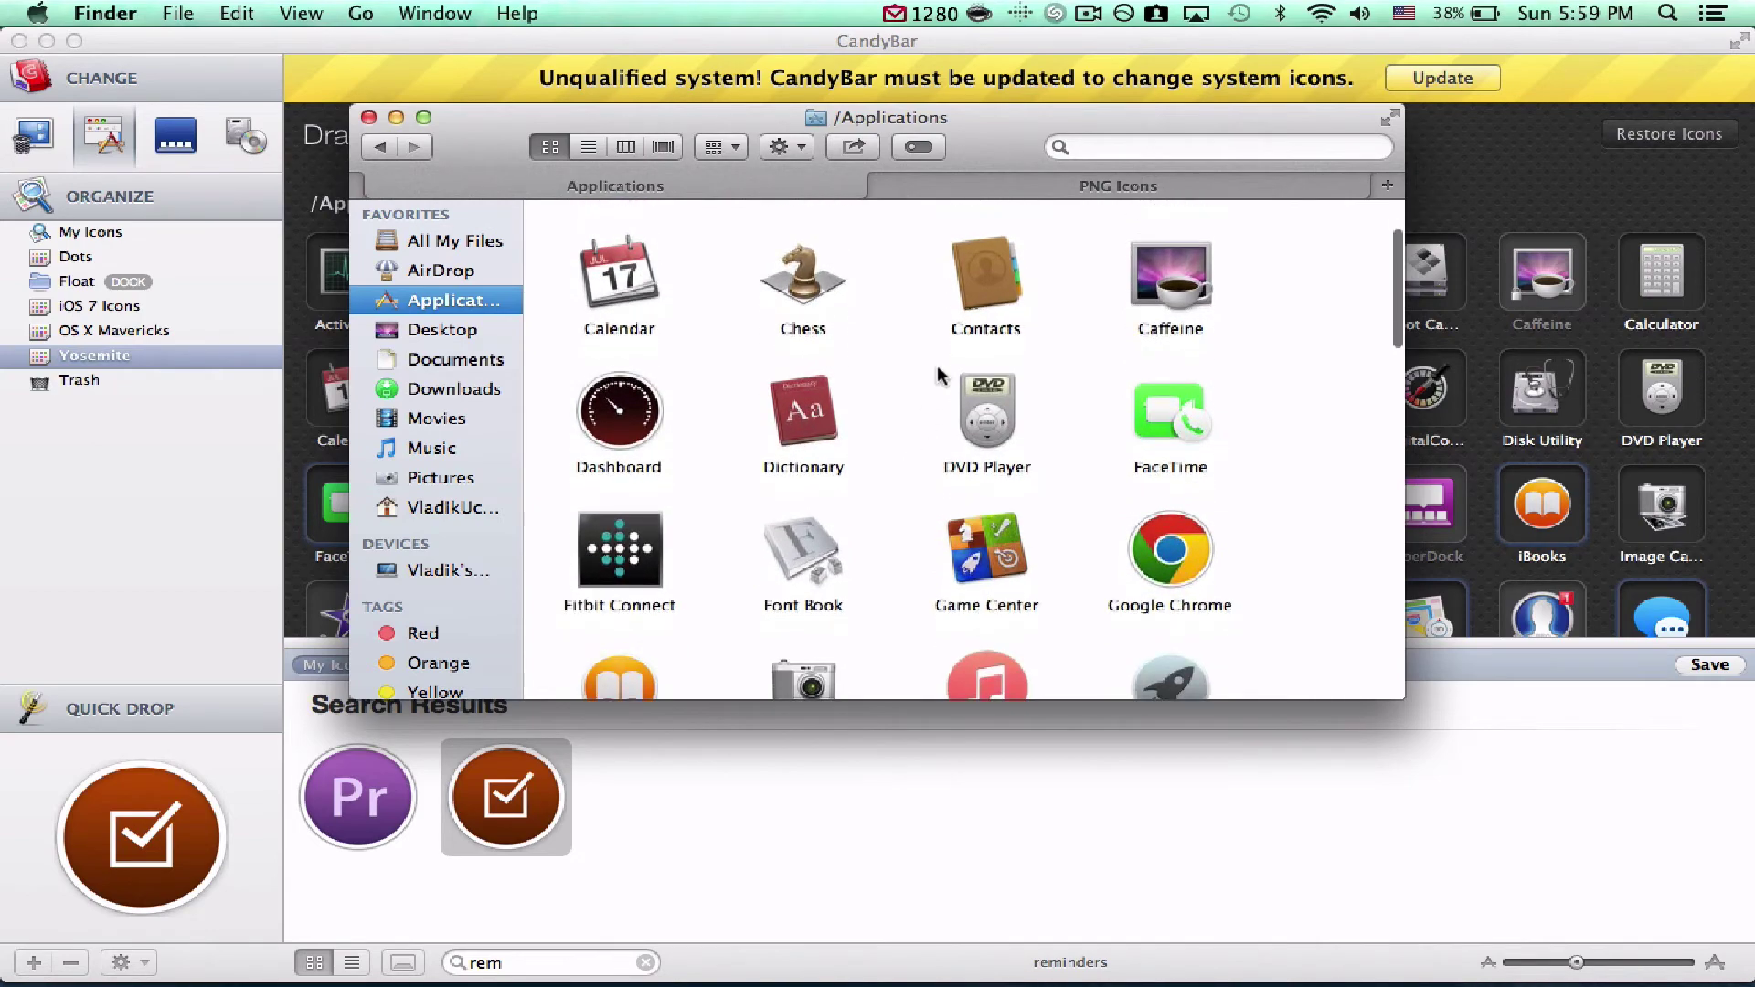
scroll(936, 365, down, 8)
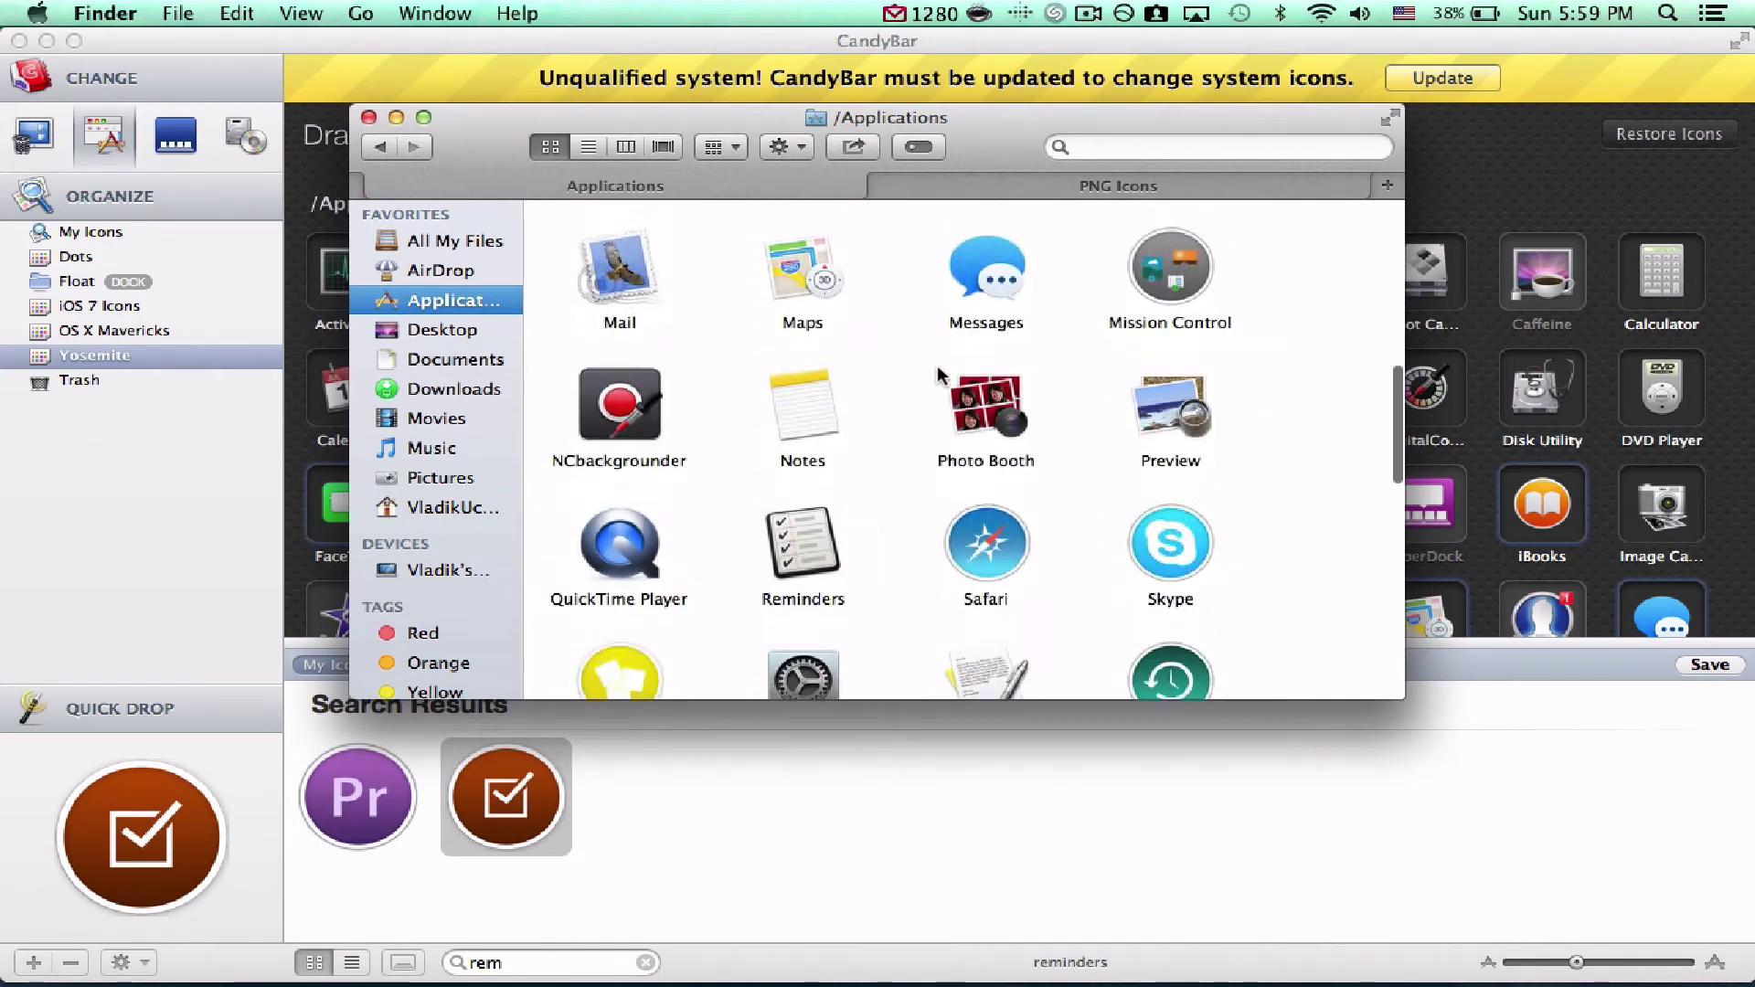
scroll(936, 364, down, 5)
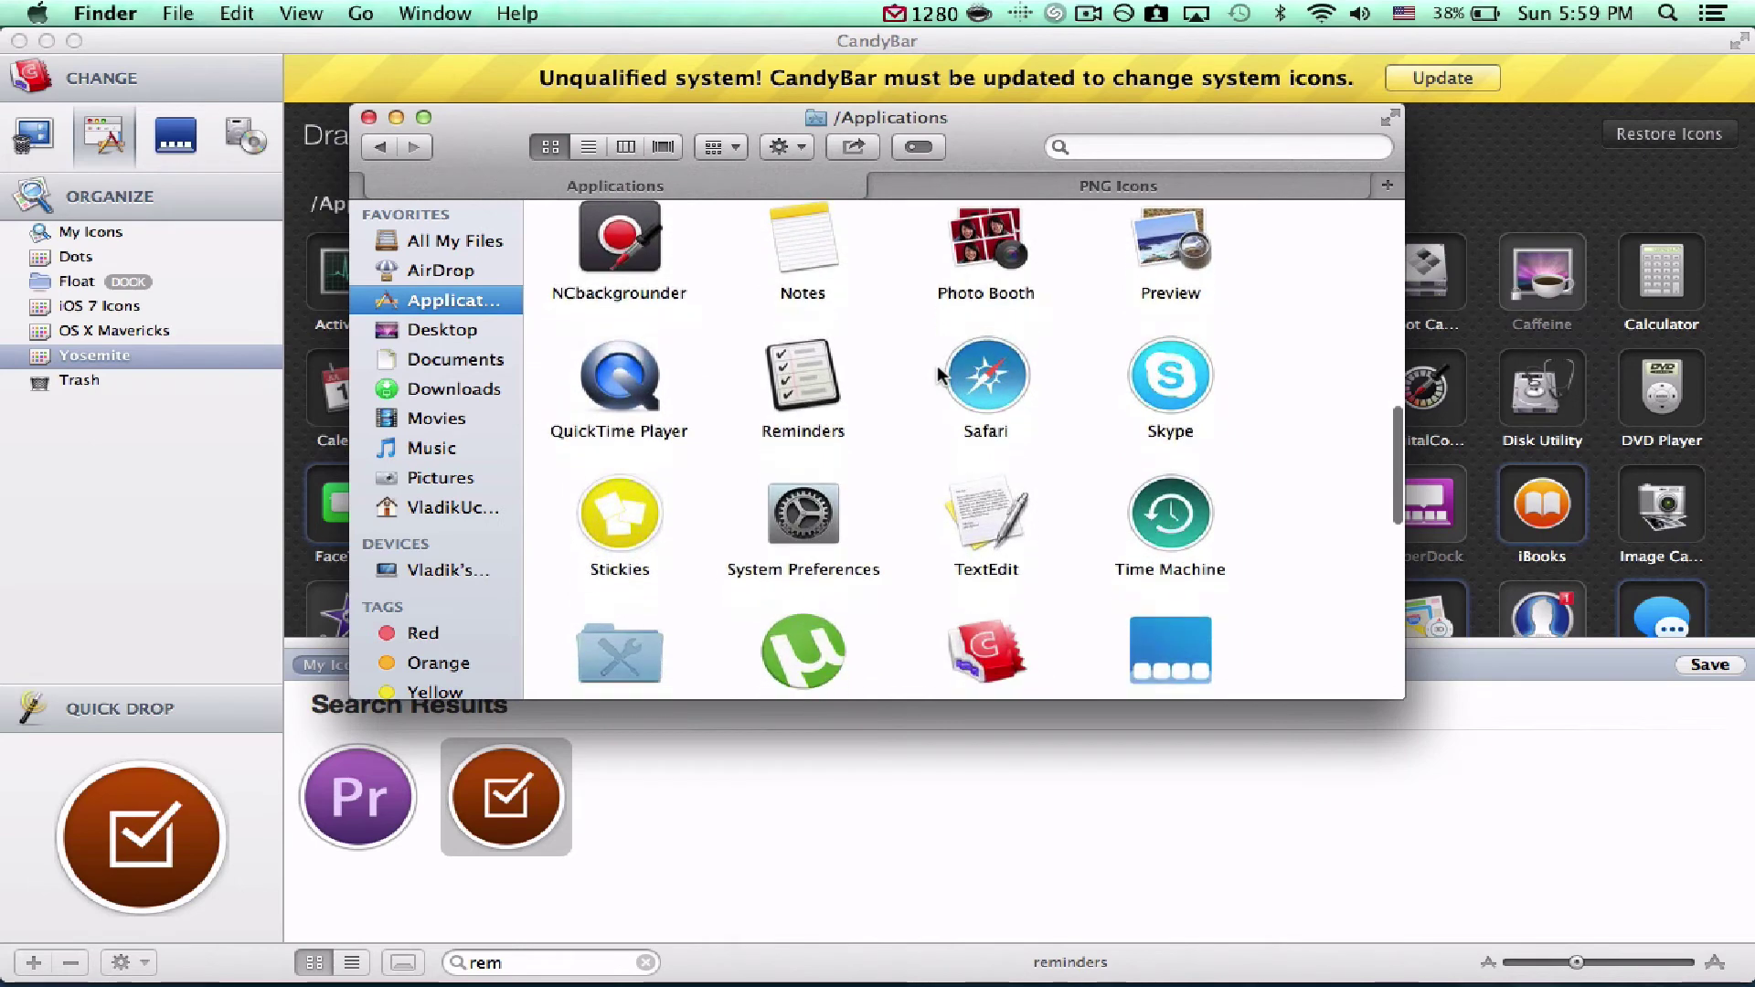
click(788, 375)
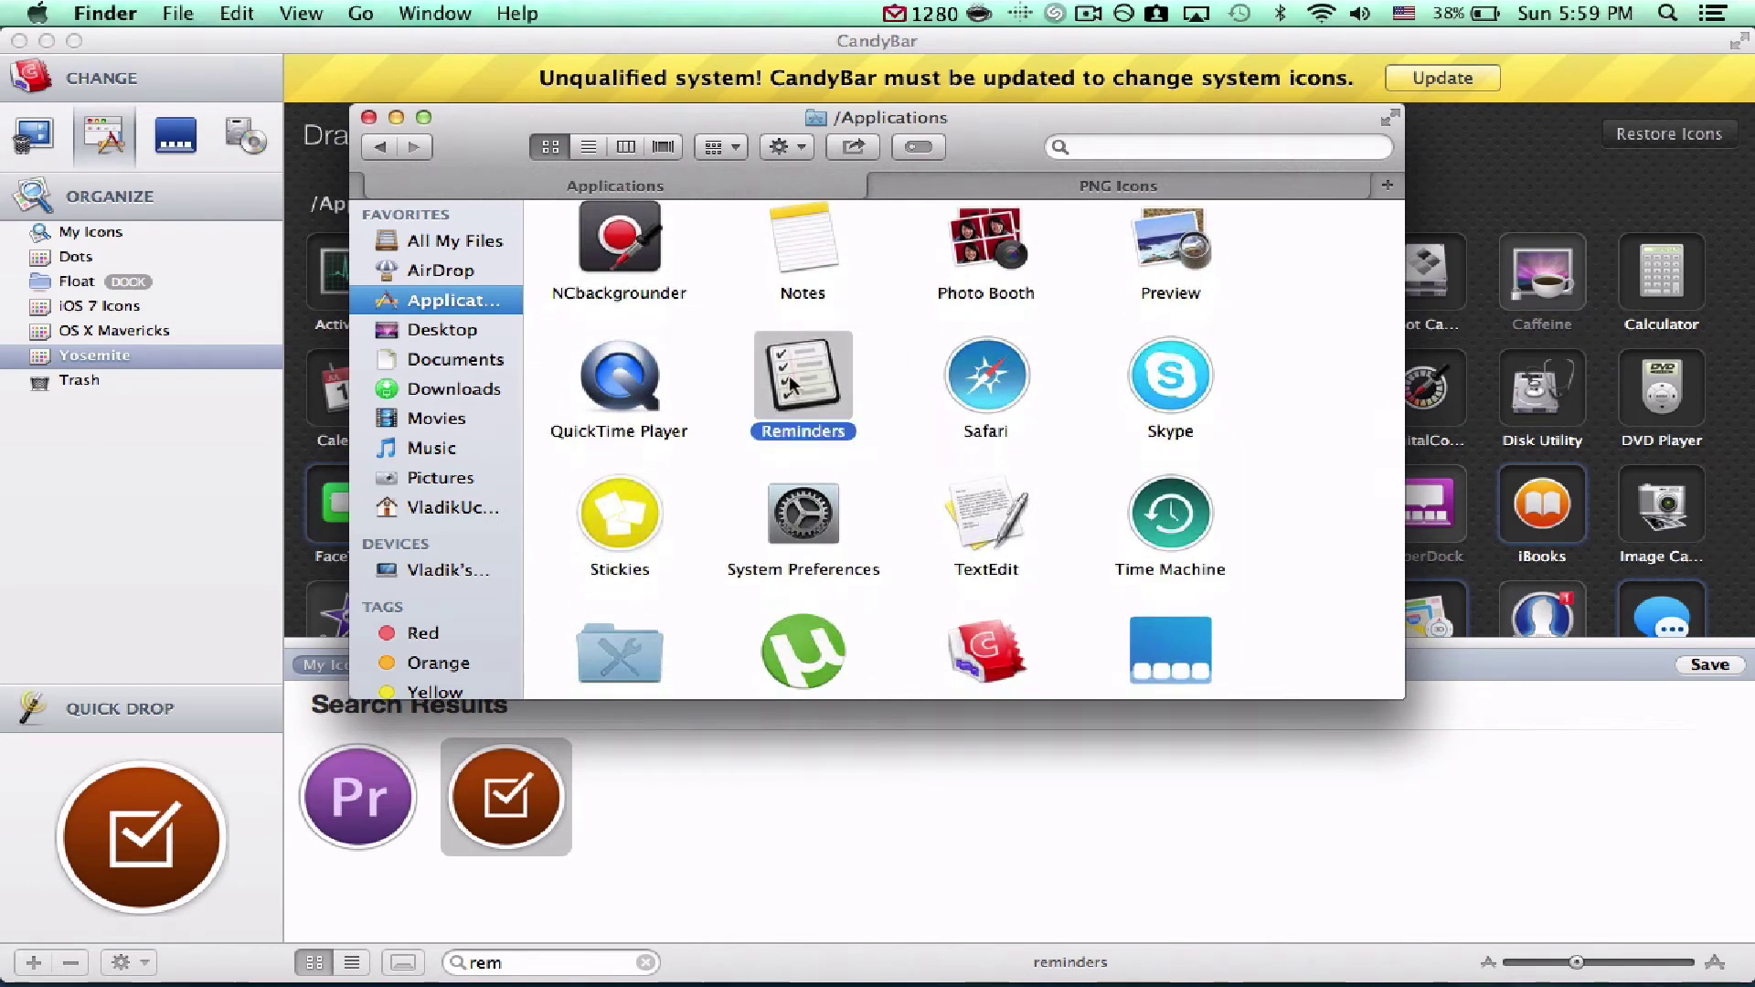
right_click(788, 376)
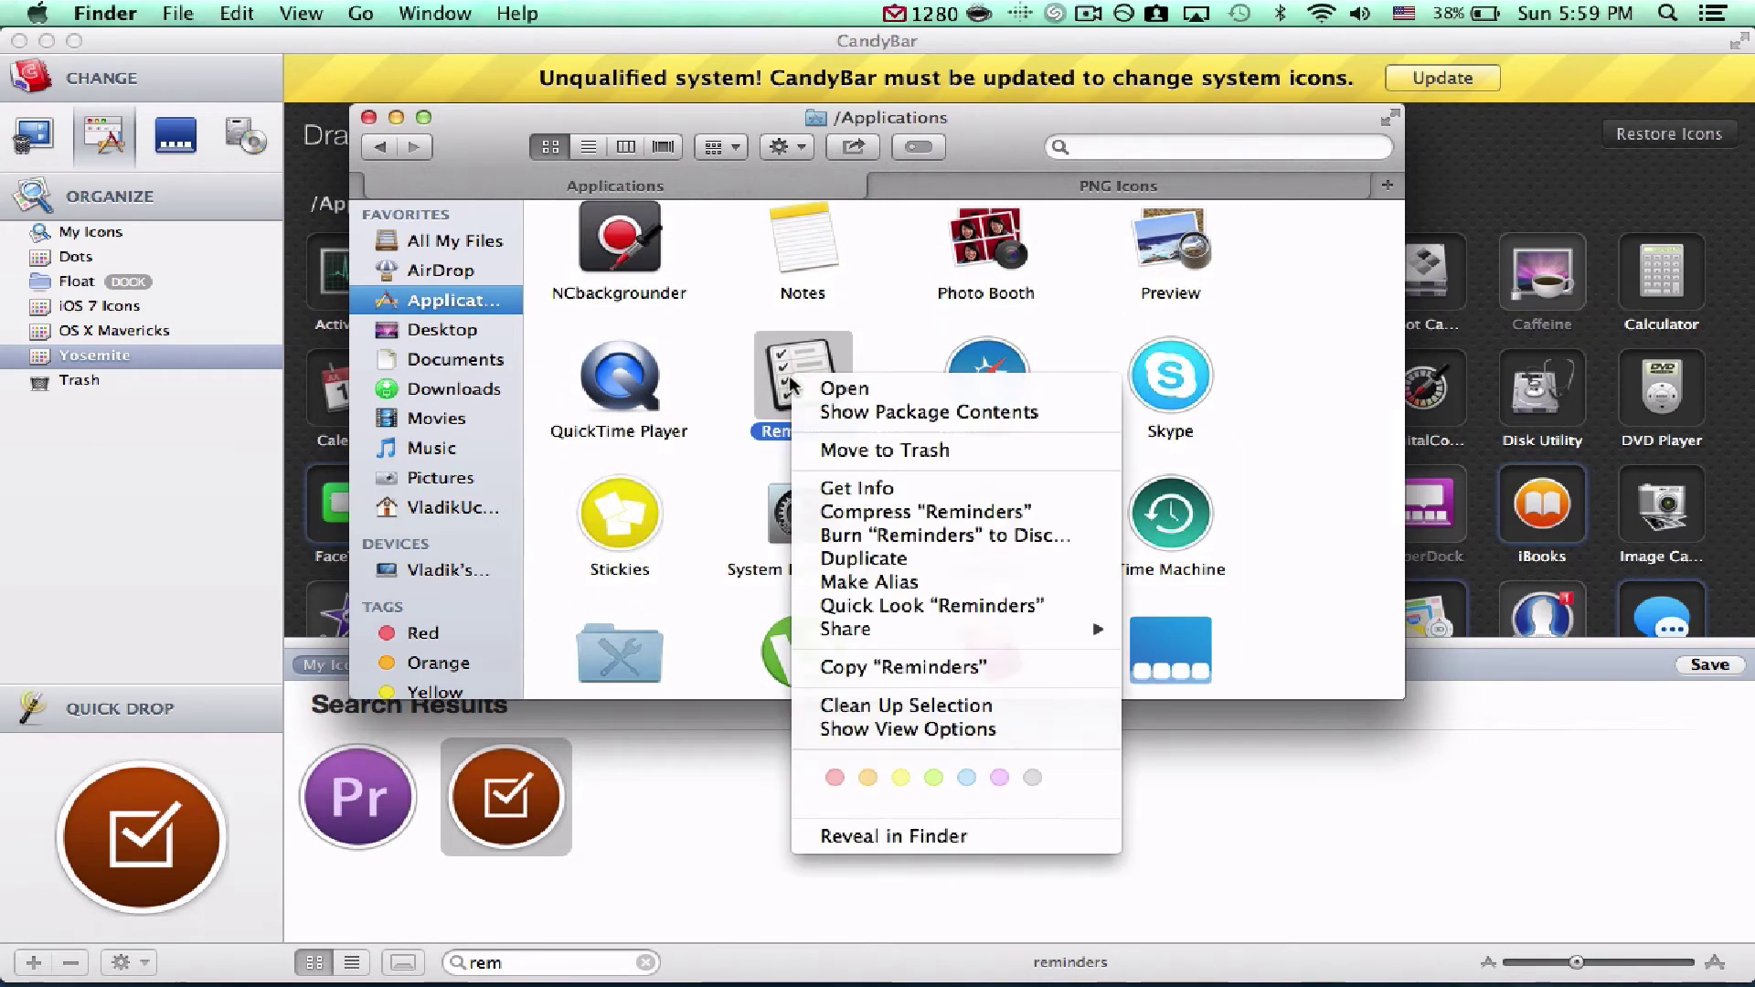
click(860, 489)
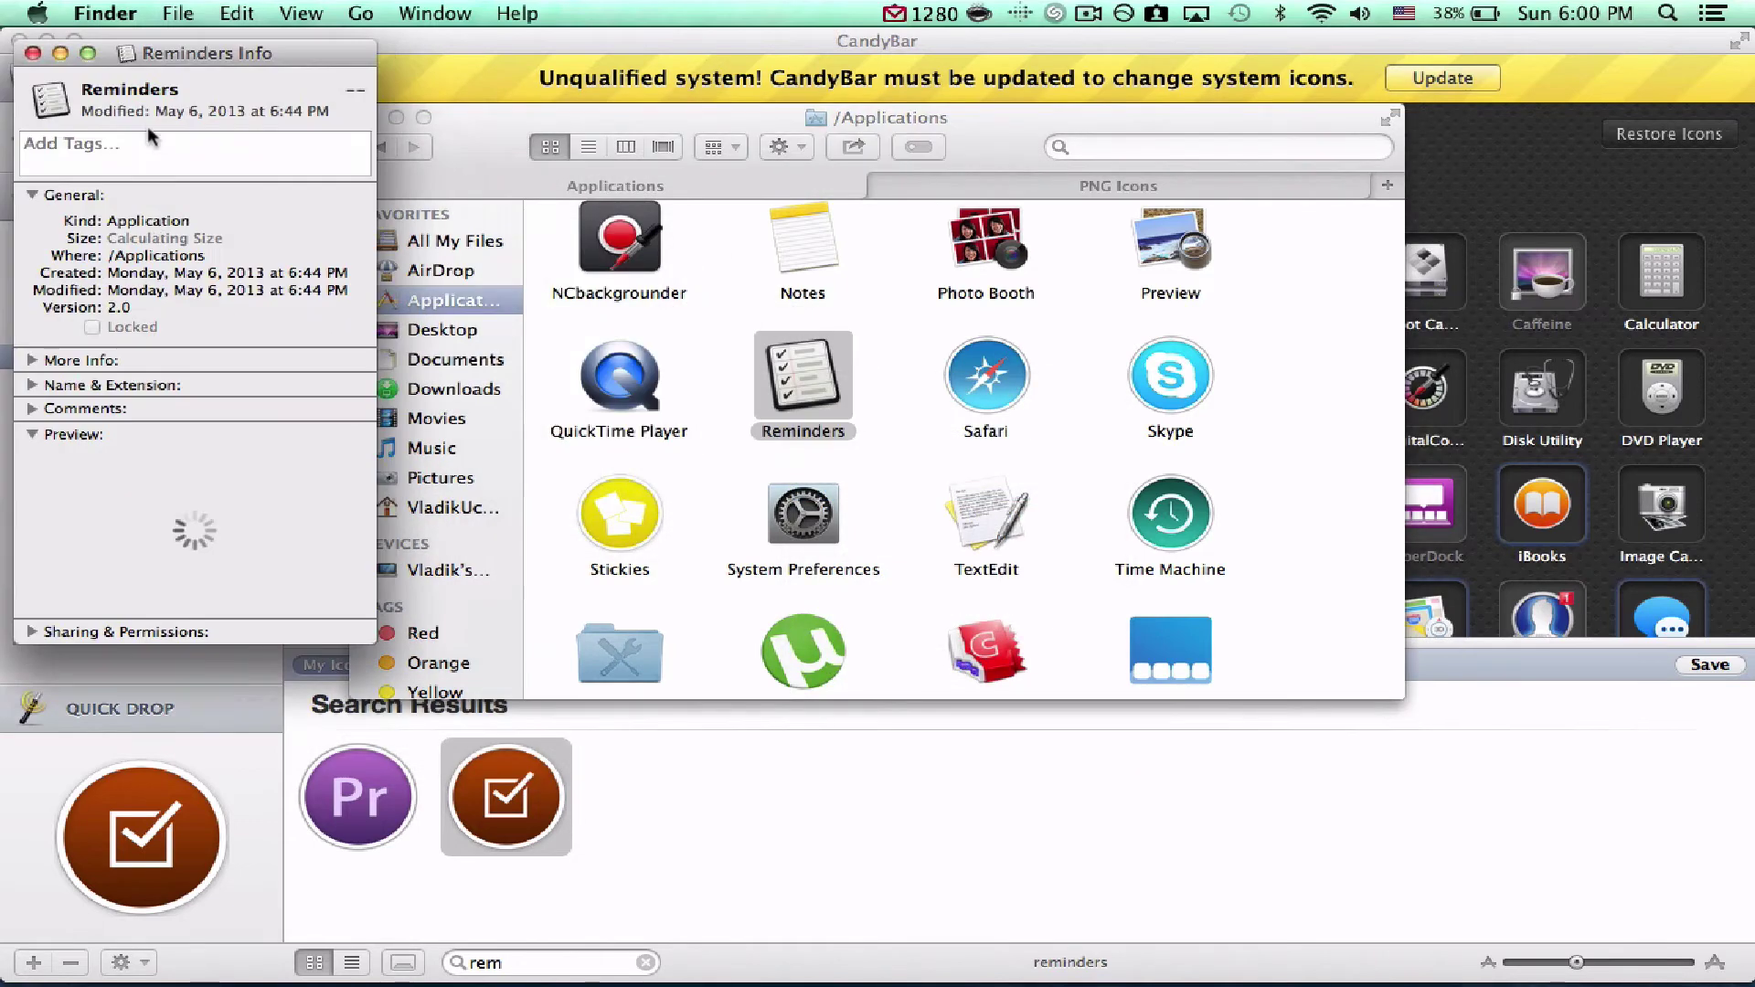
Paste the copied checkmark icon onto Reminders' icon, confirming with the admin password.
click(51, 101)
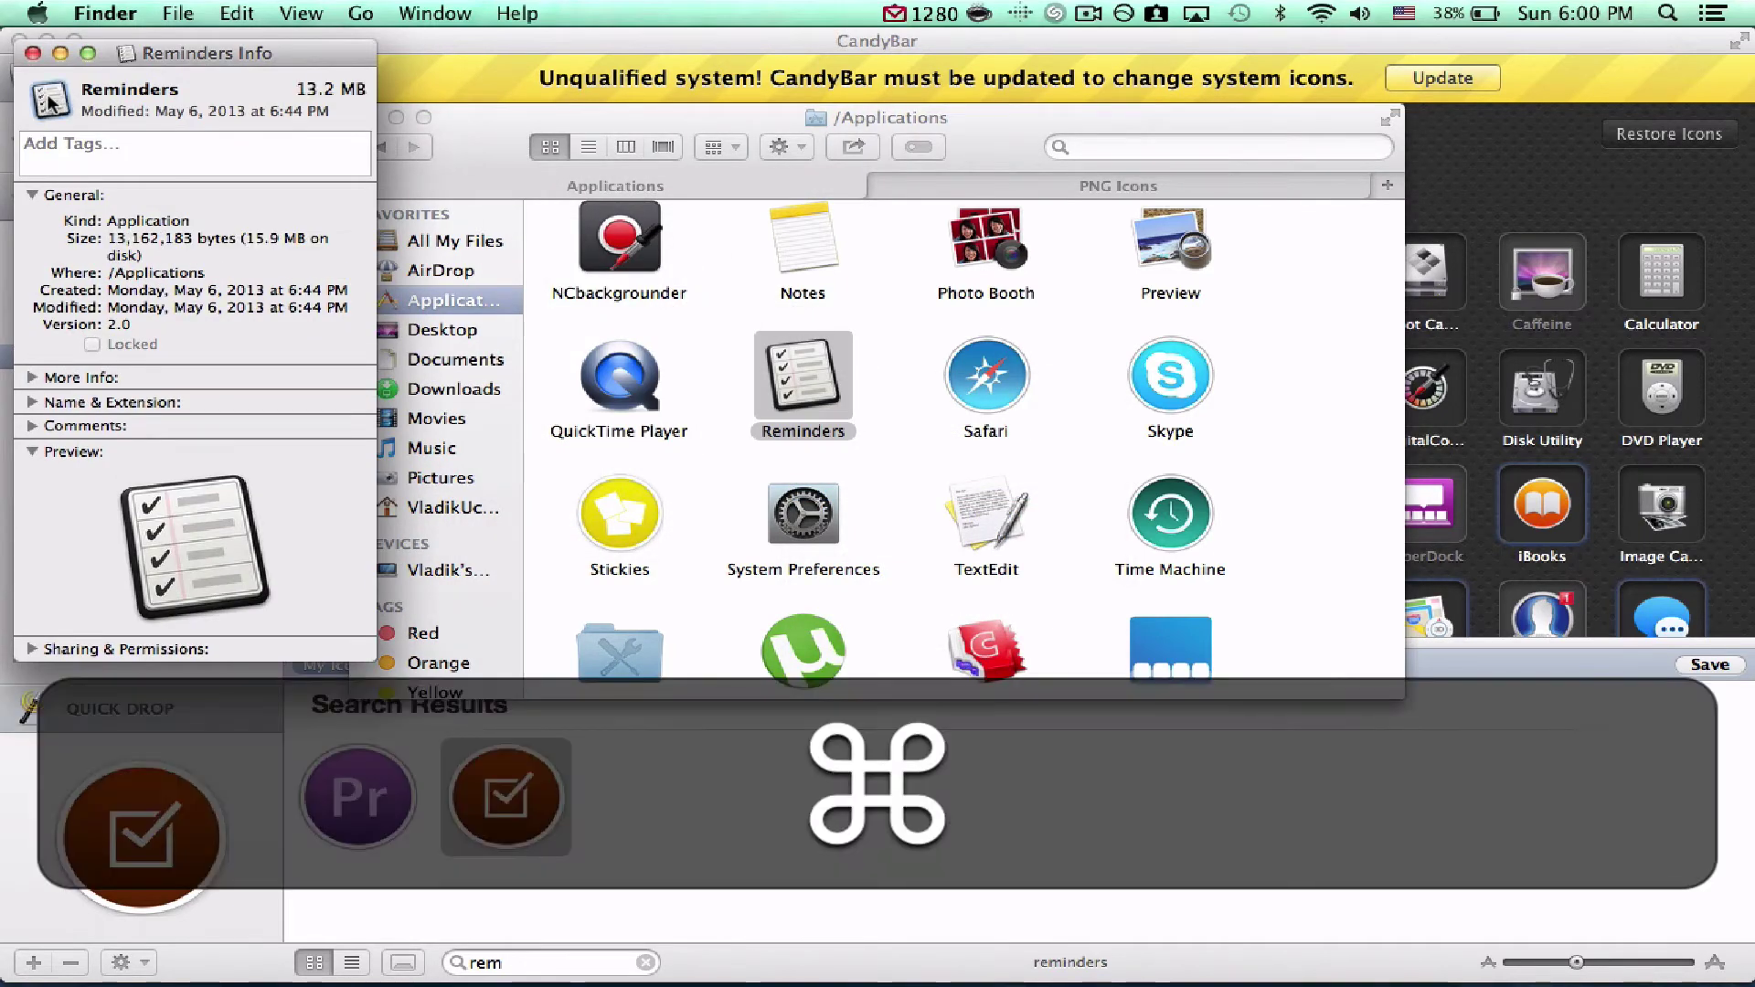
key(super+v)
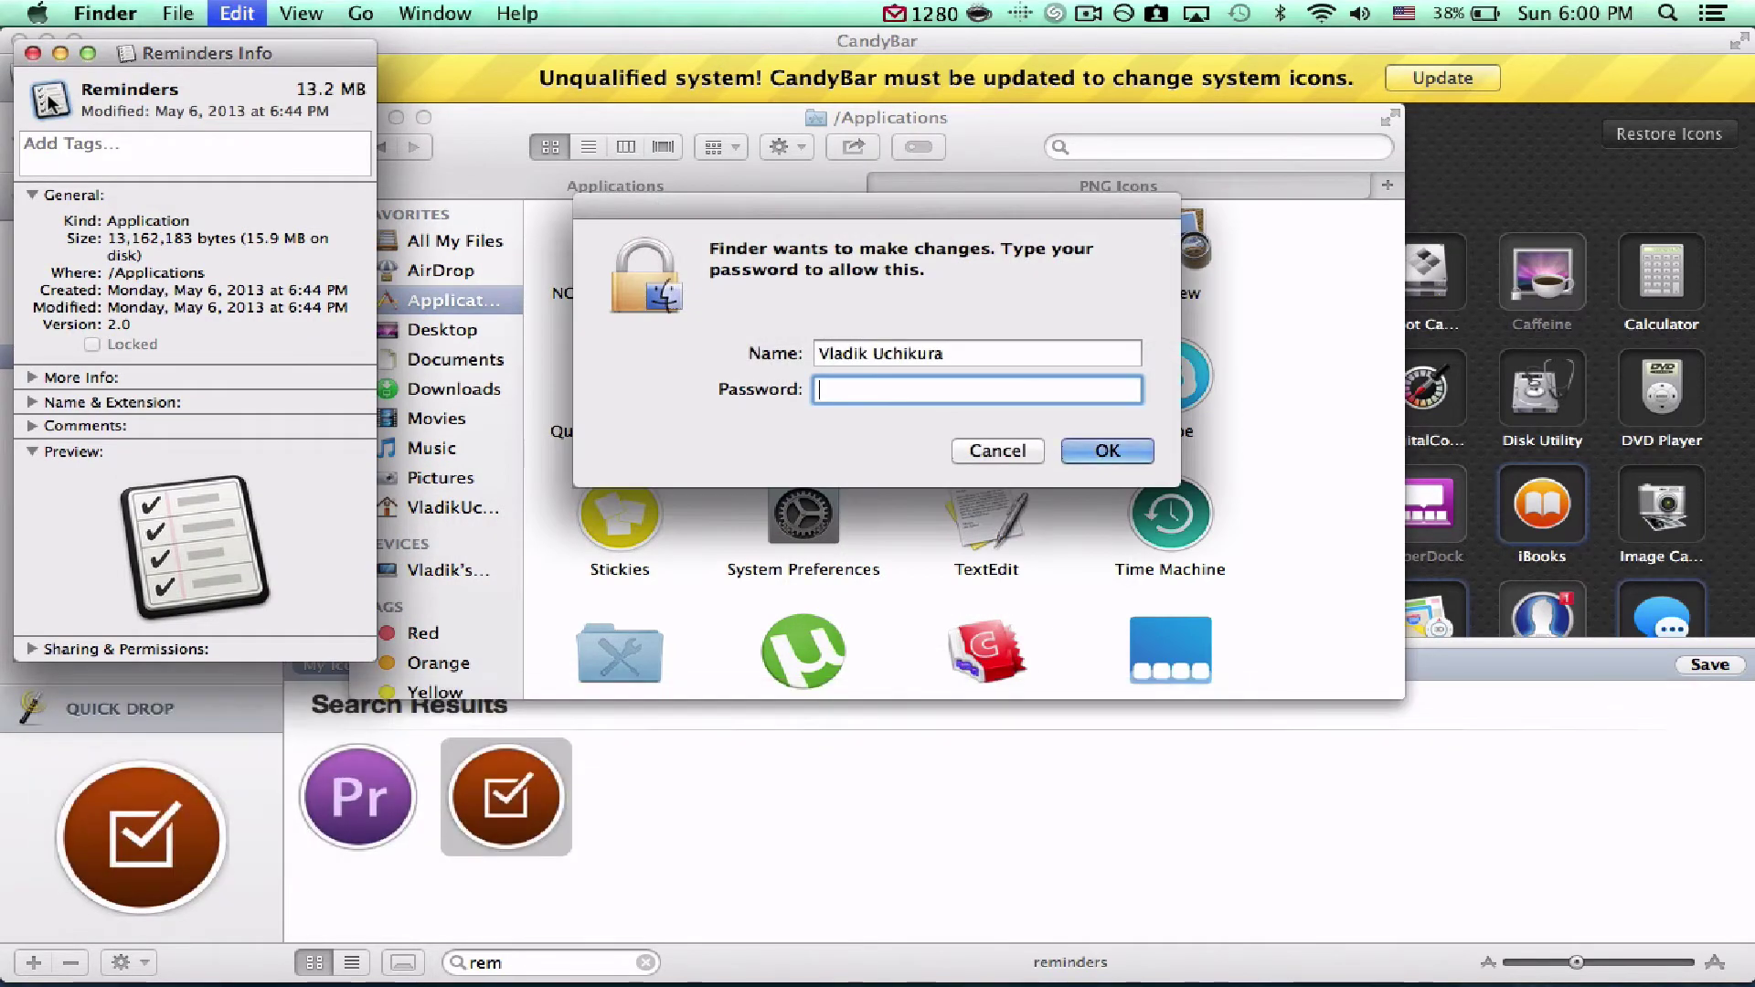
text(••••••••••)
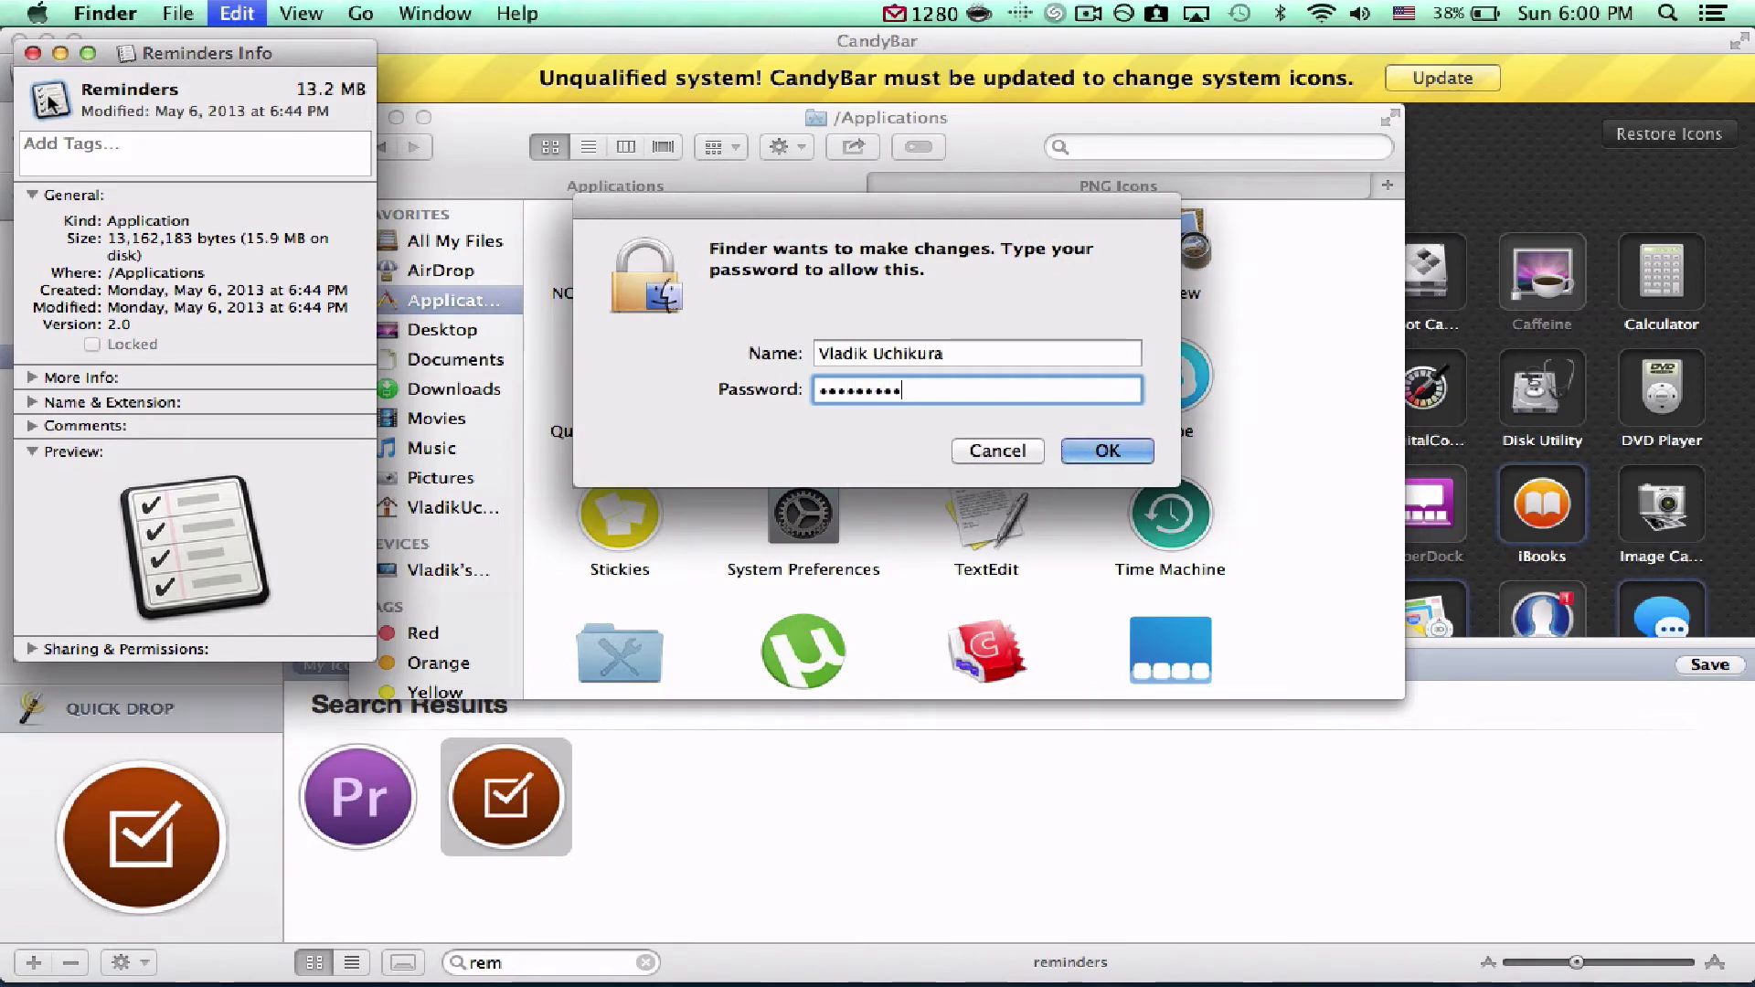
key(Return)
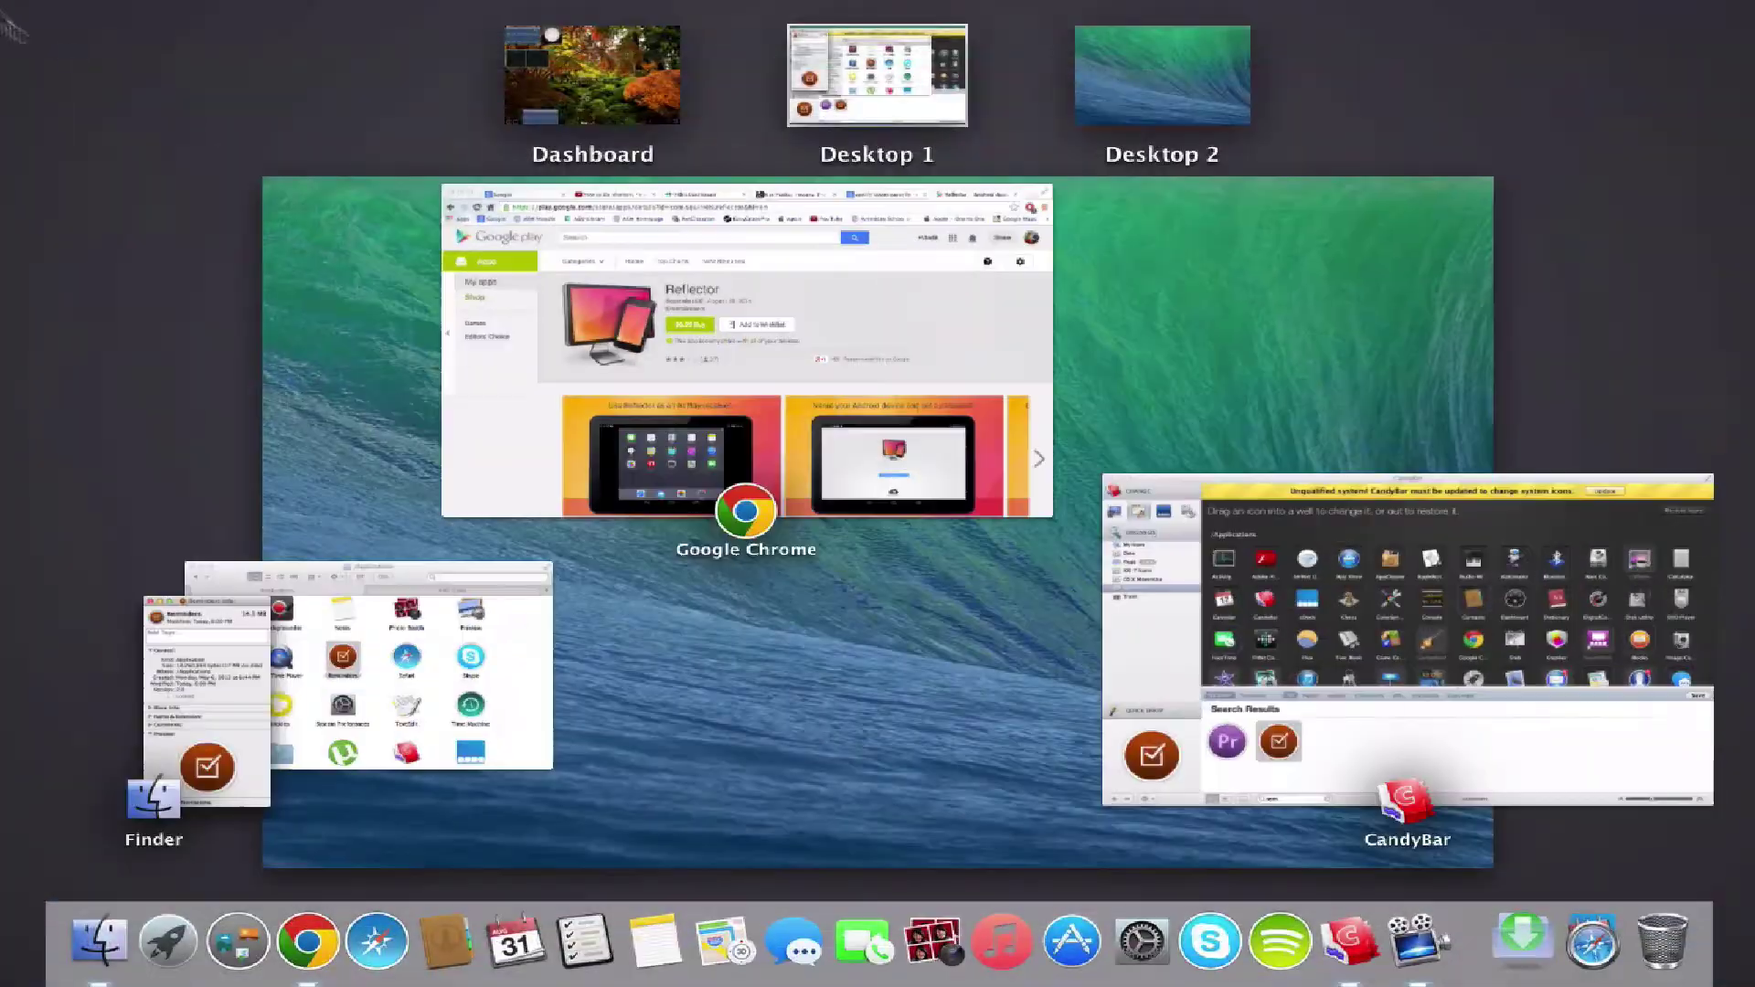
Leave the window overview and close the Reminders Info and Applications windows.
click(11, 28)
key(super+w)
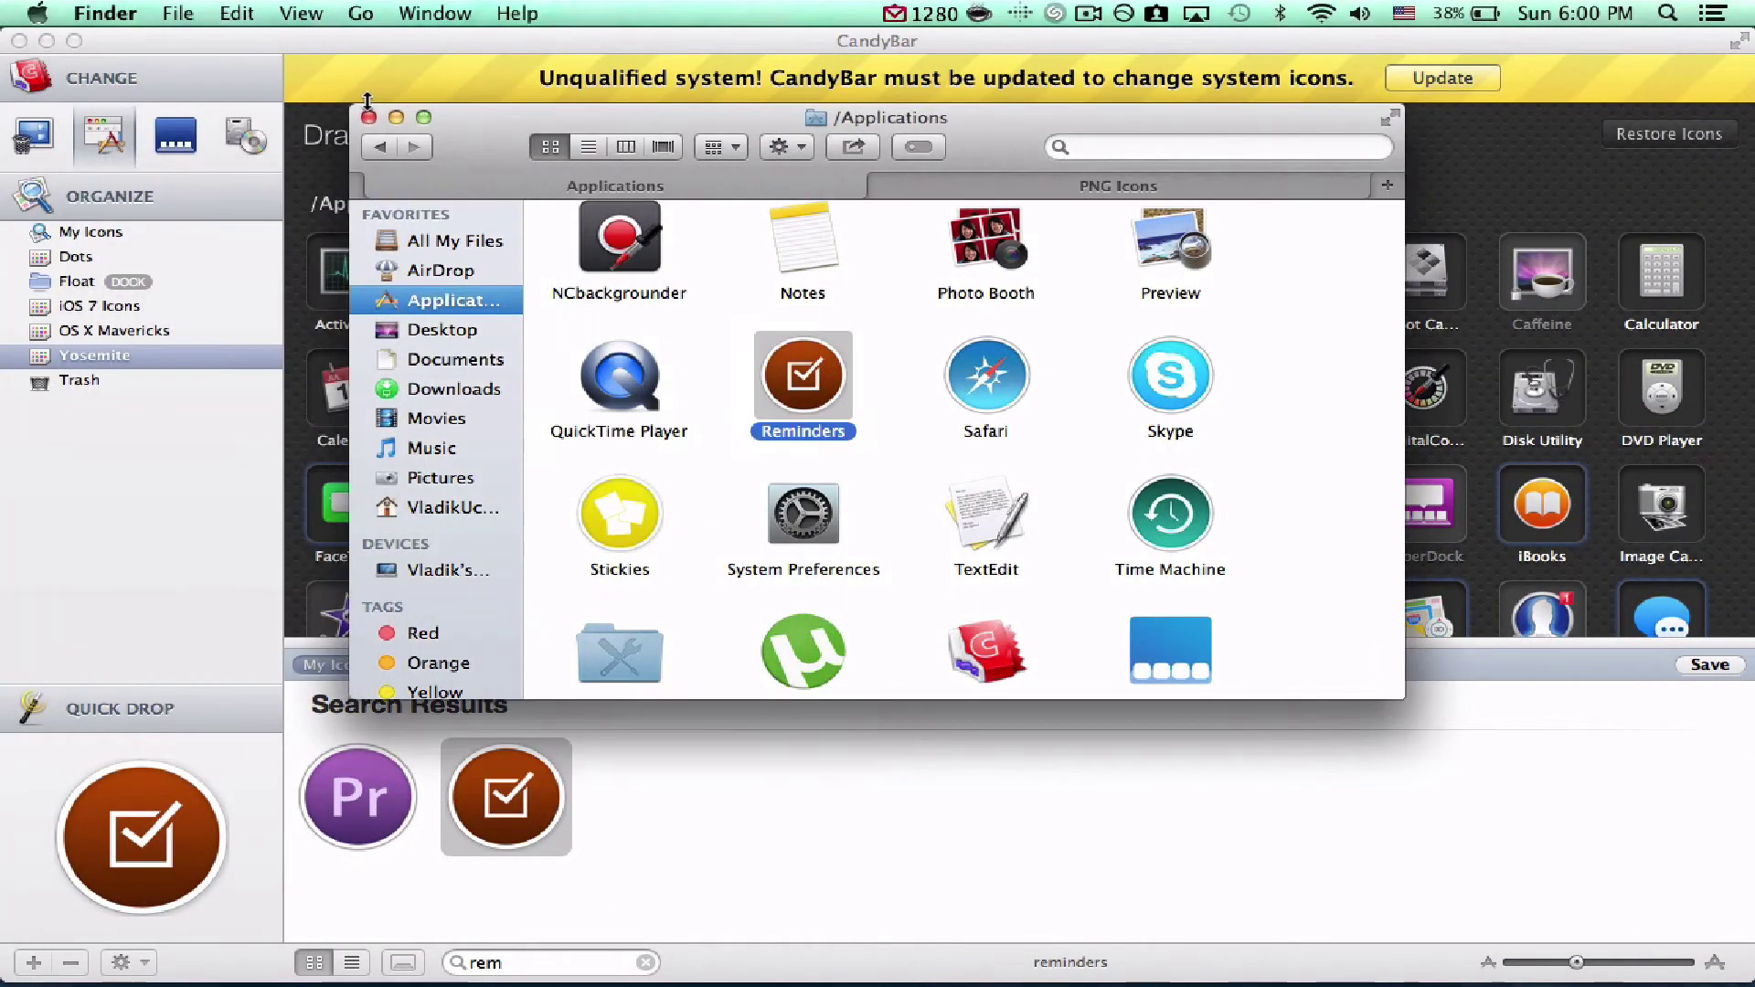
click(369, 118)
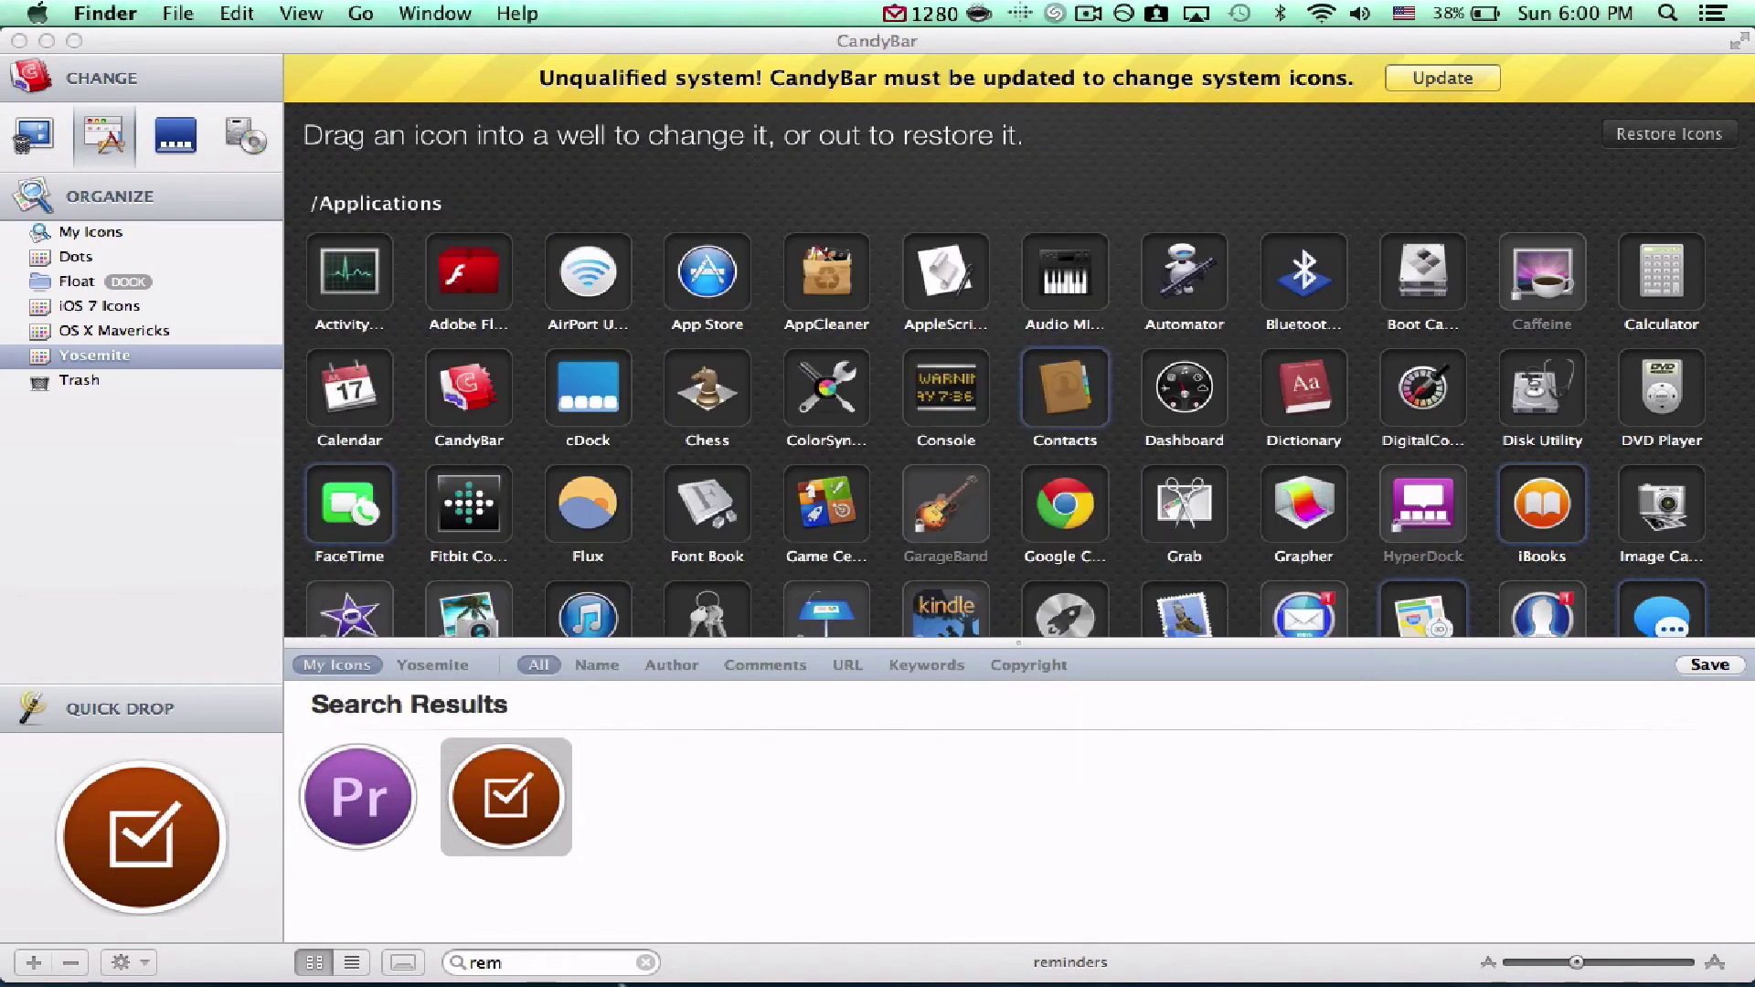
Launch Reminders from the Dock to check its new icon, then Force Quit it.
mouse_move(629, 985)
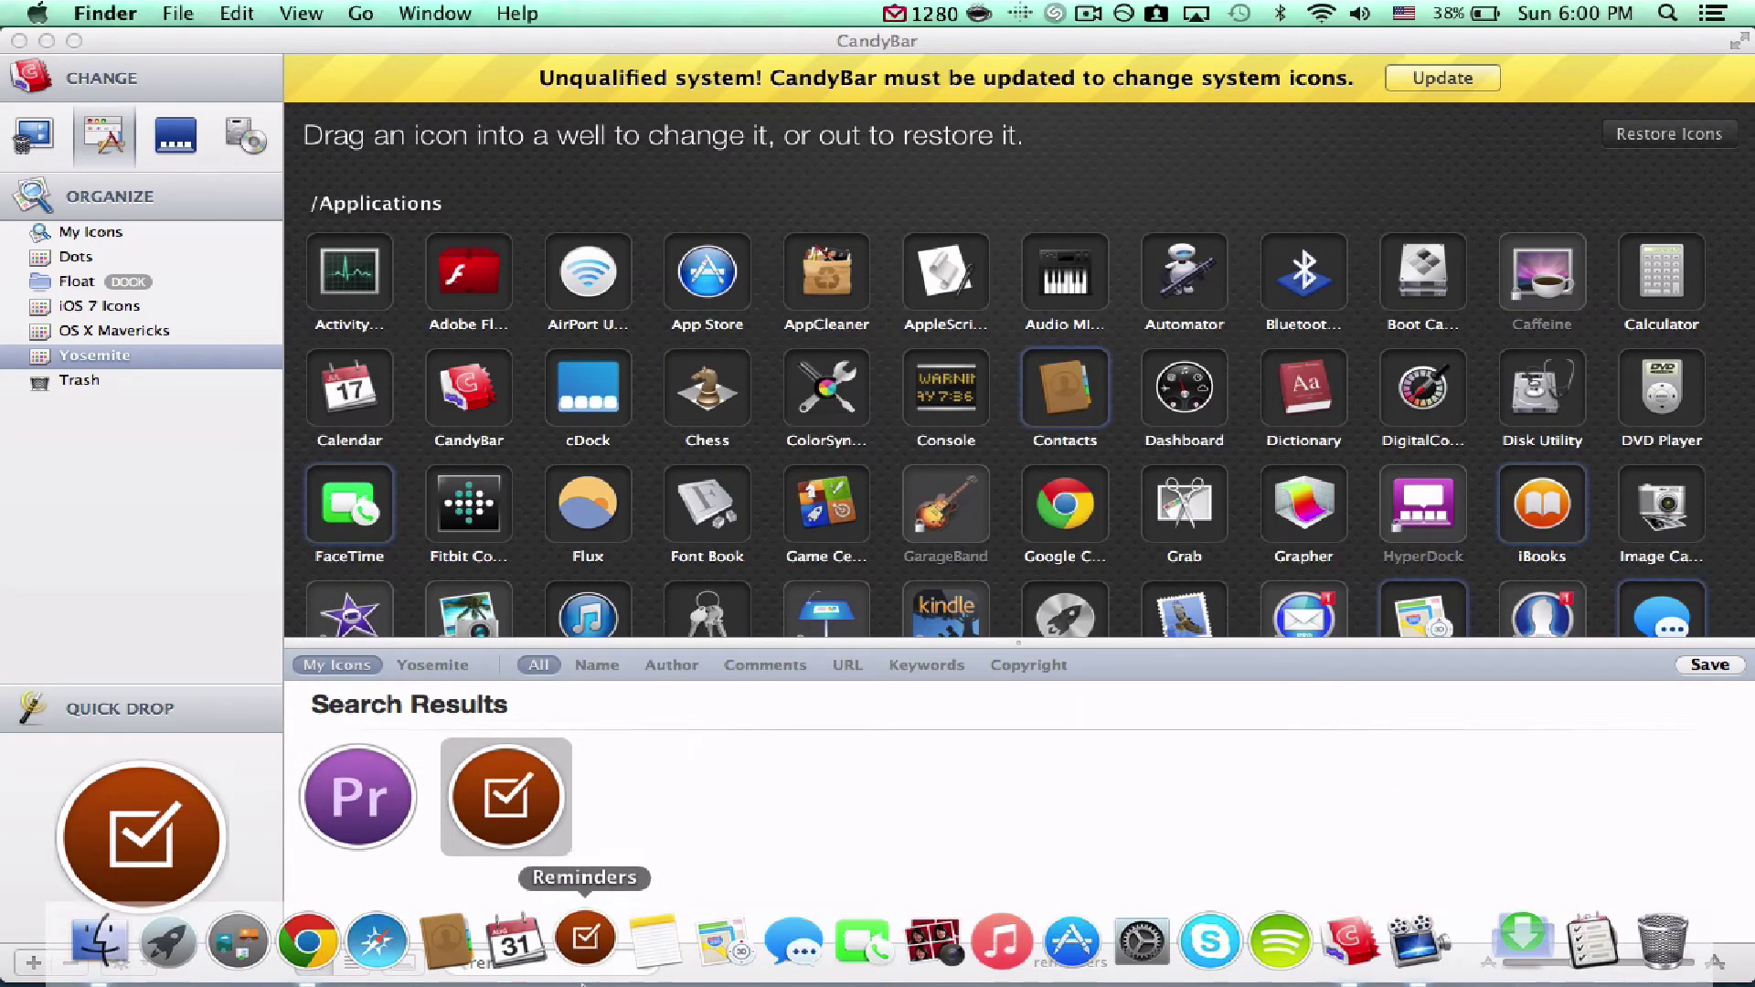
click(581, 984)
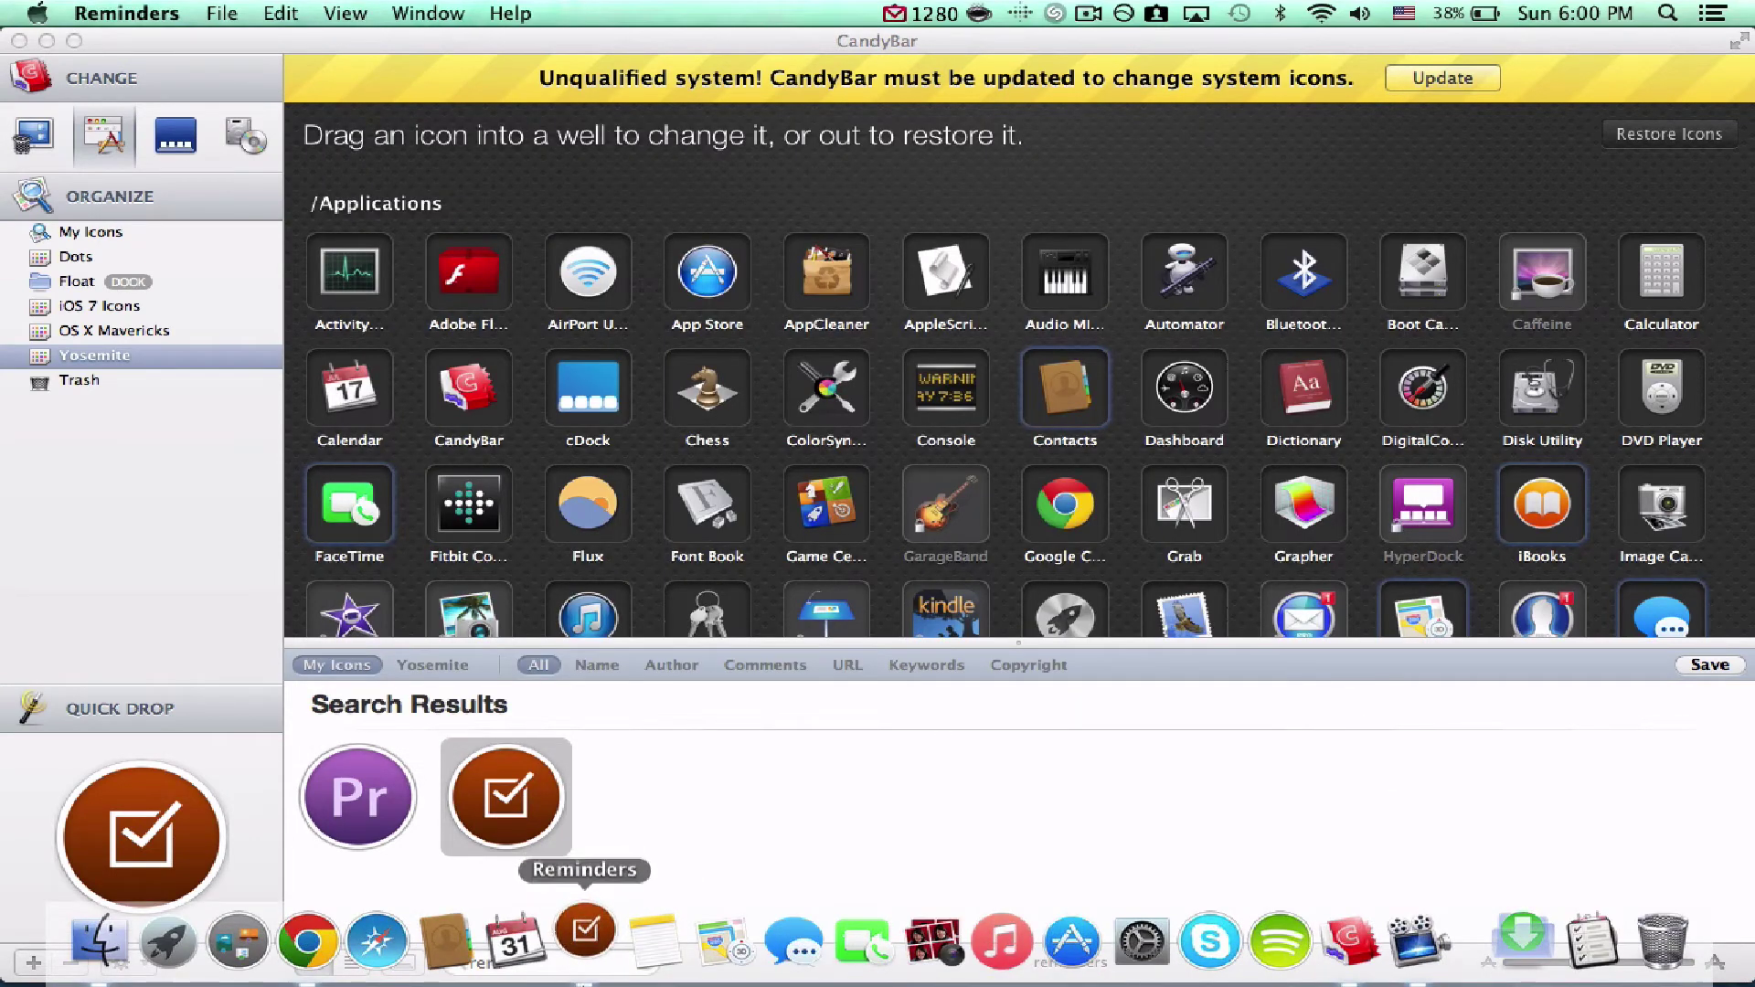
right_click(586, 943)
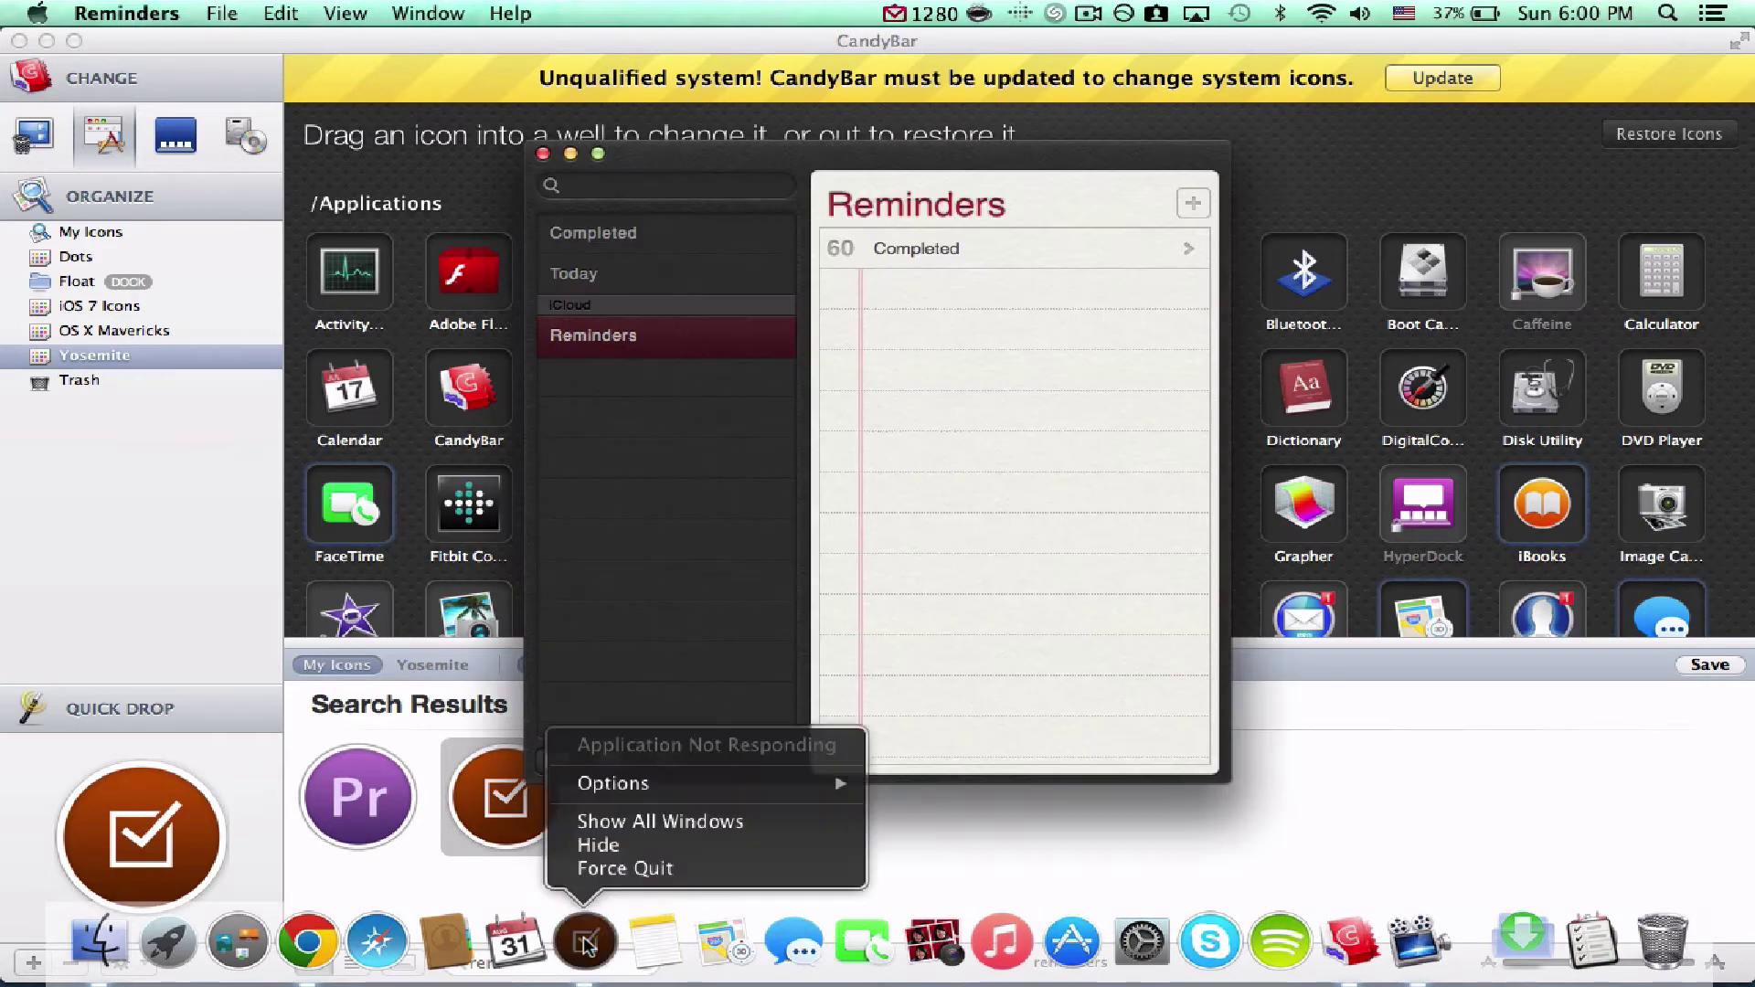
click(598, 868)
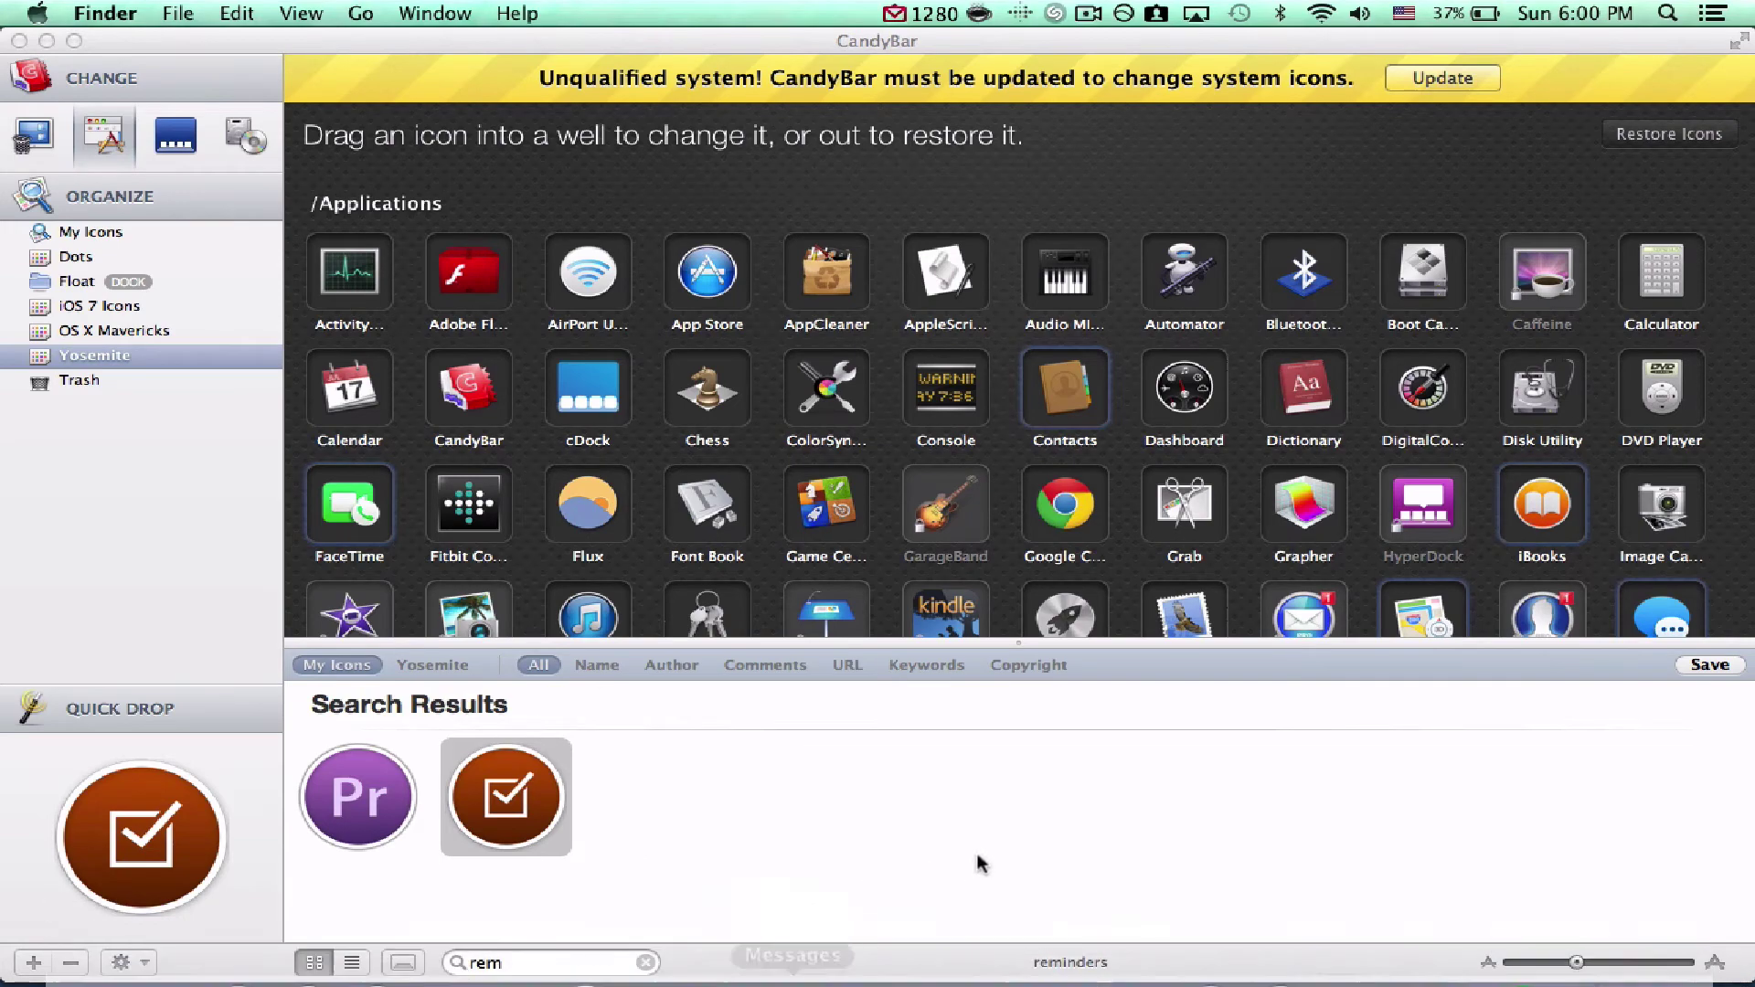
Bring CandyBar to the front and quit it from its application menu.
click(549, 39)
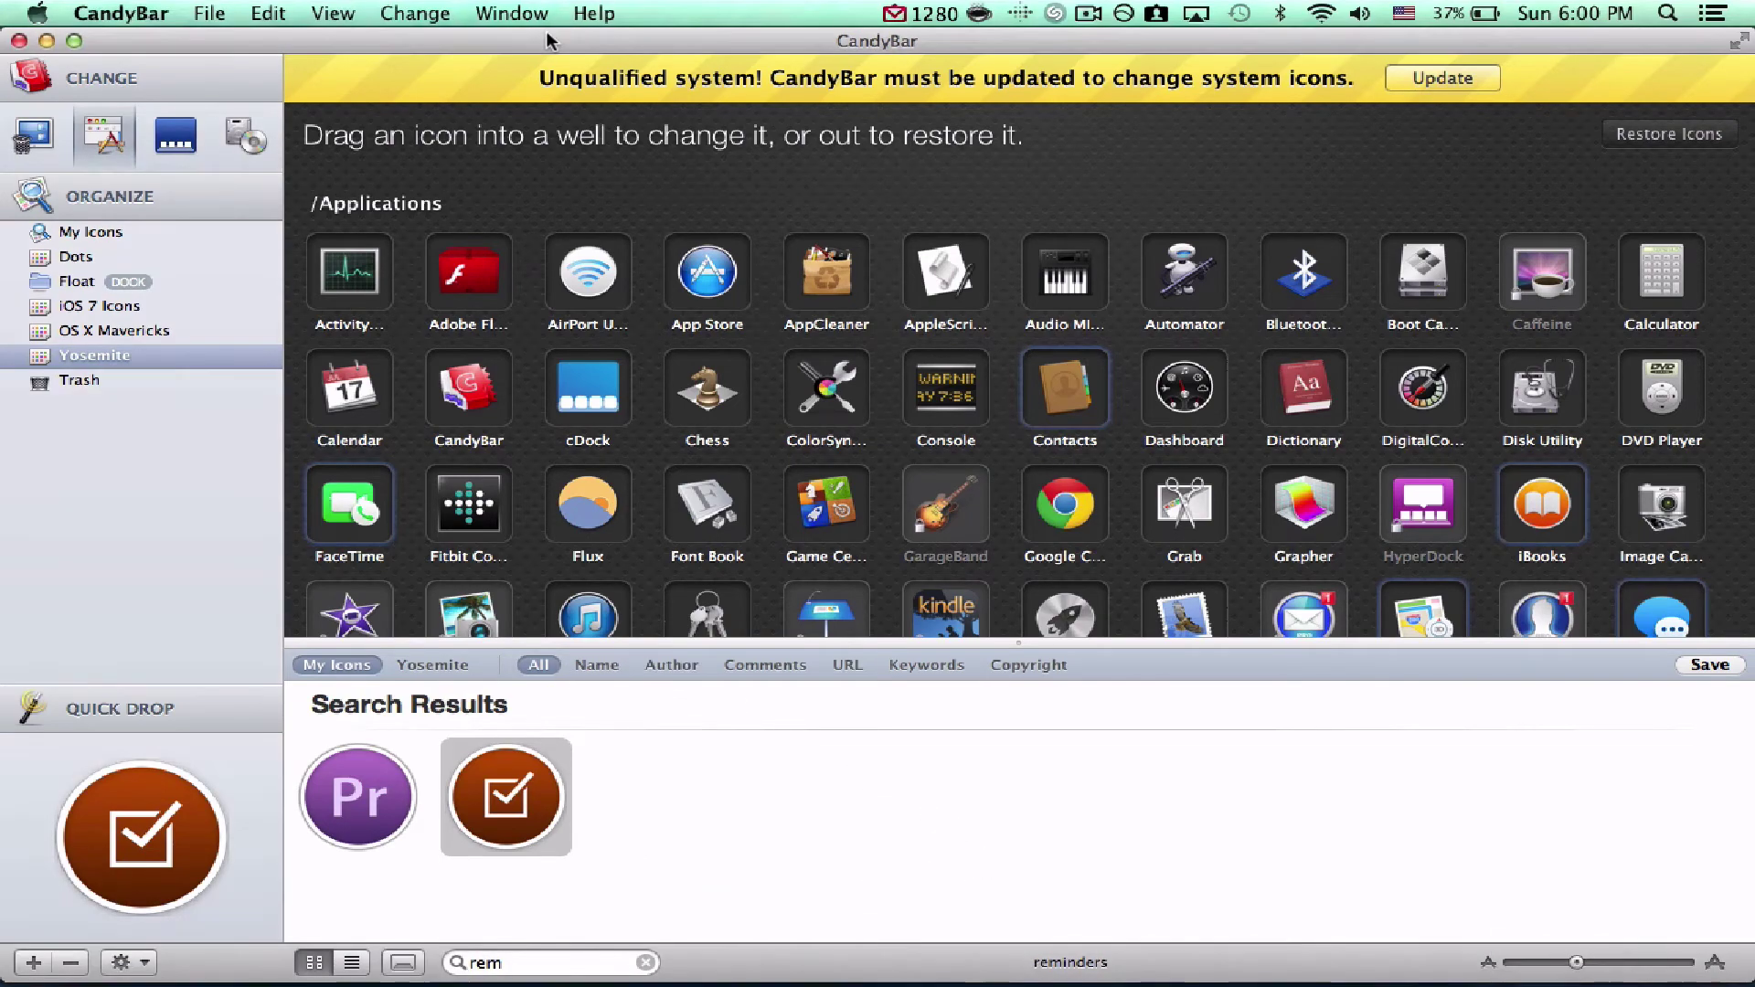
click(138, 11)
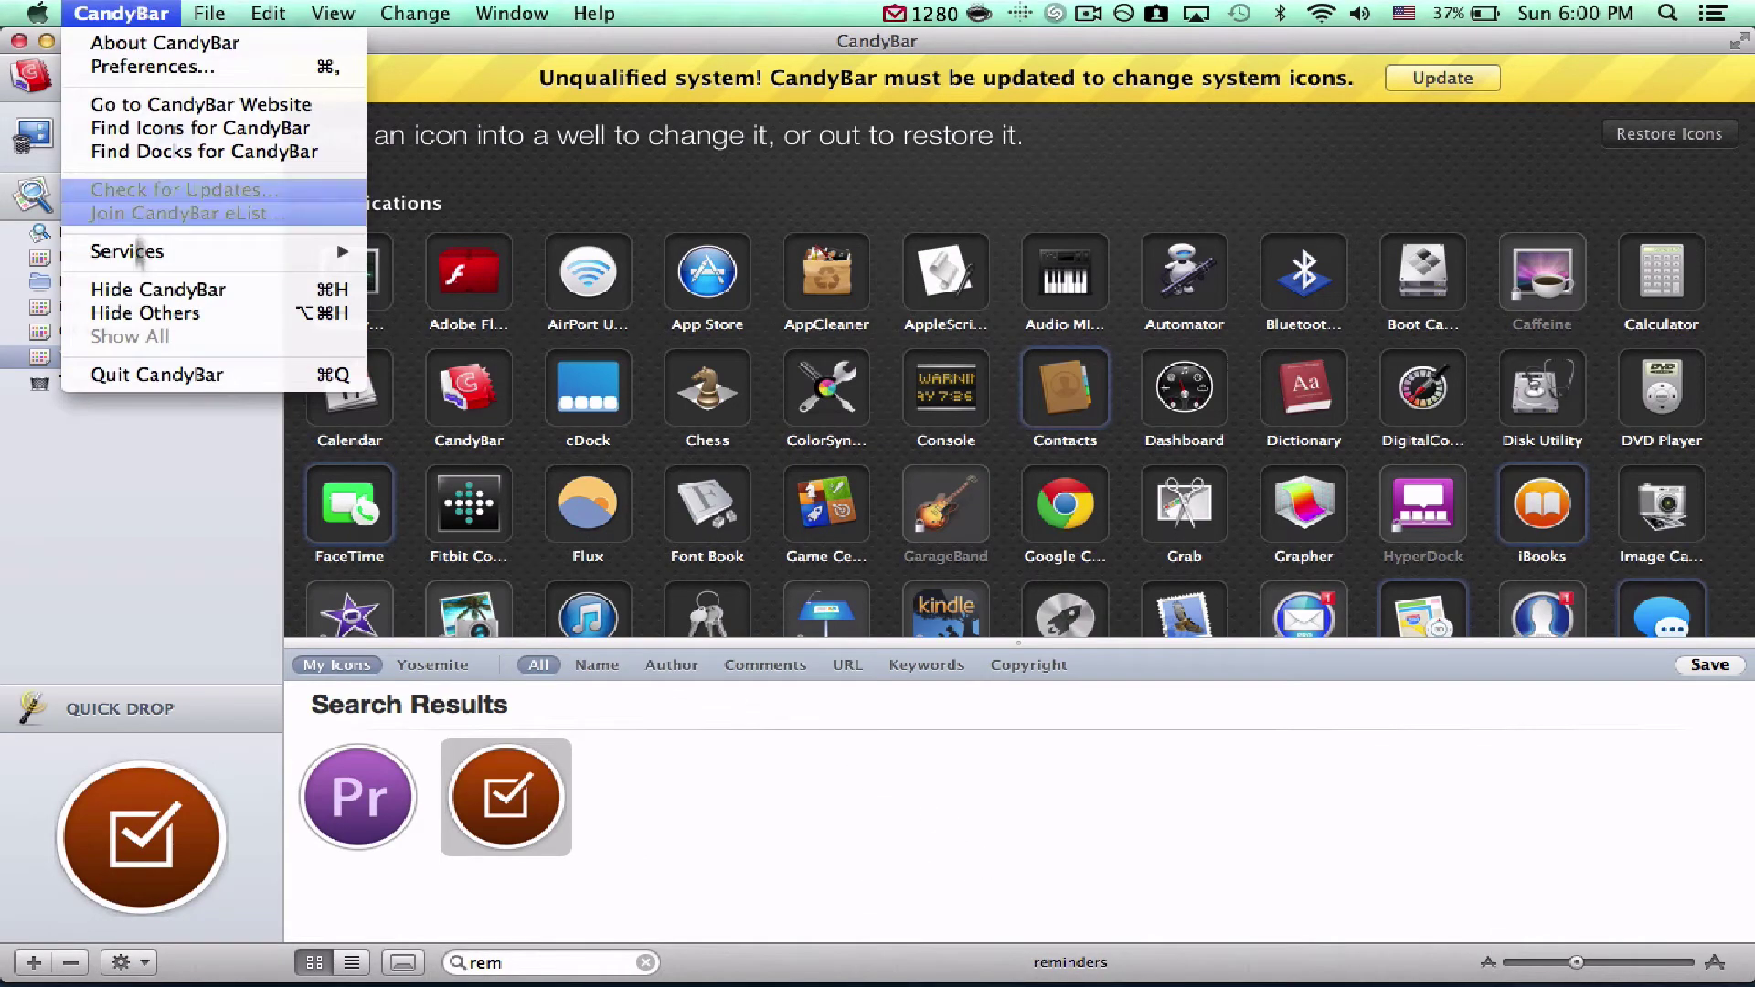
click(173, 373)
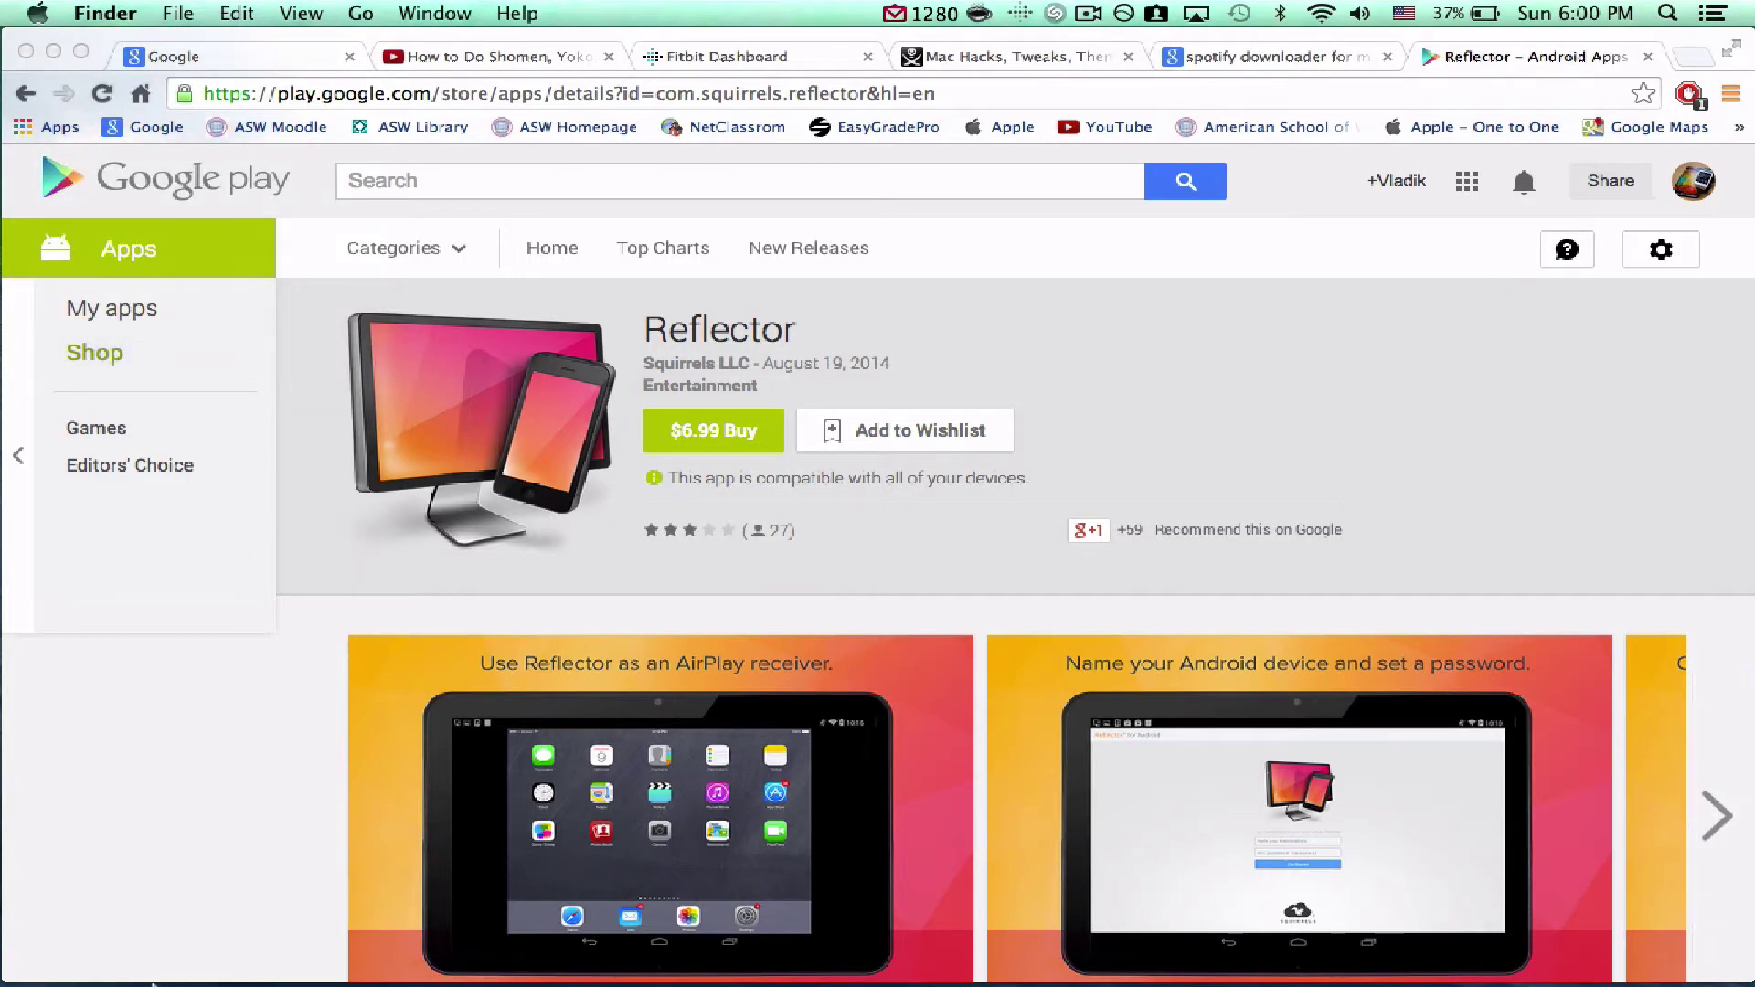
Open a new Finder window and go via Desktop to the Downloads folder.
click(112, 966)
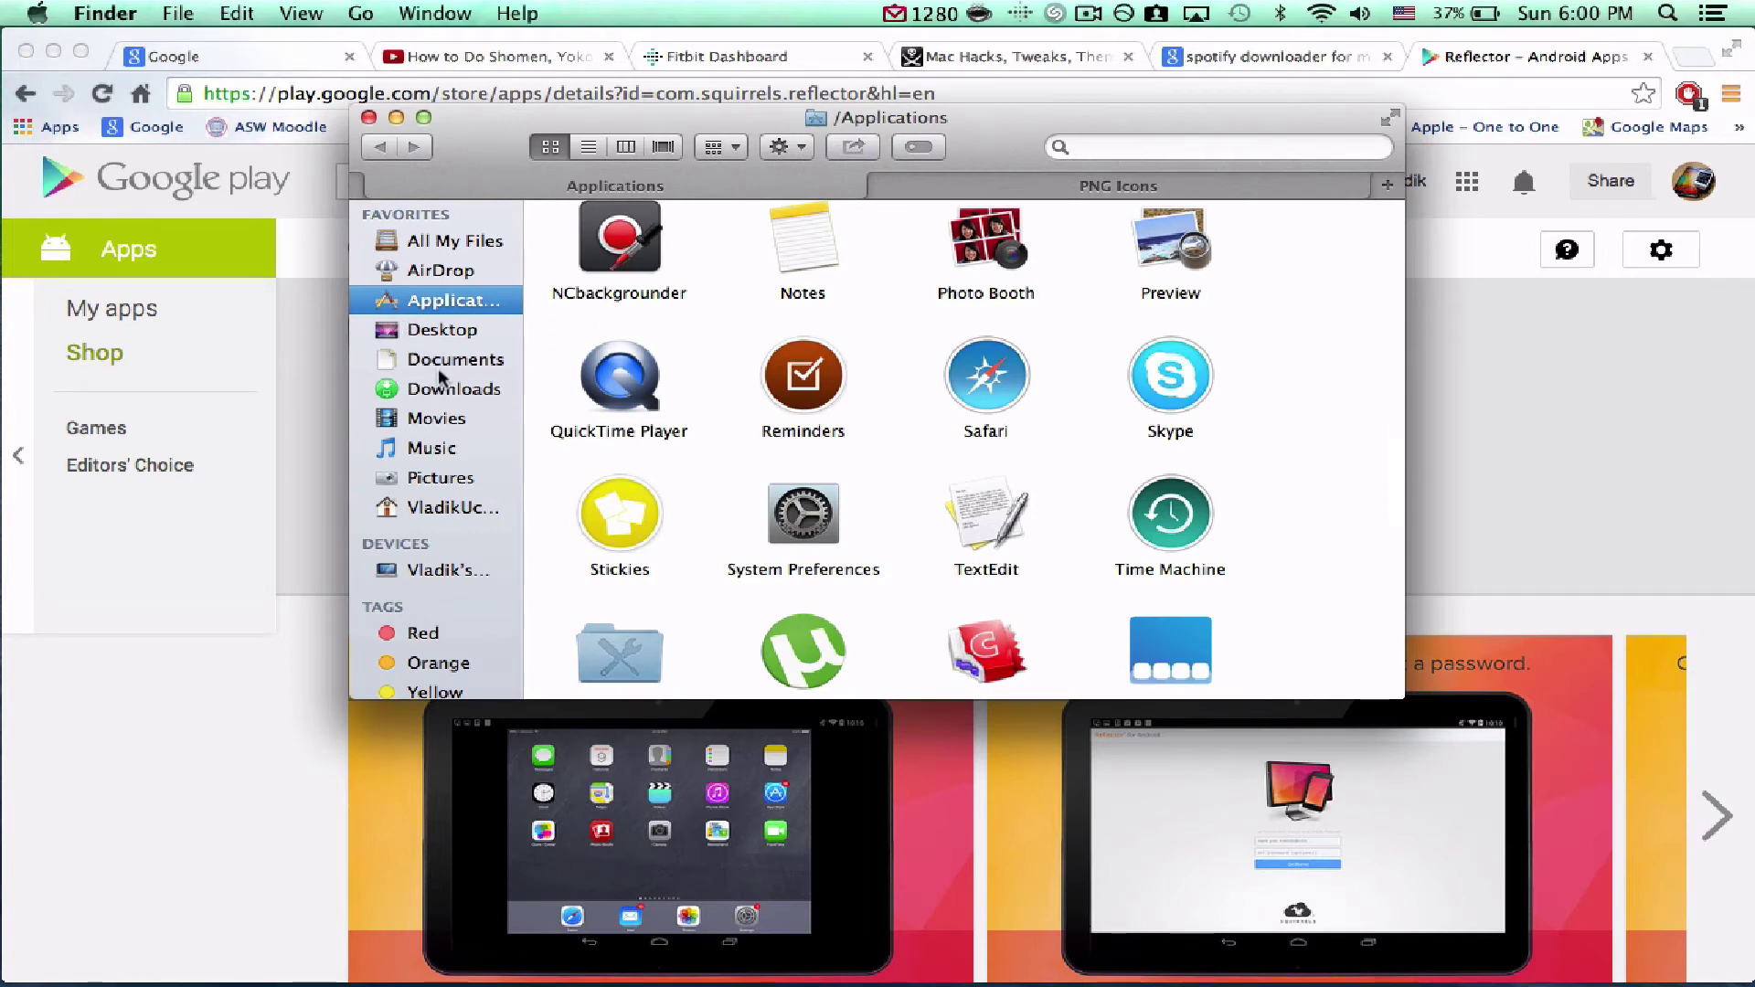
click(441, 337)
click(466, 391)
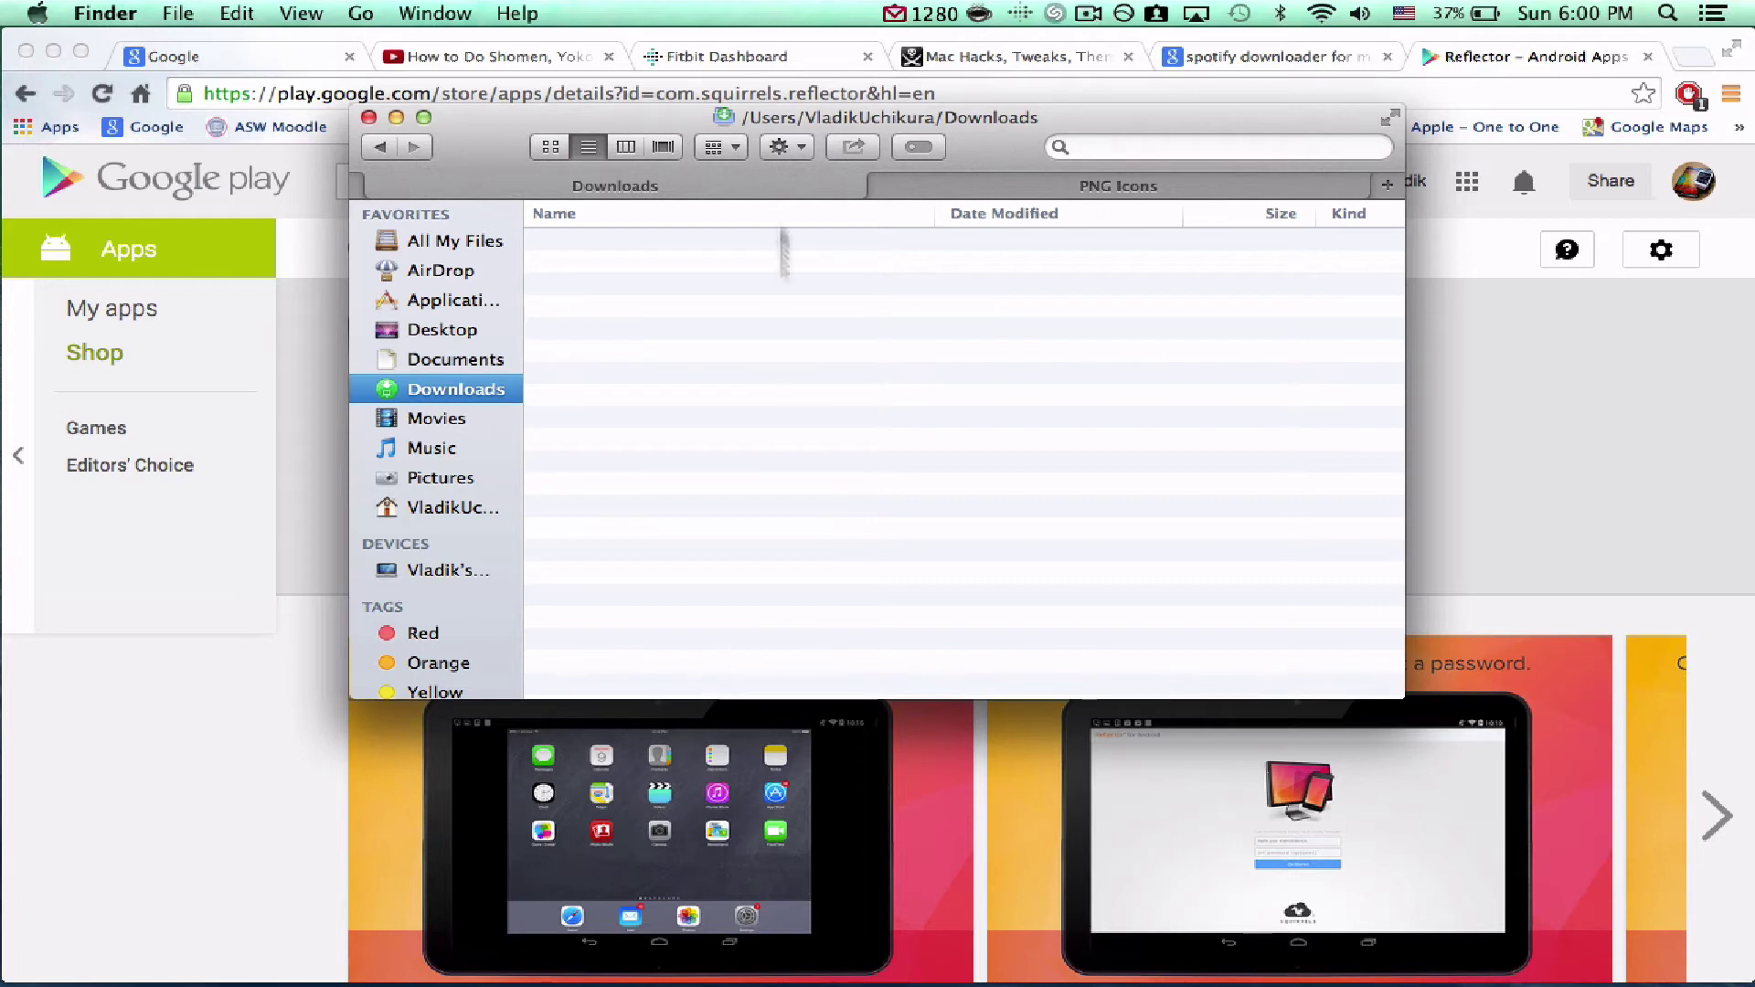
Maximize the Downloads window, try the zoom shortcuts, then restore its normal size.
double_click(736, 131)
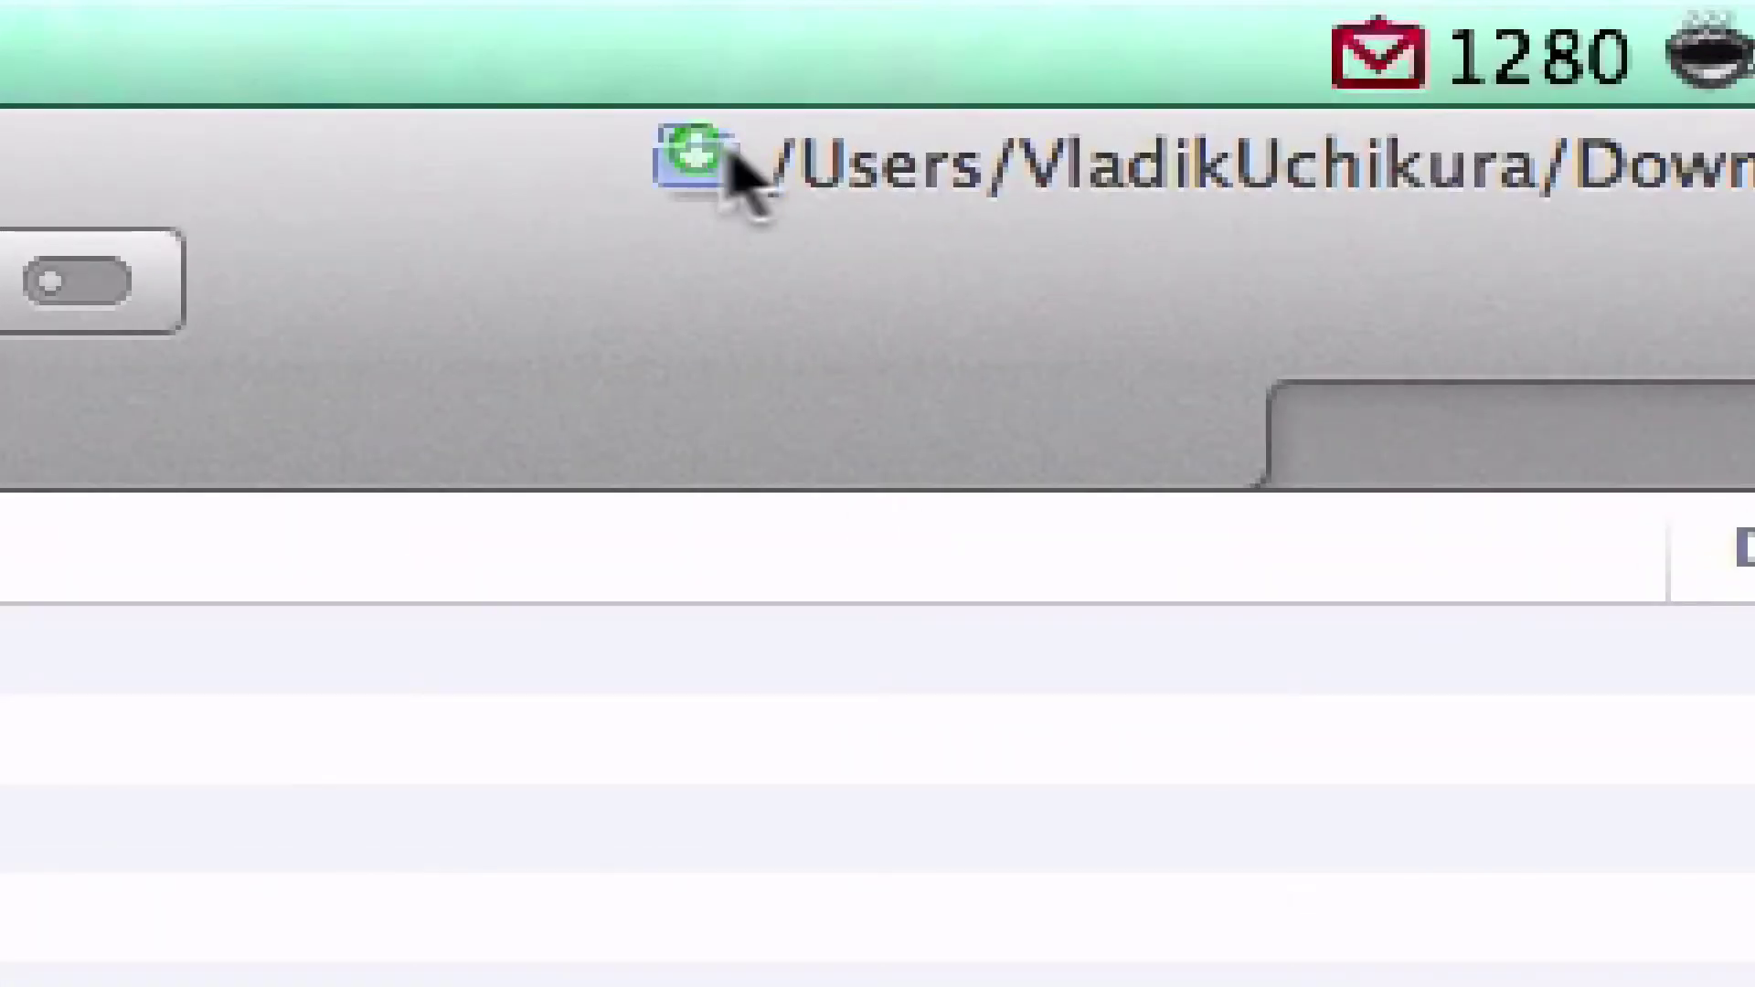
click(729, 46)
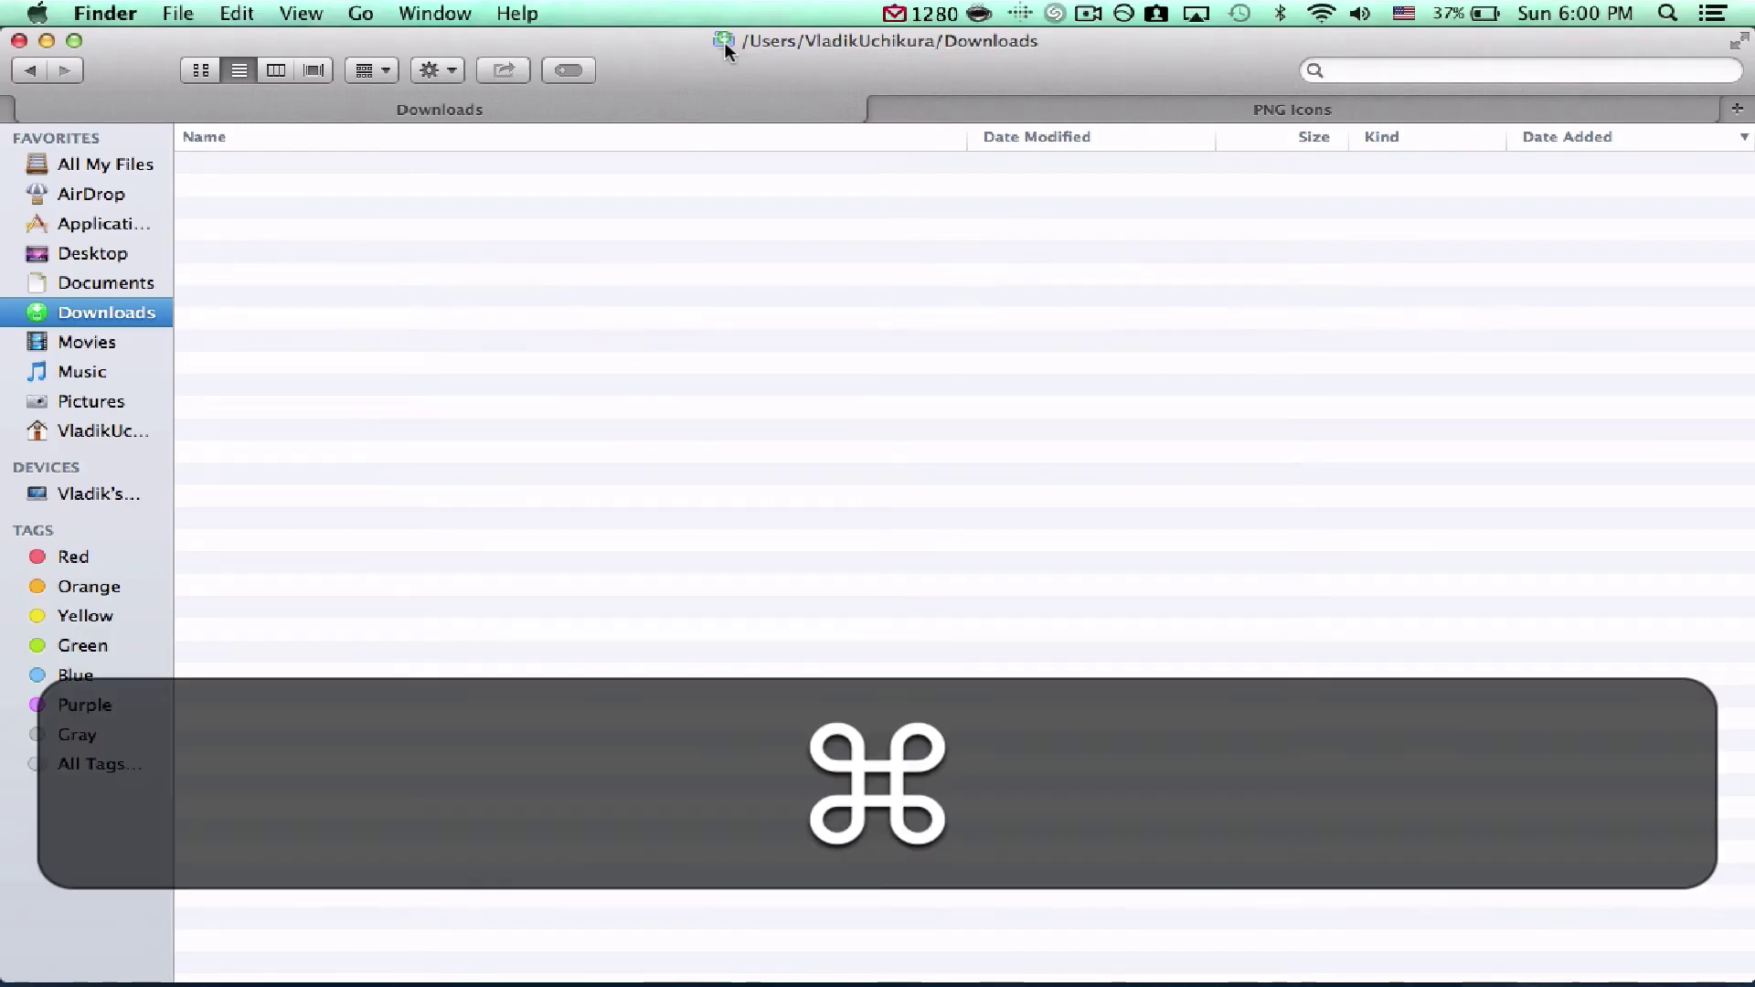
key(super+equal)
key(super+equal)
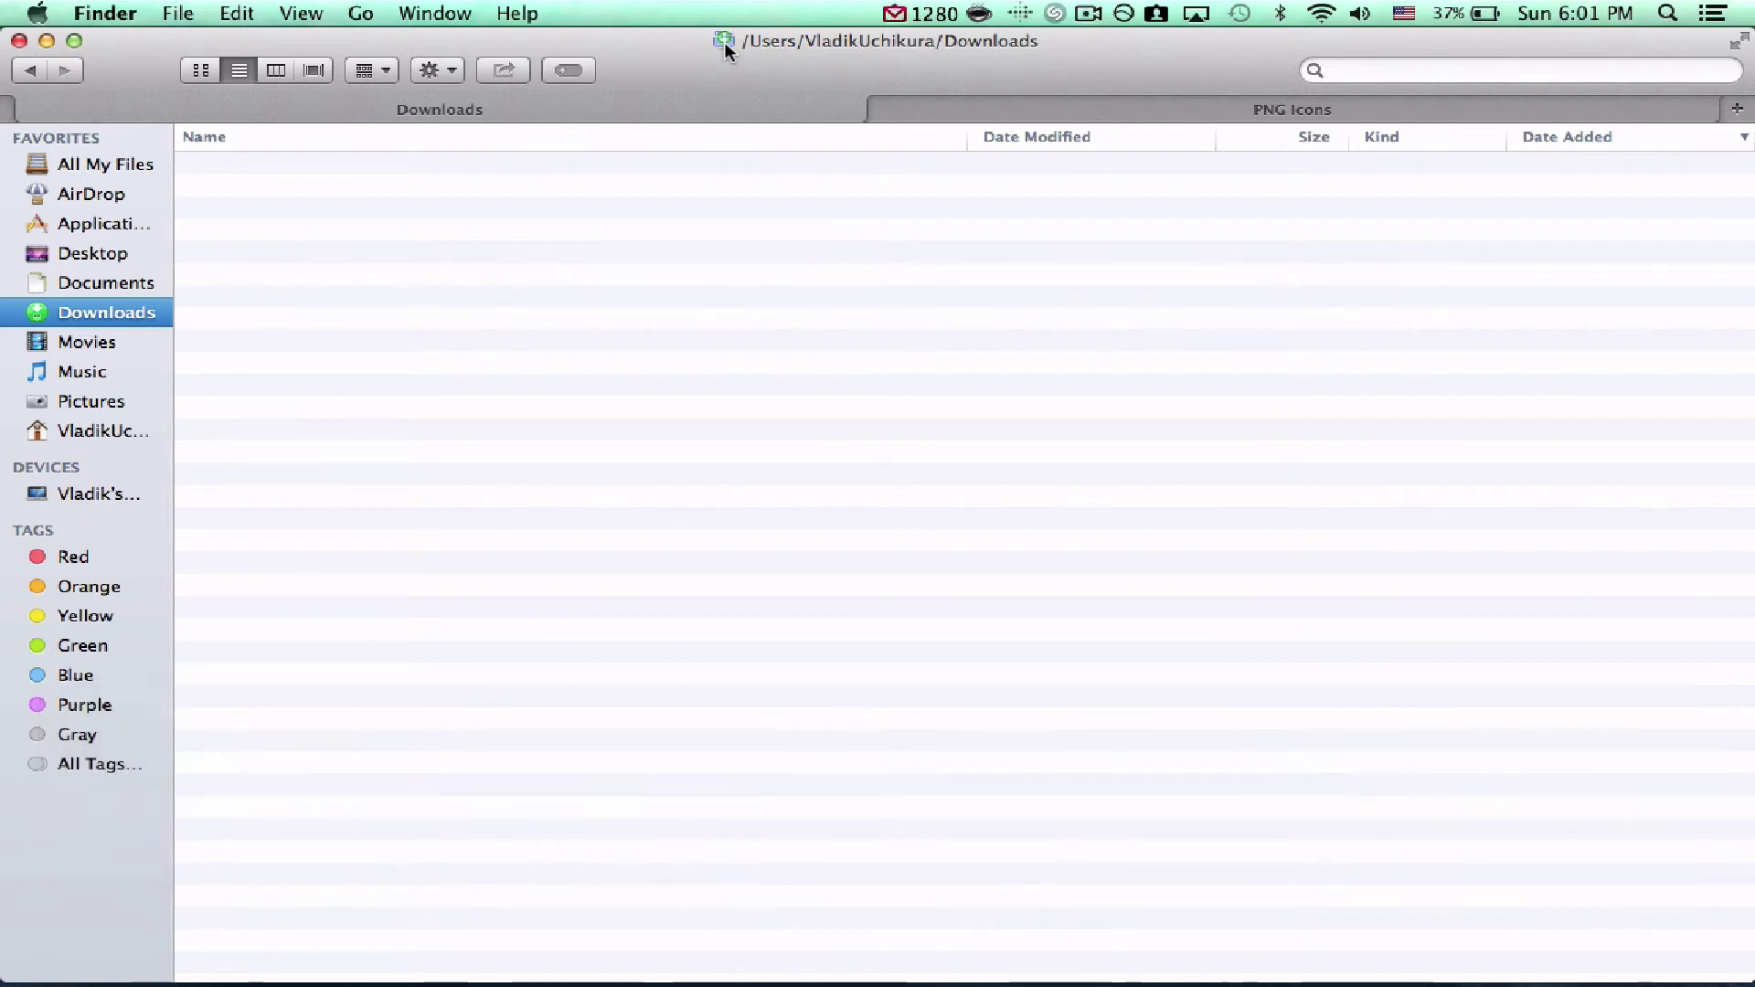
key(shift+super+equal)
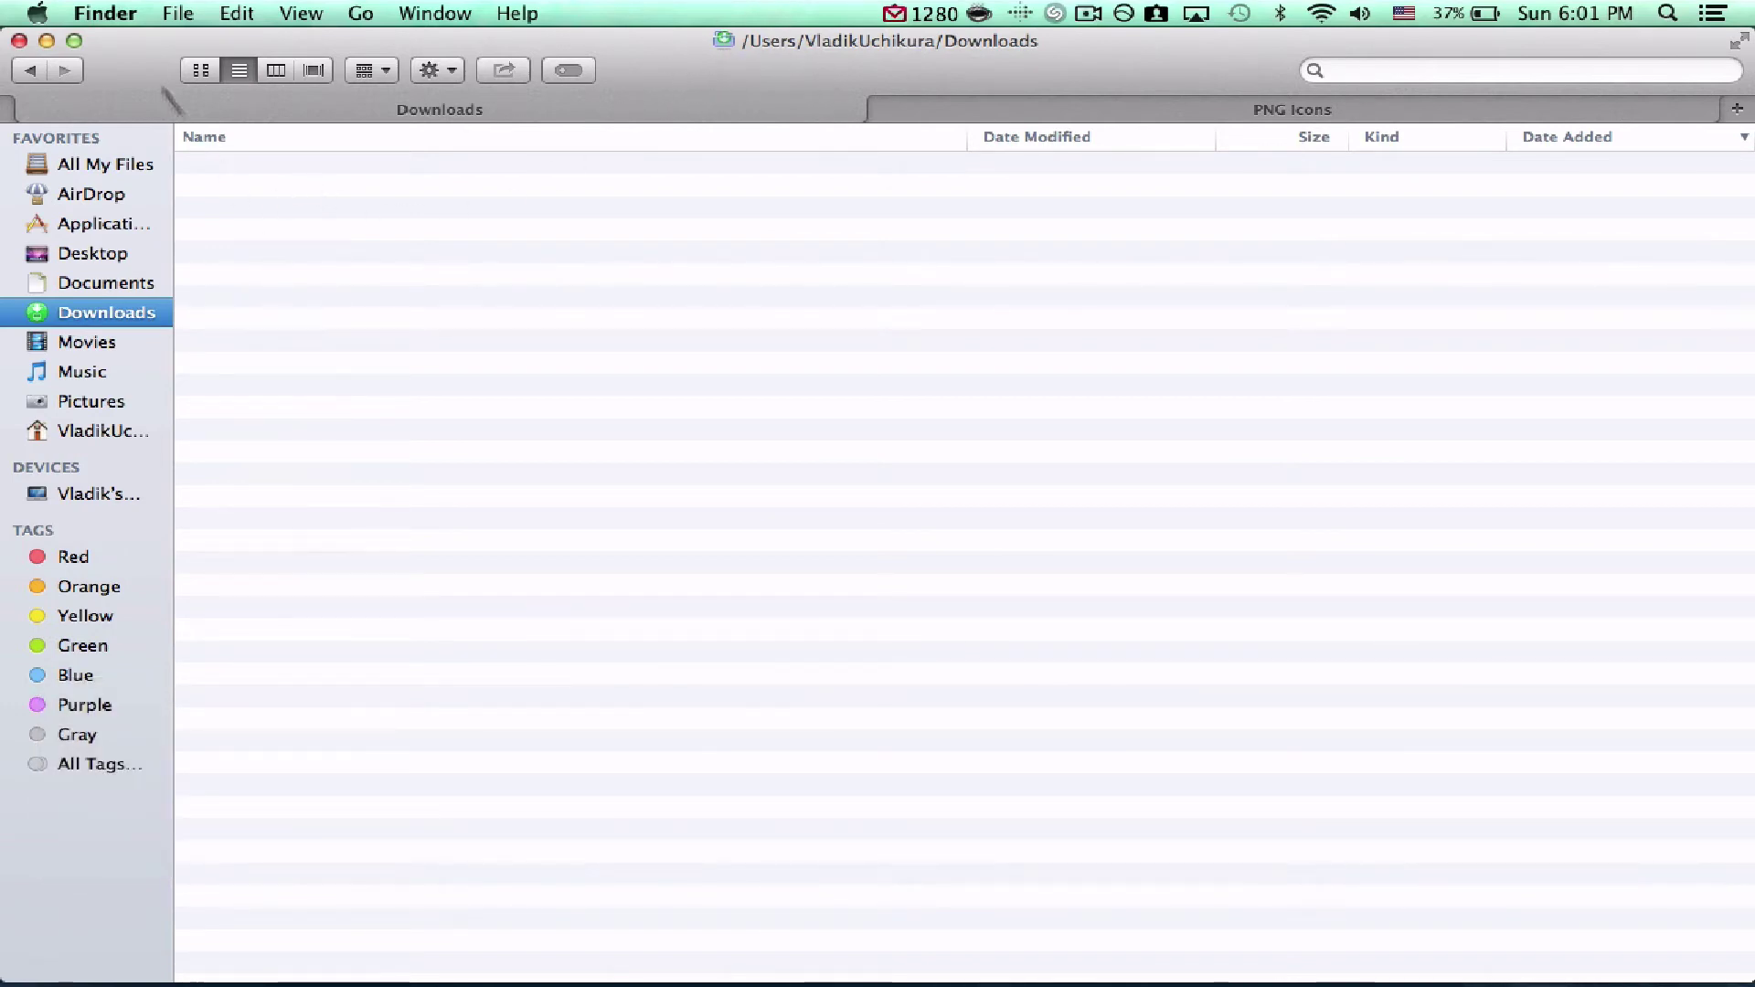
click(69, 40)
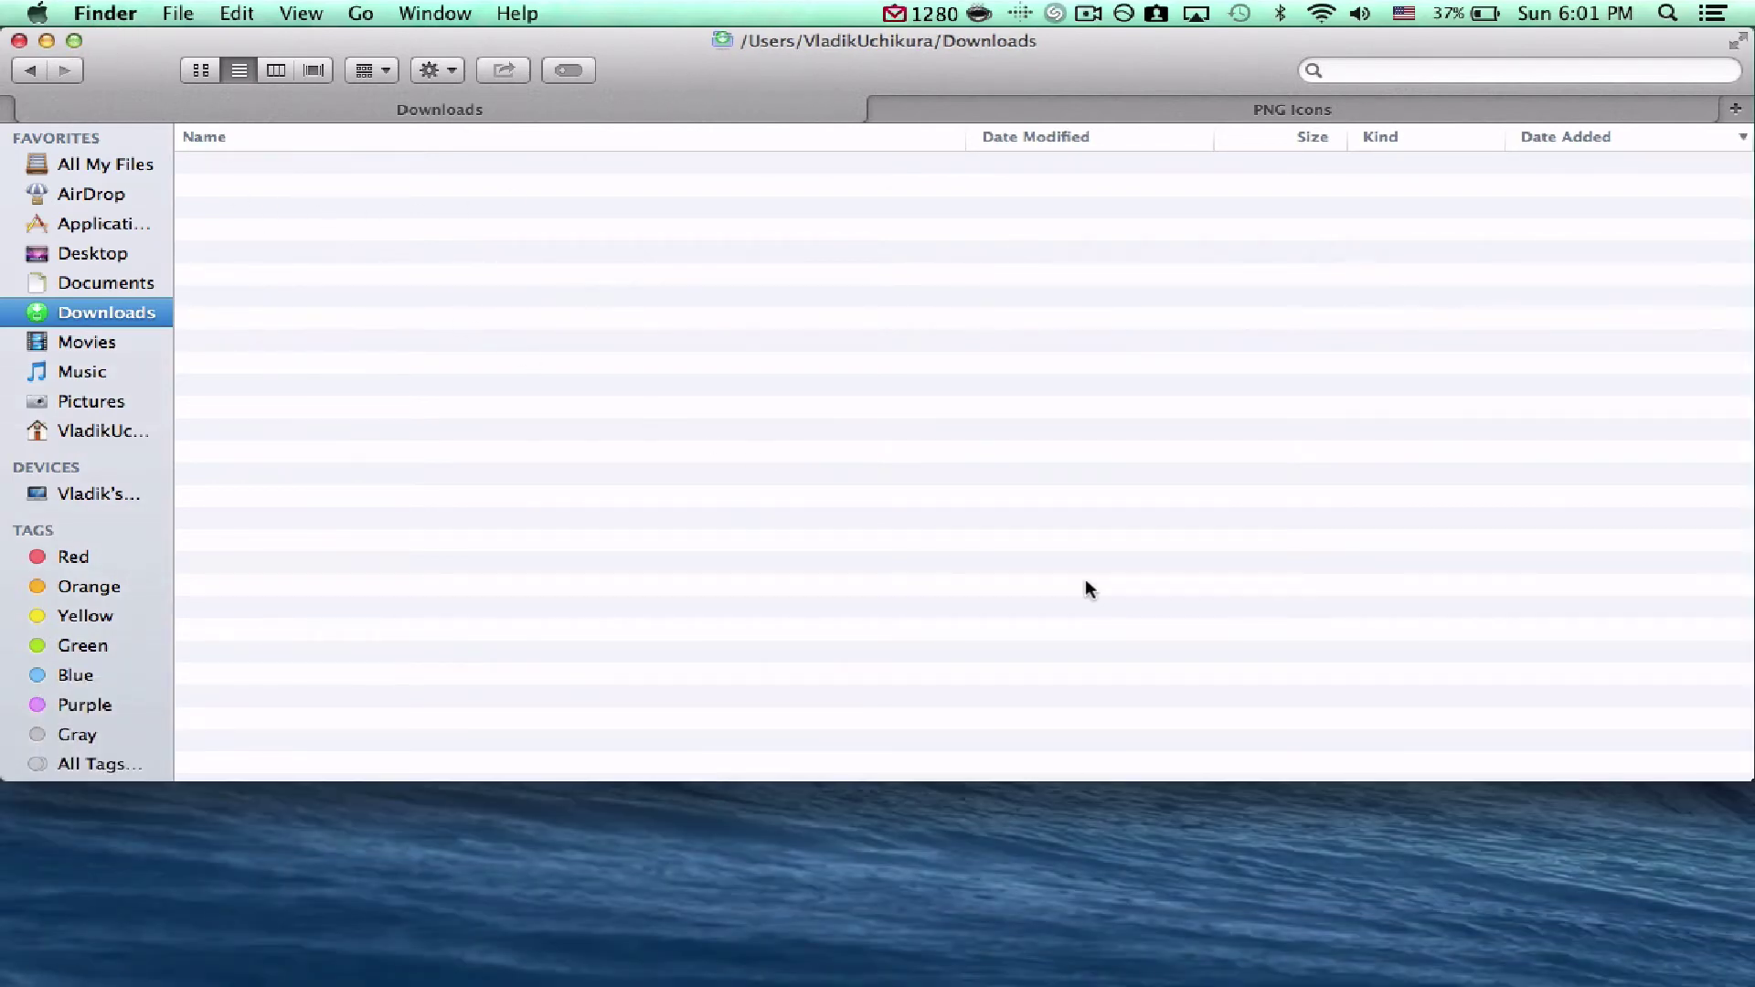
Shrink and close the Downloads window, then bring up Launchpad with F4.
drag(1737, 784, 1754, 986)
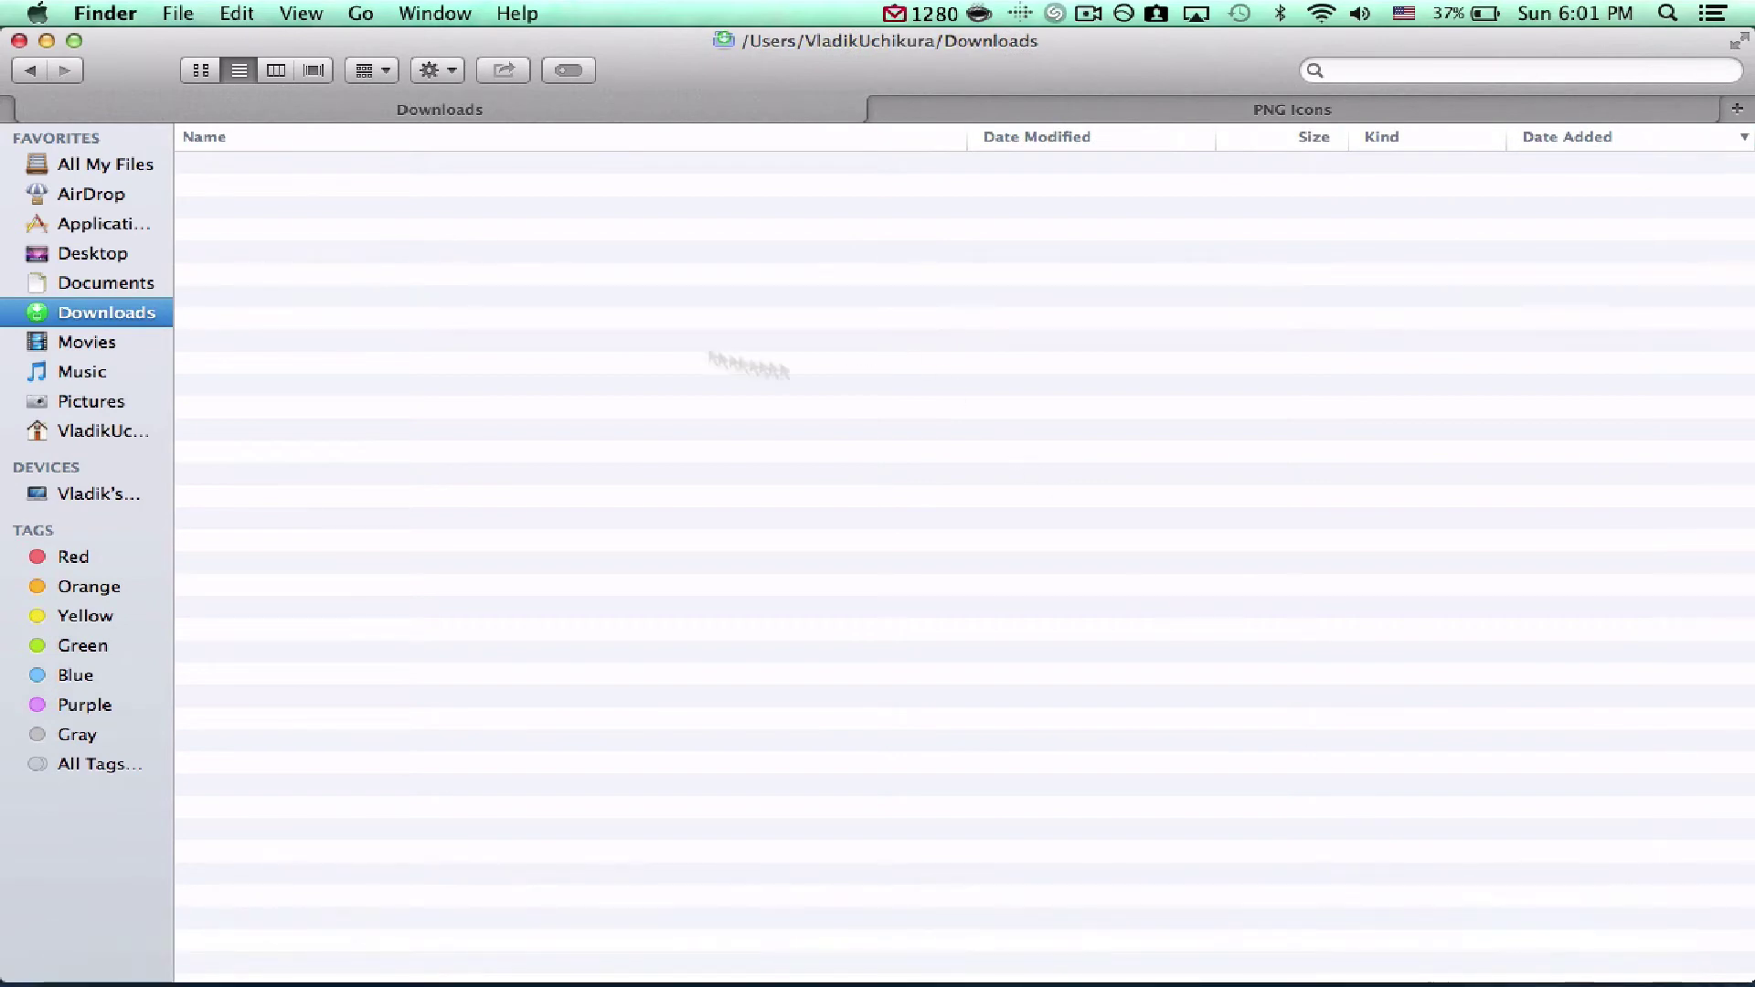
click(20, 42)
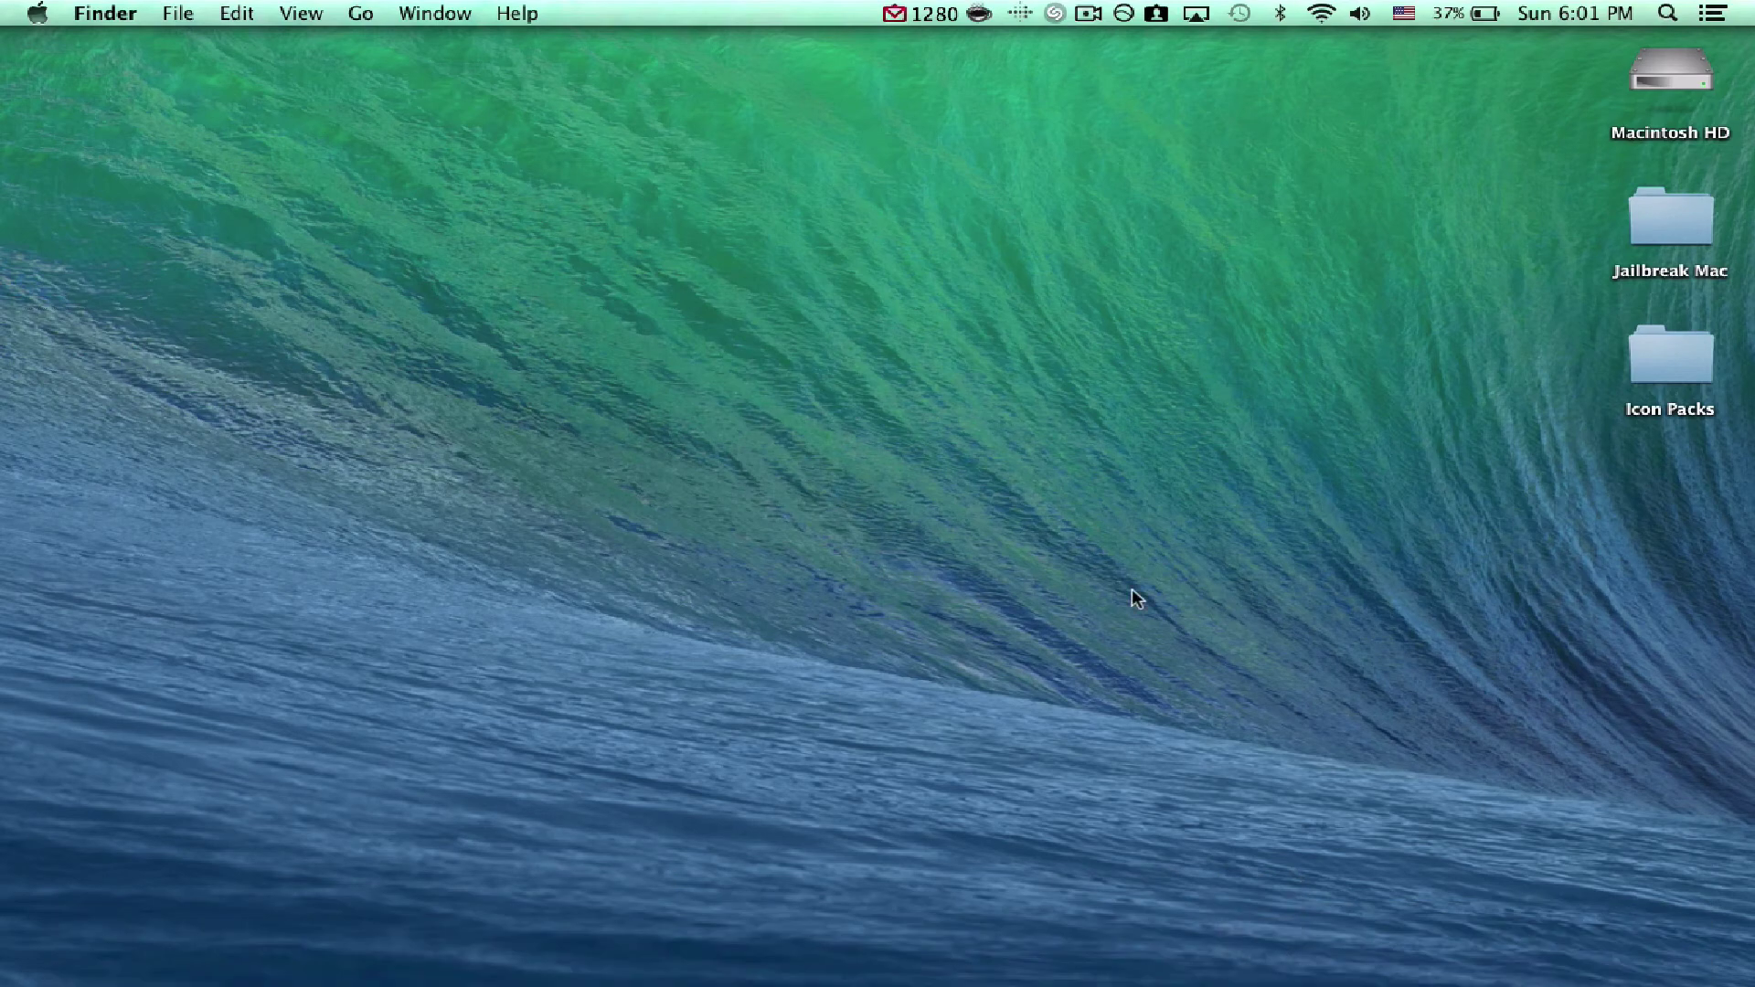
mouse_move(751, 982)
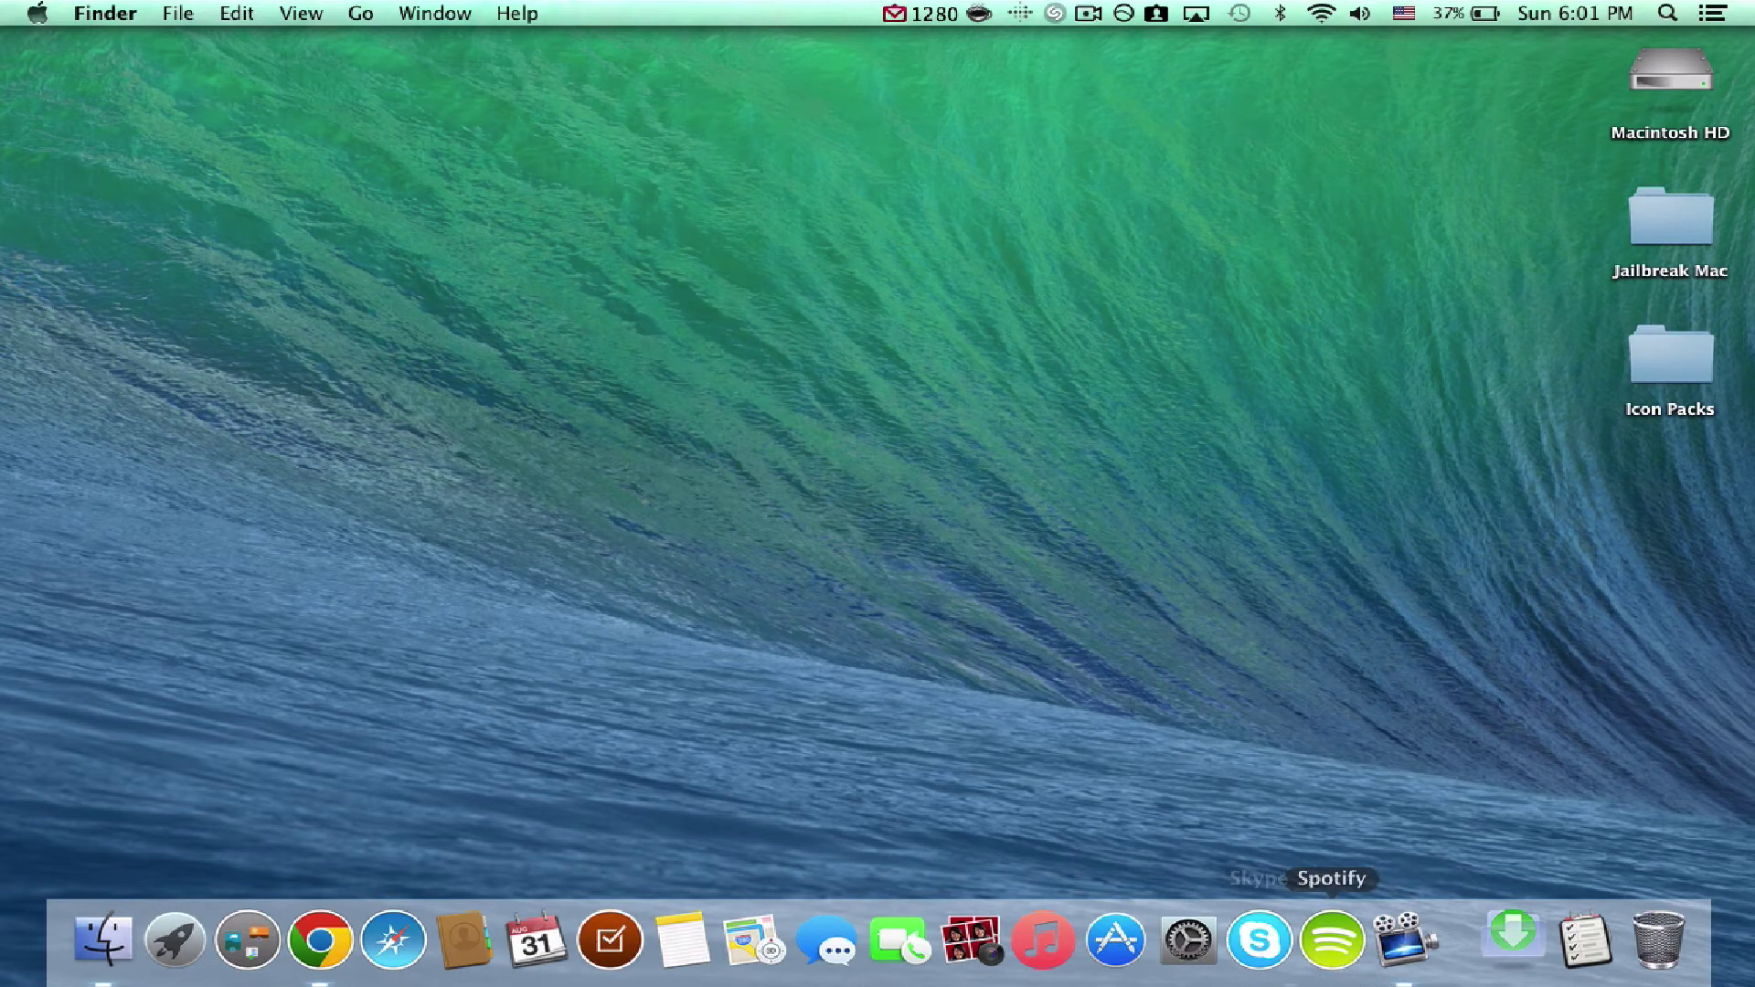
key(F4)
Swipe Launchpad to the page with HyperDock, CandyBar, Spotify and Flux, reopening the grid.
scroll(721, 523, right, 3)
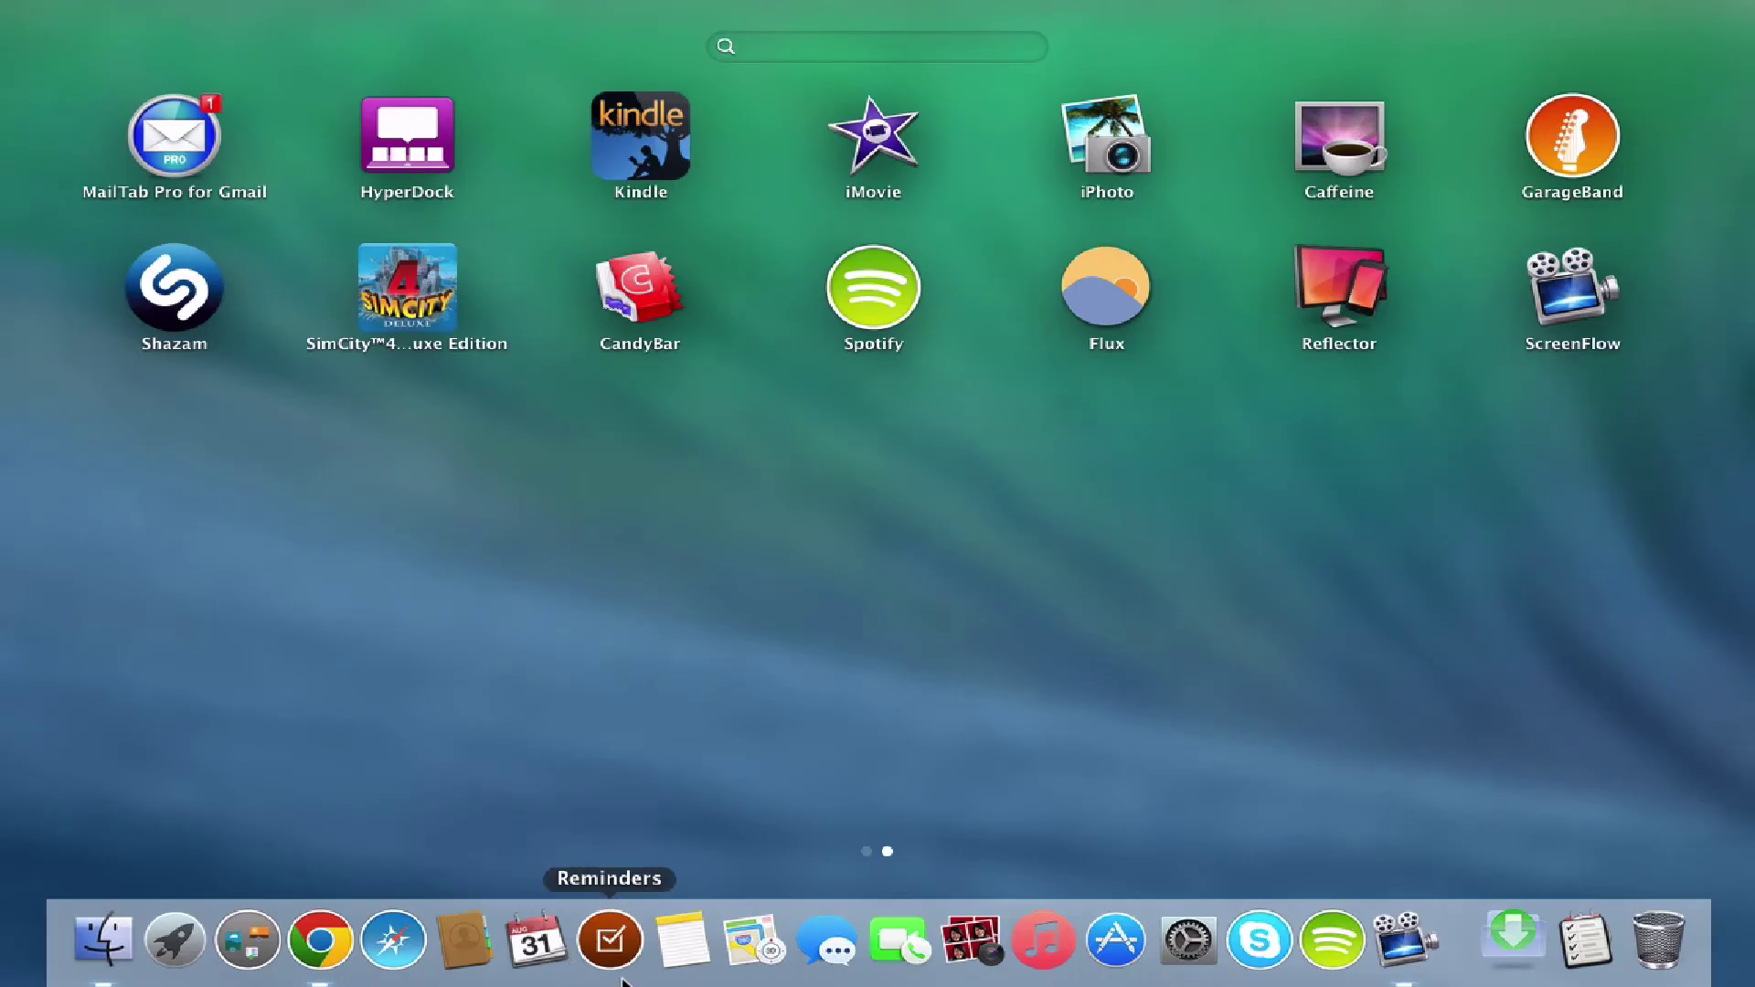
mouse_move(530, 974)
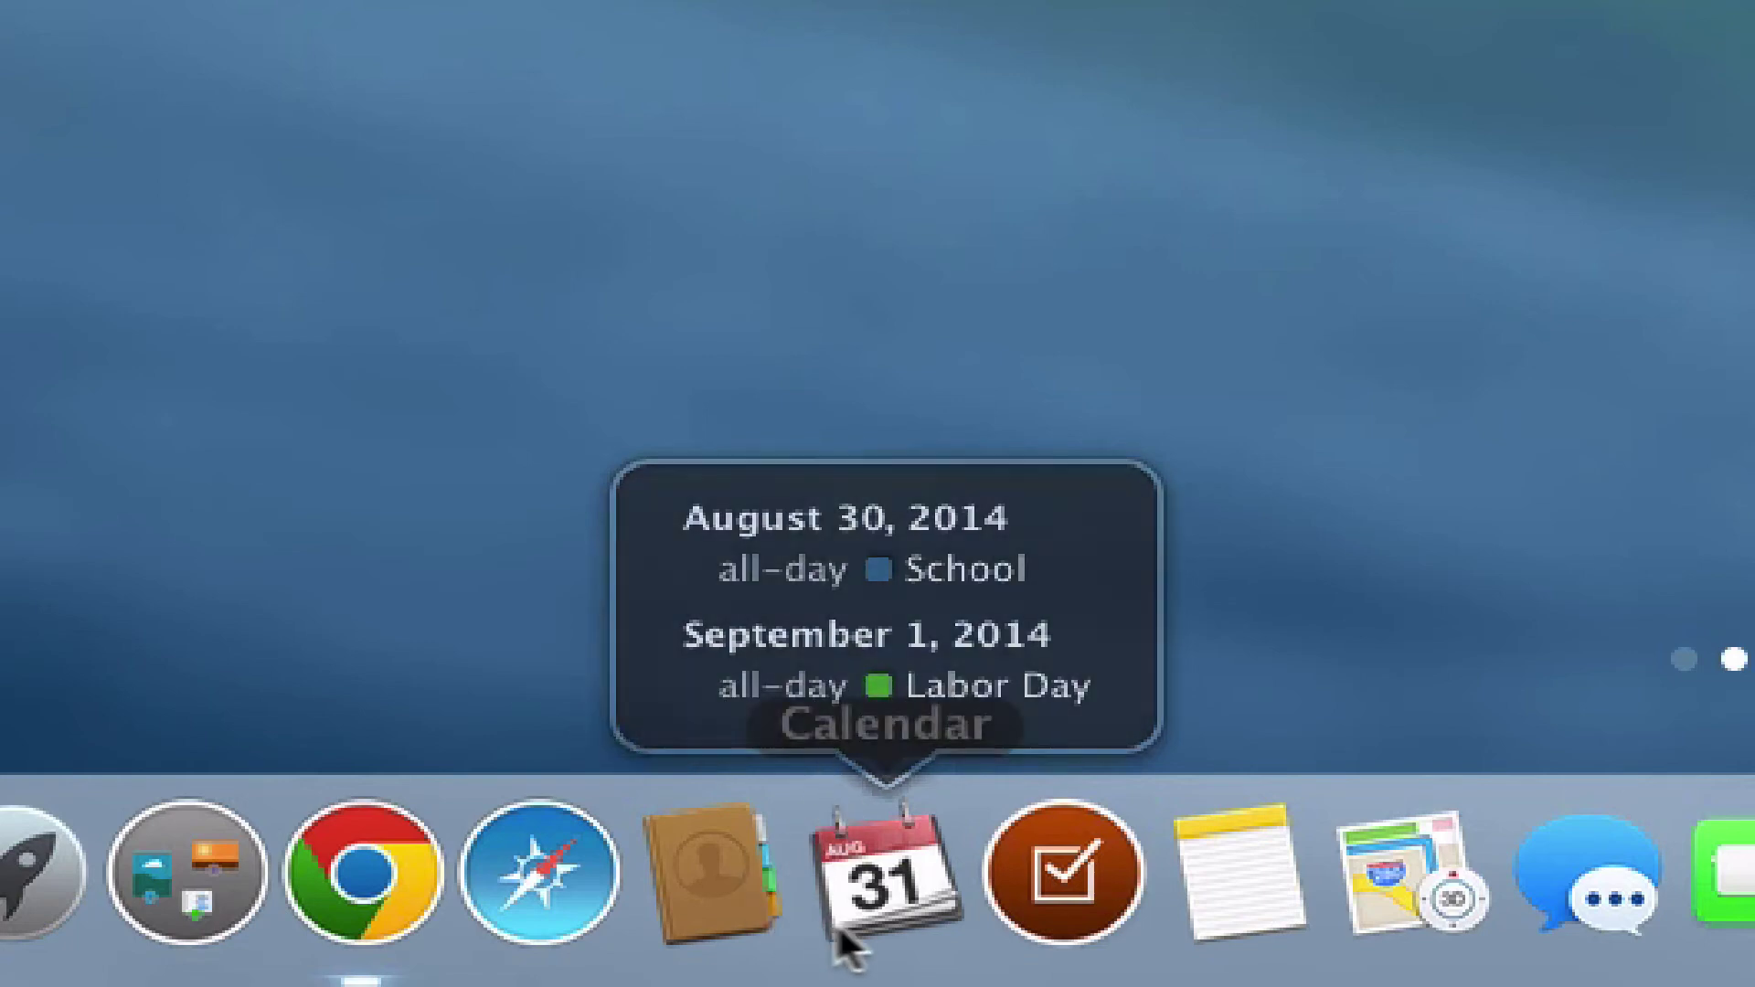
mouse_move(366, 914)
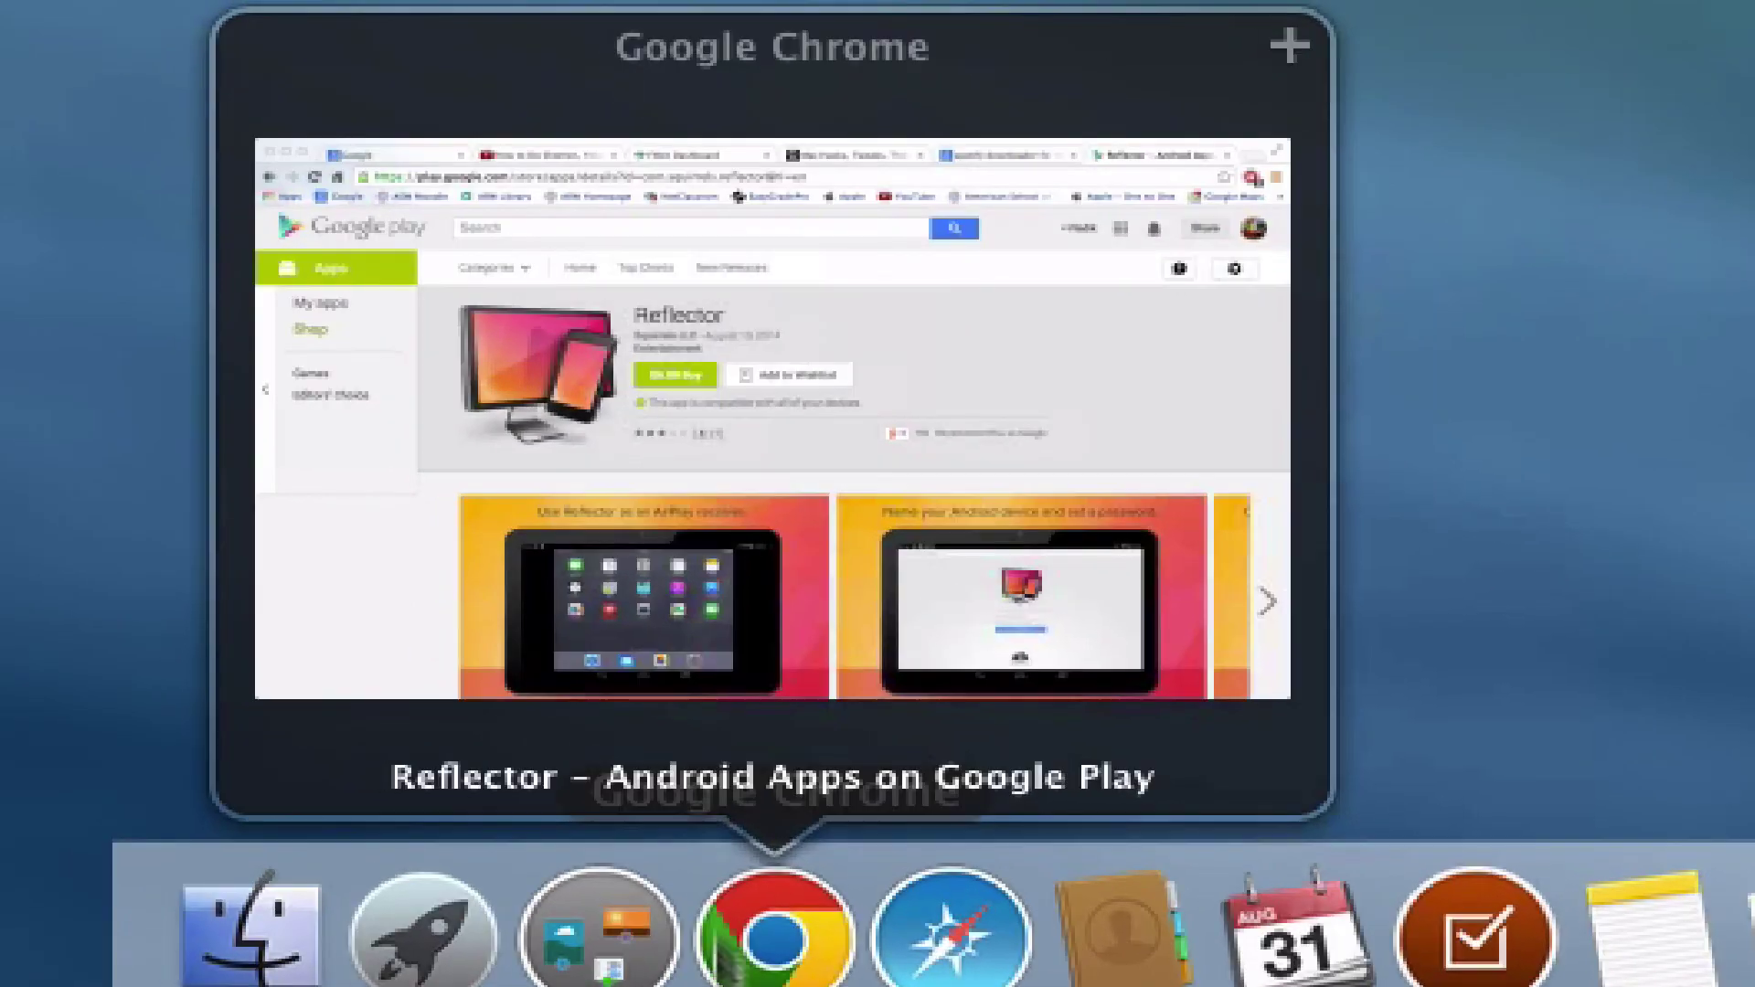
mouse_move(892, 450)
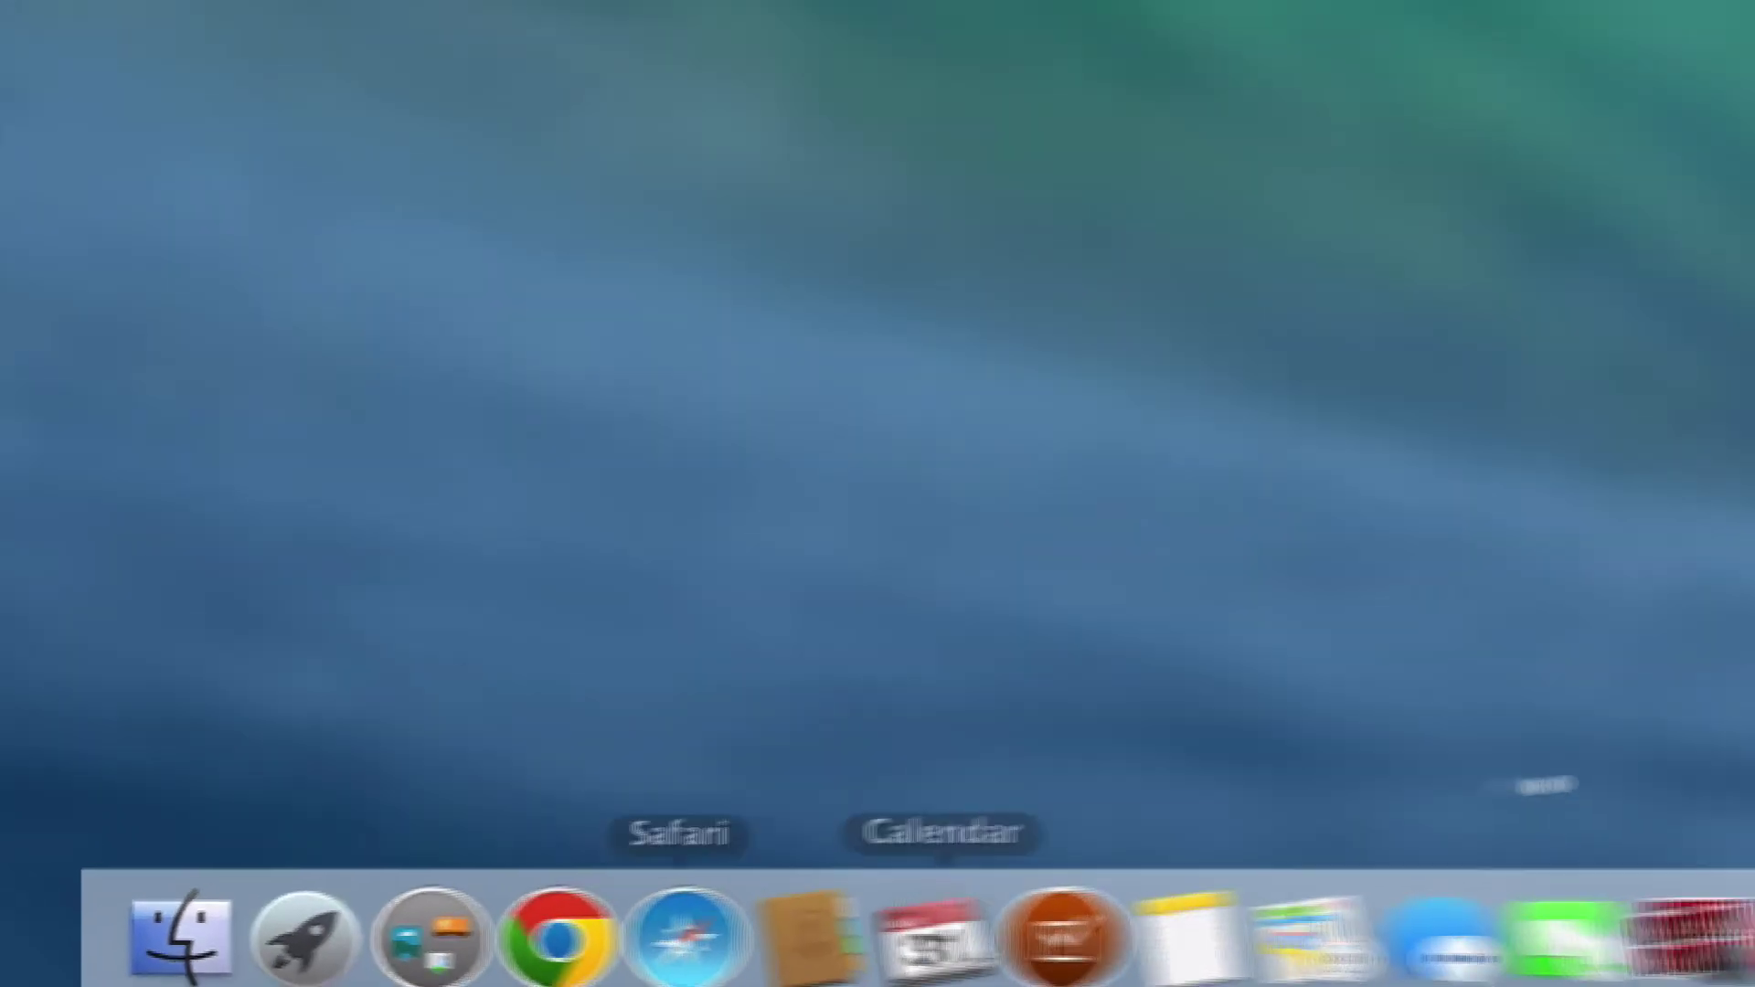
click(423, 932)
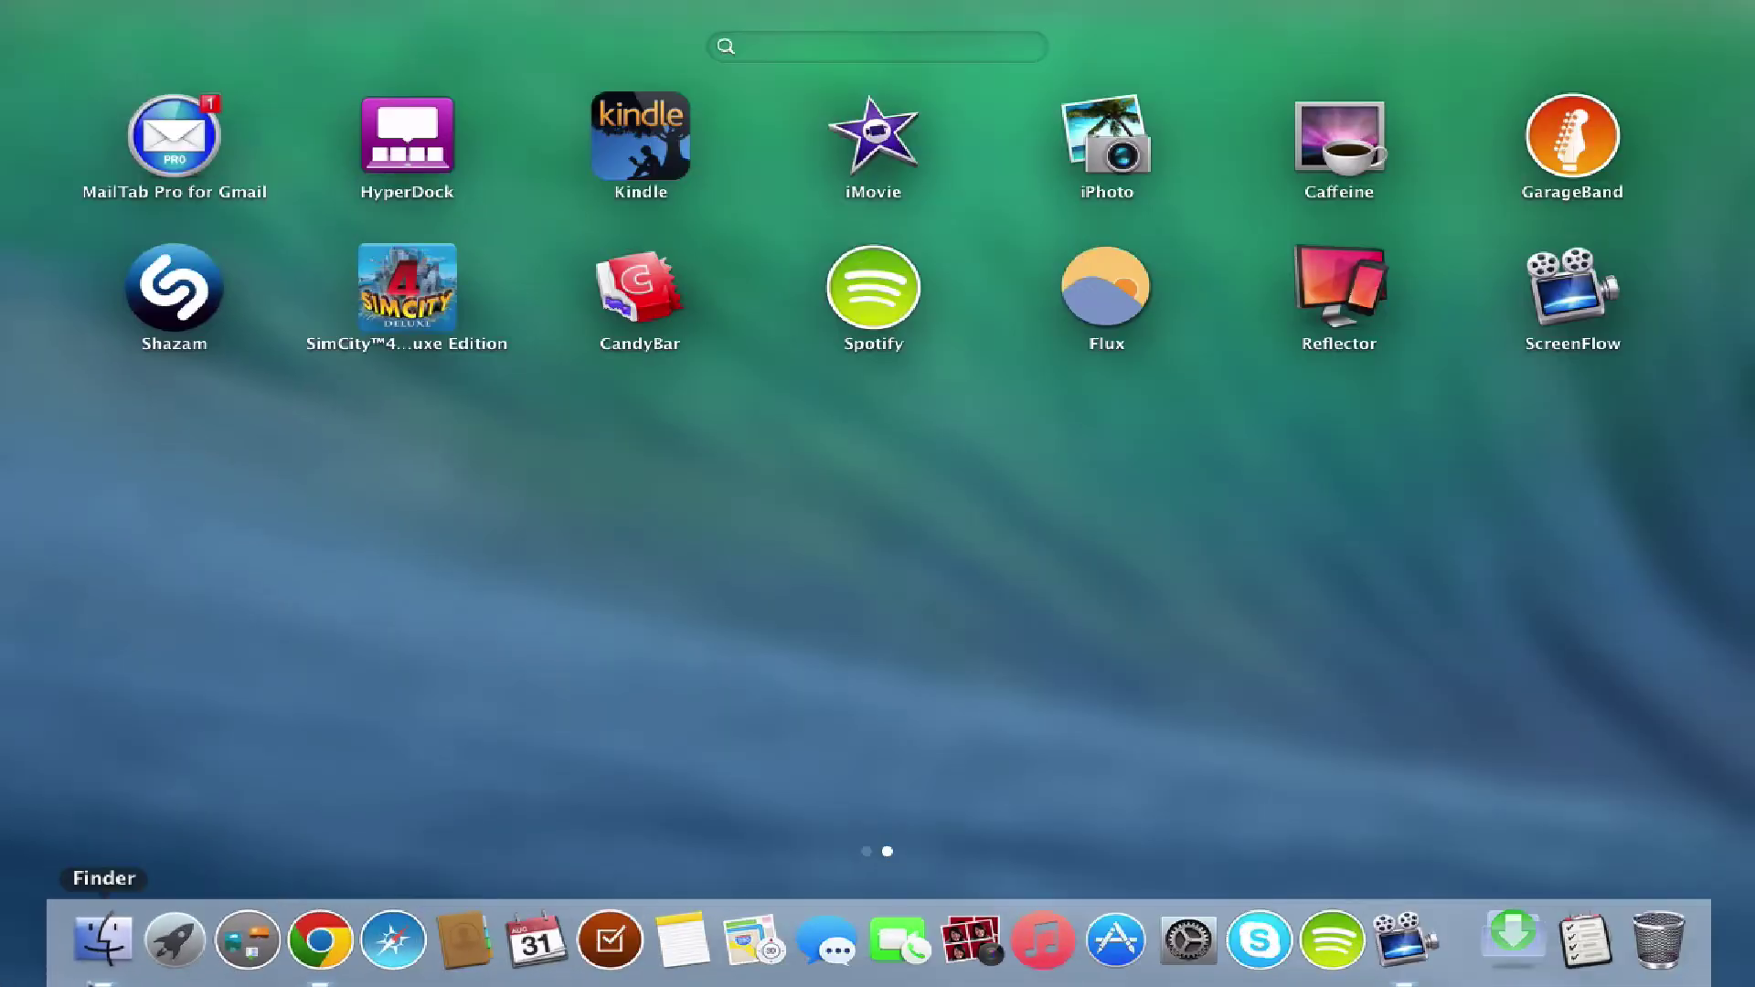
Close Launchpad, open Finder on Downloads, and add and switch to a new desktop.
click(99, 951)
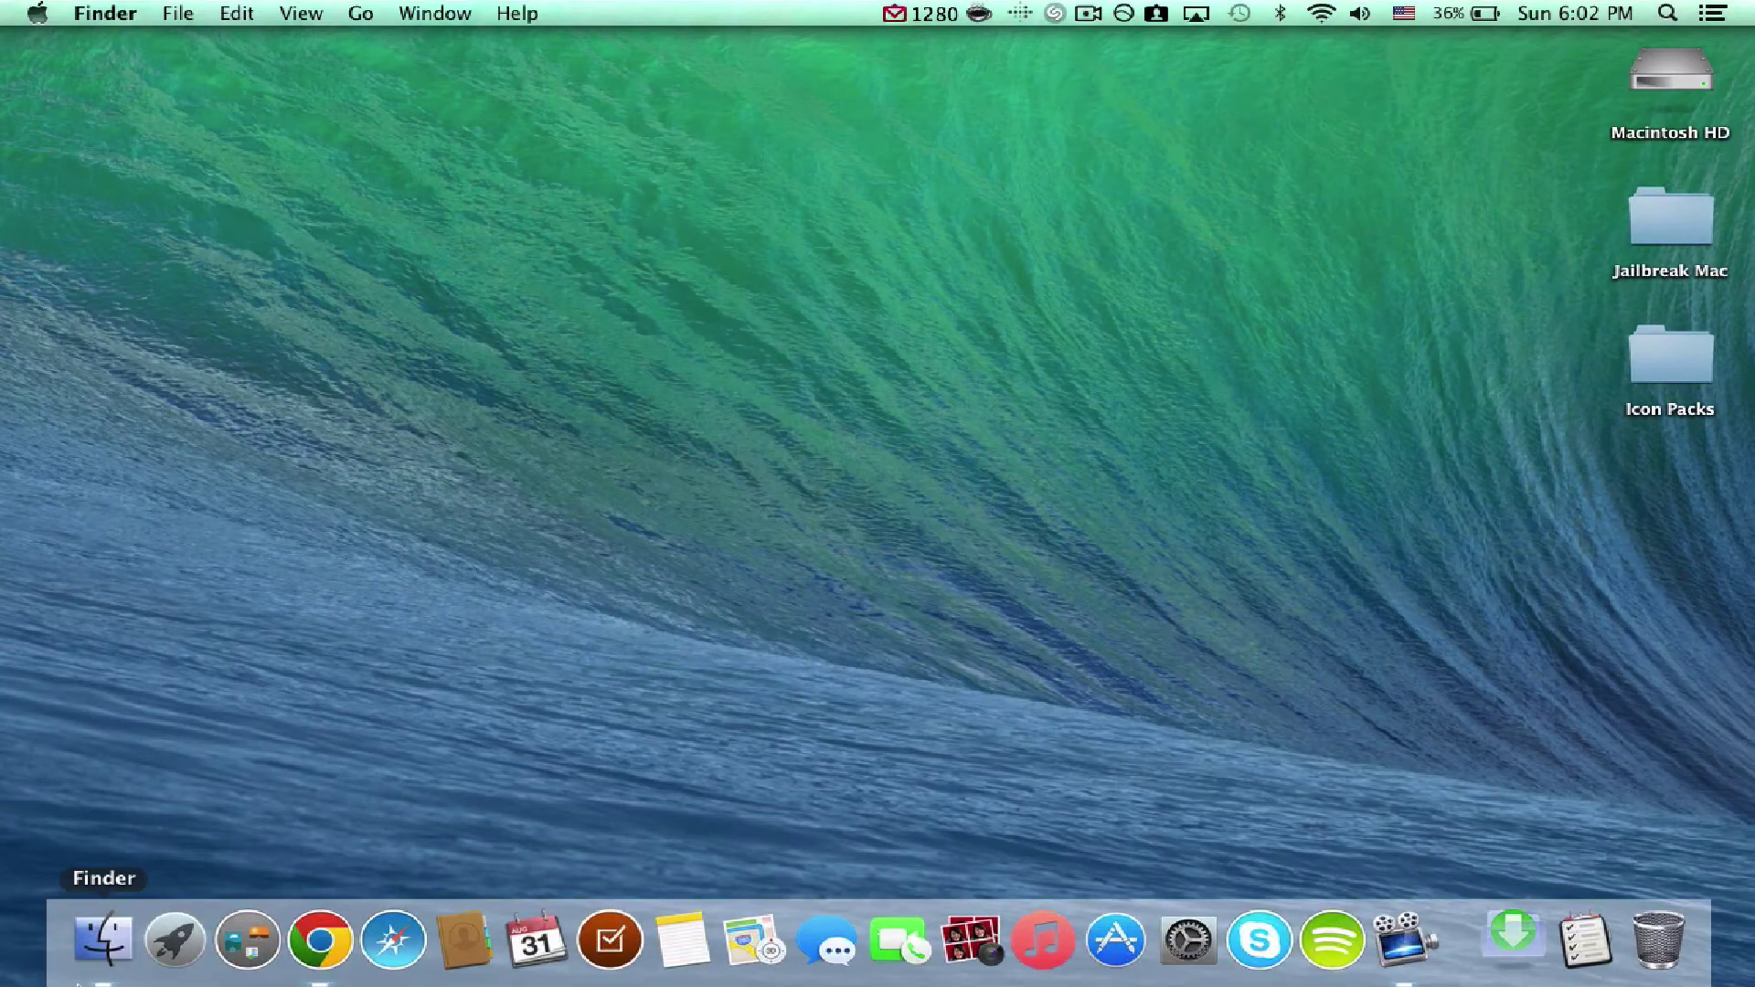
click(97, 960)
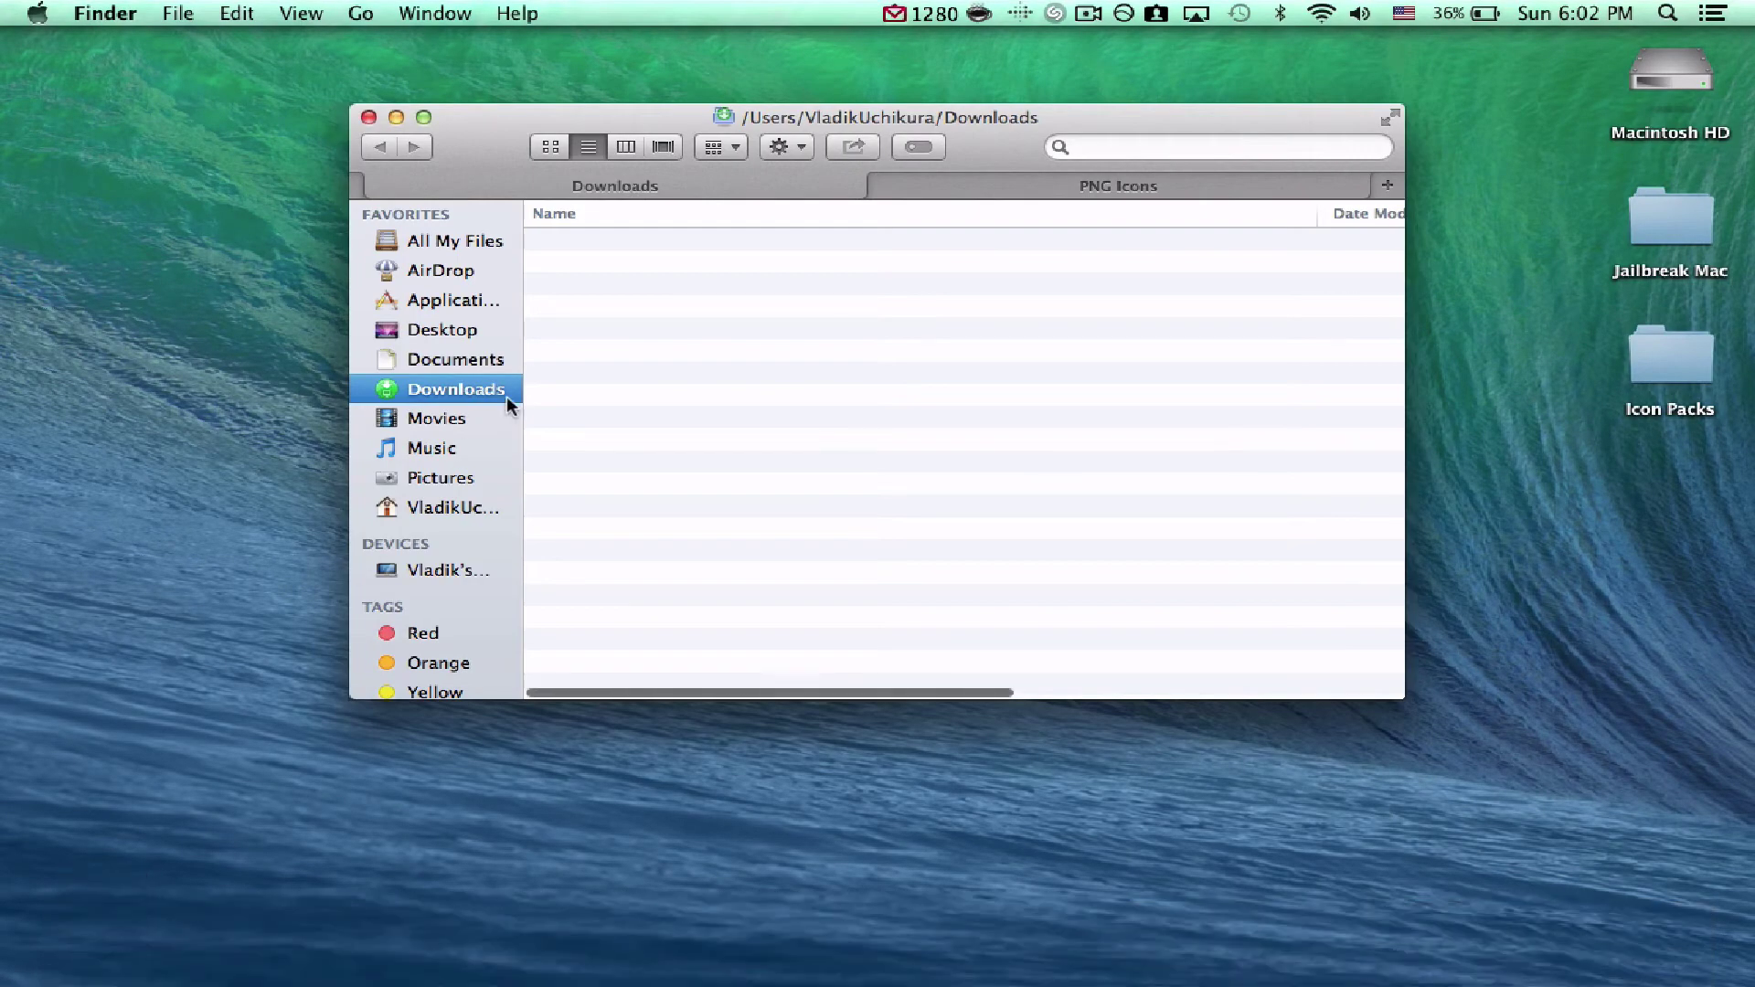
mouse_move(2, 3)
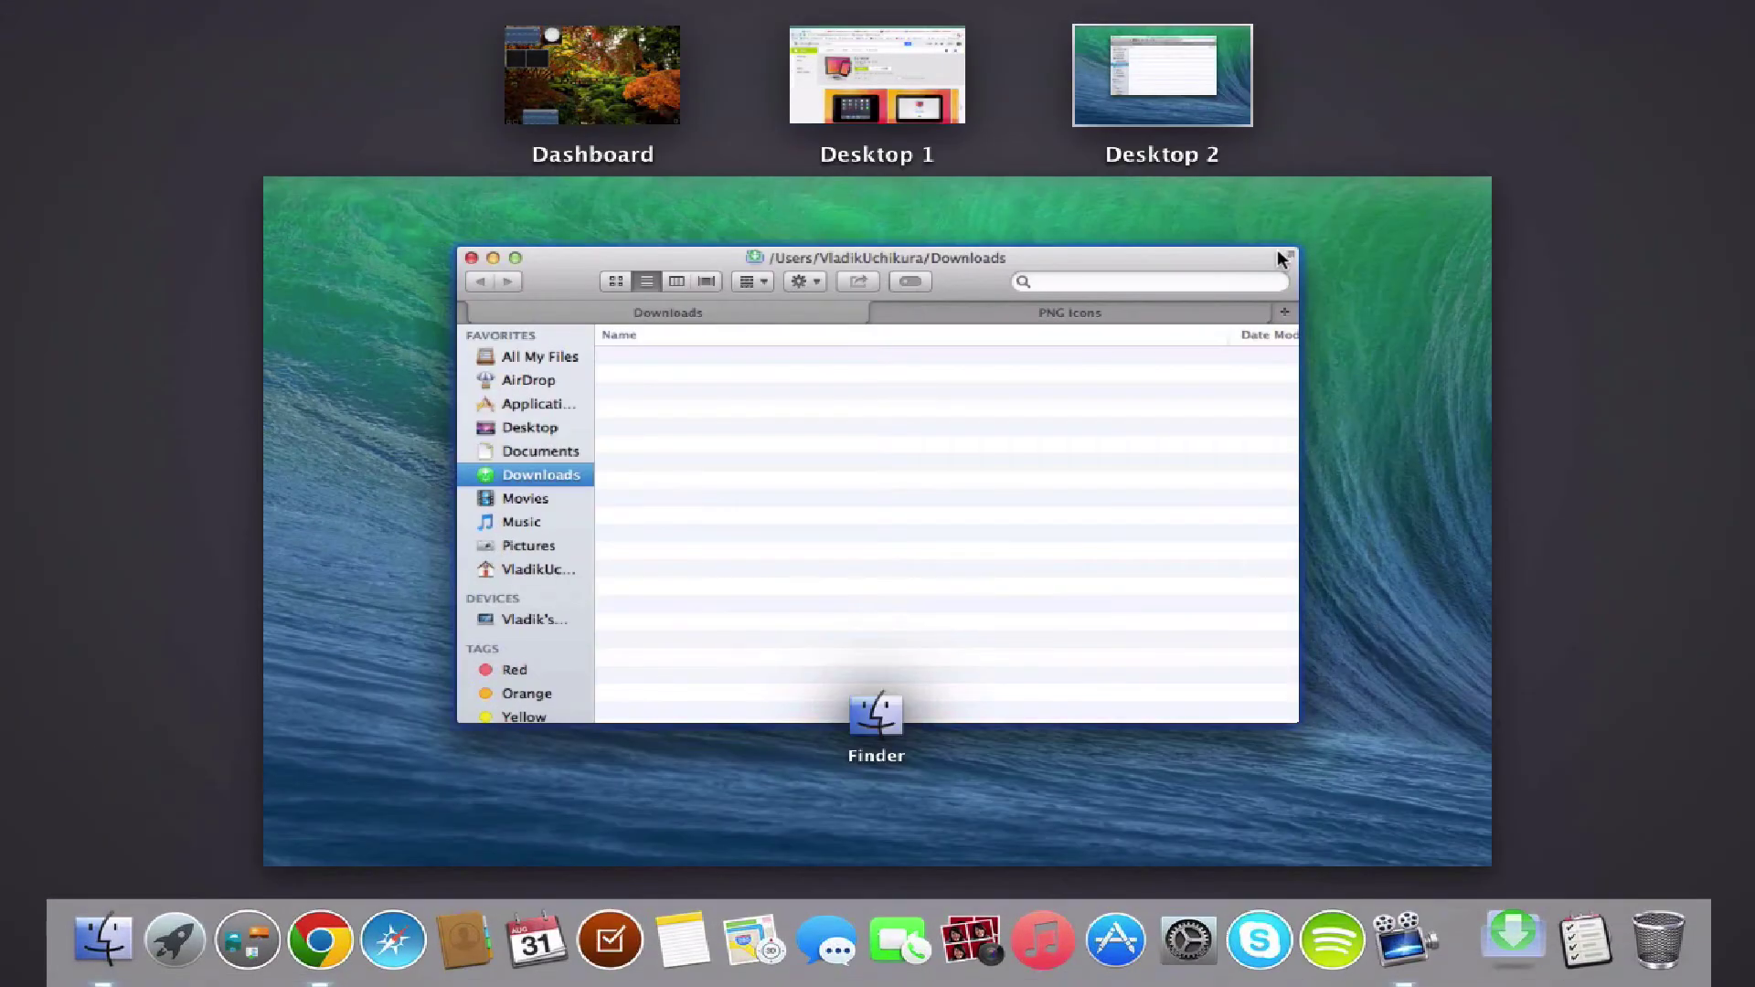
click(1692, 75)
click(1418, 47)
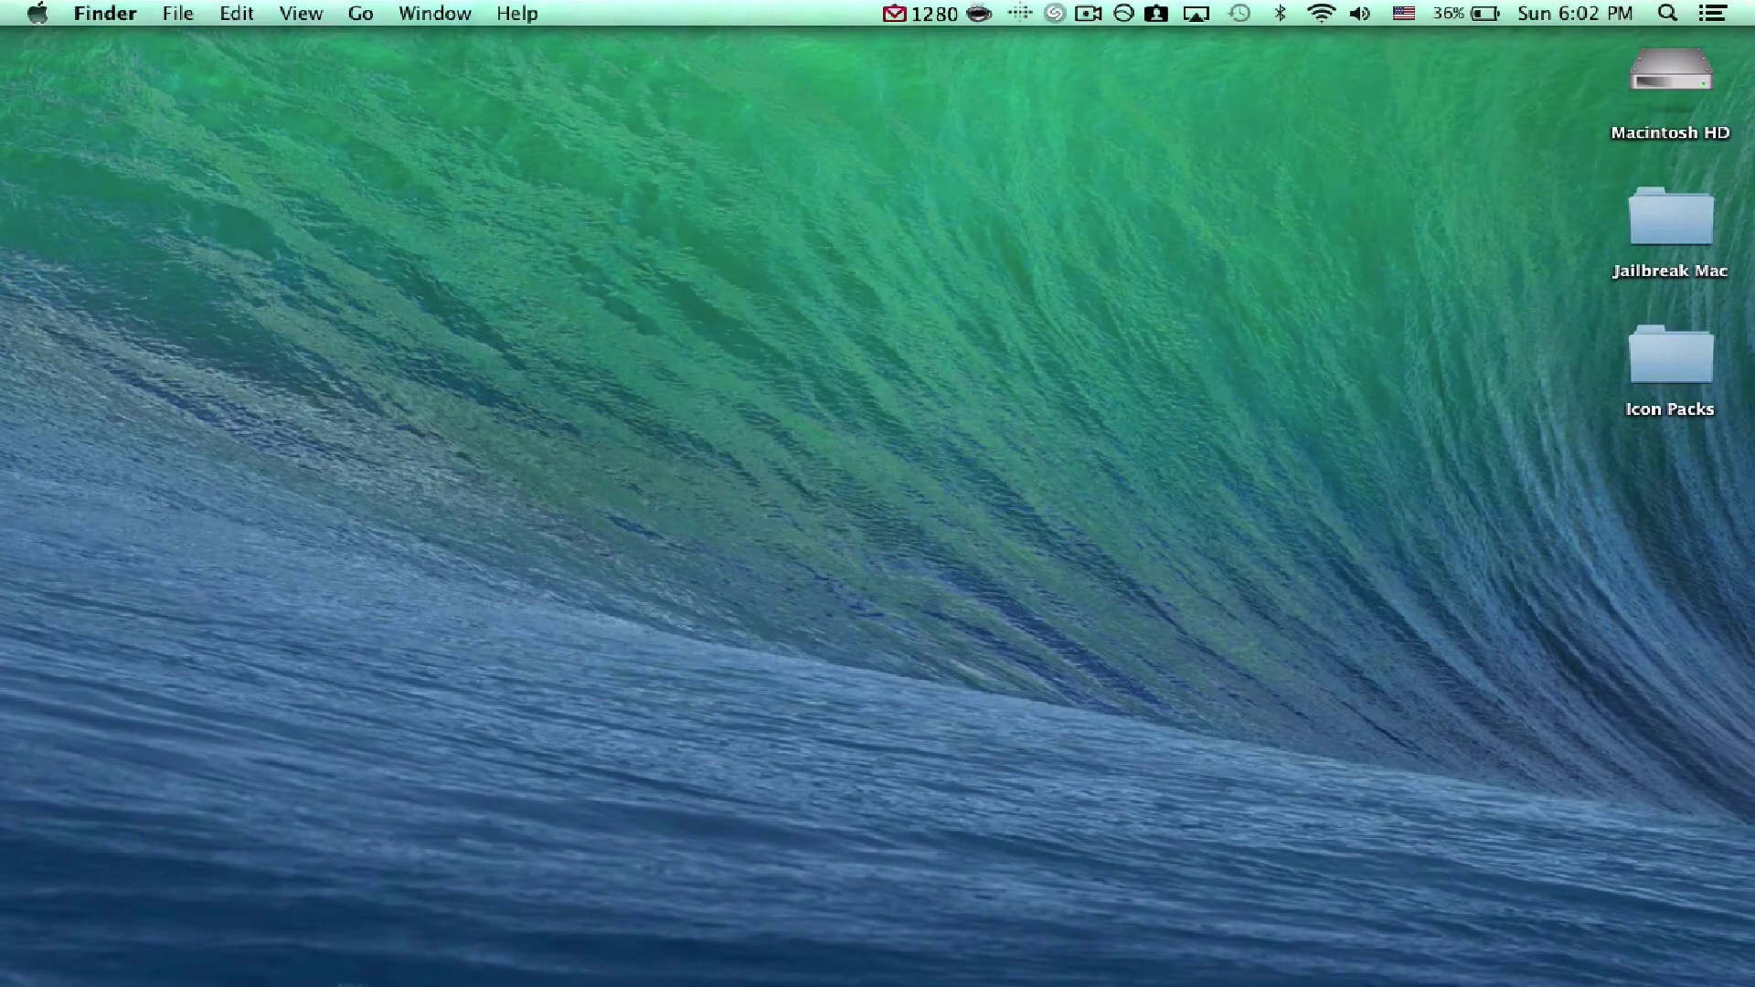
Open an extra Finder window from HyperDock's preview, close it with ⌘W, and launch iTunes.
mouse_move(97, 955)
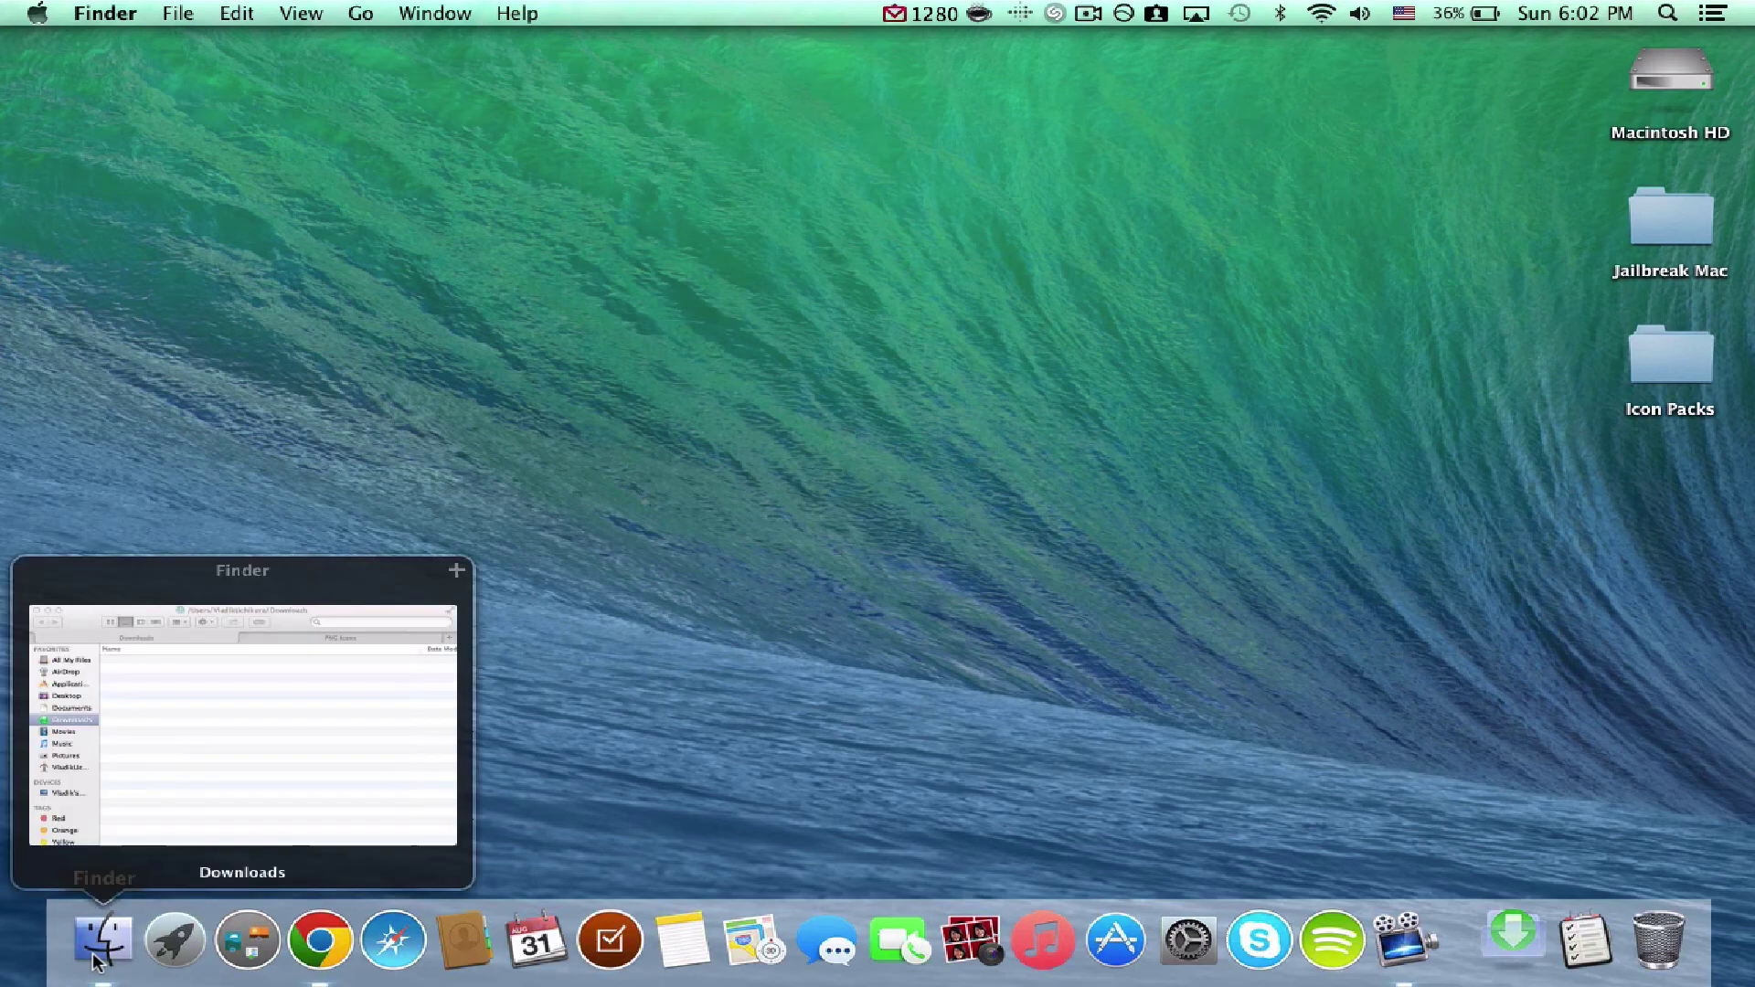
mouse_move(178, 753)
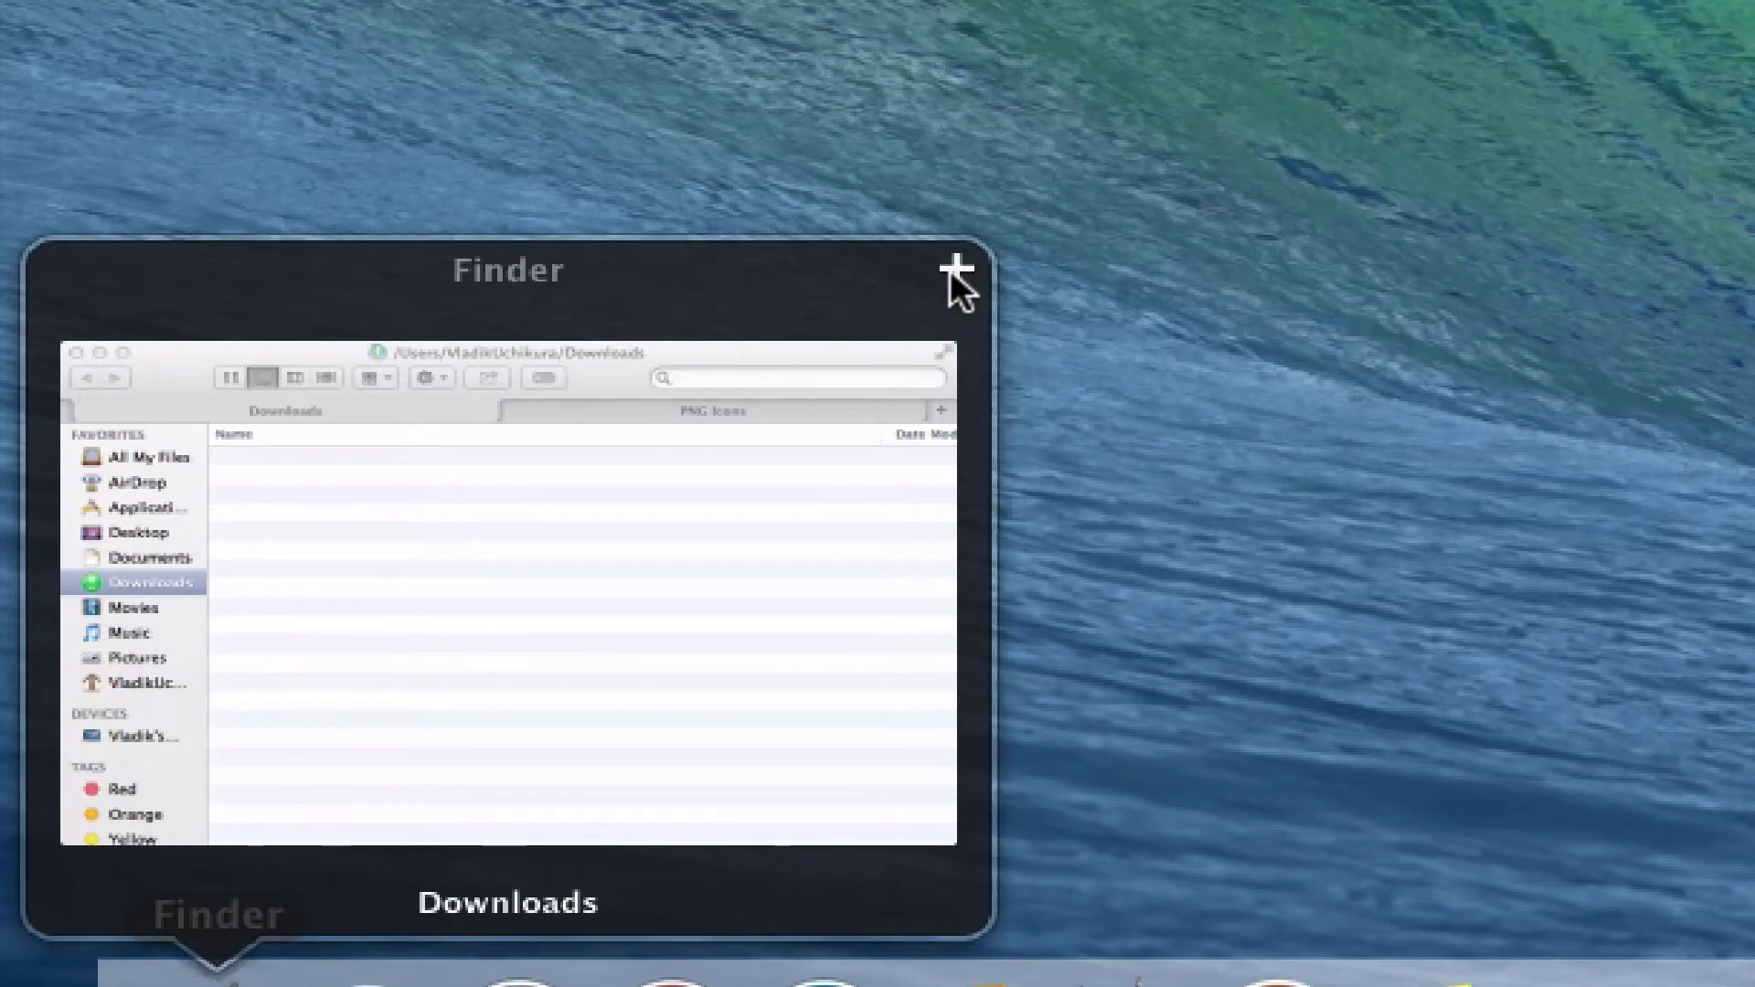
click(952, 270)
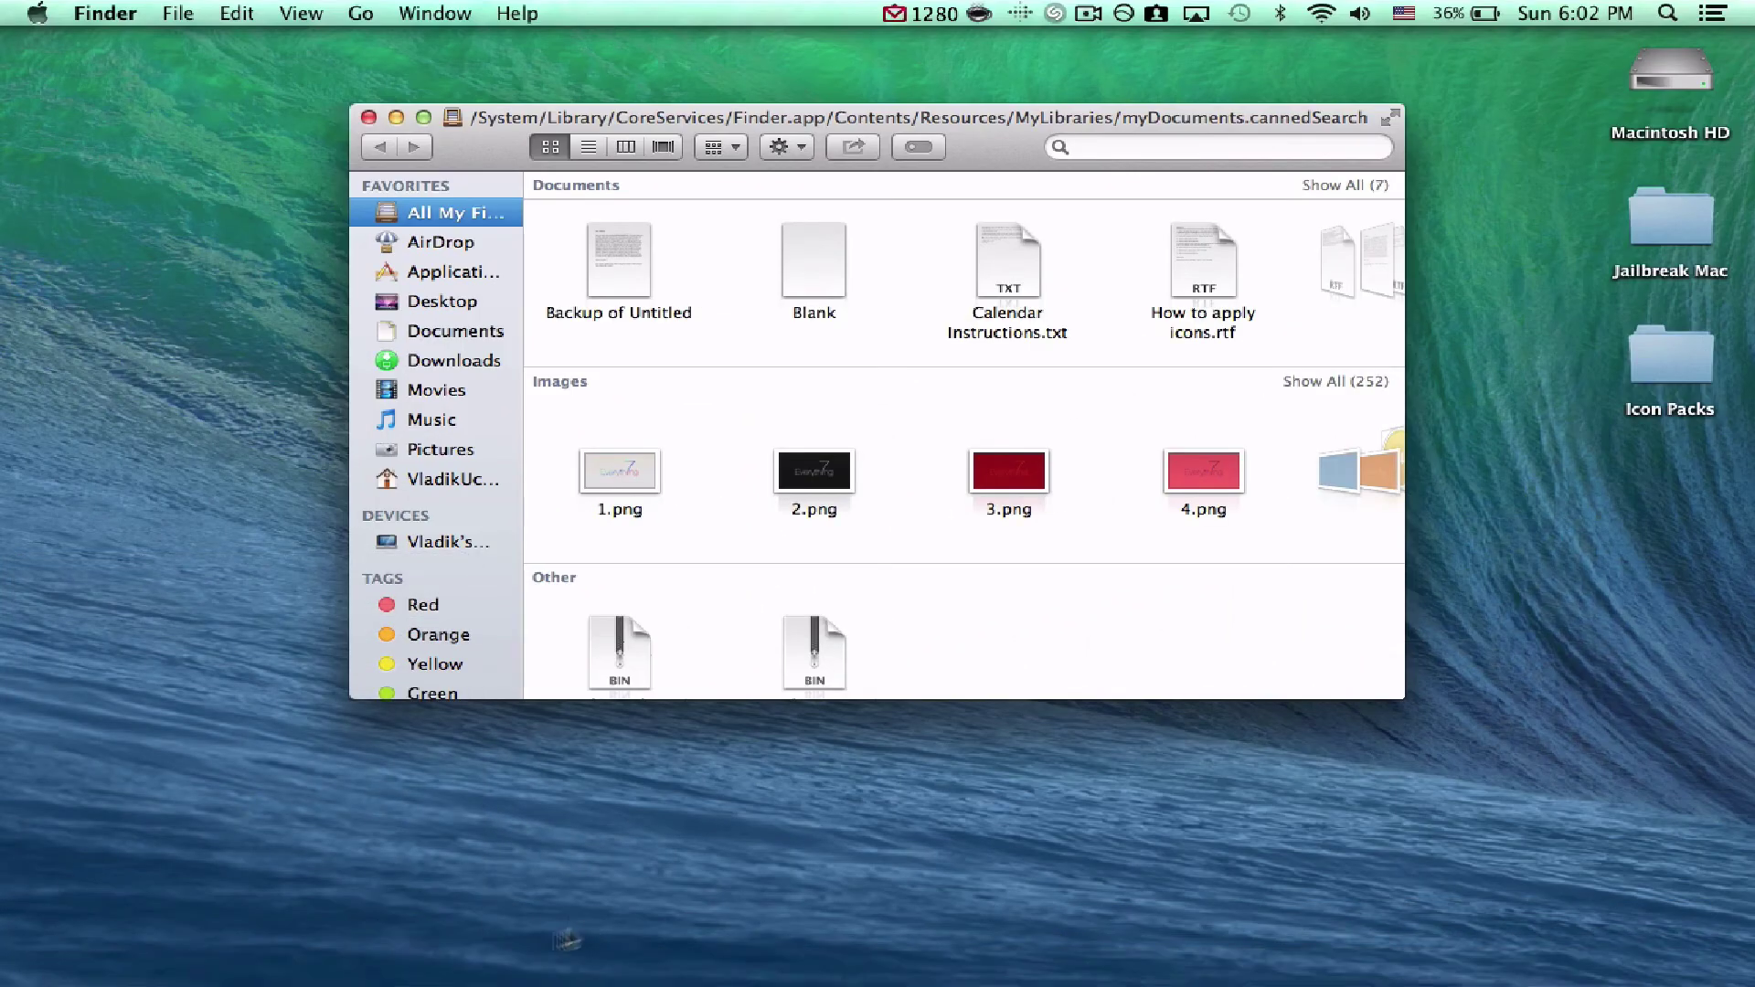
mouse_move(117, 970)
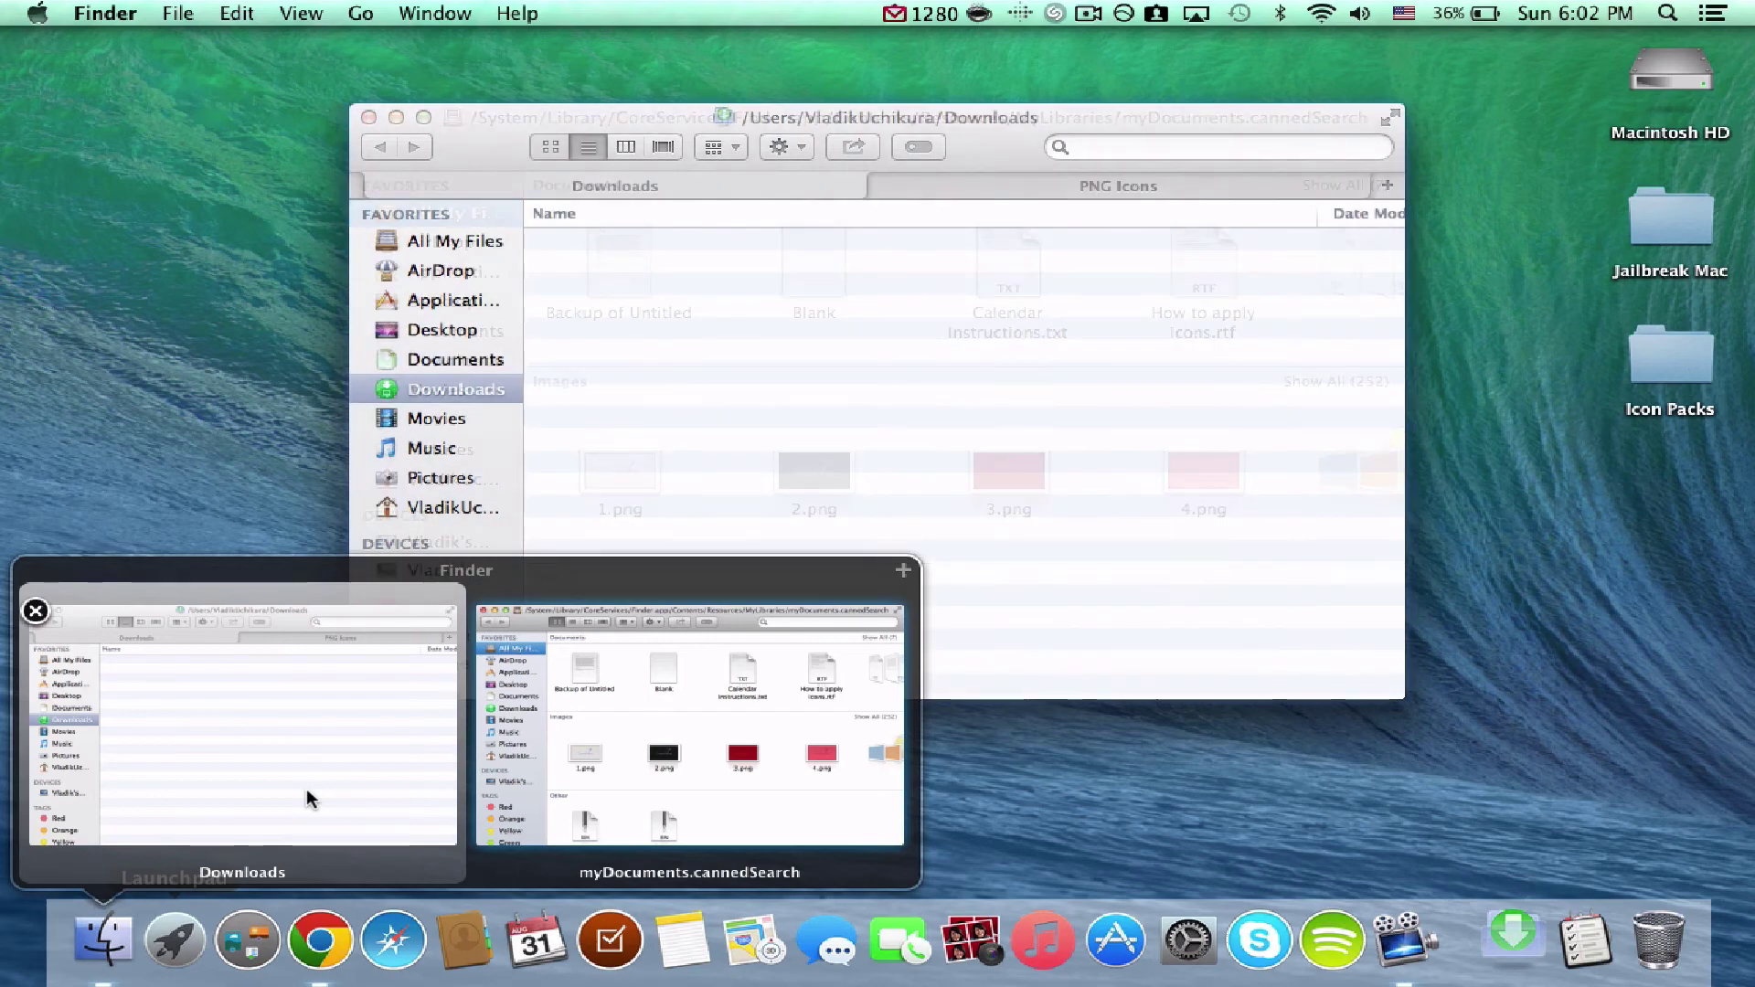
key(super+w)
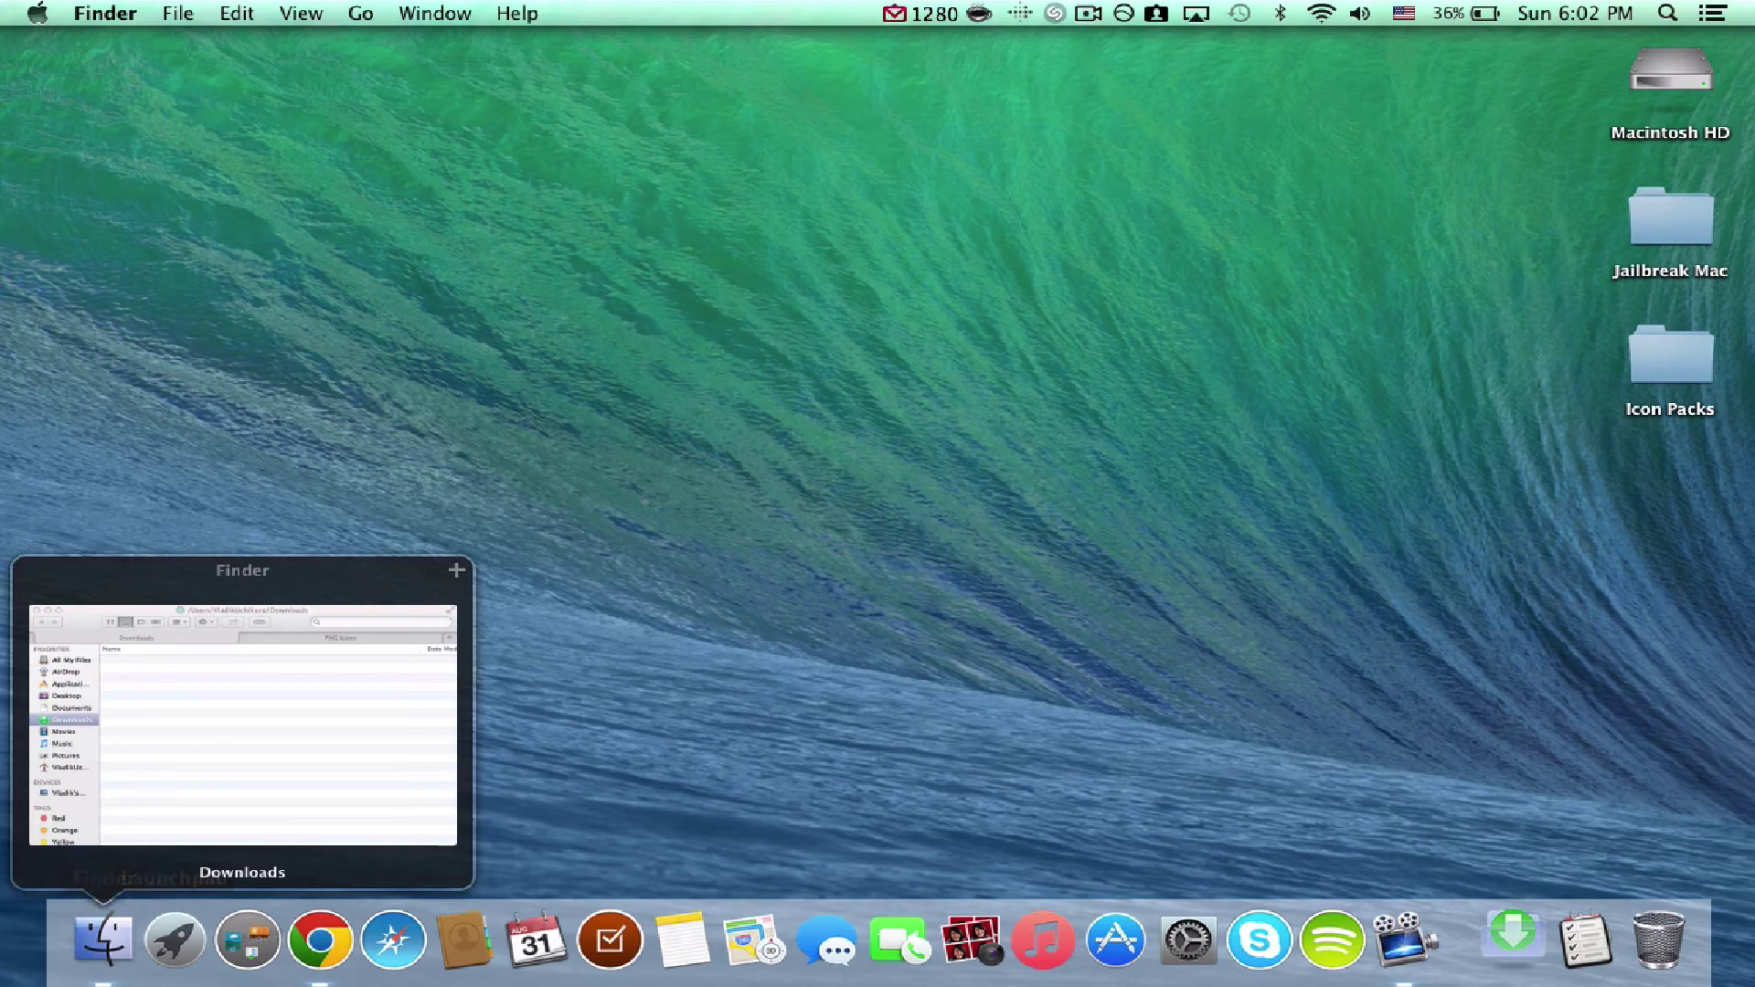
mouse_move(655, 985)
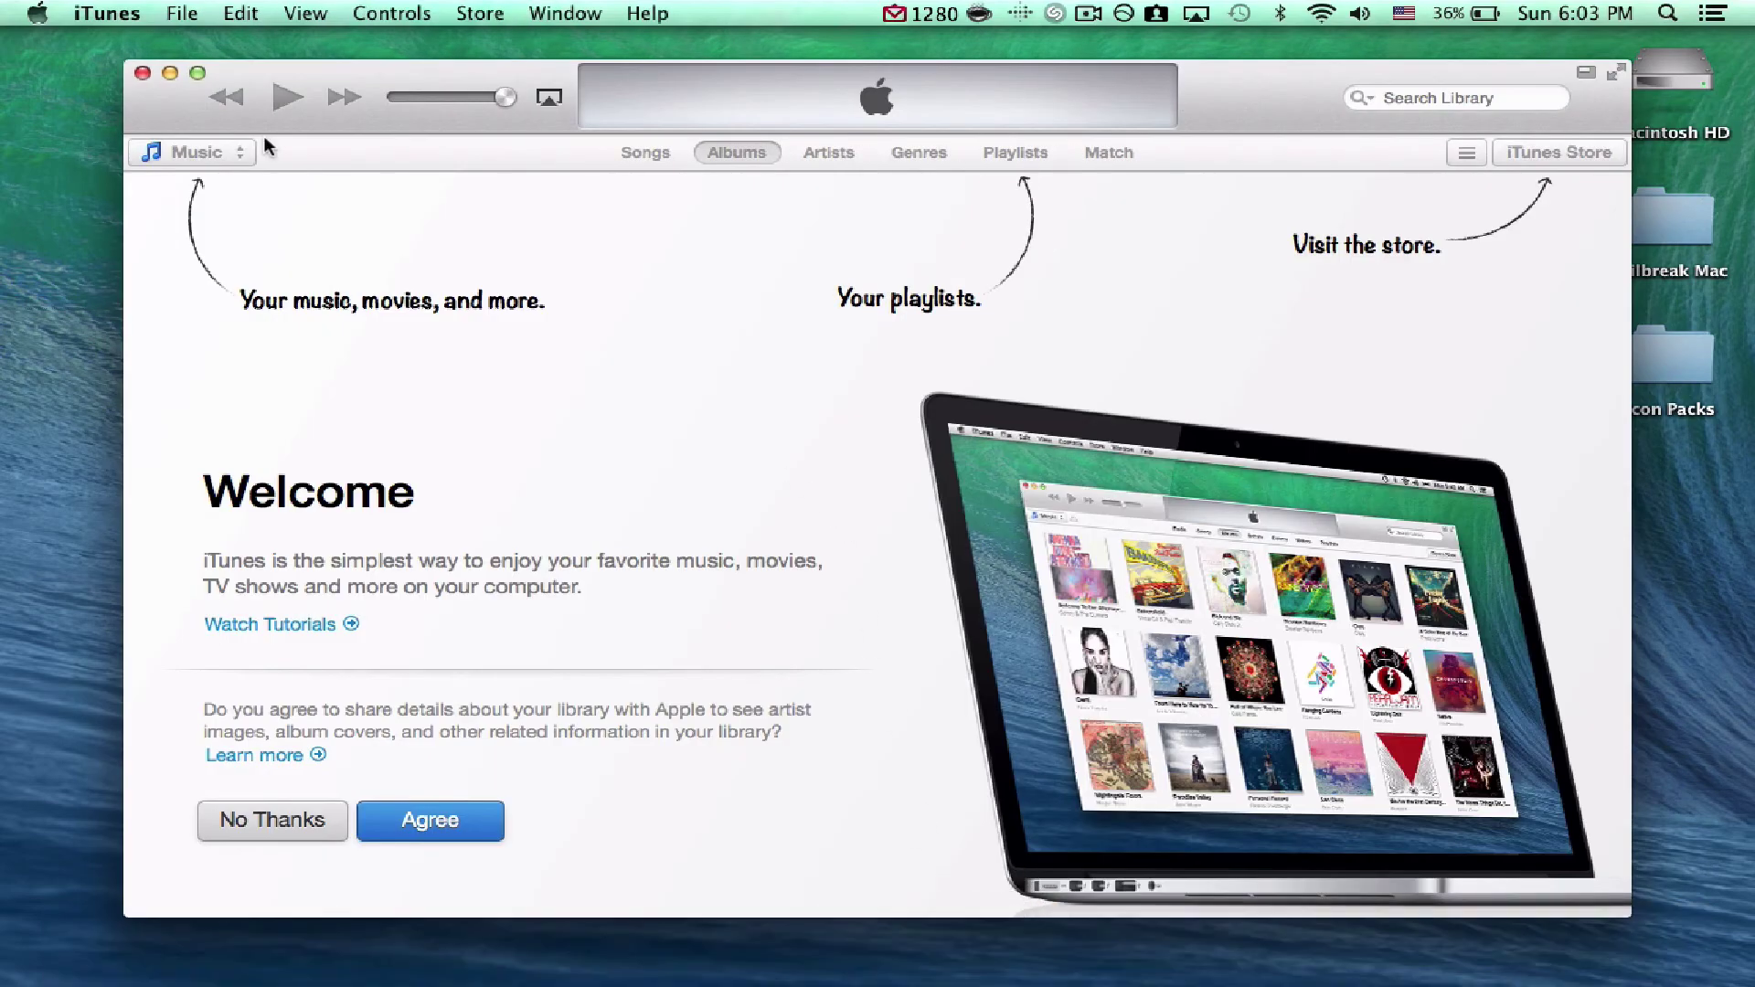
Hide iTunes, quit it from its Dock menu, and launch Spotify from the Dock.
click(107, 13)
click(137, 224)
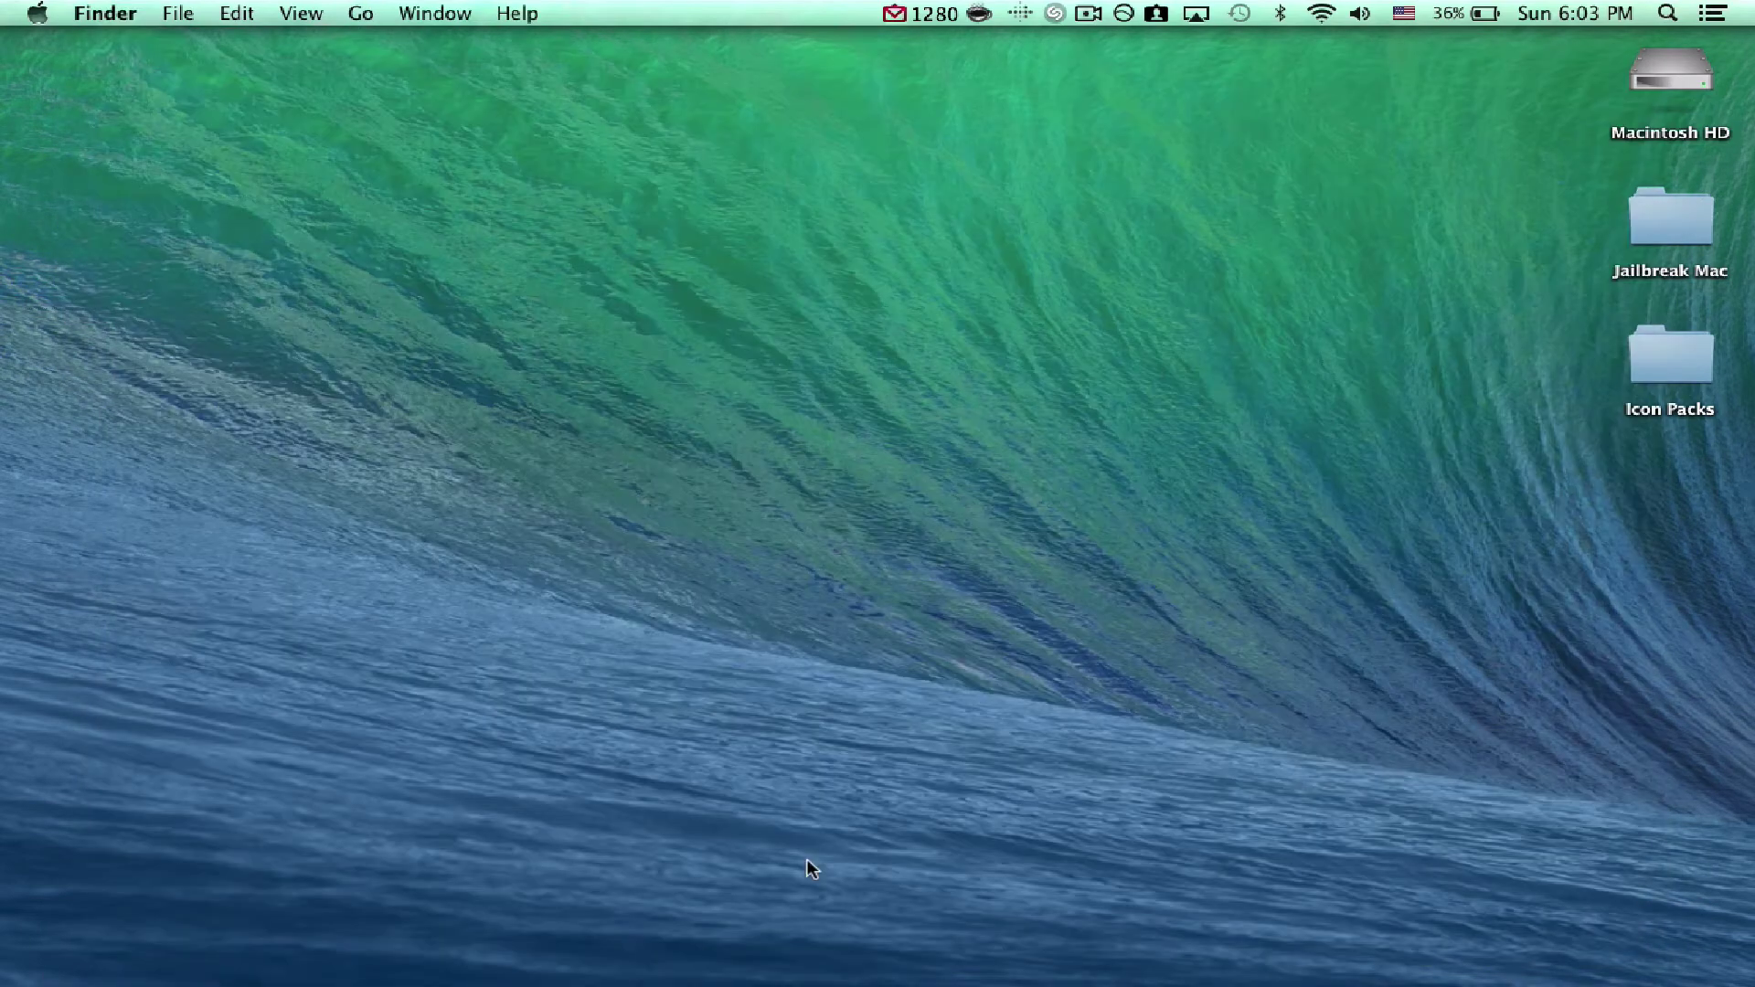
mouse_move(1024, 969)
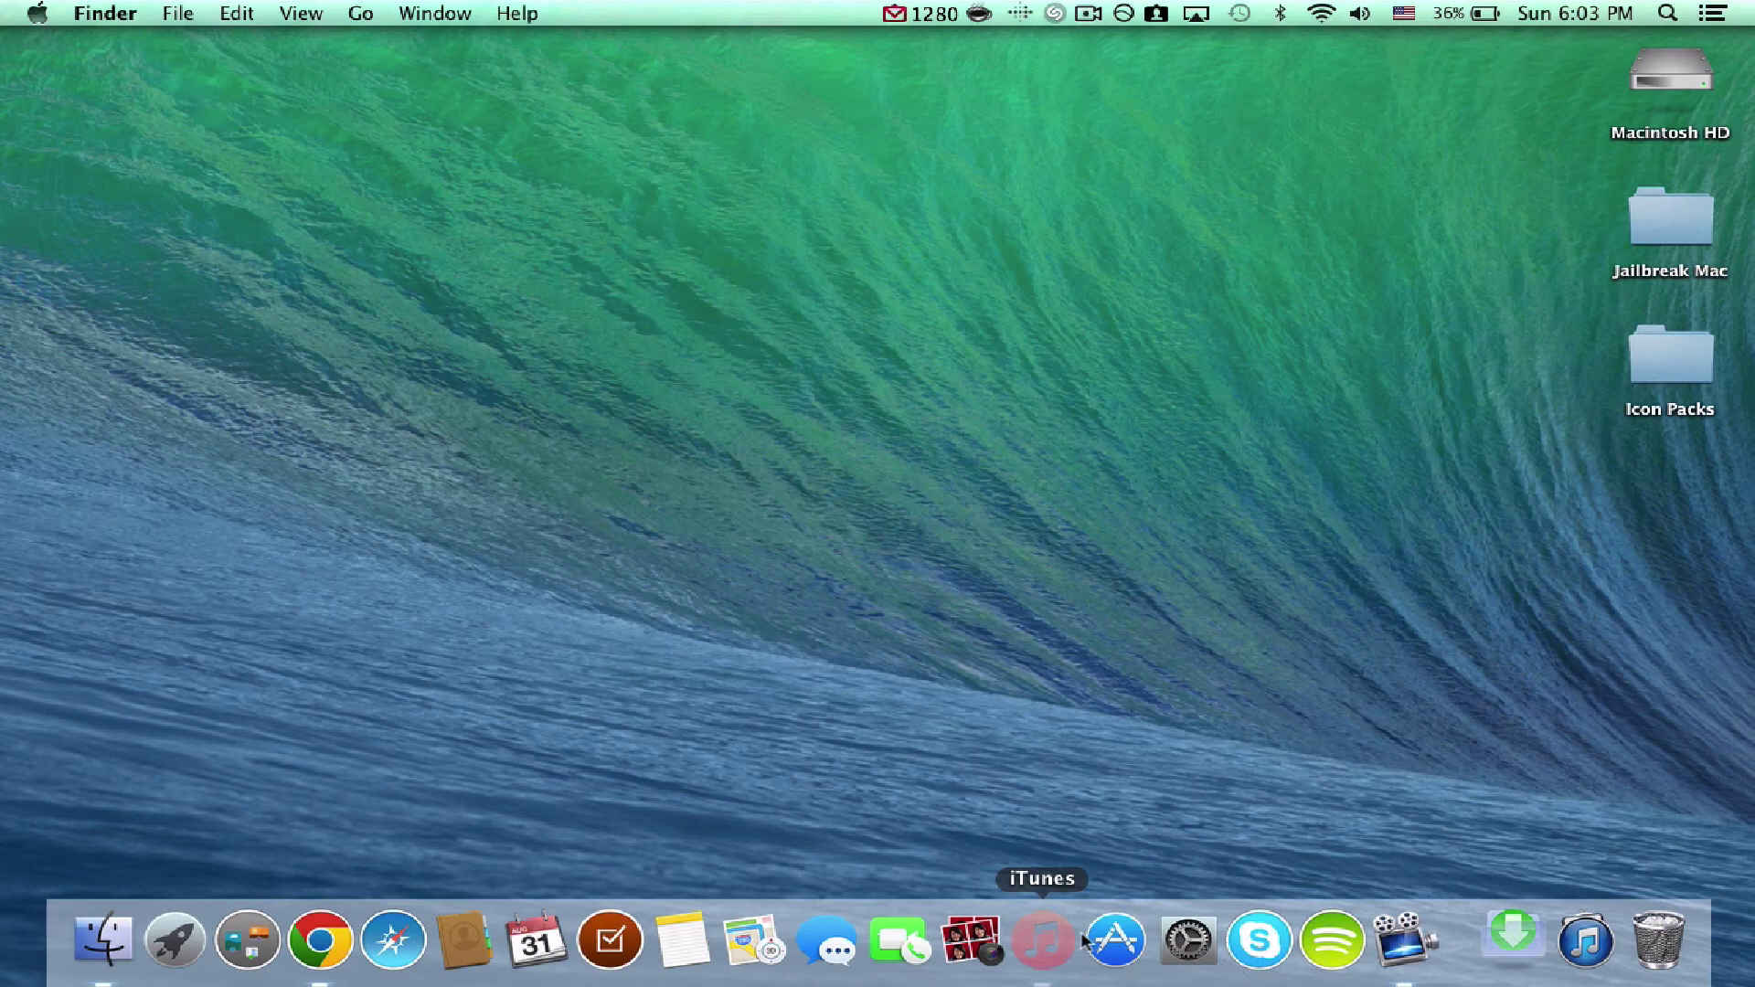
right_click(1037, 982)
click(1070, 867)
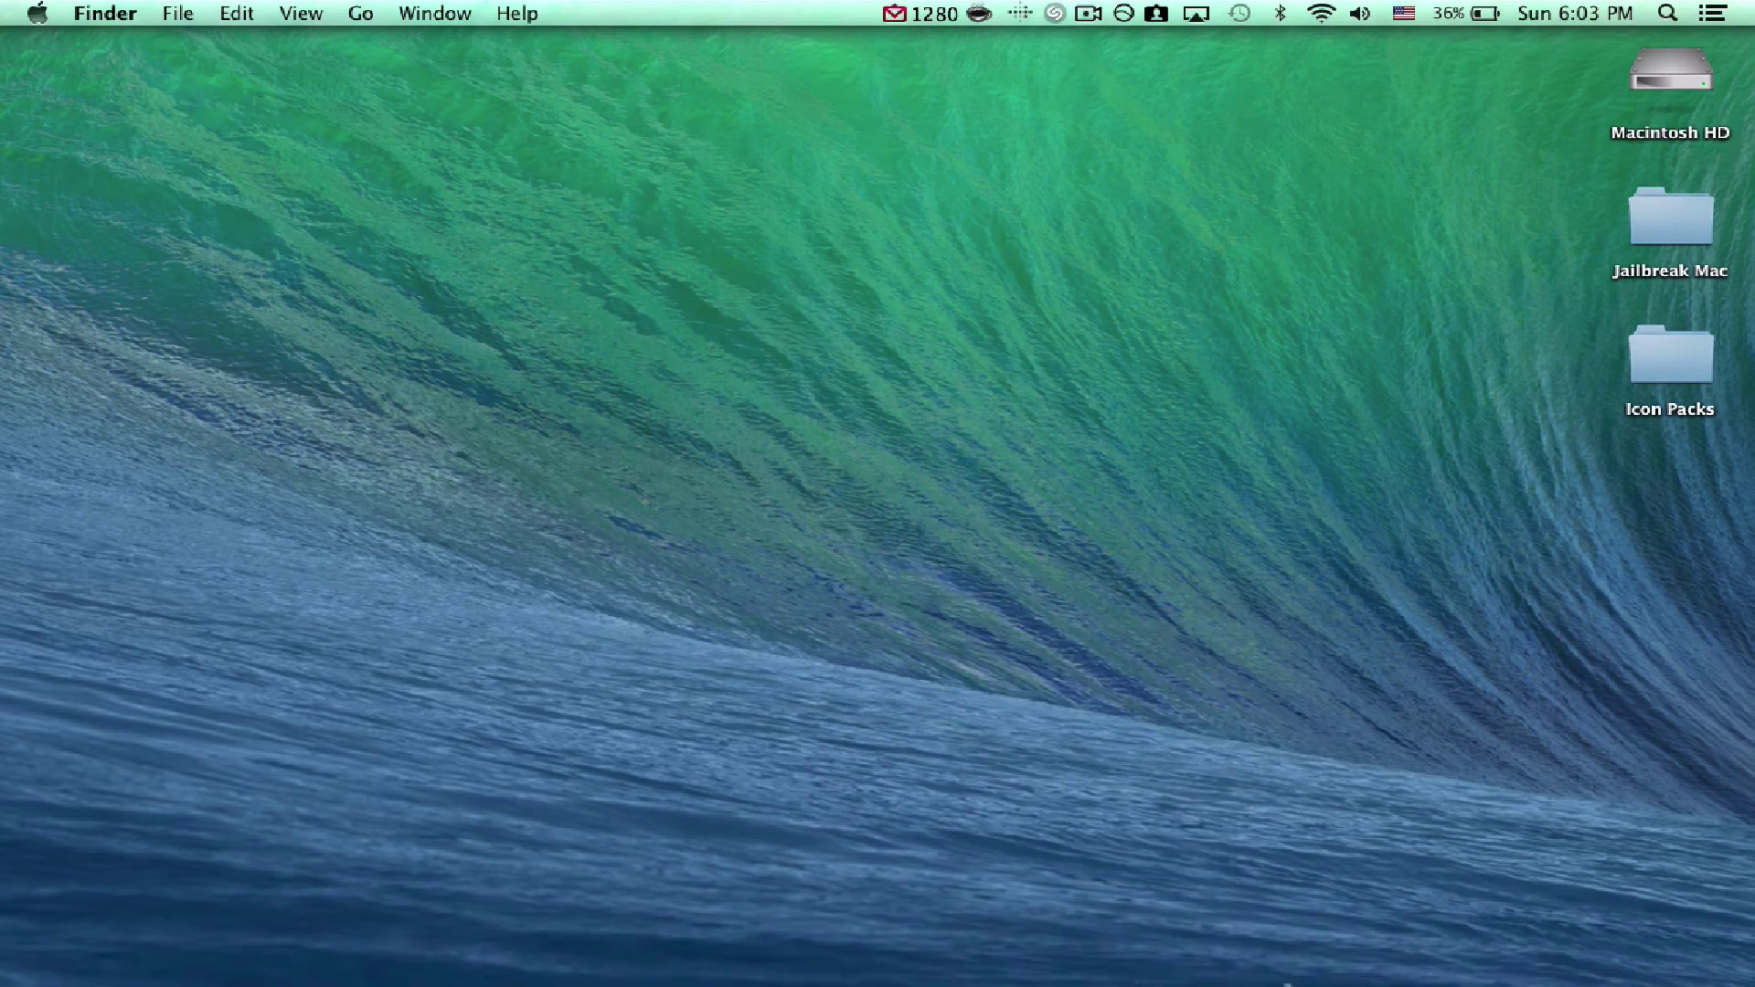
click(1328, 960)
mouse_move(1189, 983)
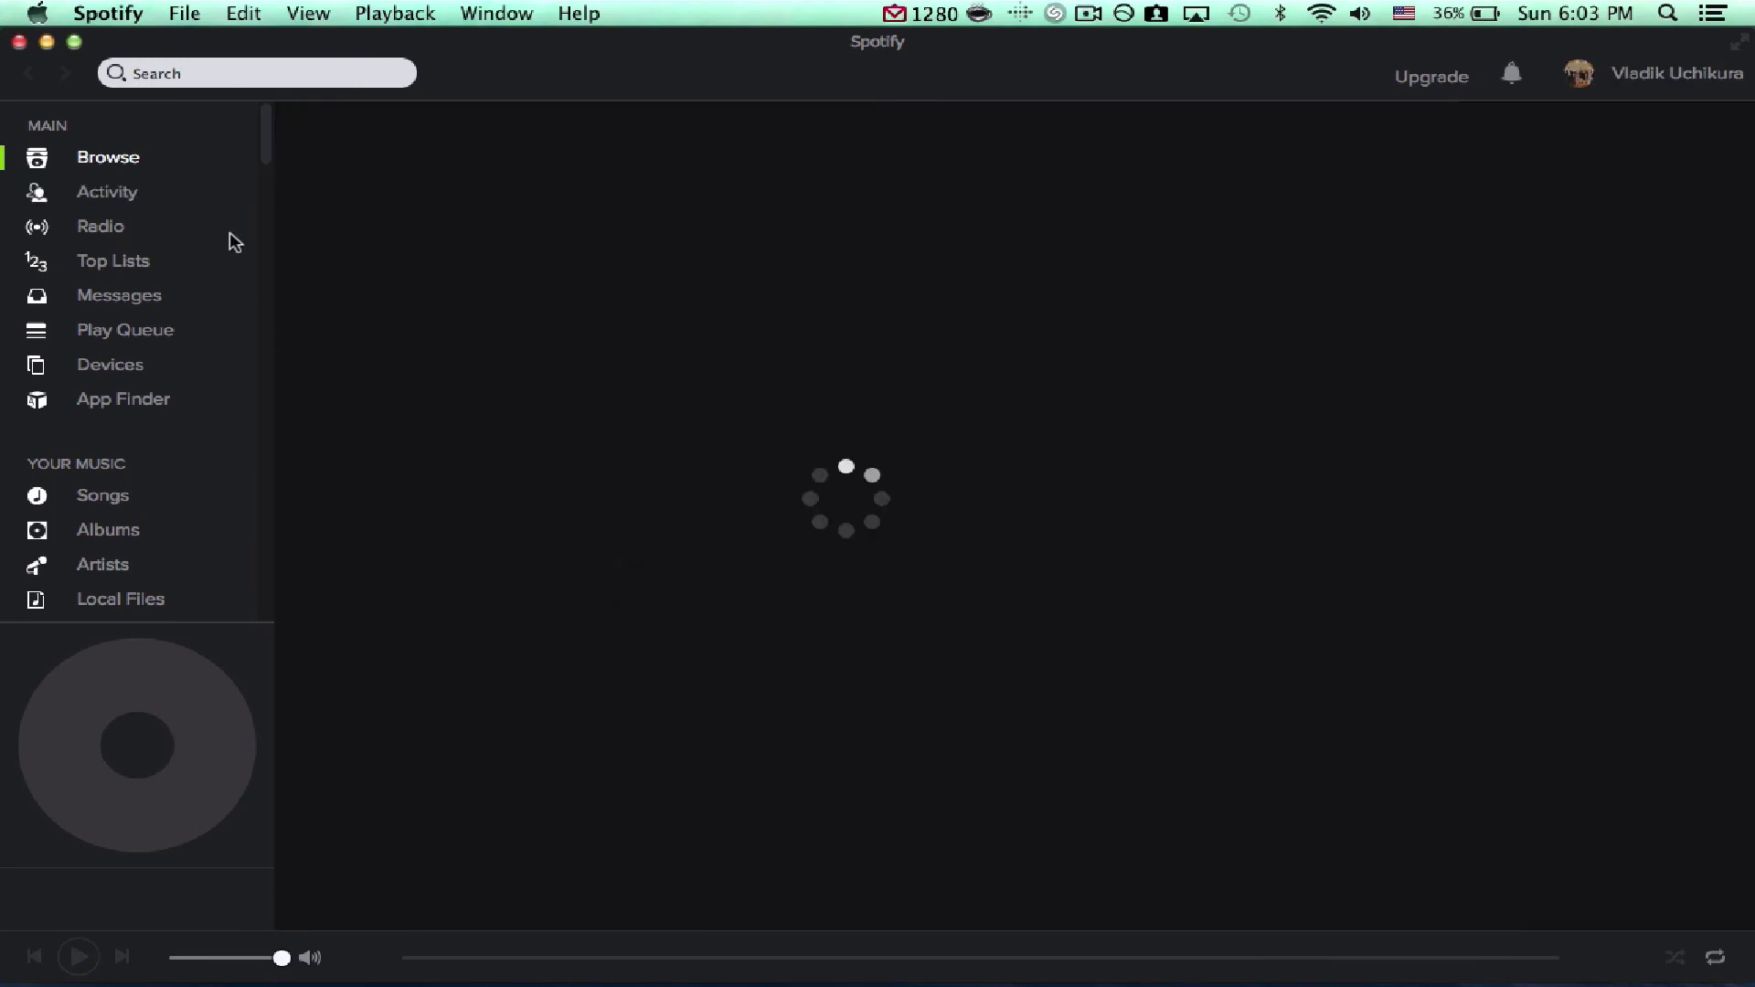
Hide Spotify with ⌘H and restore it from its HyperDock window preview.
key(super)
key(super+h)
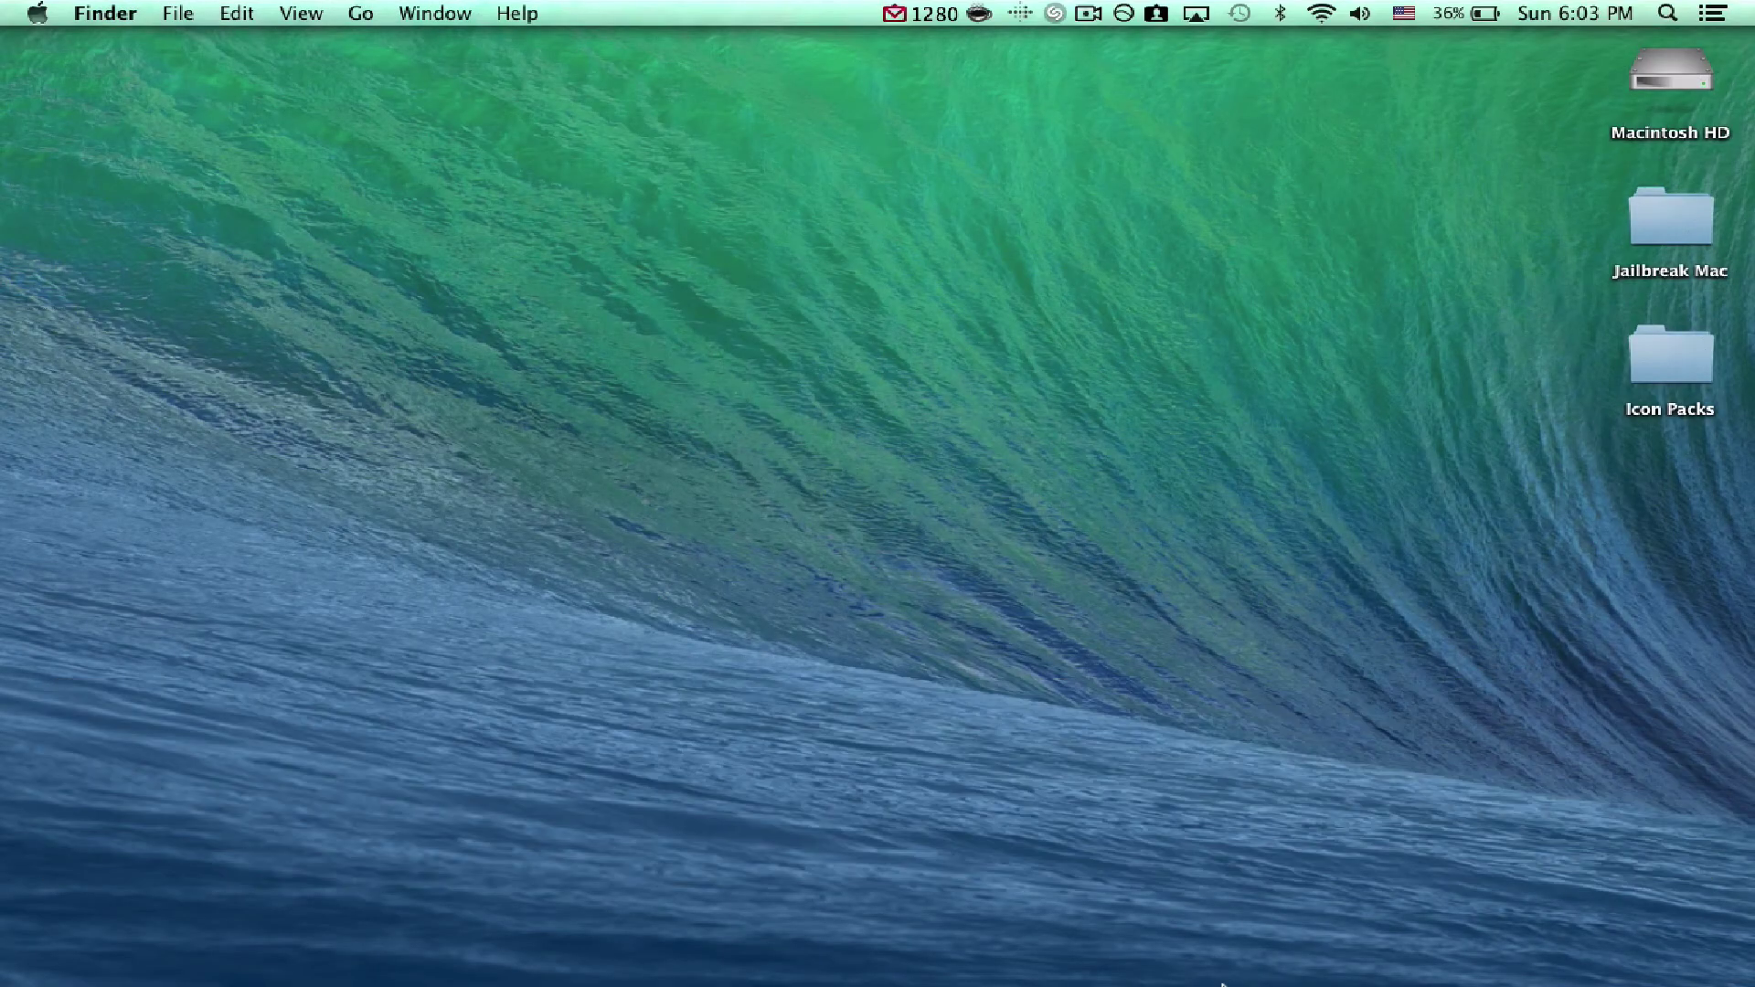
mouse_move(1332, 942)
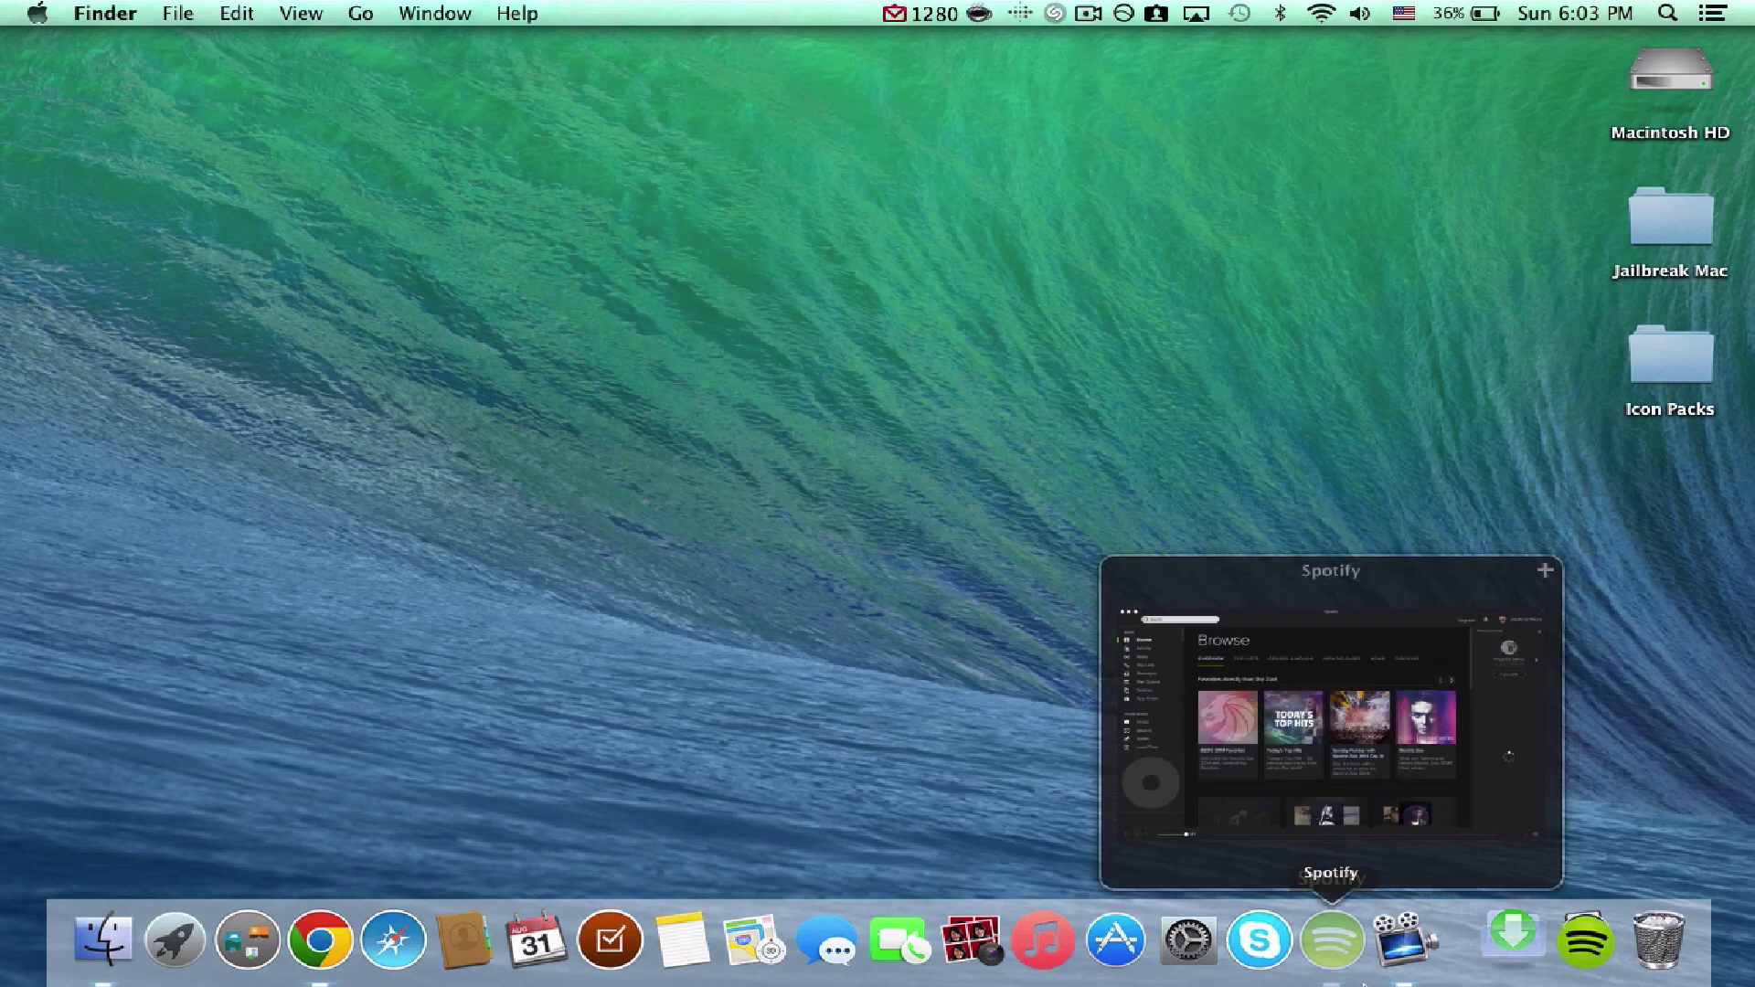
click(1340, 978)
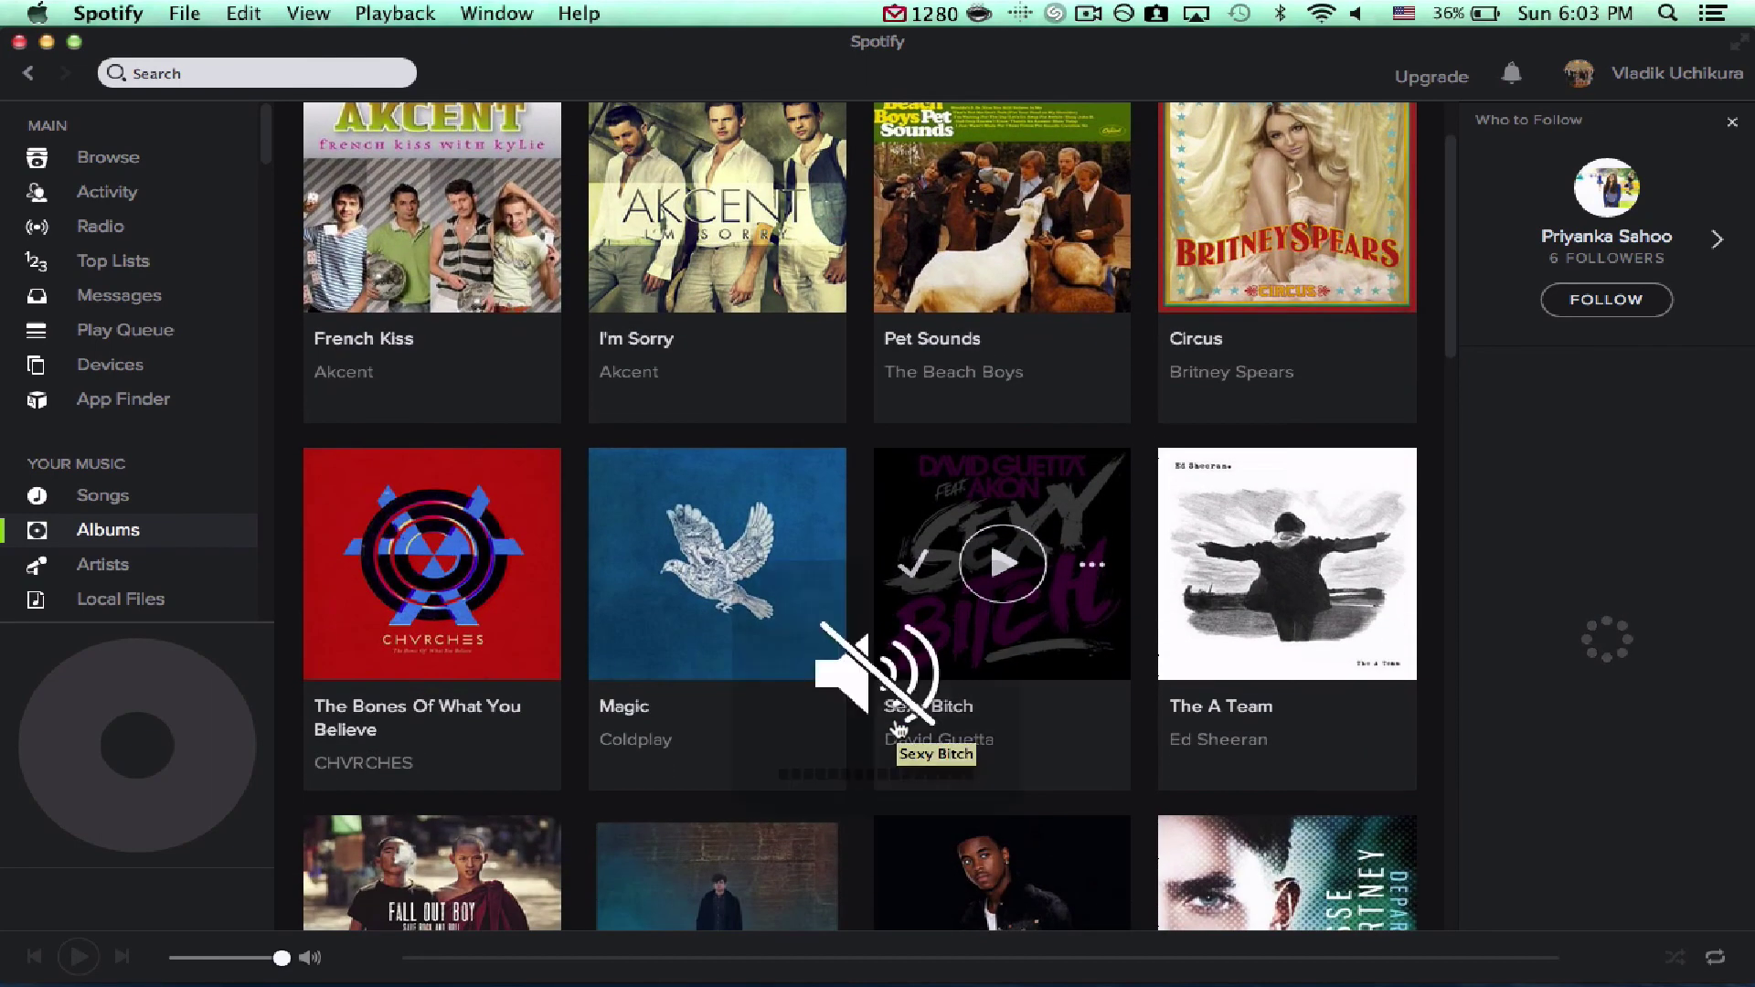
Play 'Boom' from the Turning Point album, then hide Spotify with ⌘H.
scroll(899, 727, down, 15)
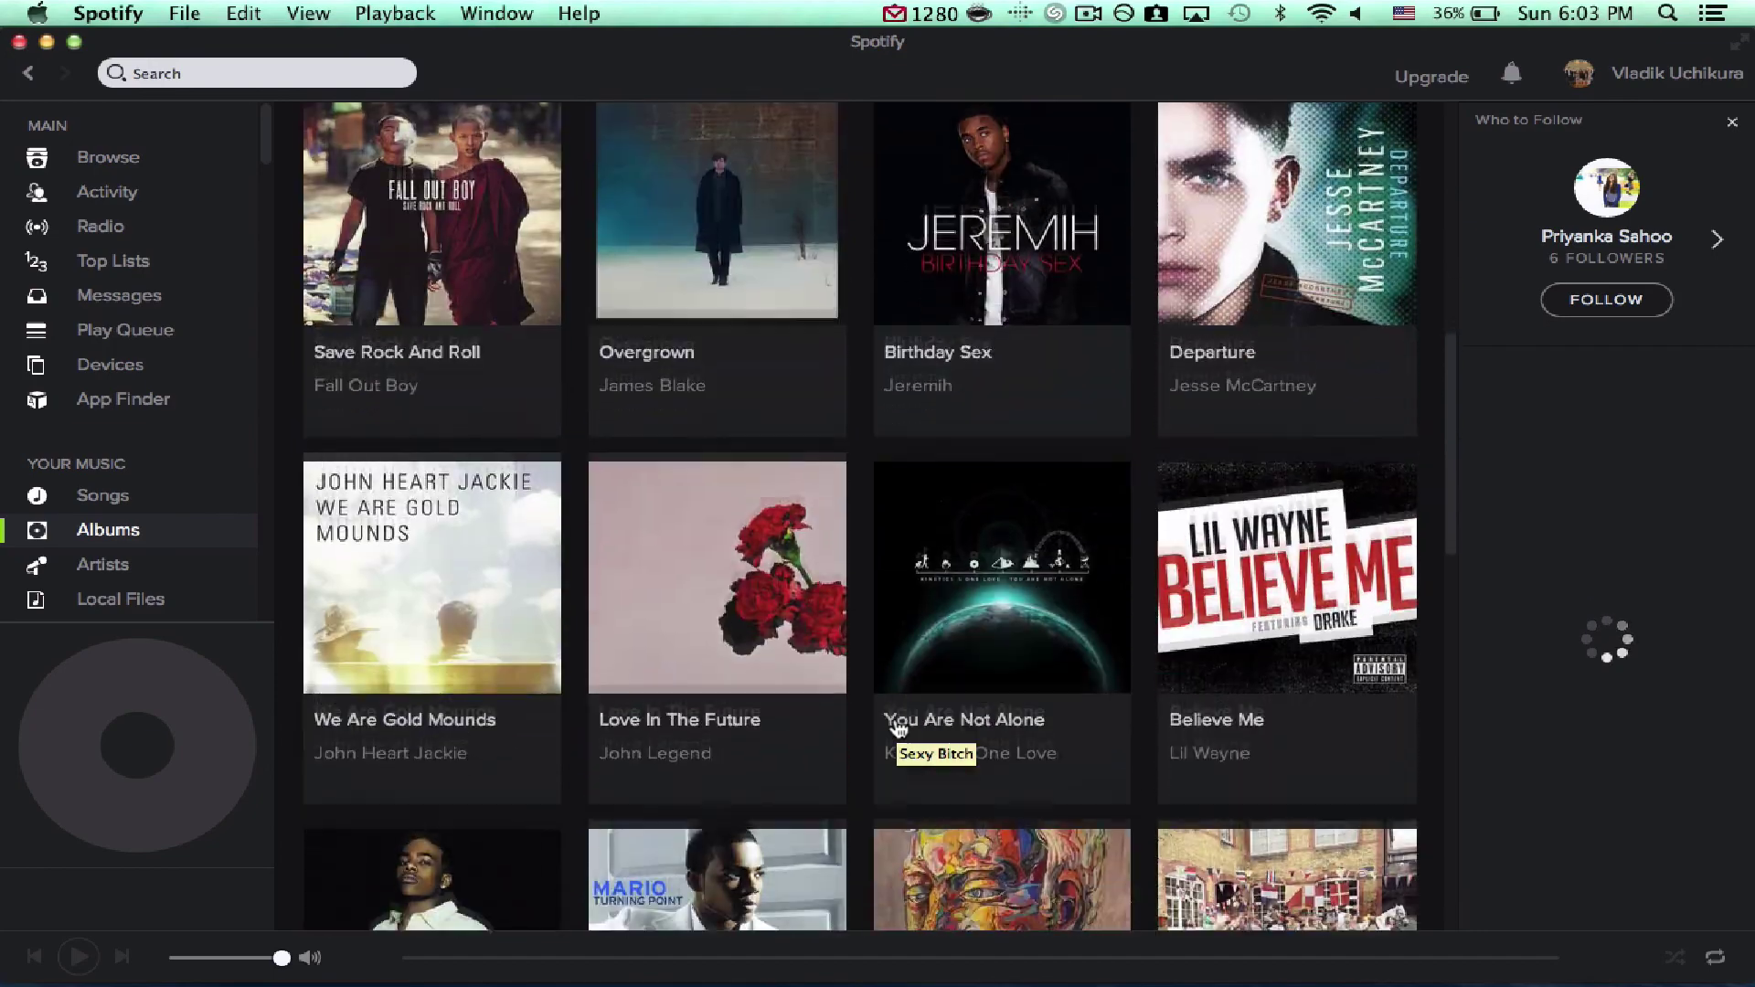
scroll(899, 726, down, 10)
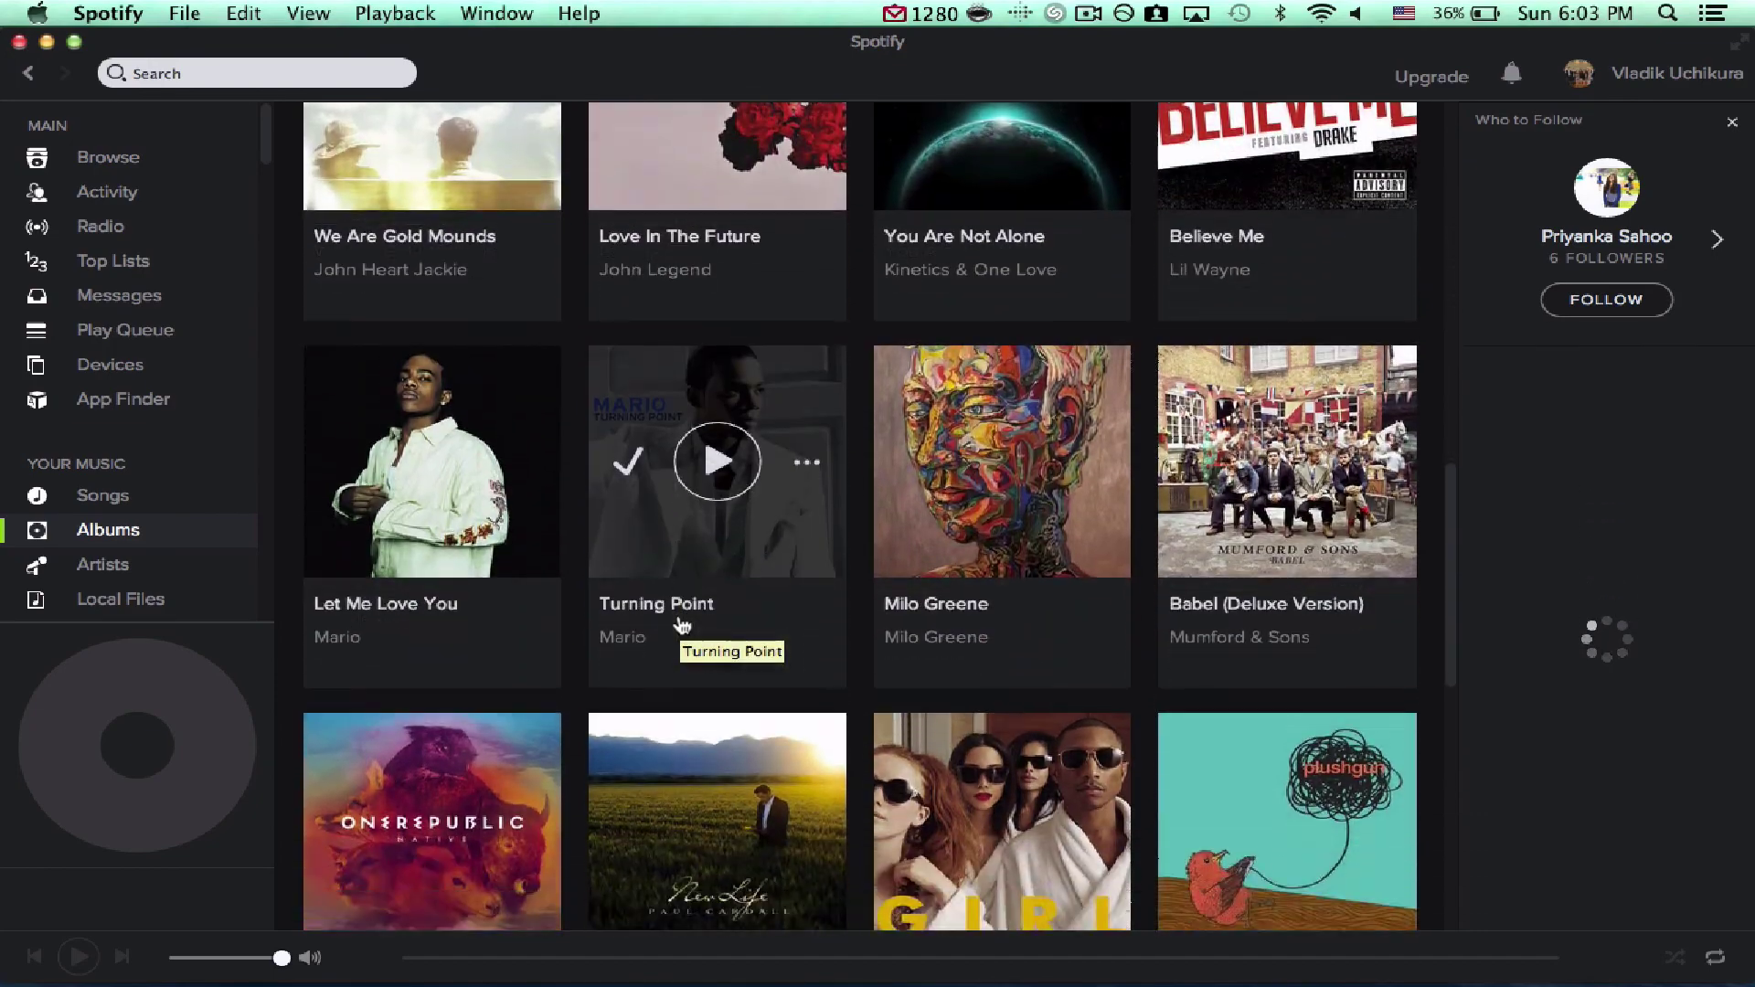
scroll(683, 625, down, 4)
scroll(685, 625, up, 5)
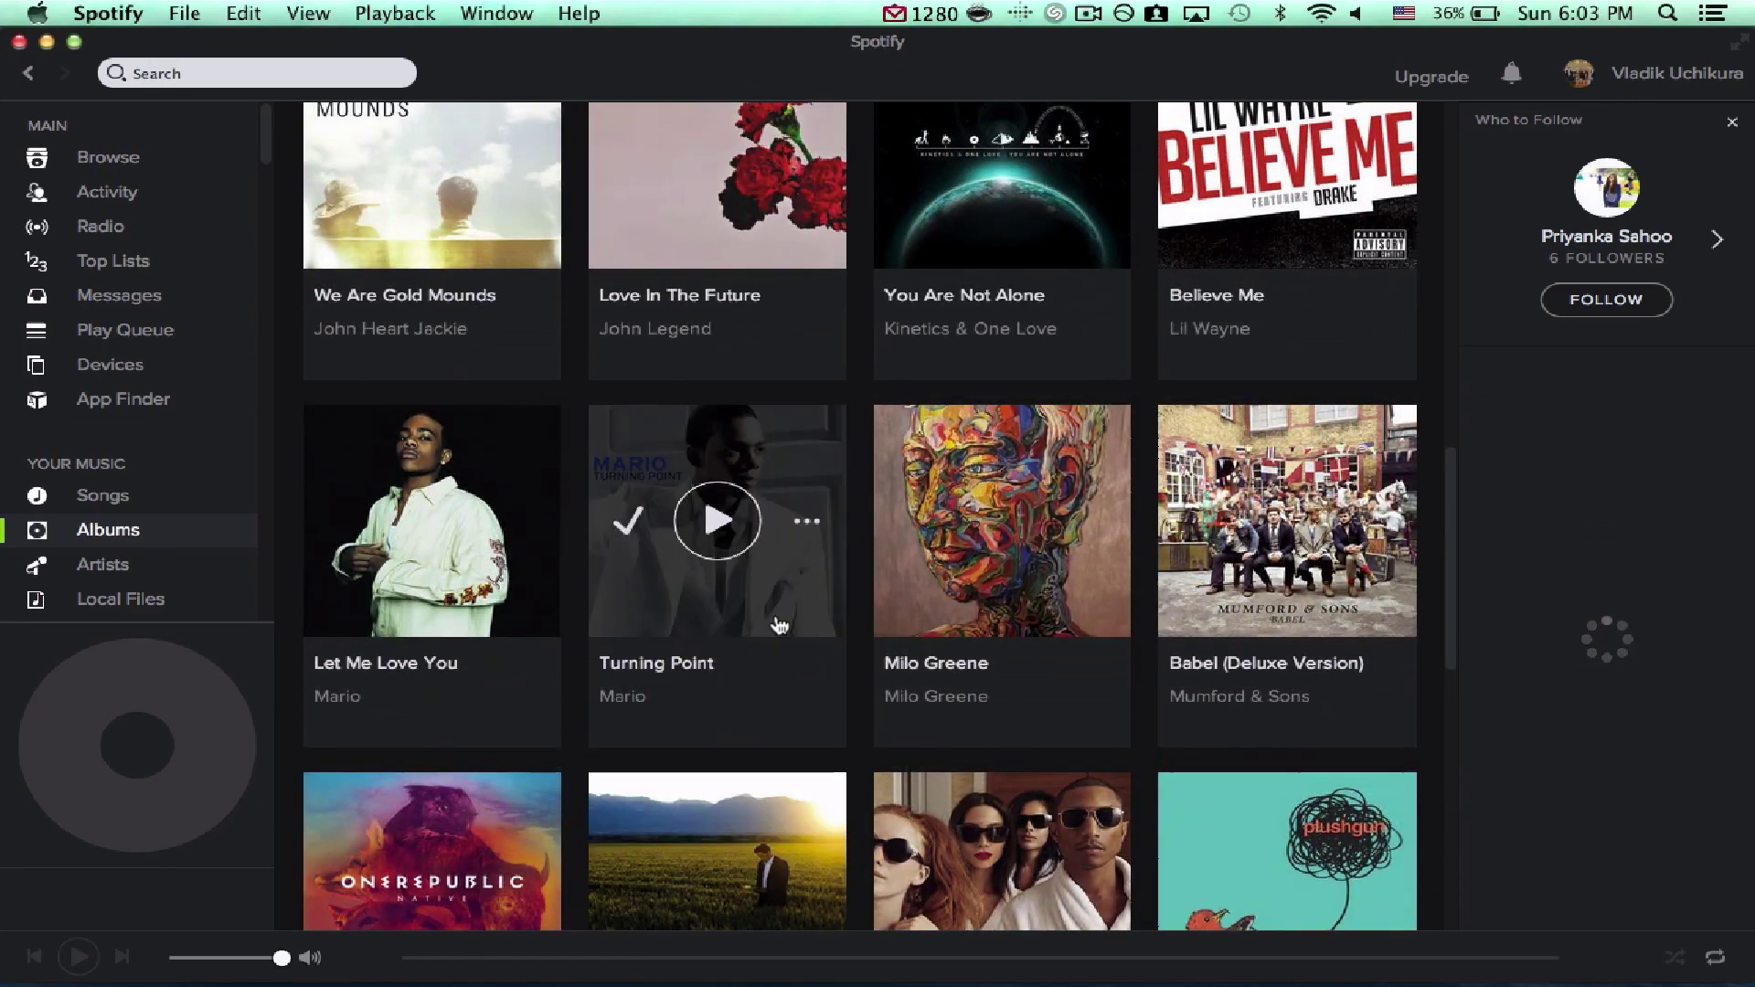
click(779, 625)
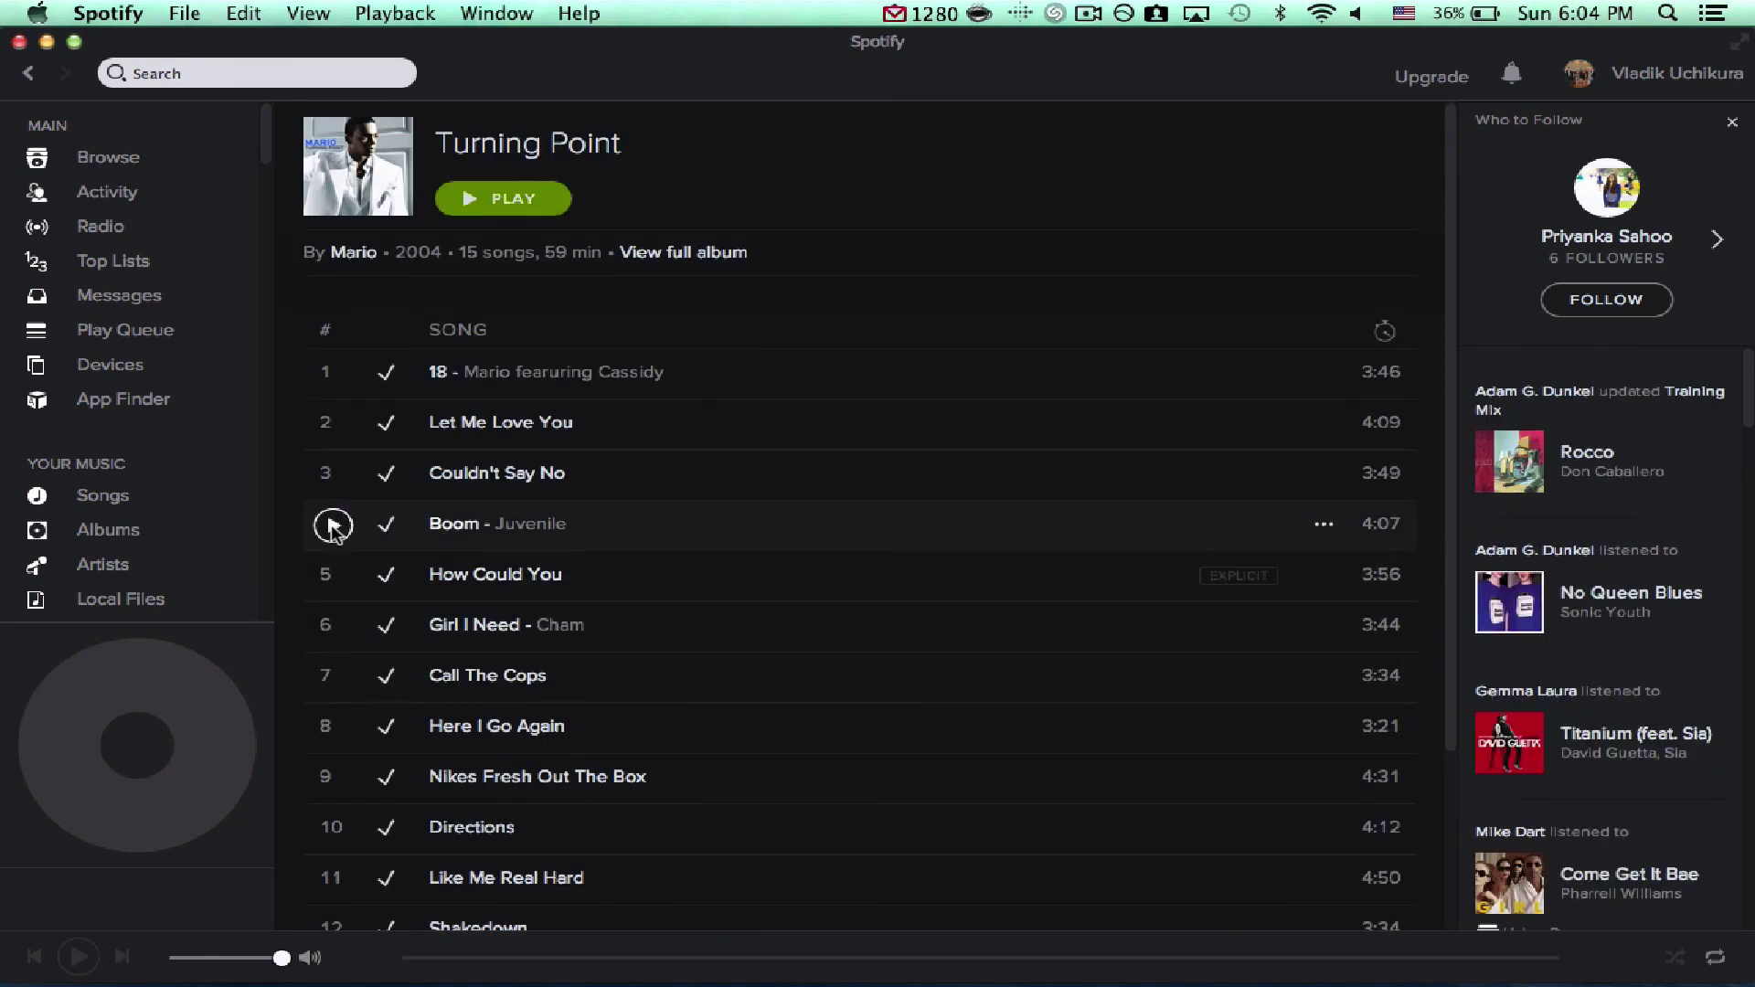
click(333, 525)
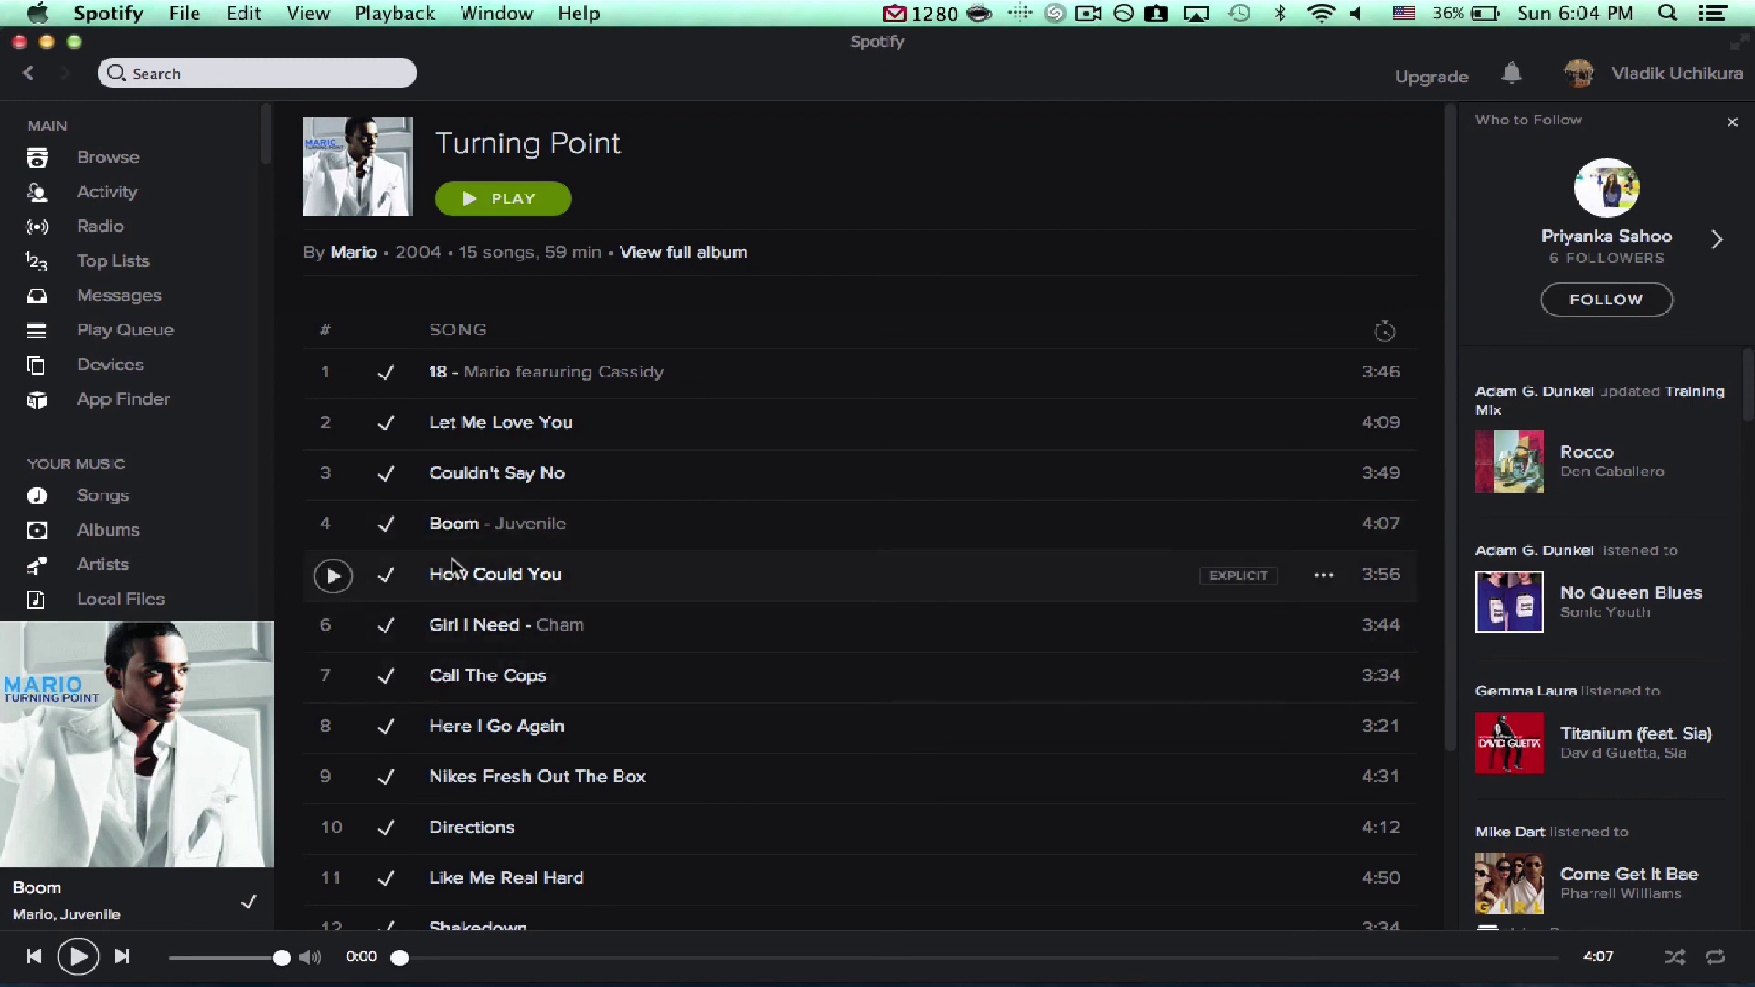
key(super)
key(super+h)
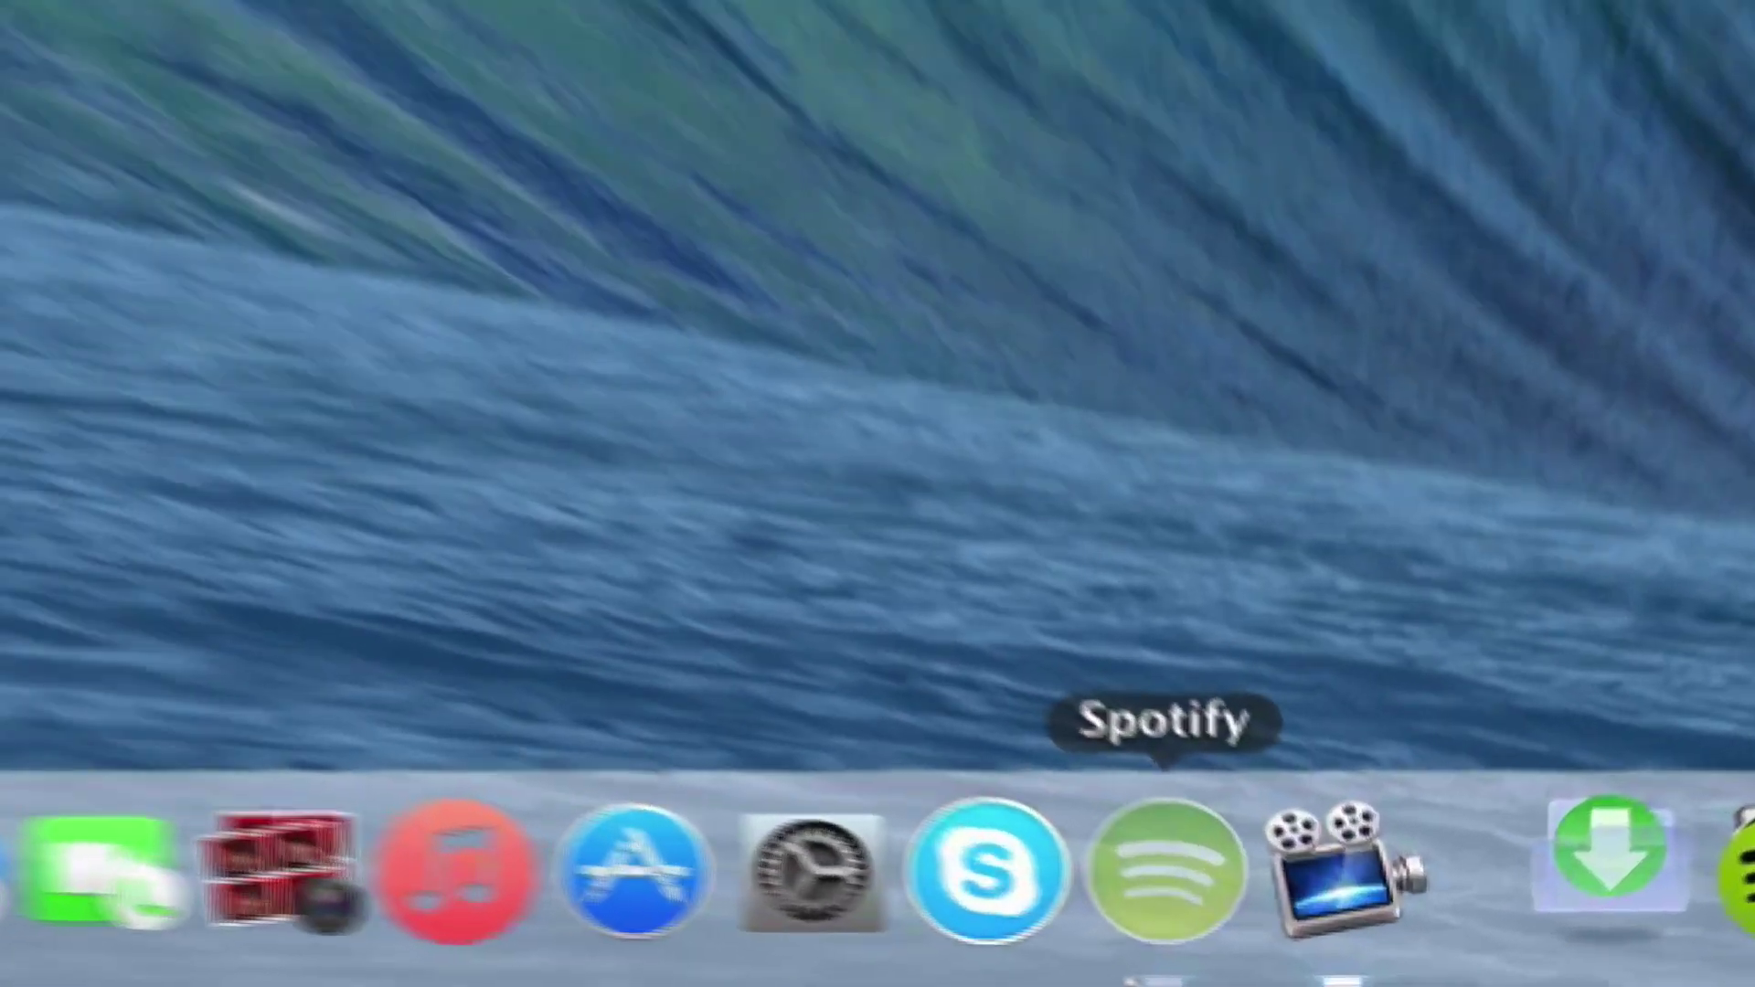
mouse_move(1331, 975)
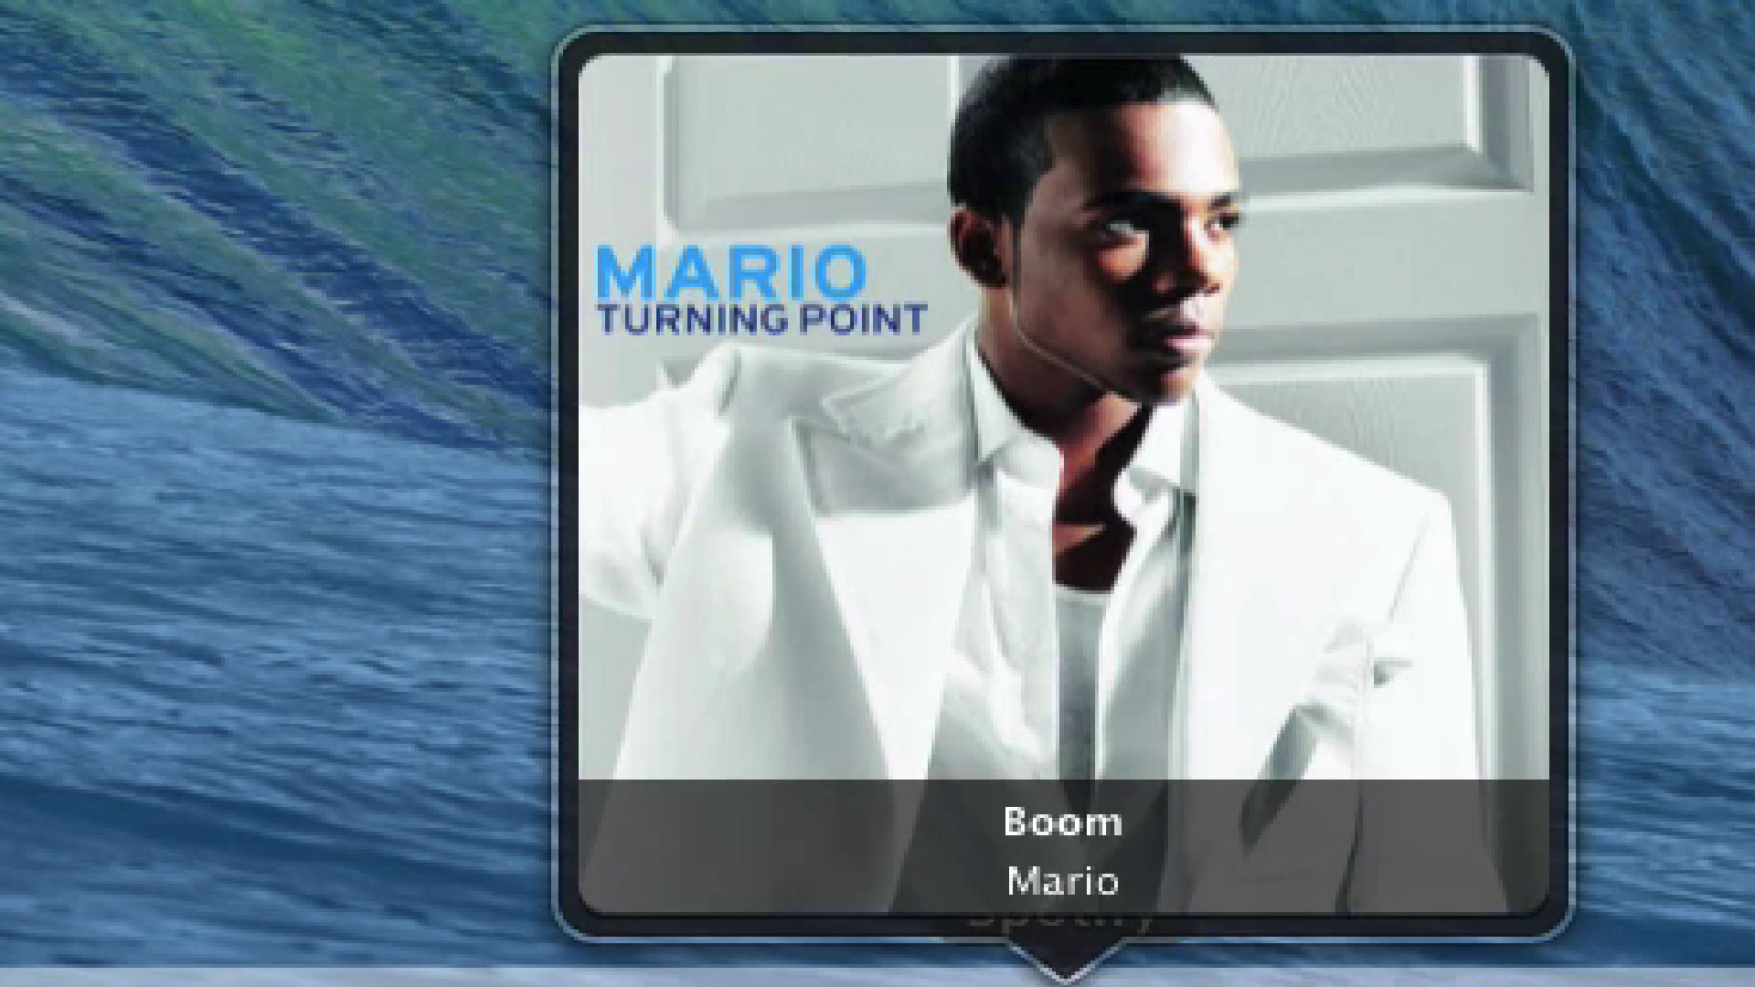
mouse_move(1011, 831)
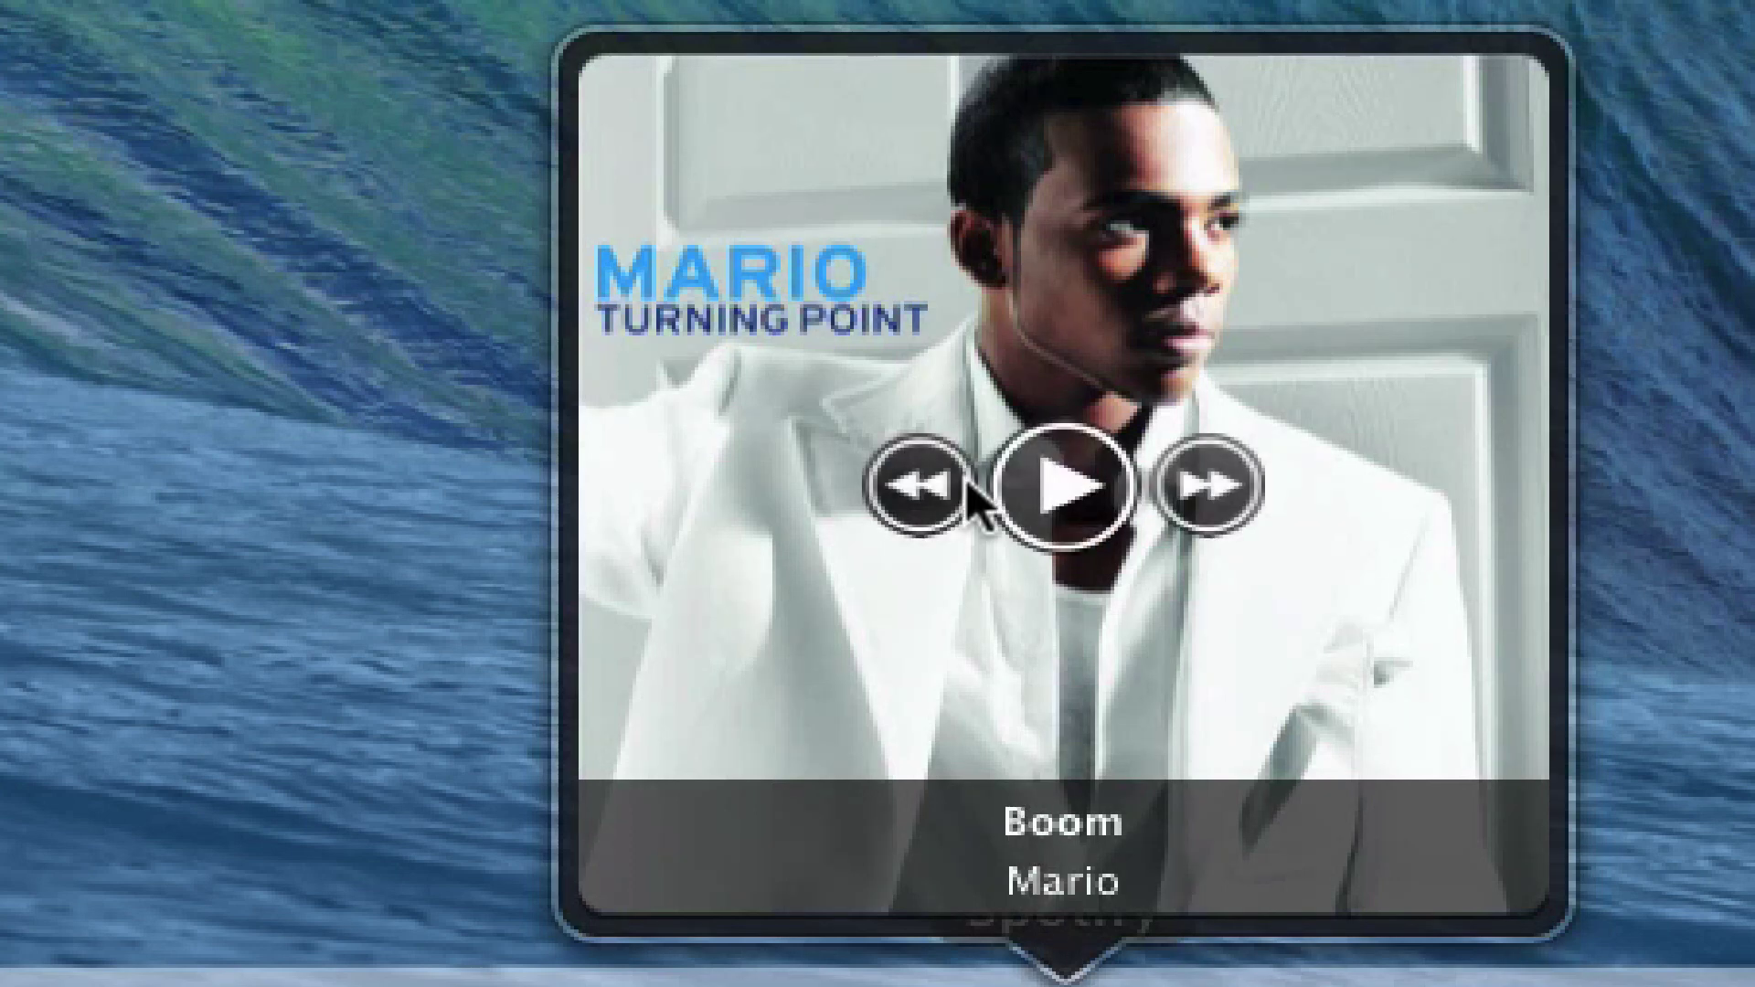